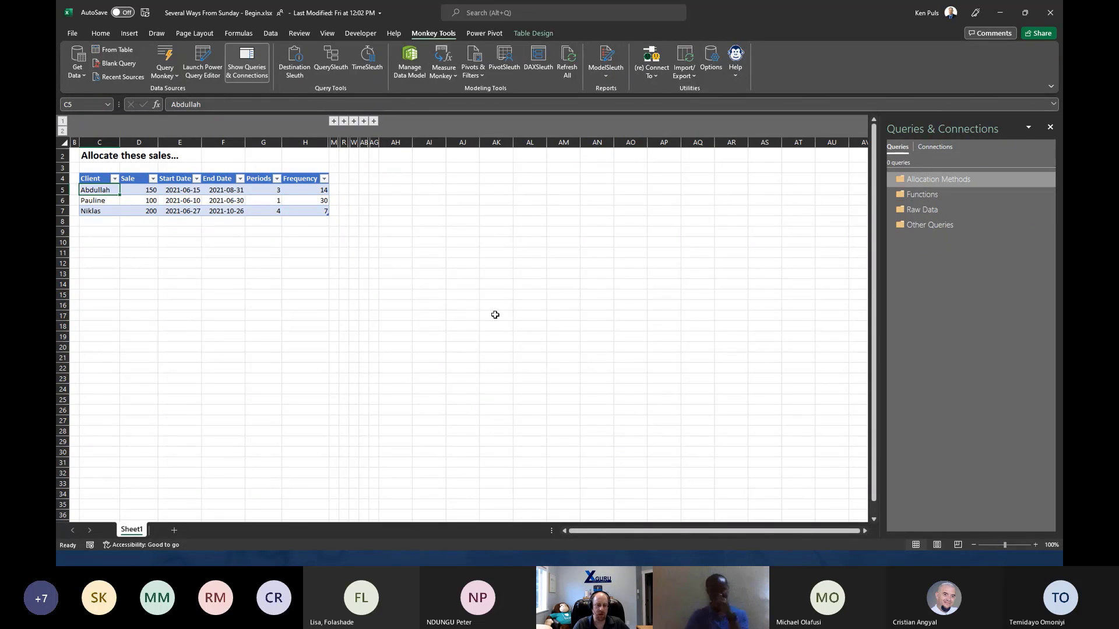
- Load the sales table on the sheet into the Power Query Editor
click(197, 192)
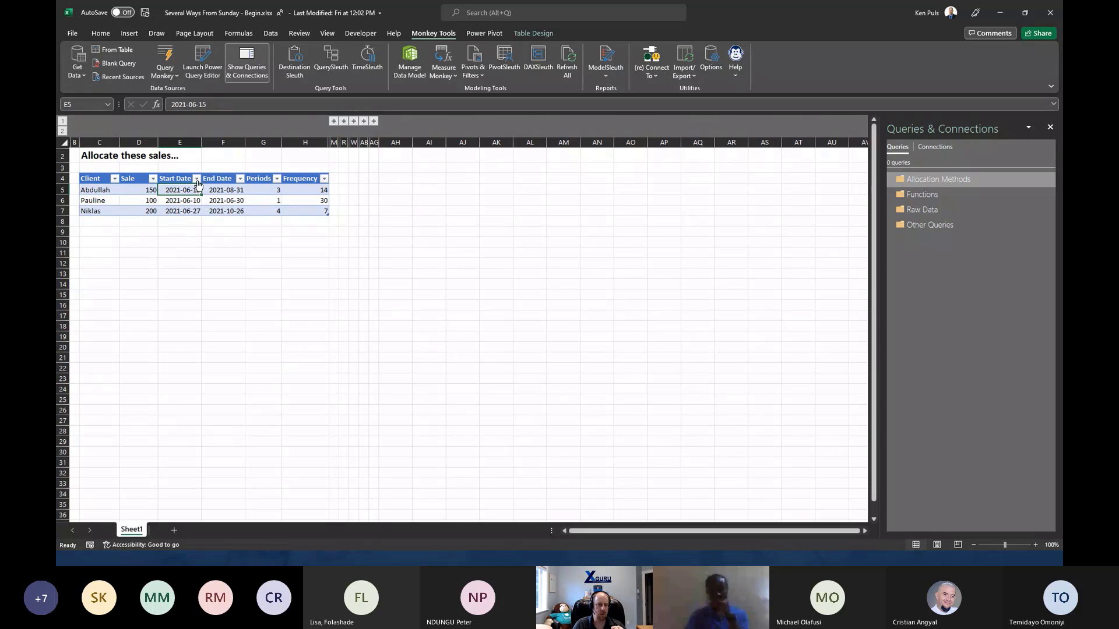
right_click(195, 189)
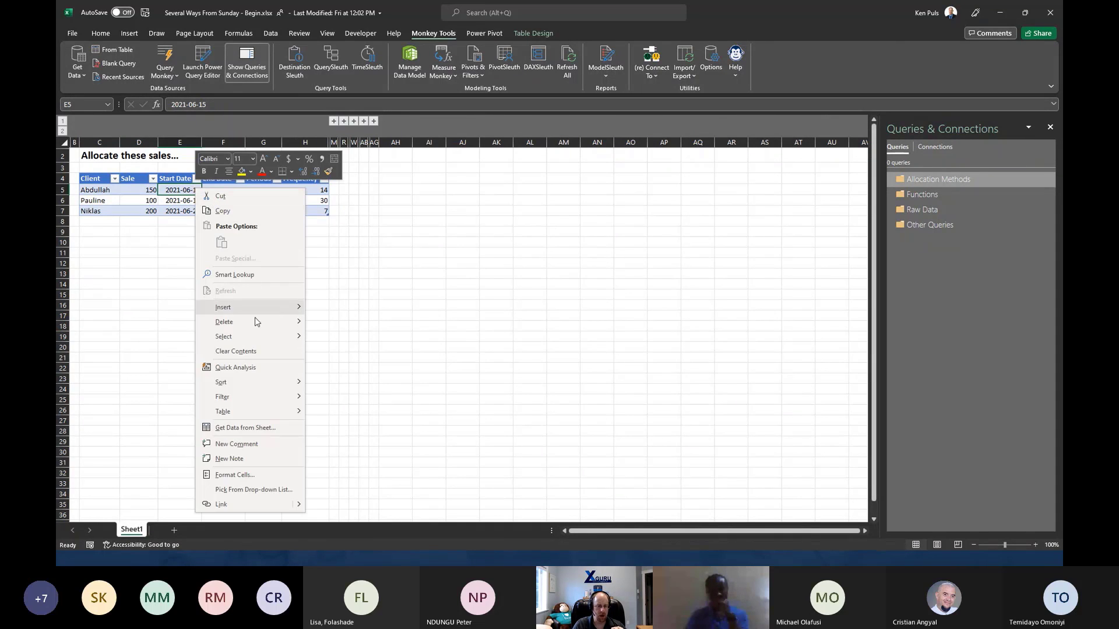
click(272, 432)
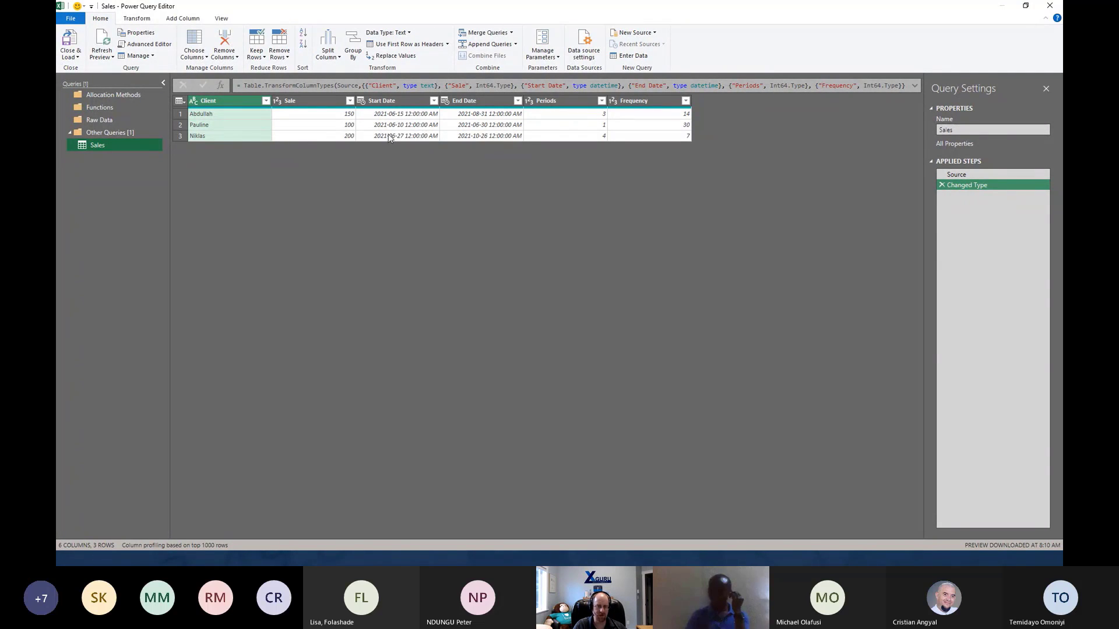
- Set the Start Date and End Date columns to the Date type, replacing the current type conversion
click(361, 101)
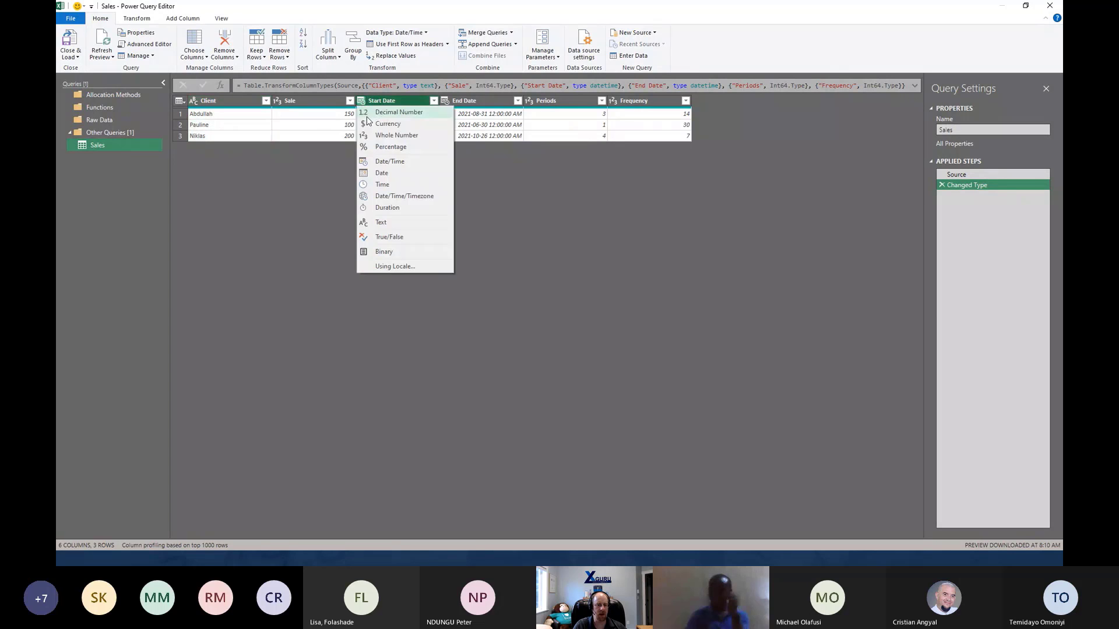
click(373, 172)
click(545, 305)
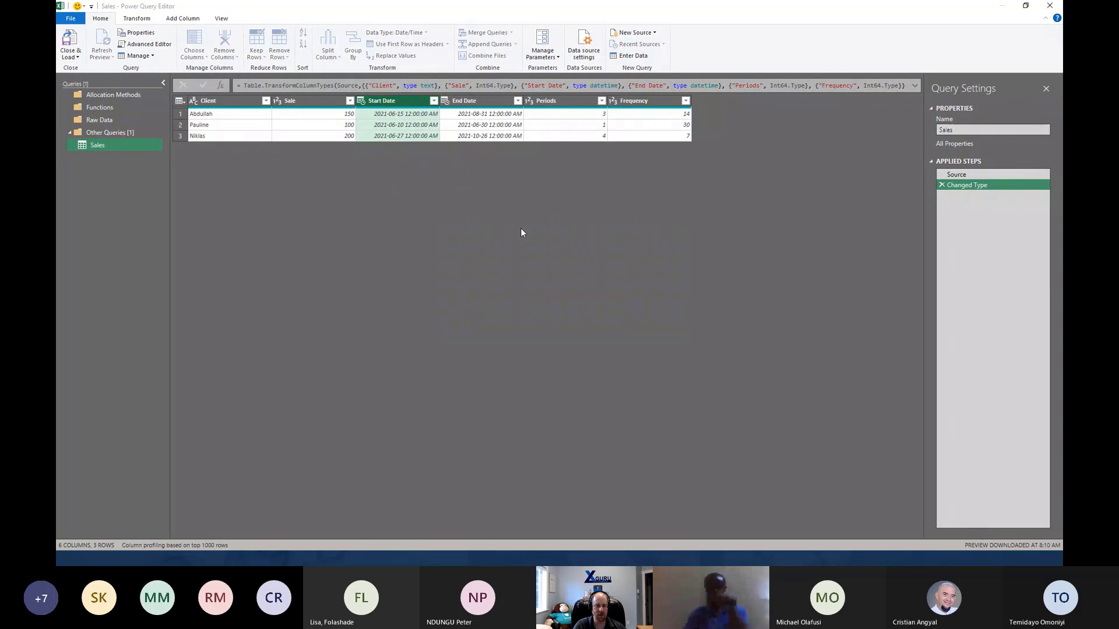
click(446, 101)
click(433, 253)
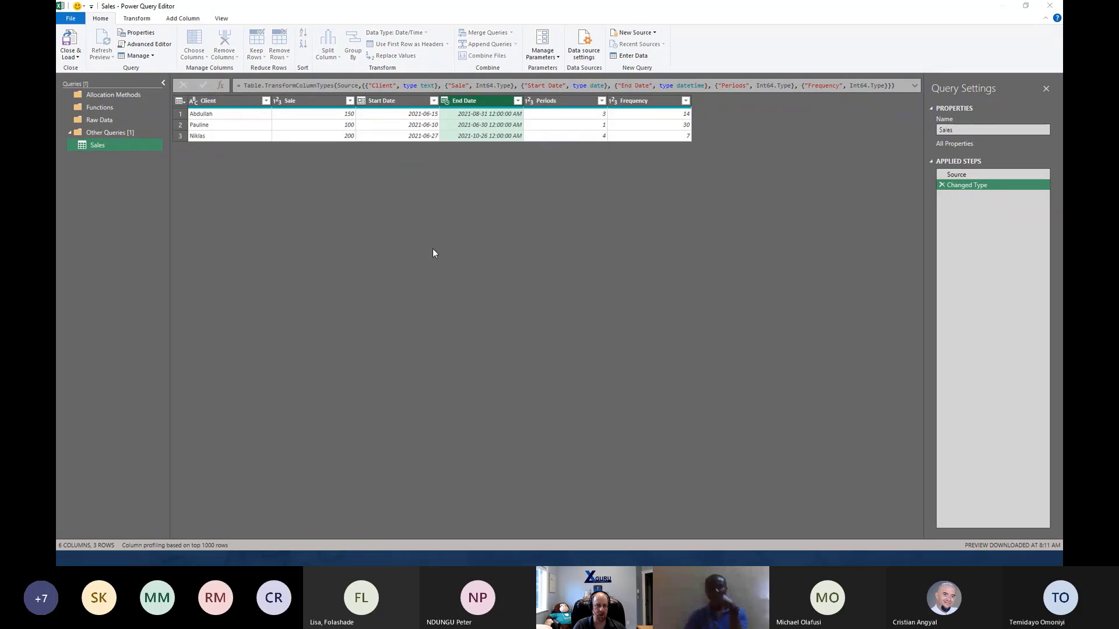
click(544, 305)
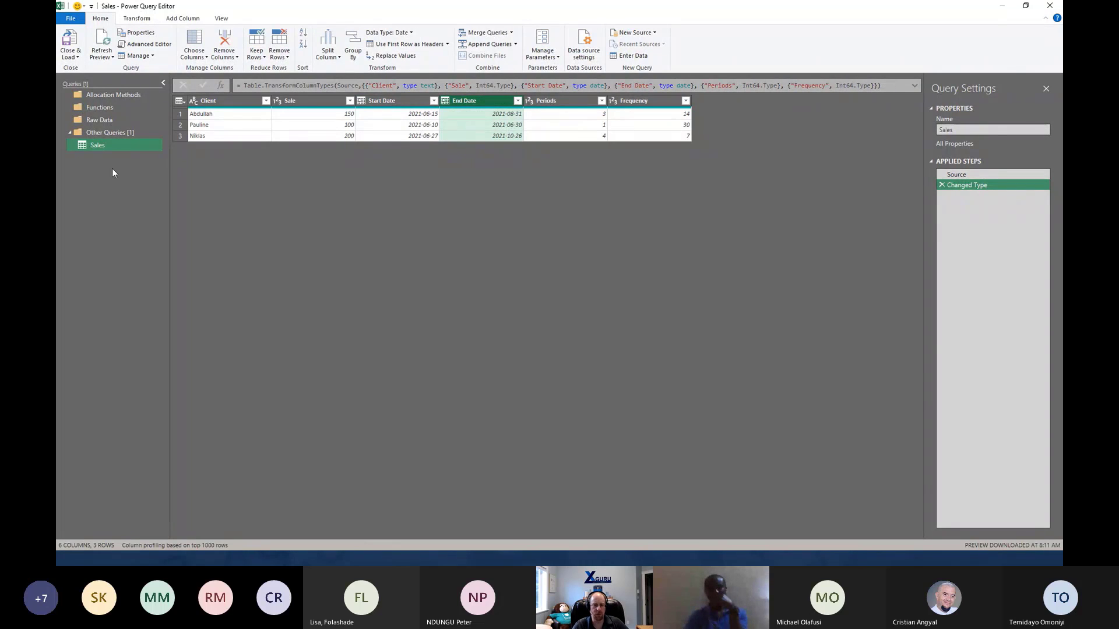
- Rename the Sales query as "Raw Data - Sales" and move it into the Raw Data group
double_click(95, 146)
text(Raw Data -)
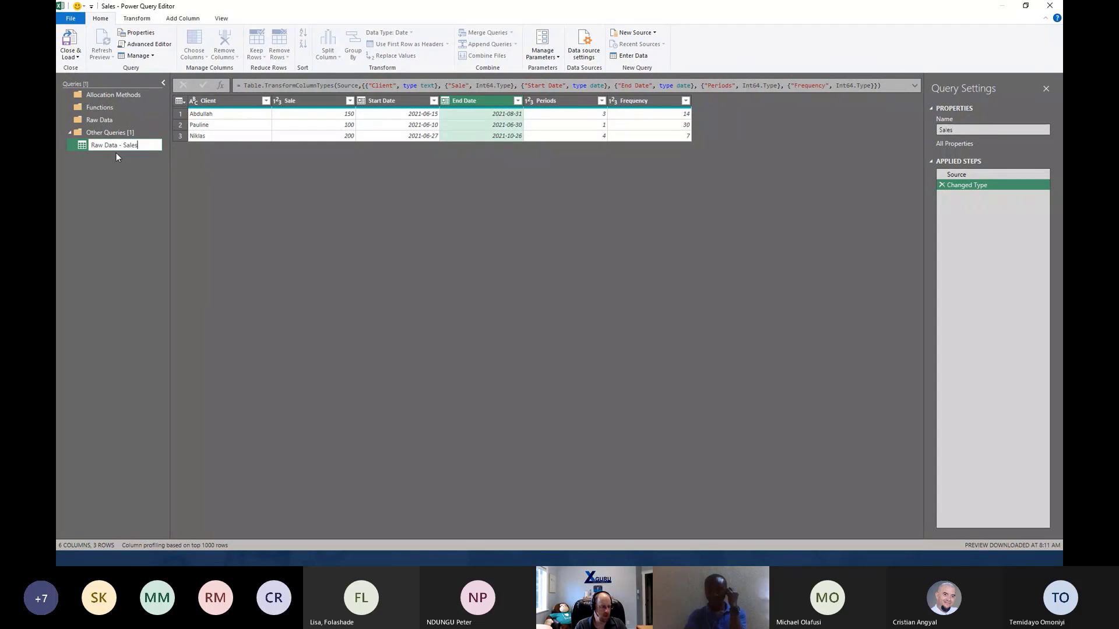
key(Return)
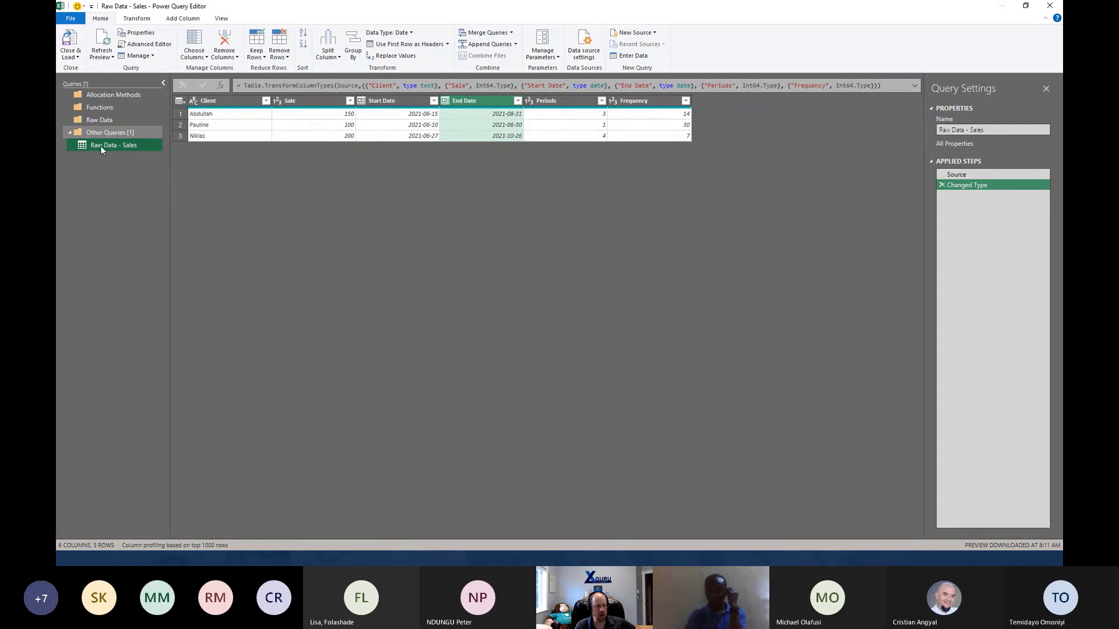
drag(99, 145, 106, 120)
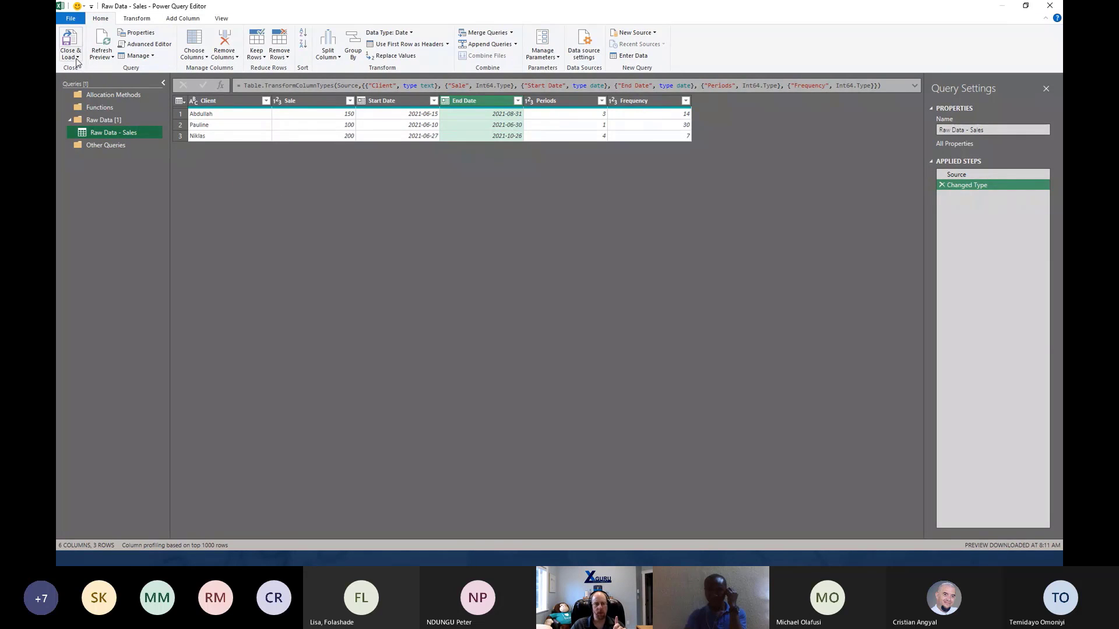
- Close the query editor and load the Raw Data - Sales query as a connection only
click(69, 42)
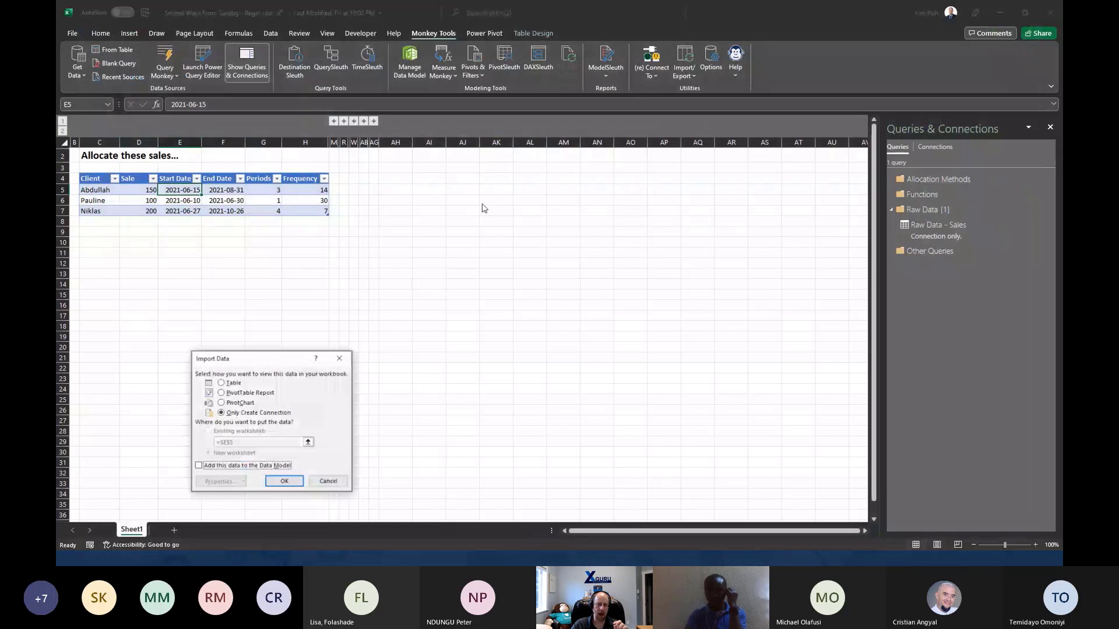
drag(261, 360, 423, 205)
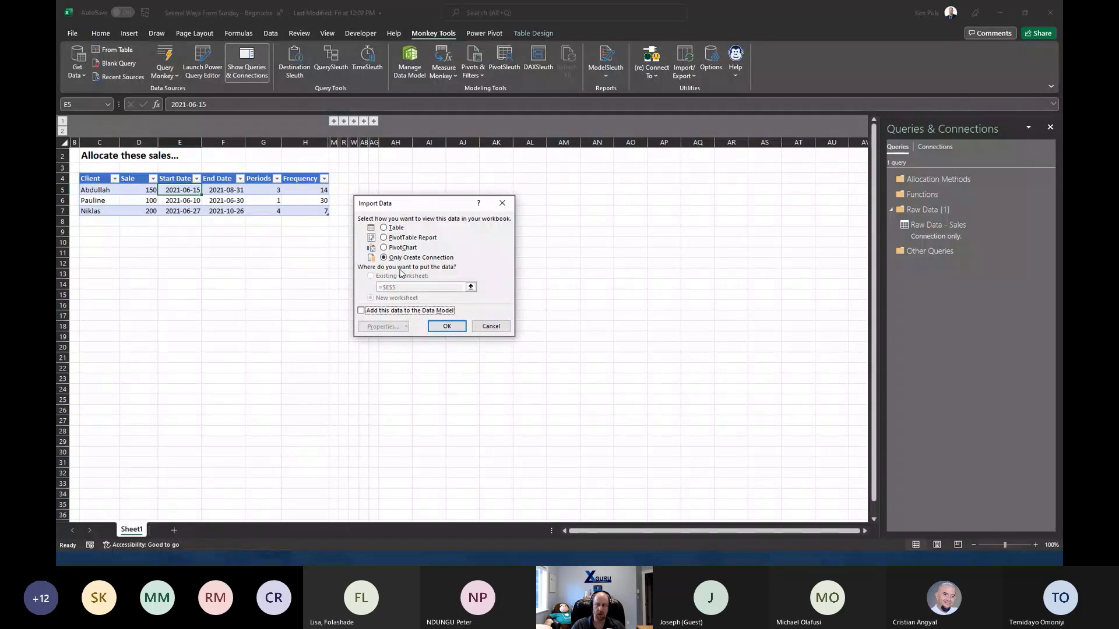
click(444, 326)
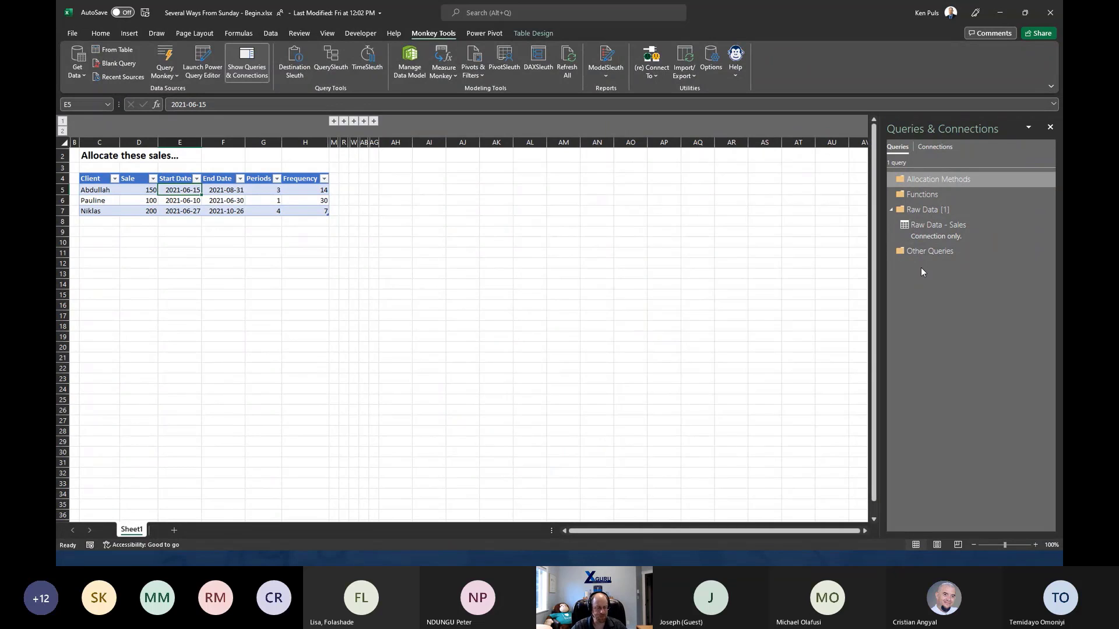
- Expand the first collapsed column group on the sheet and create a query that references Raw Data - Sales
click(334, 122)
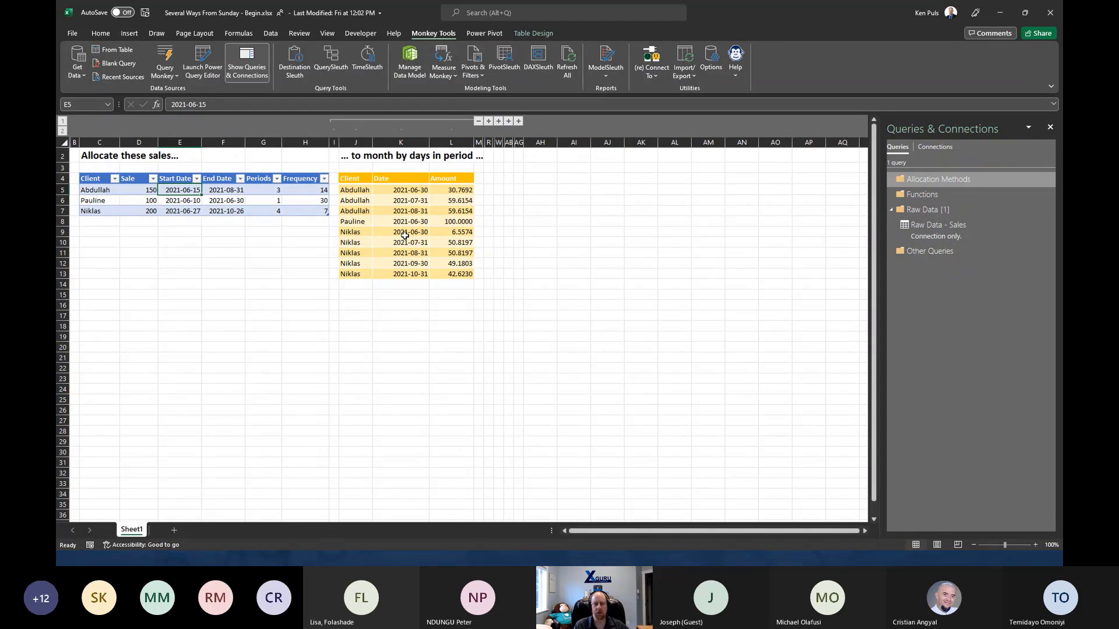
right_click(932, 237)
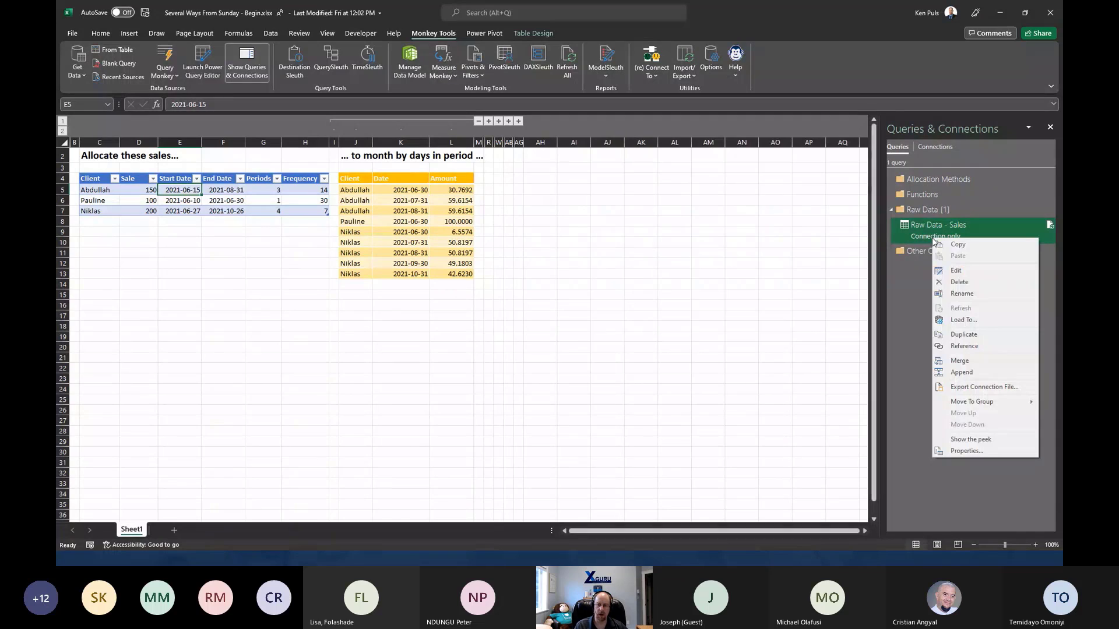
click(965, 346)
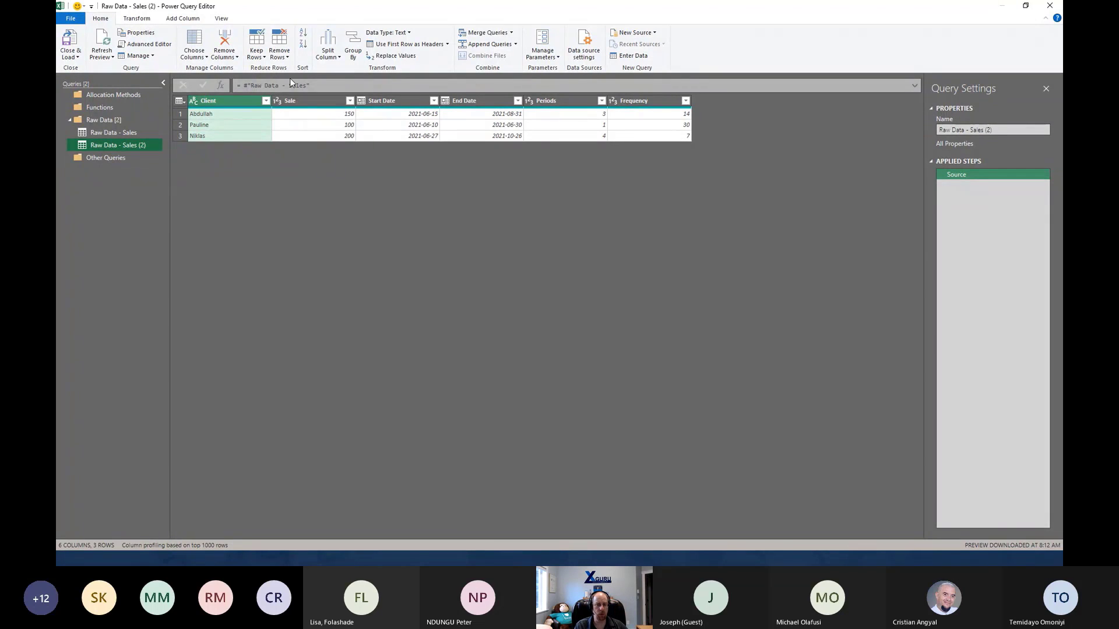
- Rename the referencing query as "Month_x_Days" and move it into the Allocation Methods group
double_click(100, 146)
text(Mon)
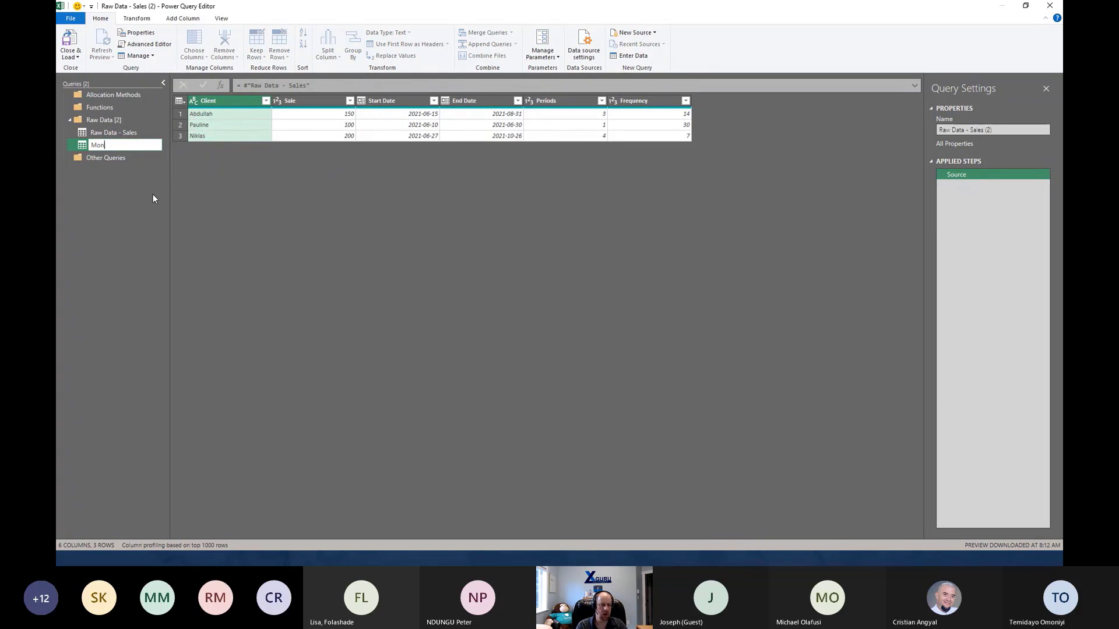
text(th_x_Days)
key(Return)
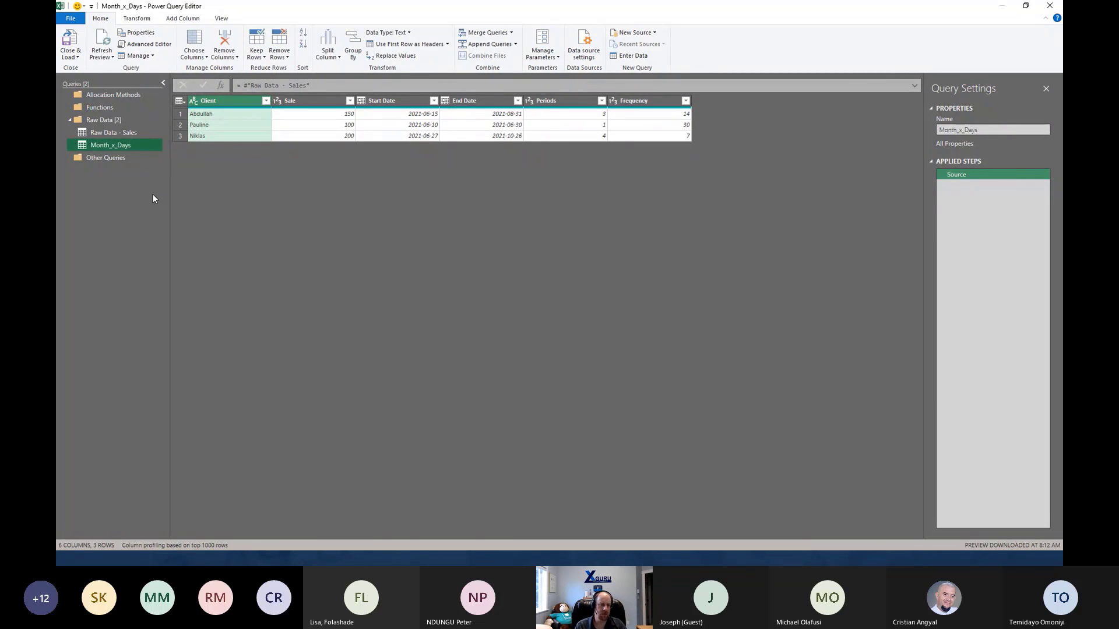
drag(99, 143, 110, 95)
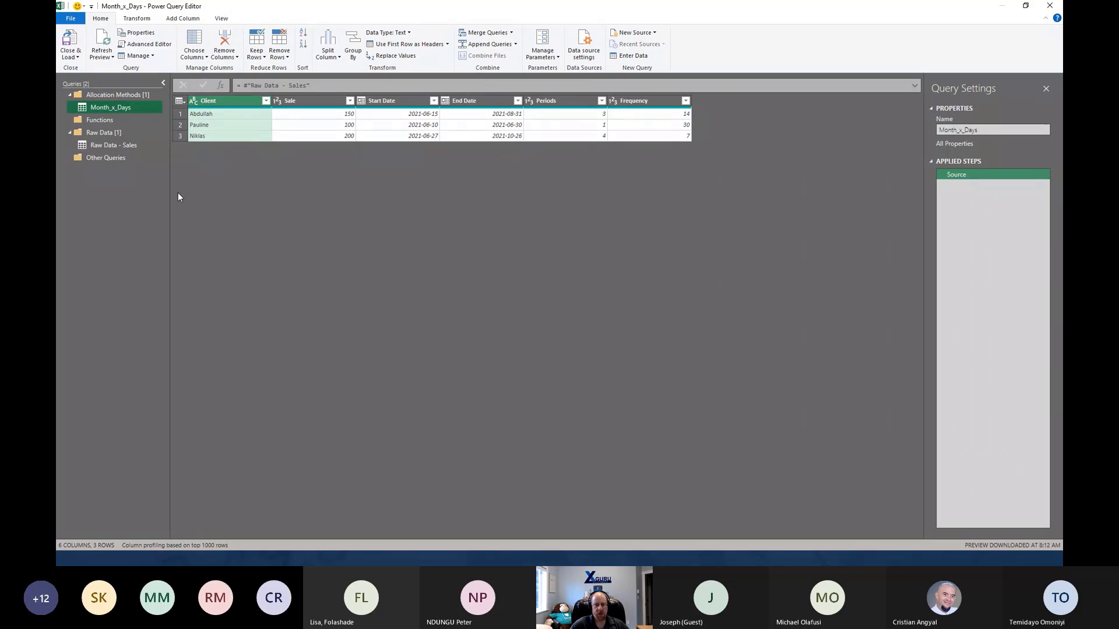
- Remove the Periods and Frequency columns from the Month_x_Days query
click(562, 100)
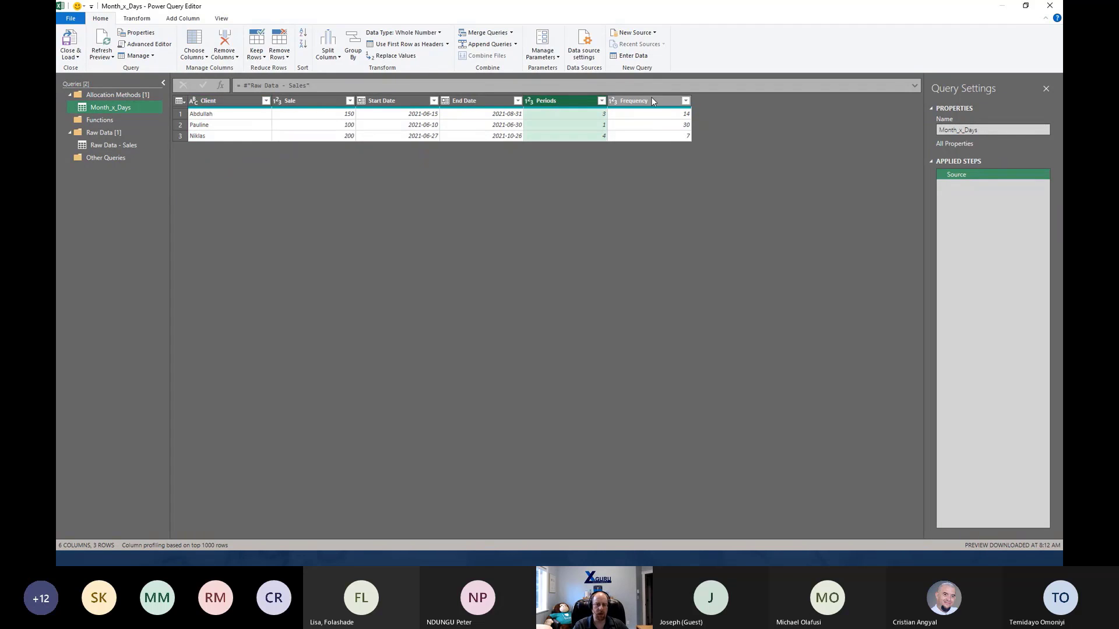
ctrl+click(649, 101)
key(Delete)
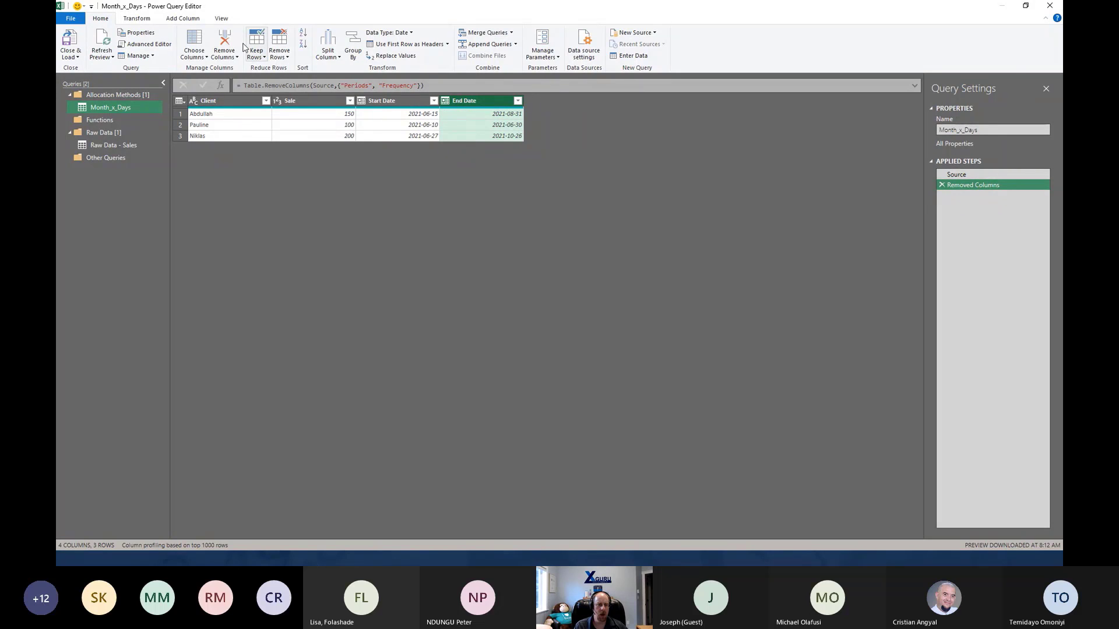
- Start a custom column in Month_x_Days and name it "Amount"
click(191, 21)
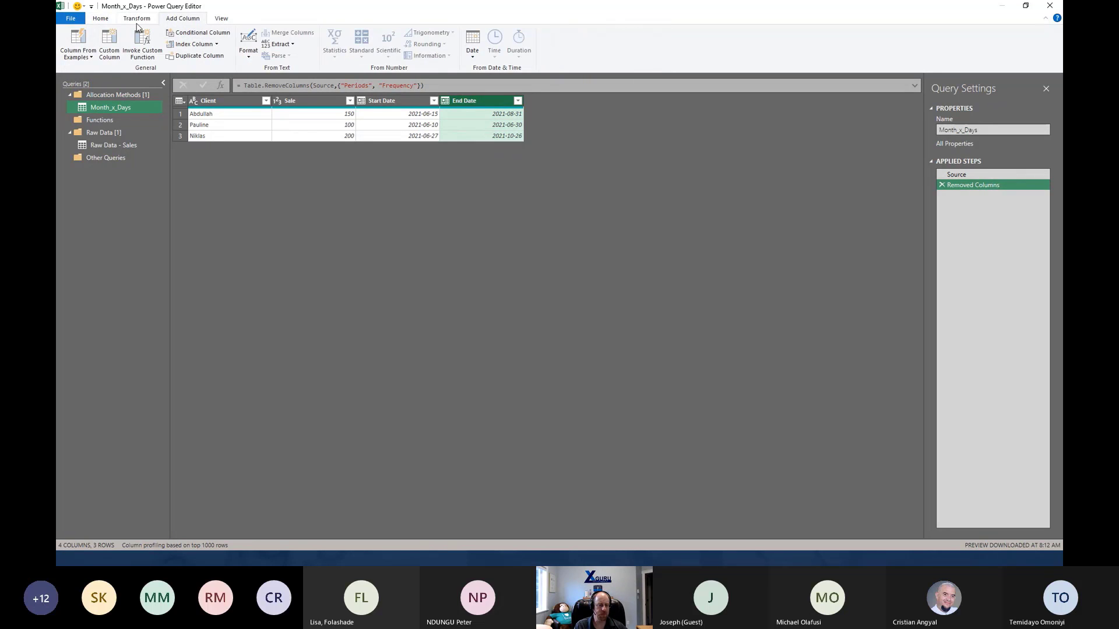
click(109, 45)
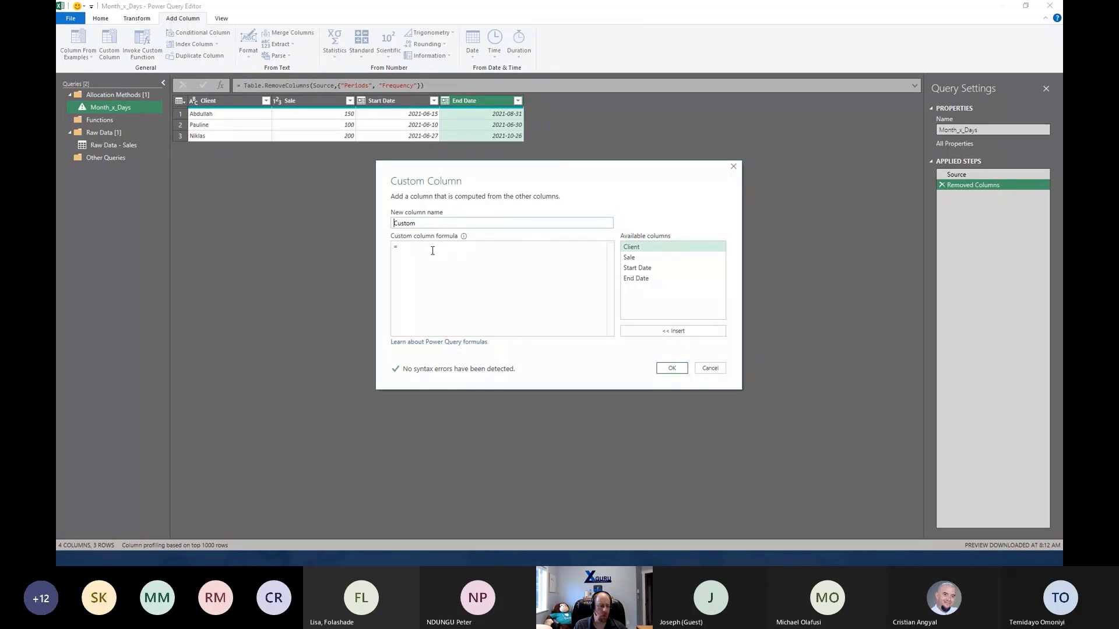
click(445, 226)
double_click(445, 227)
text(Amoubnt)
key(Left)
key(Left)
key(BackSpace)
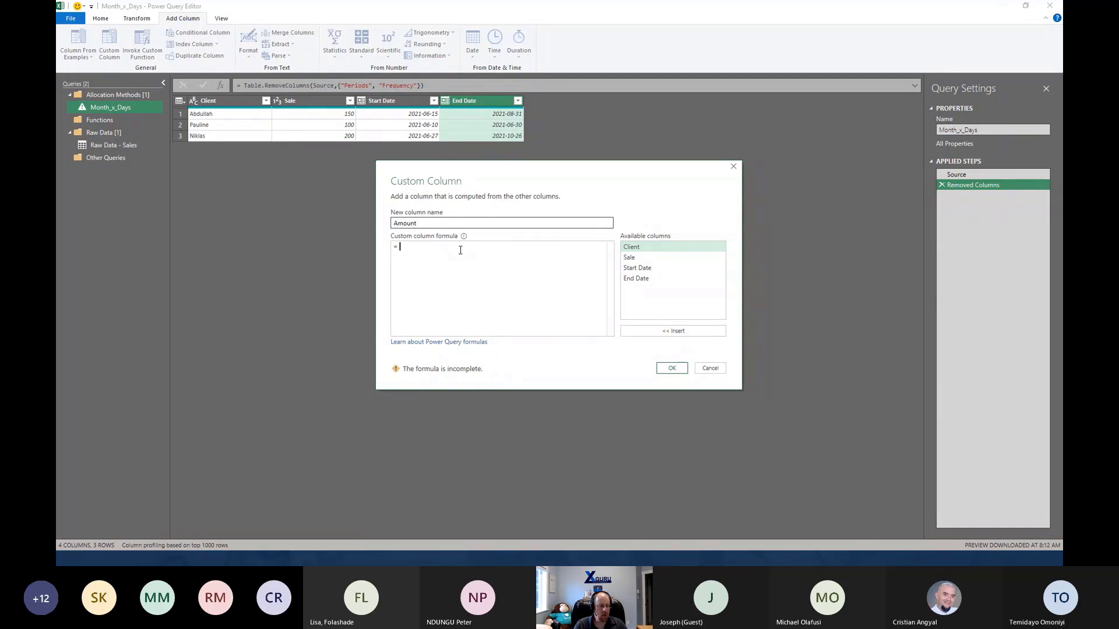
- Begin the Amount formula with [Sale] / and open a parenthesis for the divisor on a new line
double_click(629, 257)
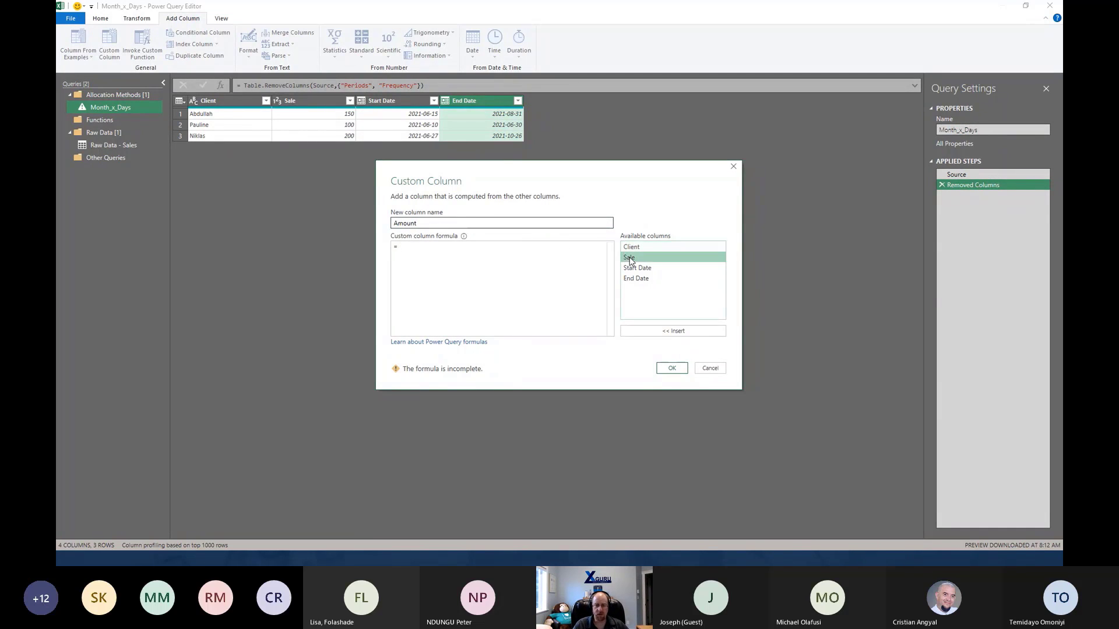
text(/)
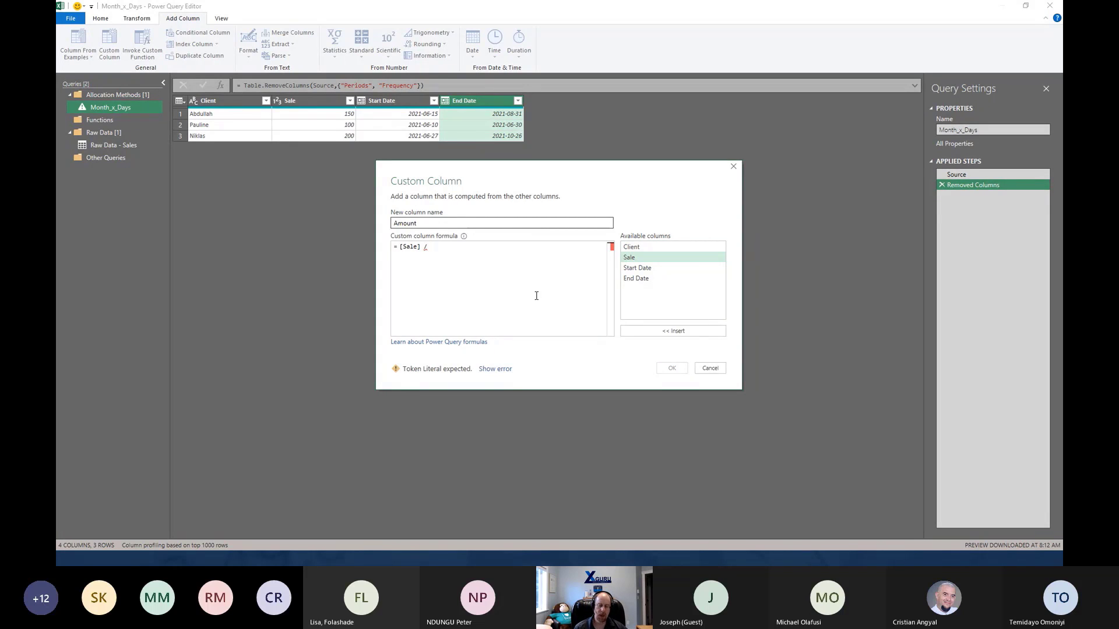
key(Return)
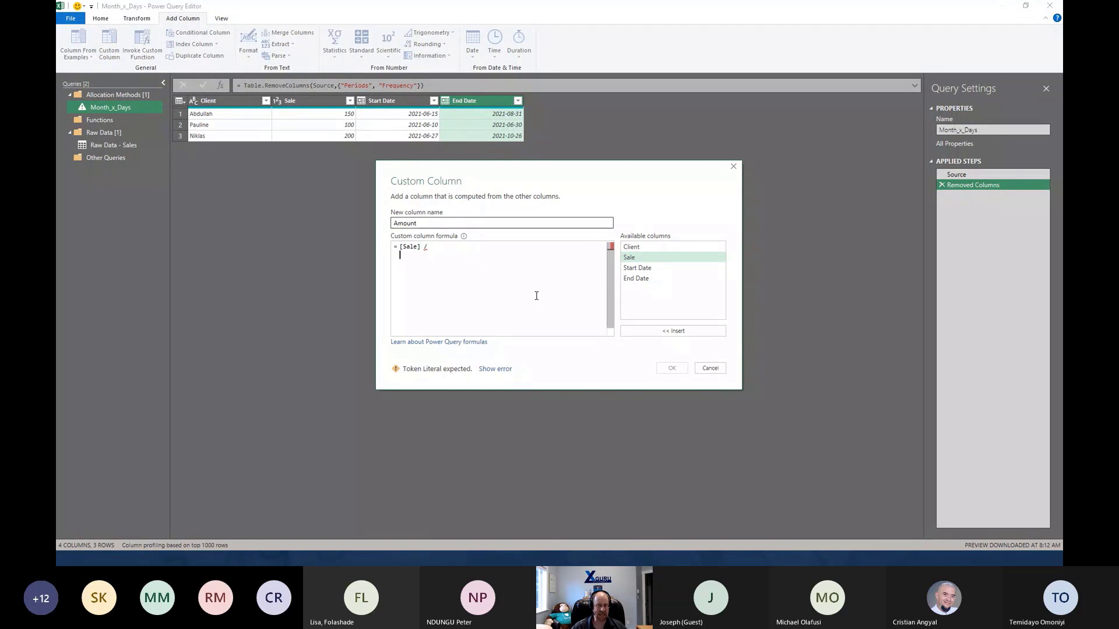
key(Return)
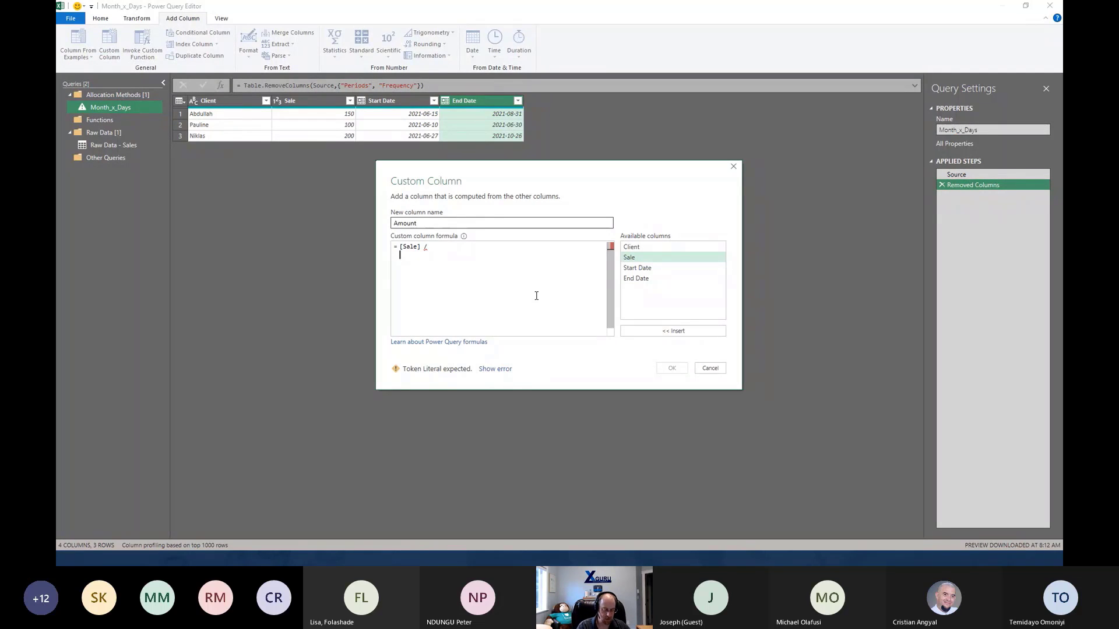
text(()
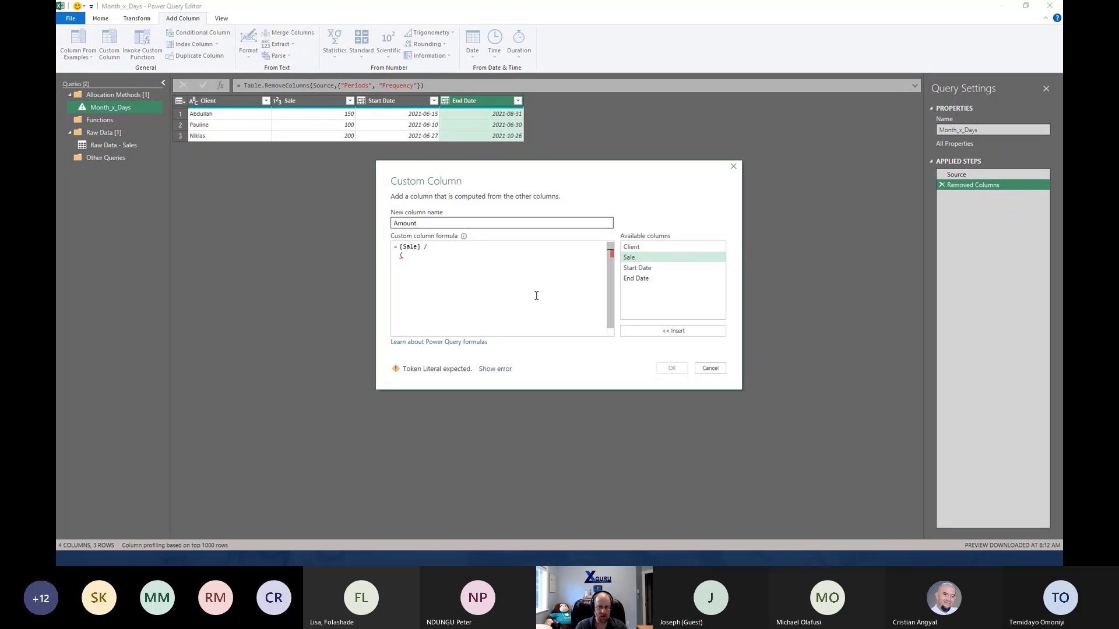
- Add Int64.From( [End Date] ) as the first term of the divisor in the Amount formula
text( Int64)
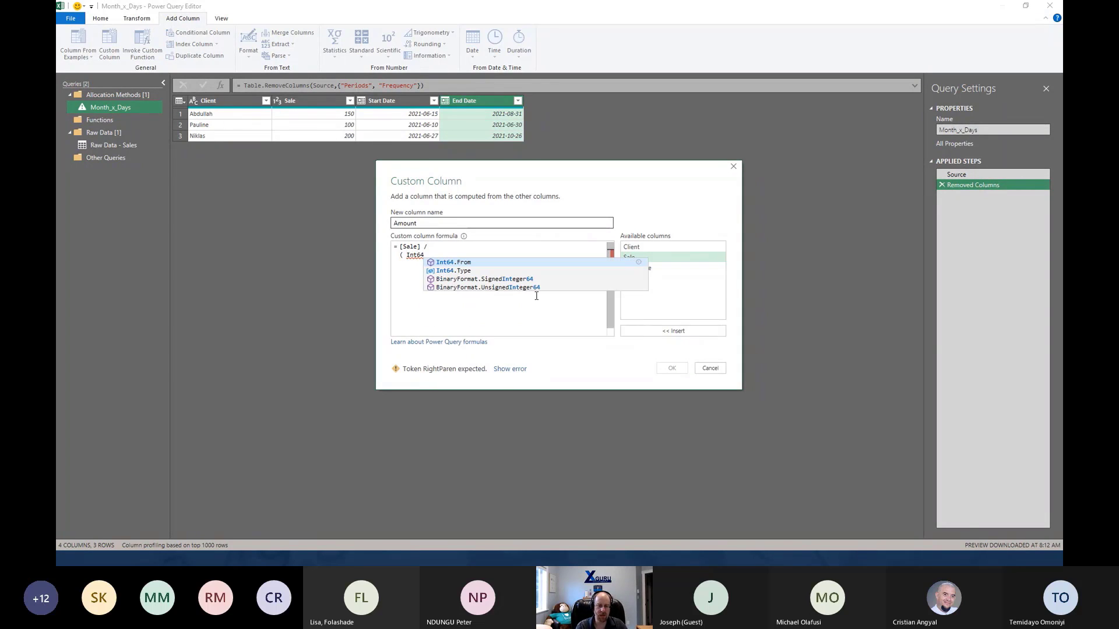
text(.From( S)
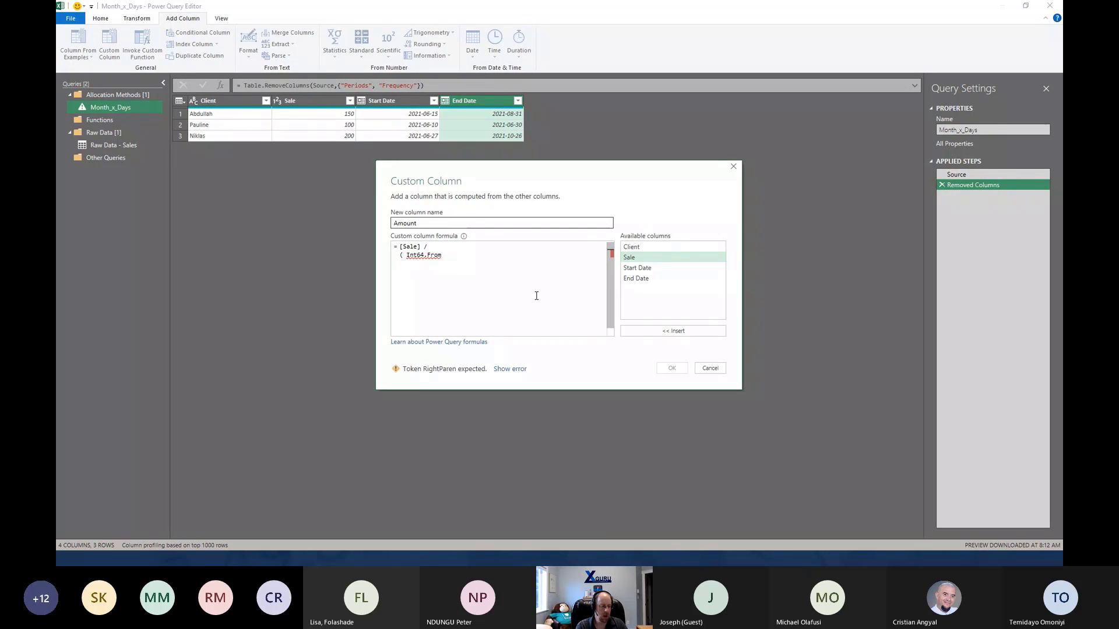
key(BackSpace)
key(BackSpace)
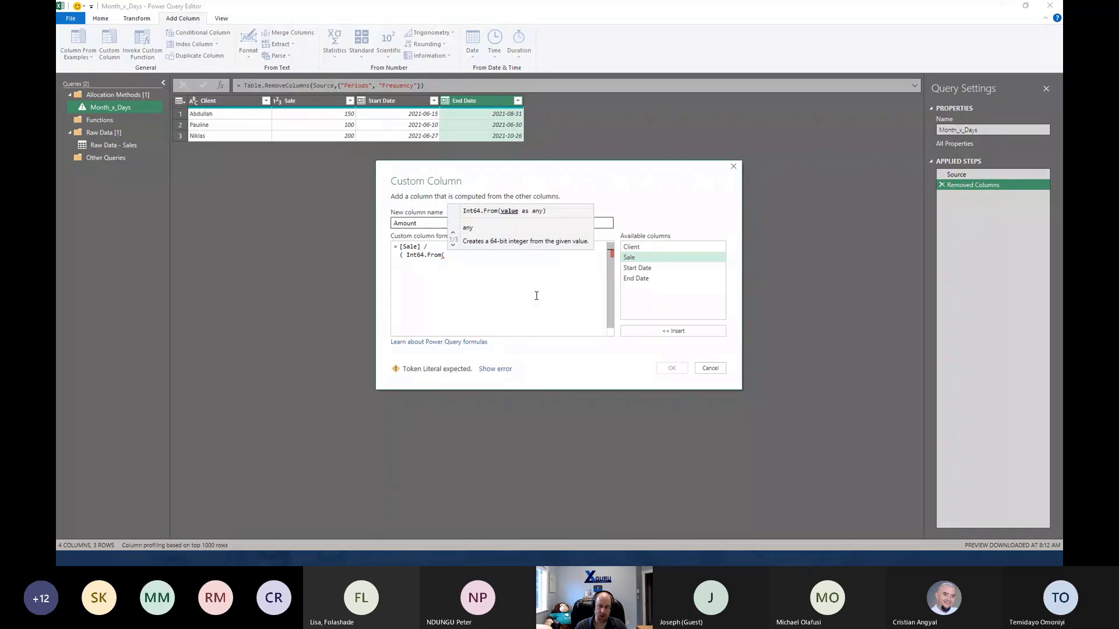
double_click(635, 279)
text())
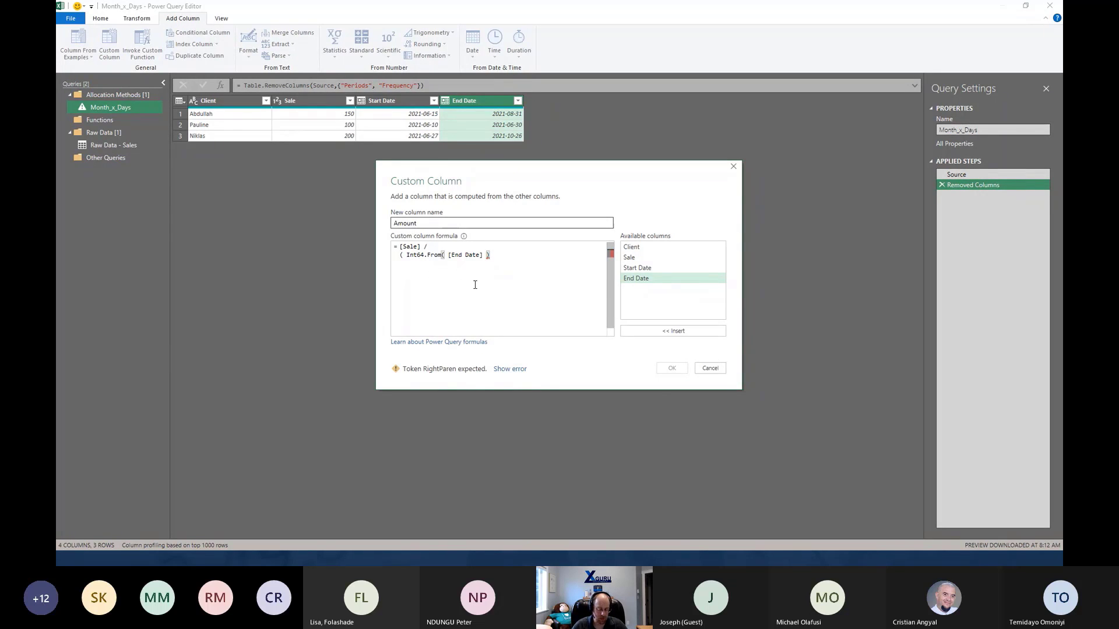
- Subtract Int64.From( [Start Date] ) from the End Date term in the Amount formula's divisor
text(- )
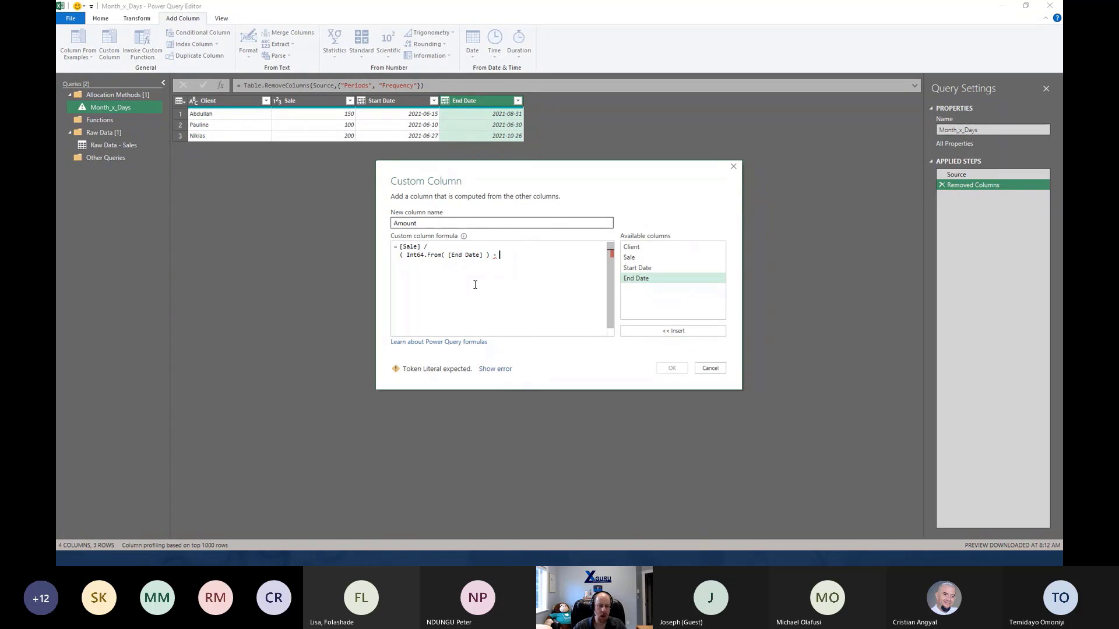
text(In)
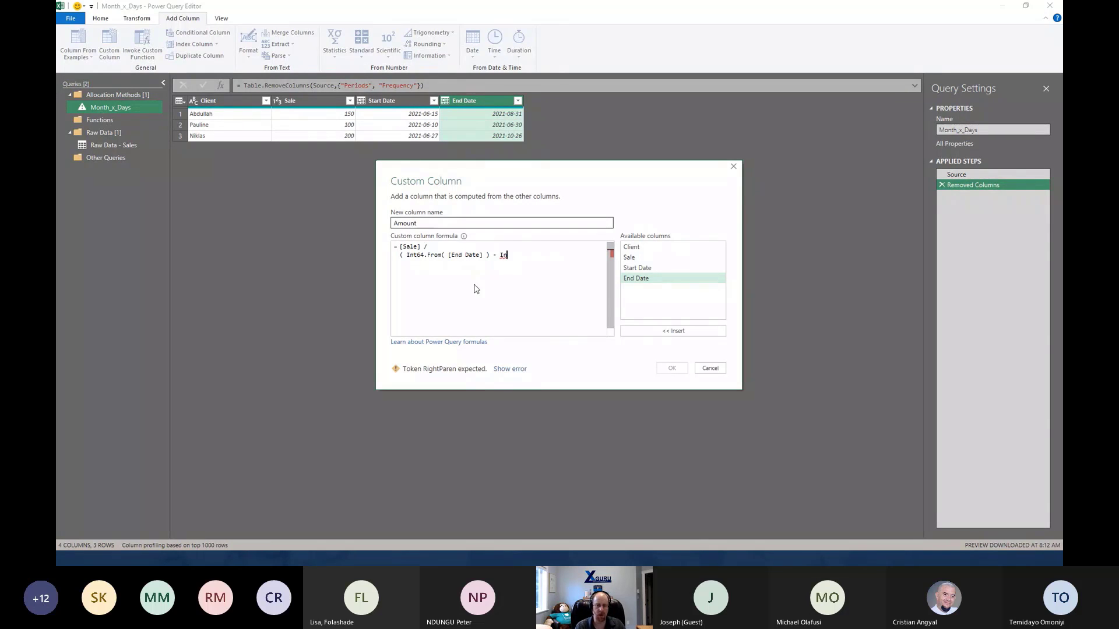
text(t)
key(Tab)
text(()
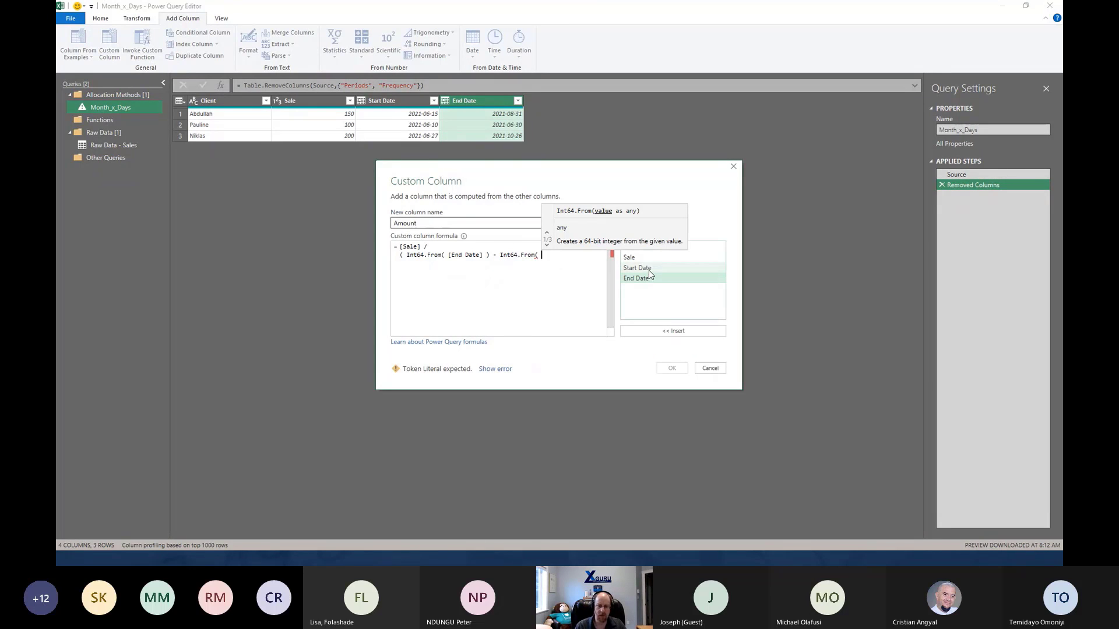
double_click(648, 270)
text())
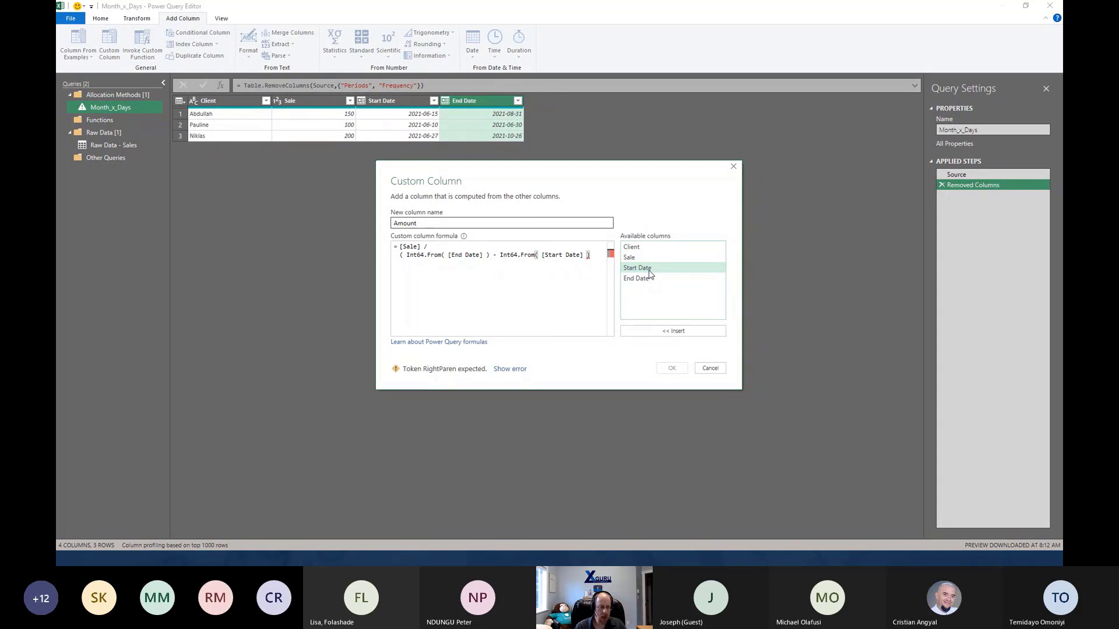
- Finish the Amount formula's divisor with +1 and a closing parenthesis on a new line, and create the column
text( +1)
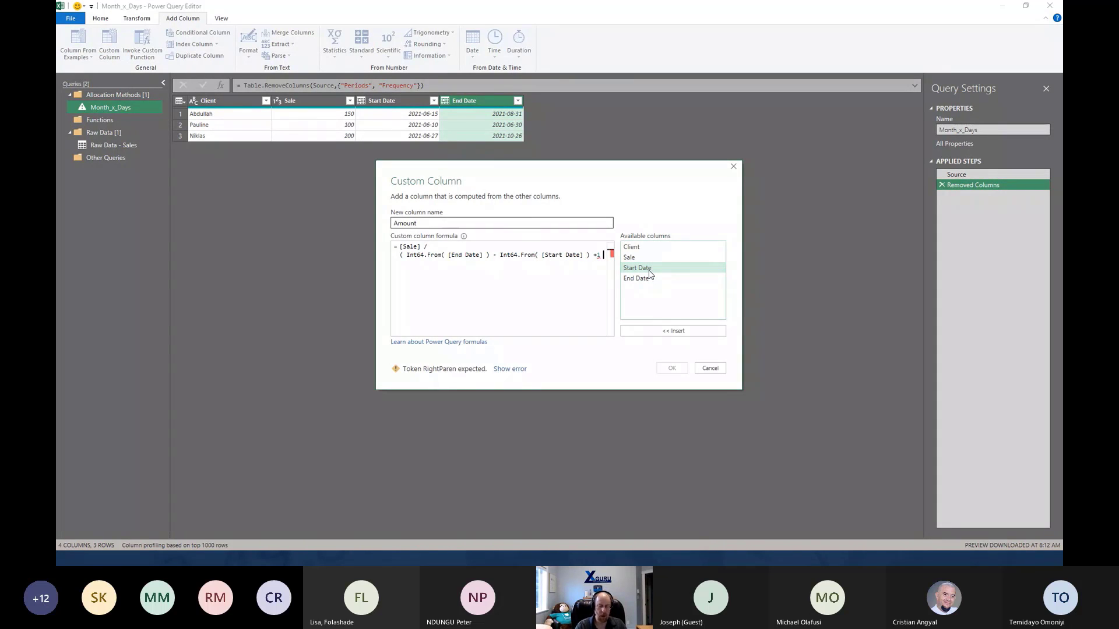
key(Return)
text())
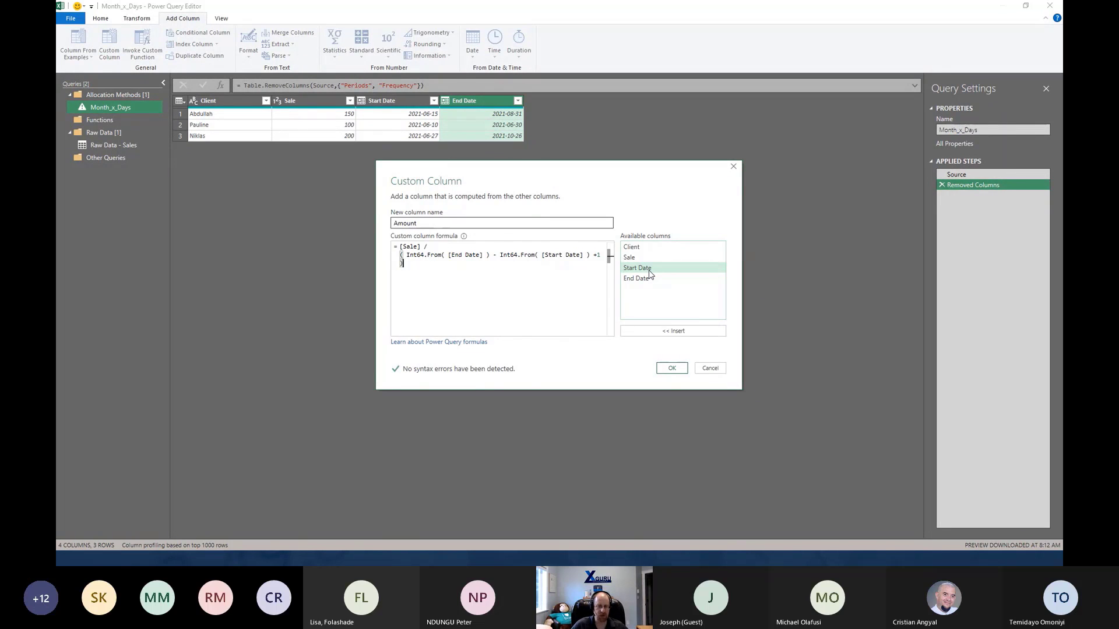
click(672, 368)
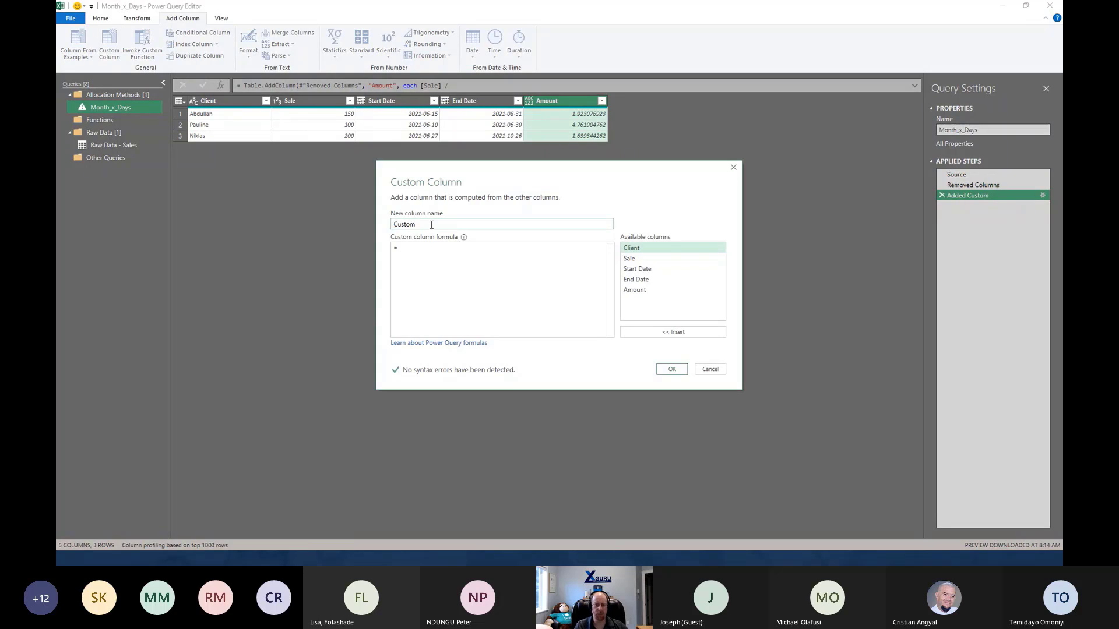
- Name the new custom column "End of Month" and begin its list formula with { Int64.From( [Start Date] )
text(End of Month)
click(573, 291)
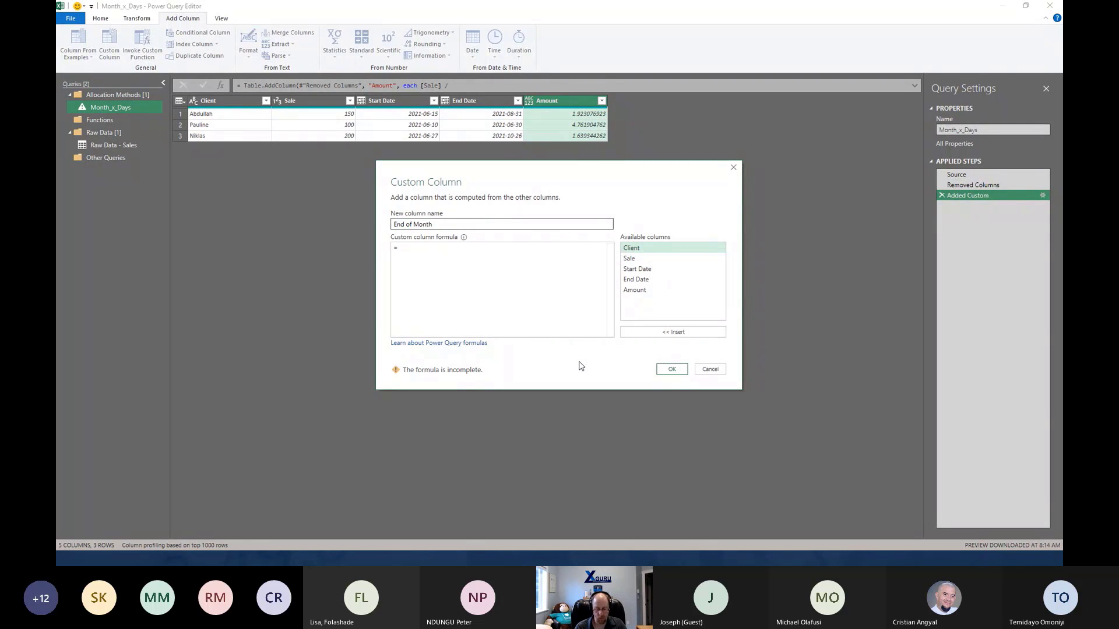
text({)
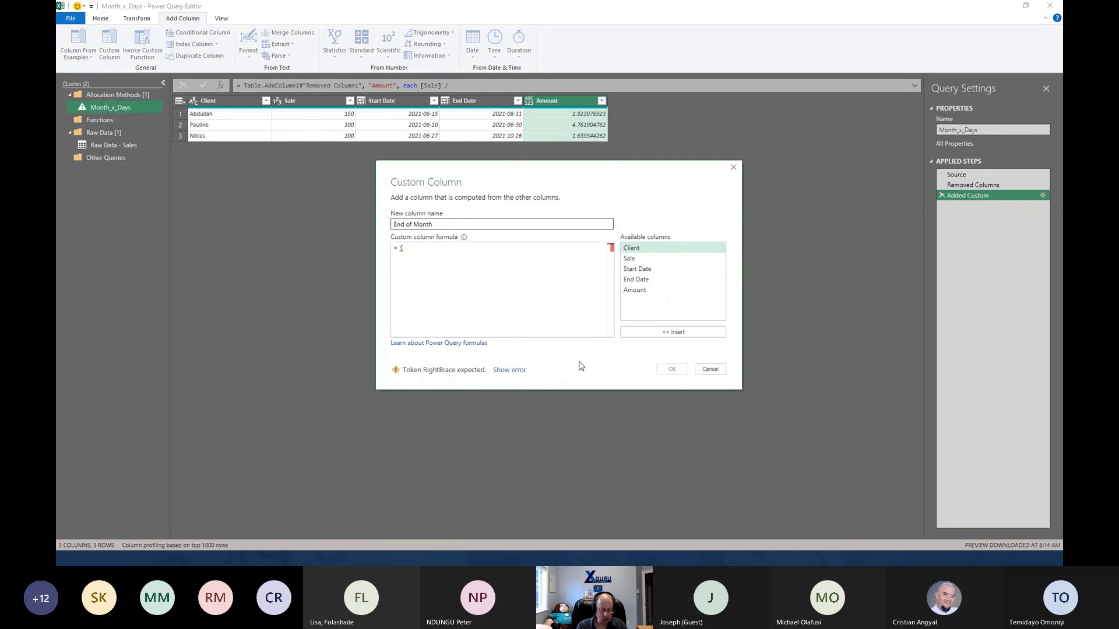
text(Int)
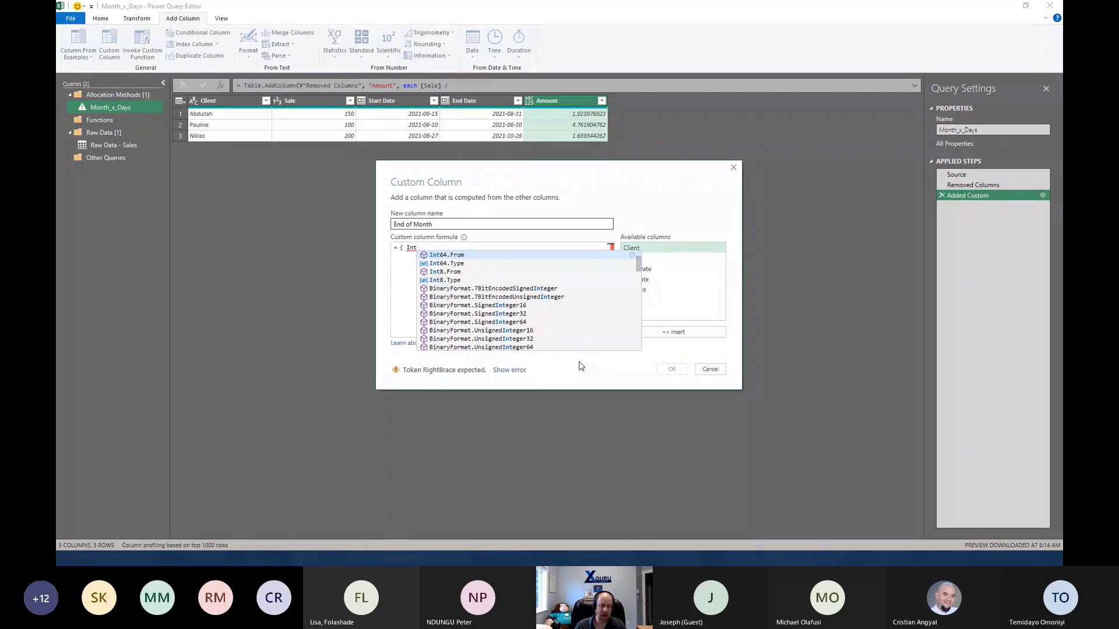
text(64.From()
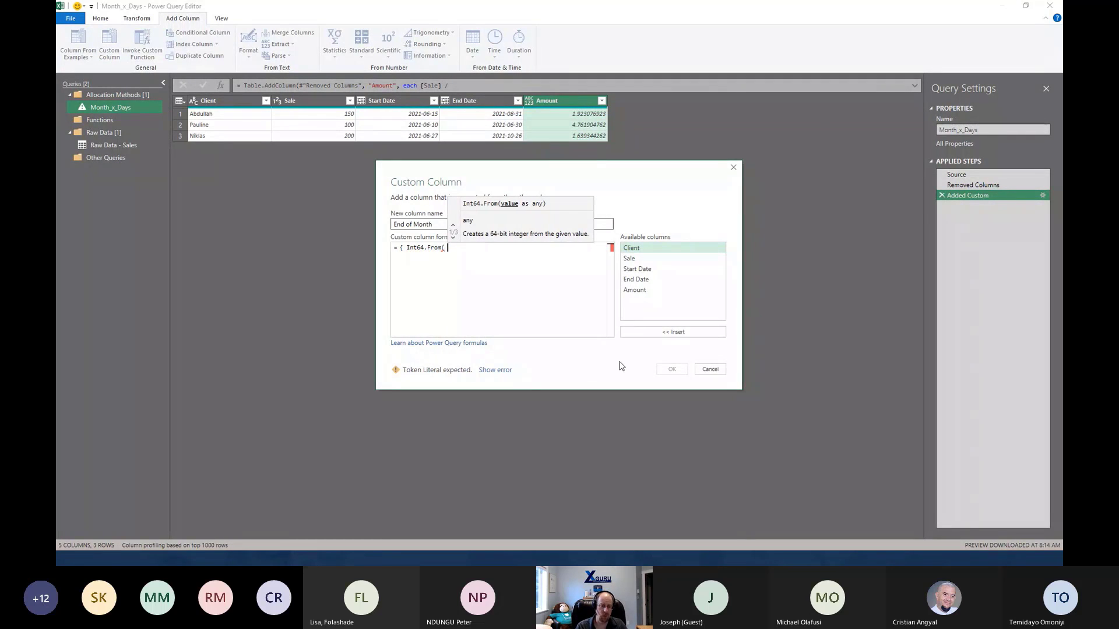
double_click(636, 269)
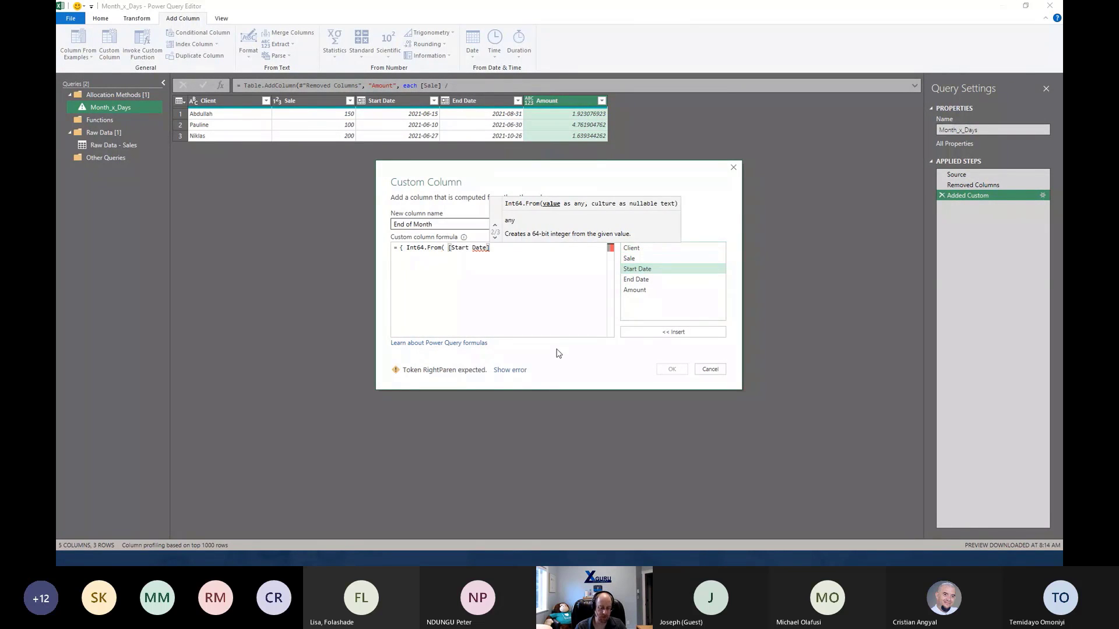
text())
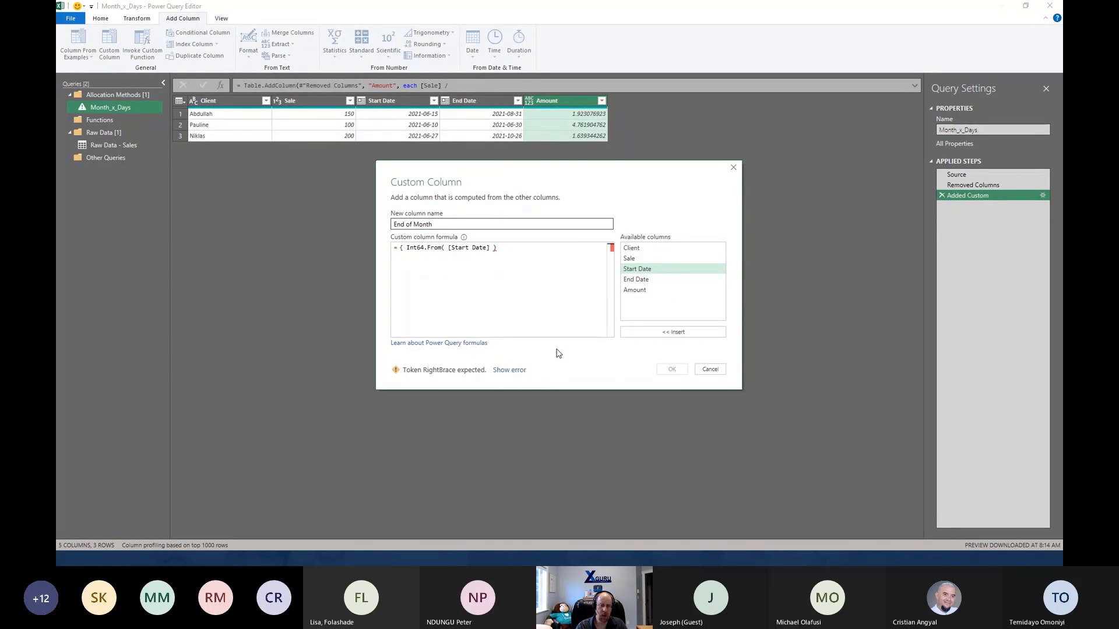
- Complete the End of Month list formula with .. Int64.From( [End Date] ) } and create the column
text(..)
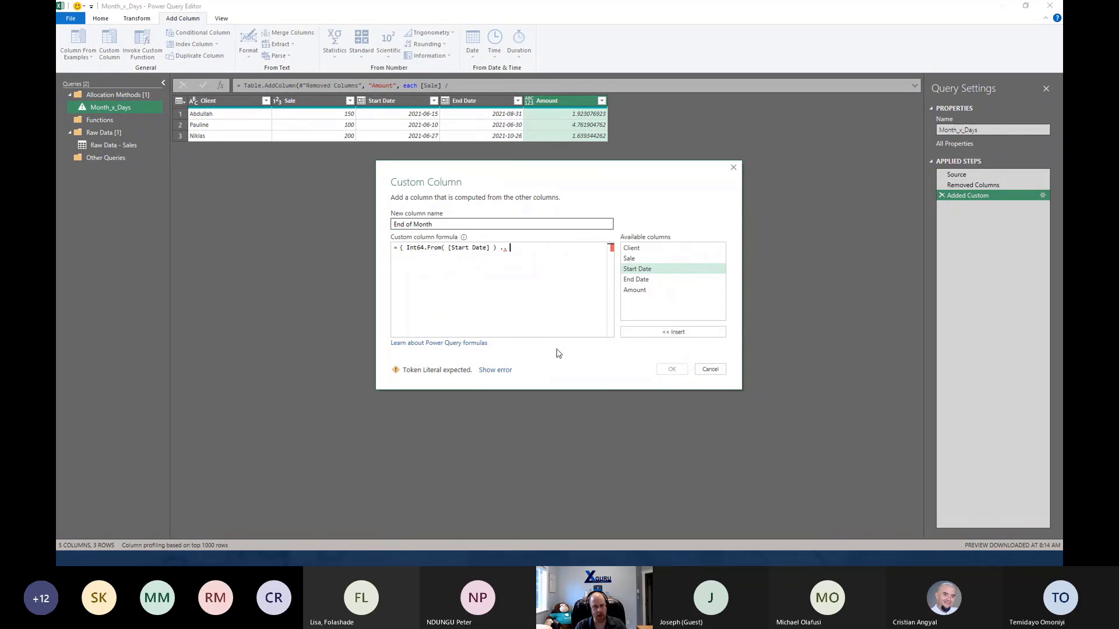
text(Int64.From)
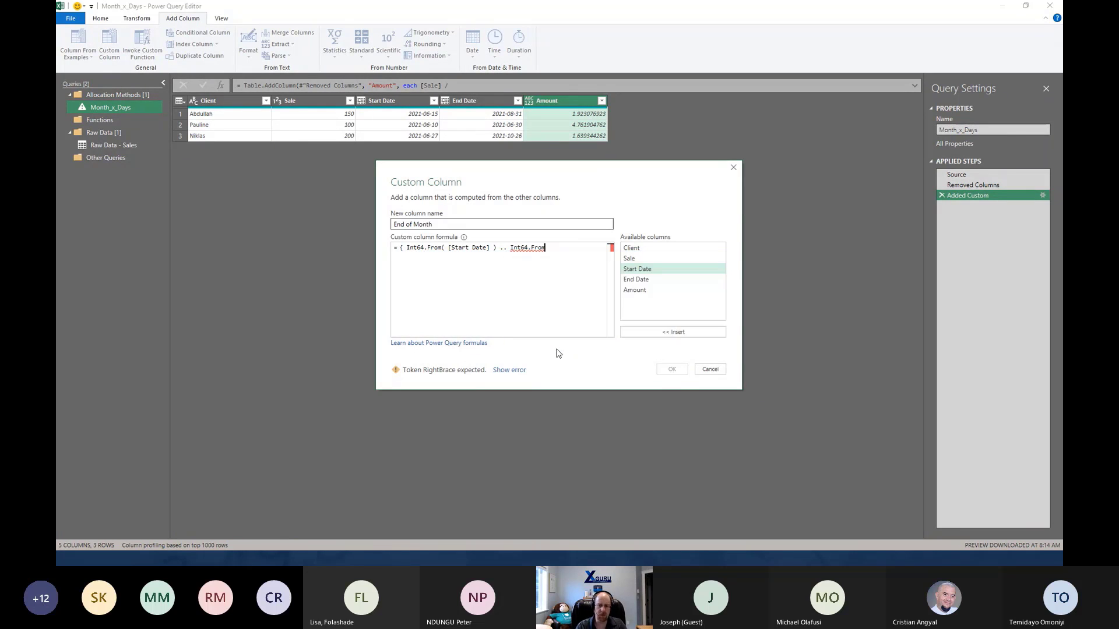
text(()
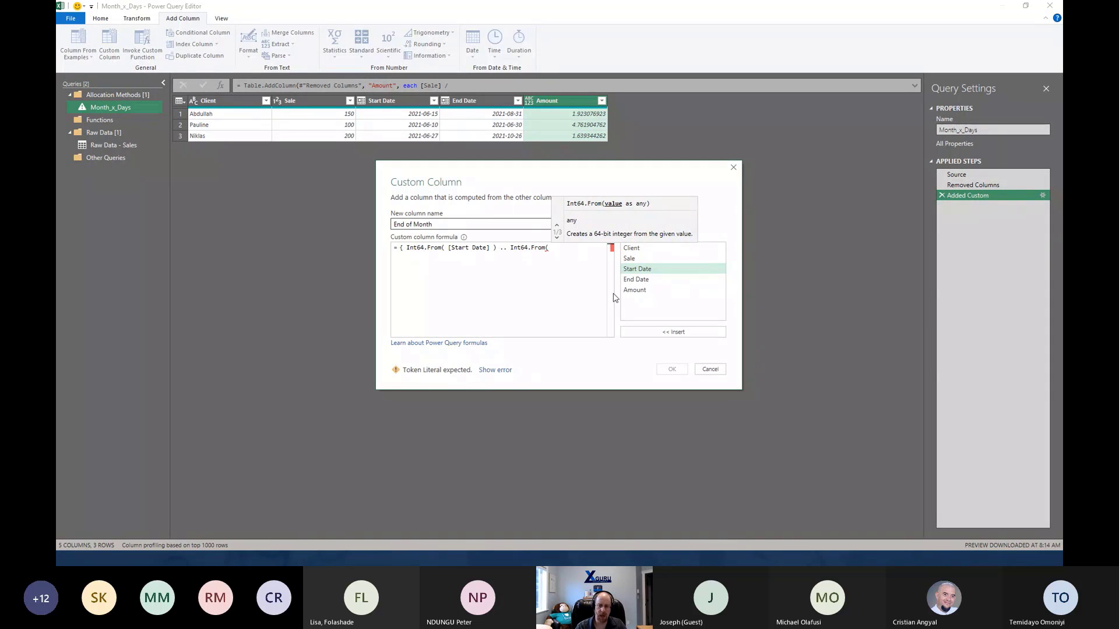
double_click(634, 280)
text() )
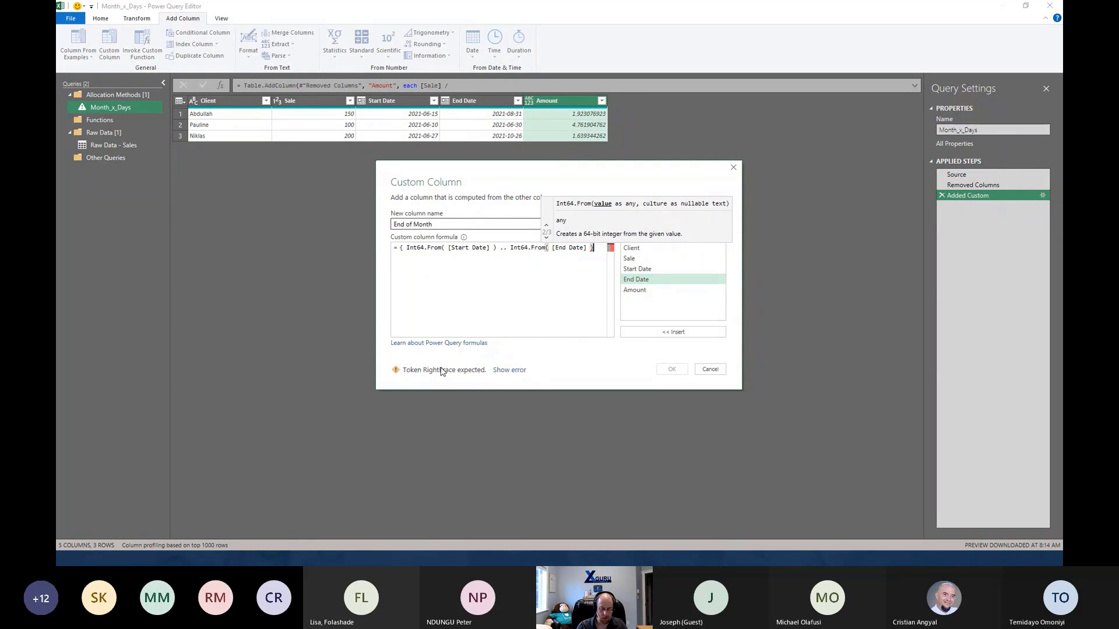
text(})
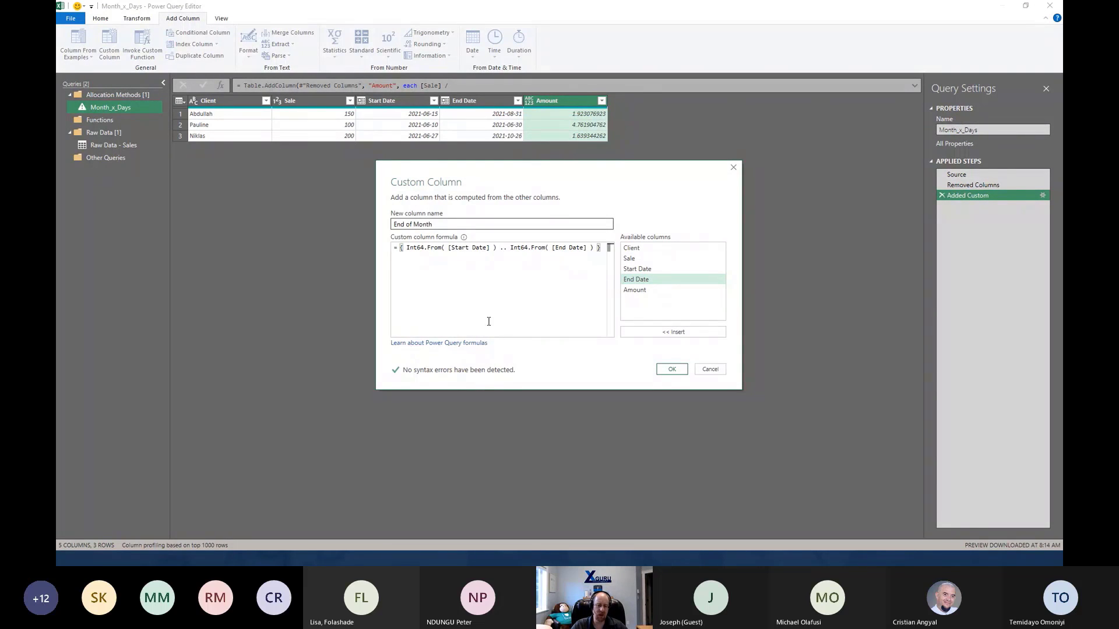
click(678, 370)
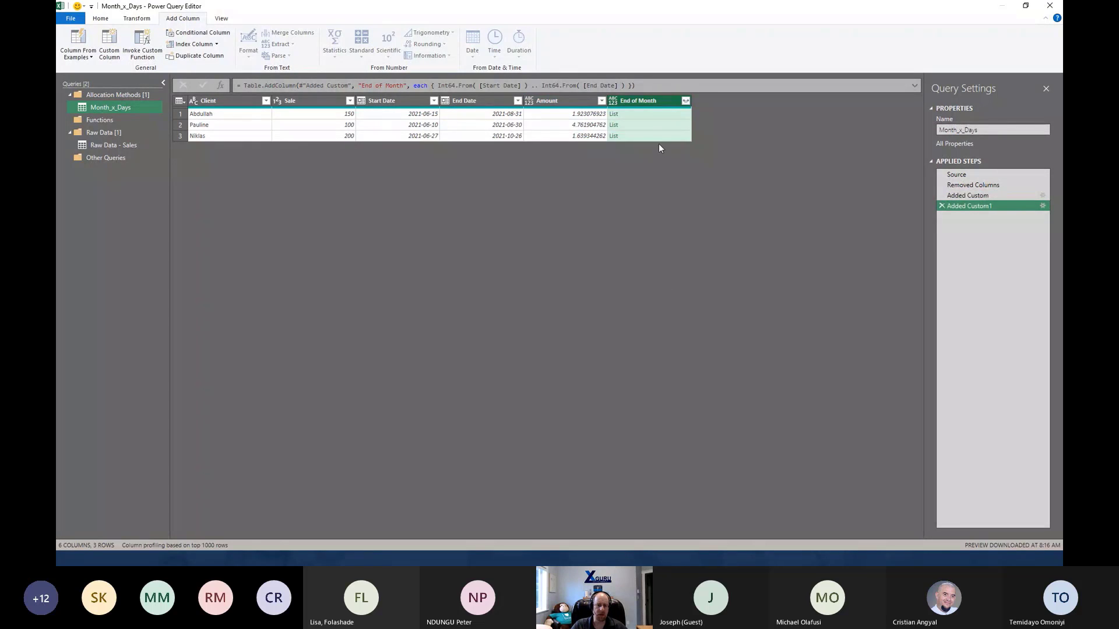
- Preview the list in each row of the End of Month column and expand the lists to new rows
click(663, 117)
drag(436, 488, 457, 248)
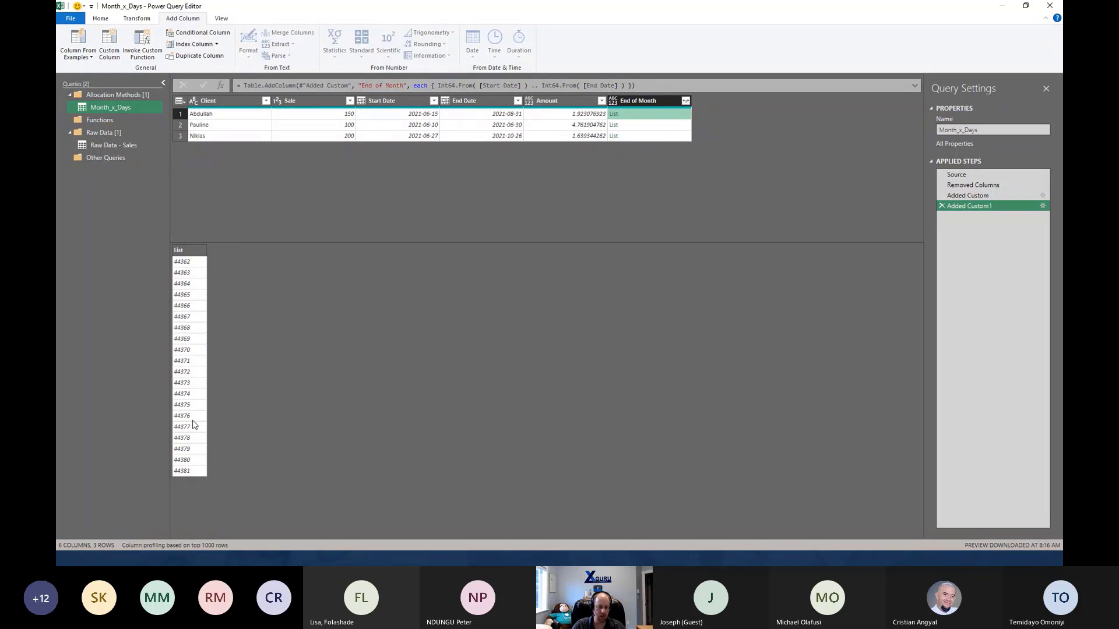
click(668, 124)
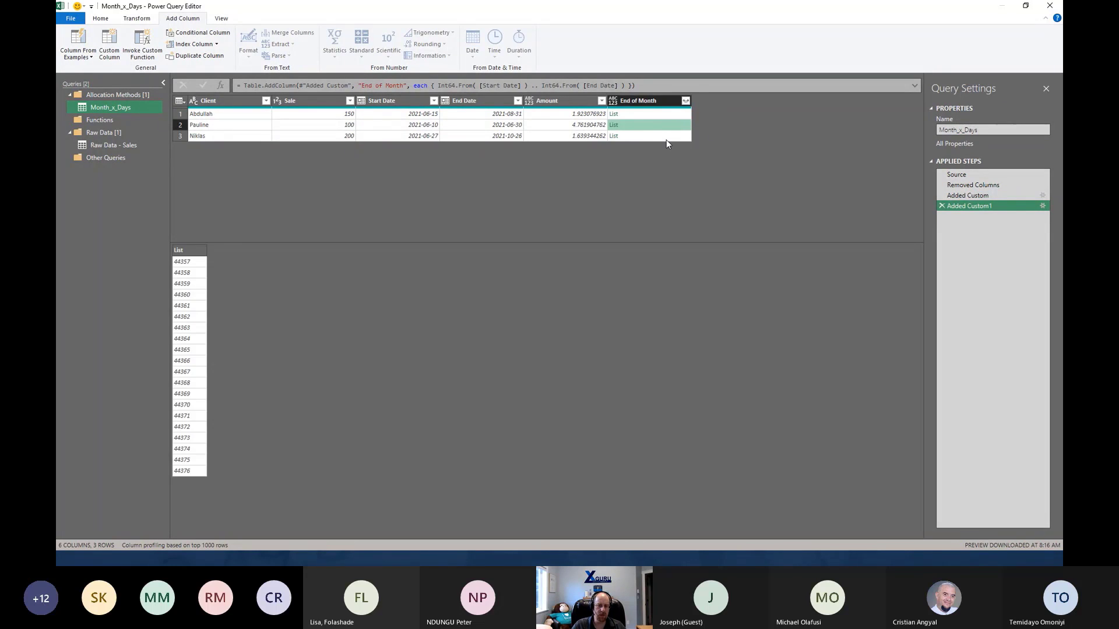
click(665, 139)
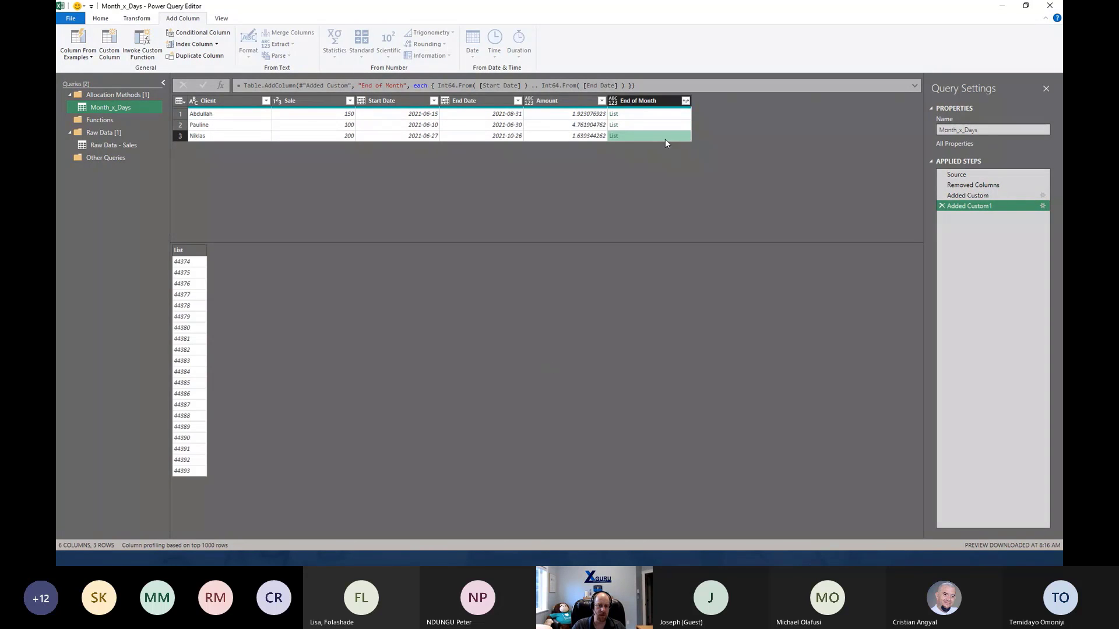
click(686, 102)
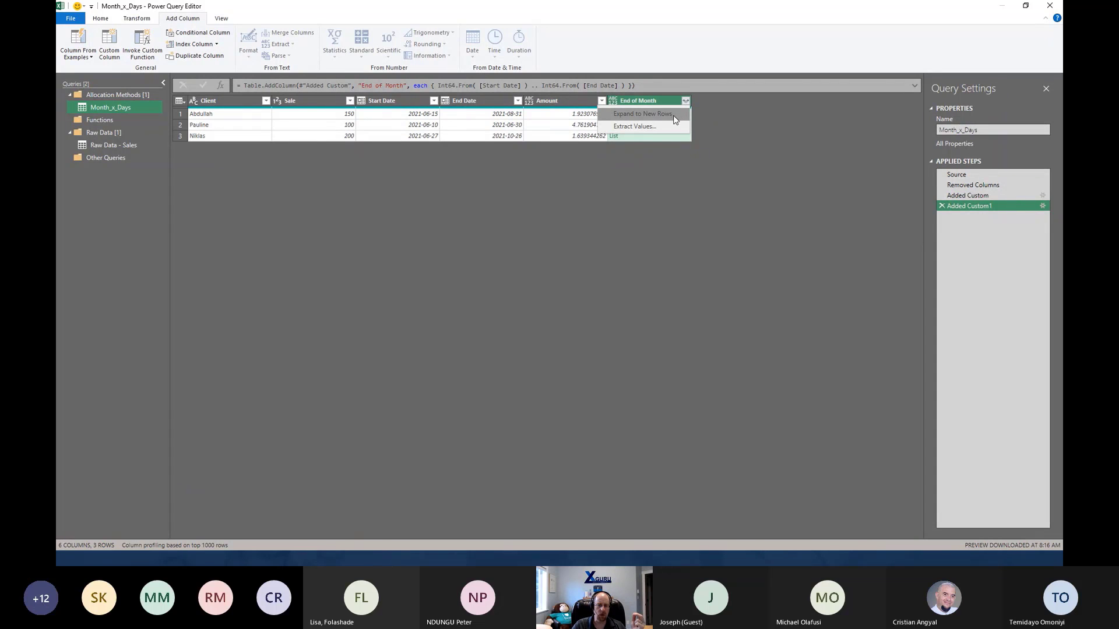
click(671, 114)
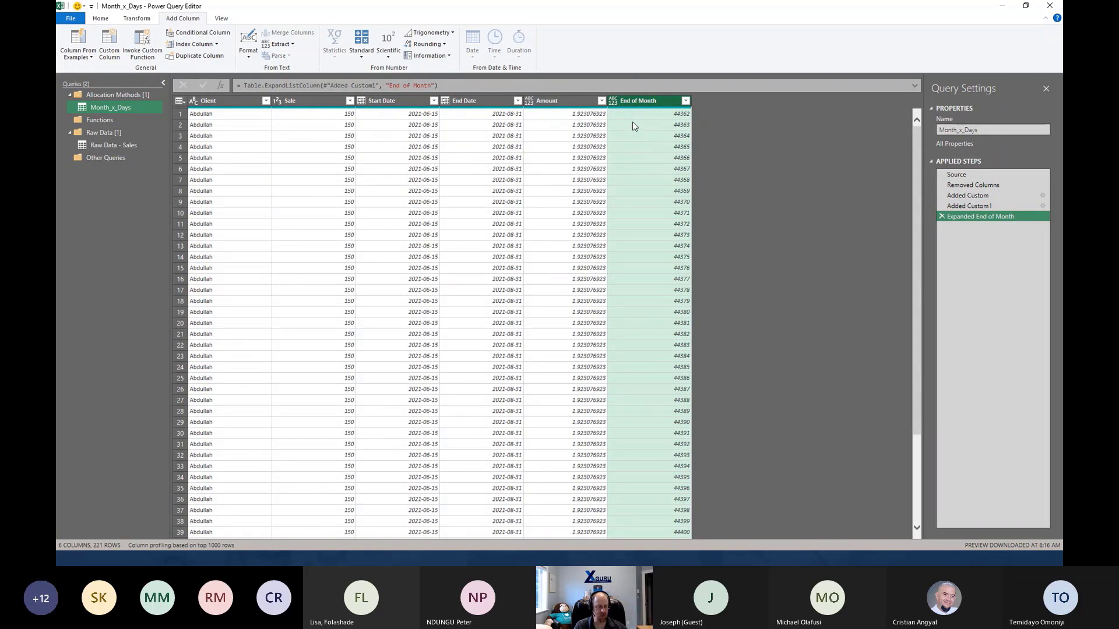
- Set the End of Month column's data type to Date and check the daily dates where the first client's rows end
click(613, 100)
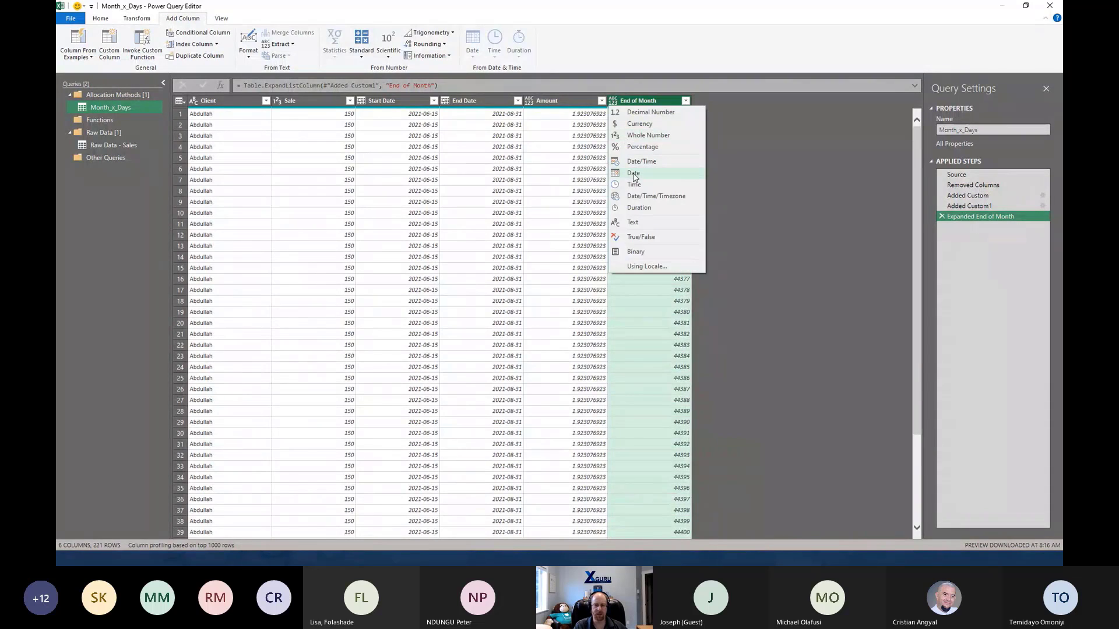
click(634, 174)
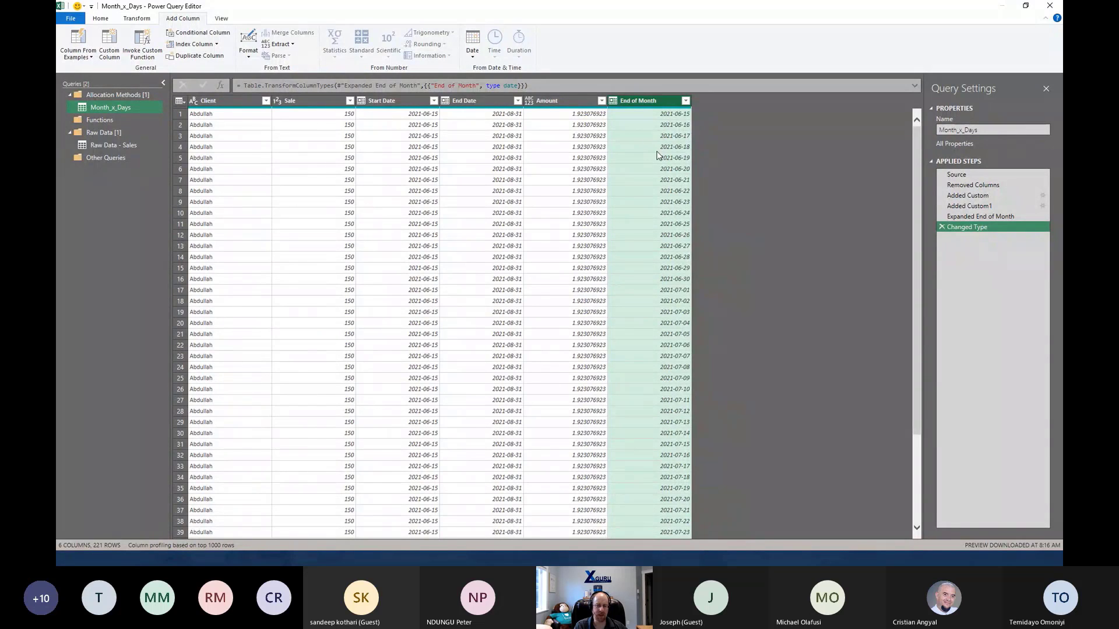
scroll(633, 269, down, 2)
scroll(633, 272, down, 16)
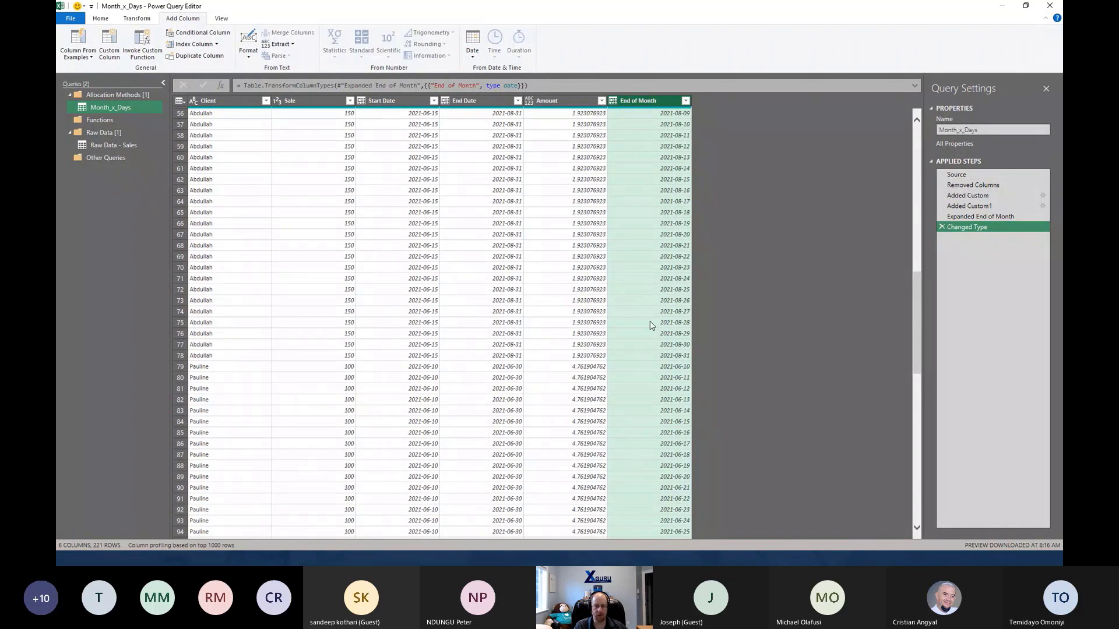
click(648, 355)
scroll(215, 201, down, 2)
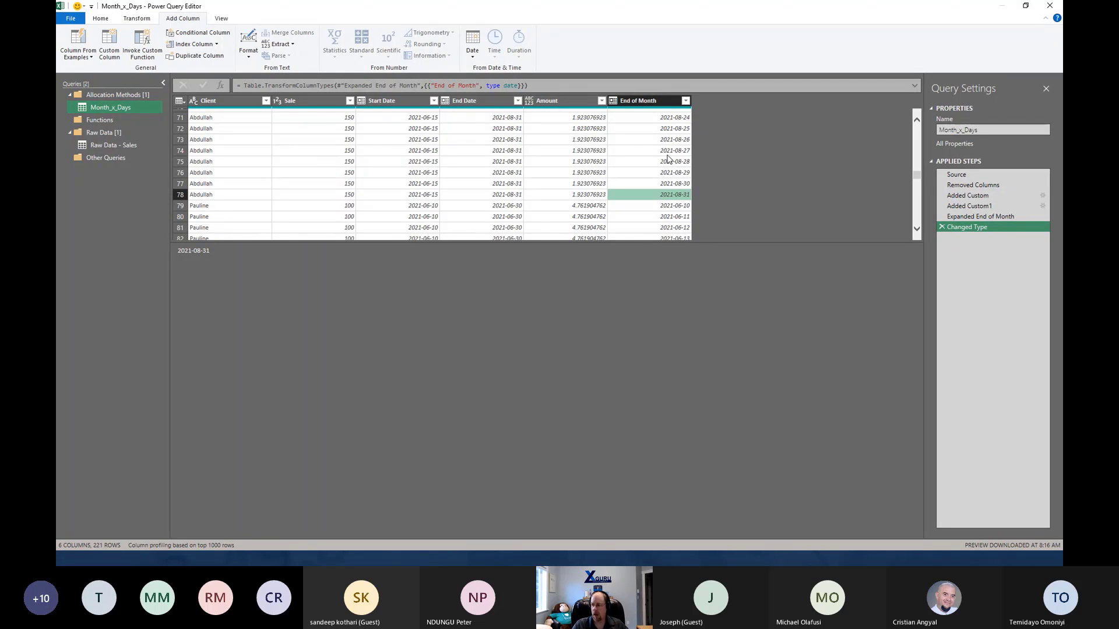
- Convert the daily dates in the End of Month column to the end of their month
click(663, 106)
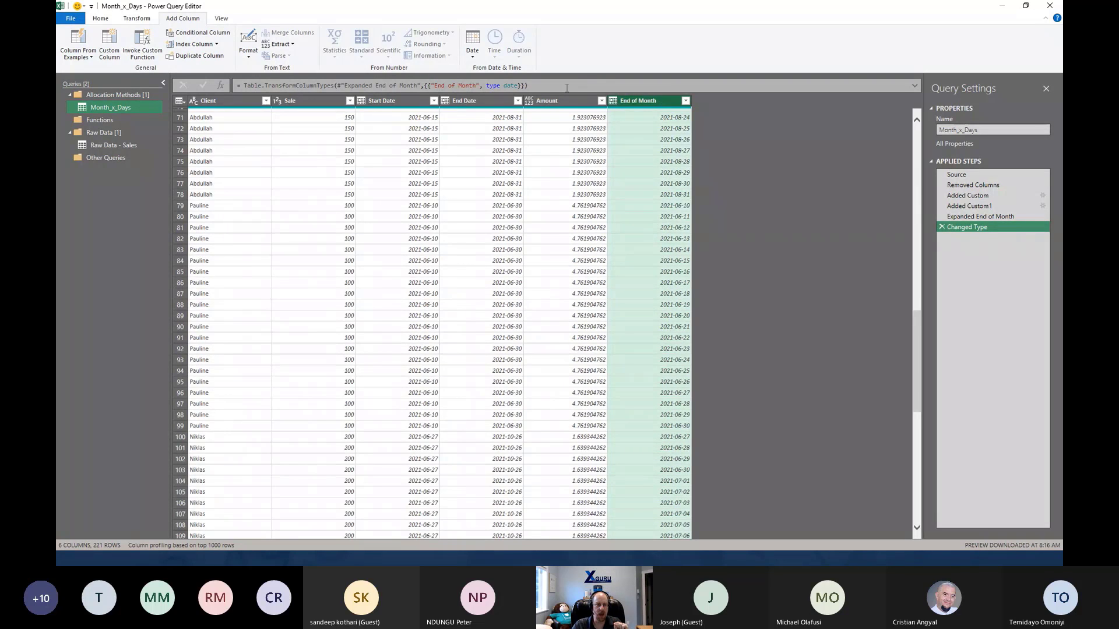
click(139, 19)
click(630, 58)
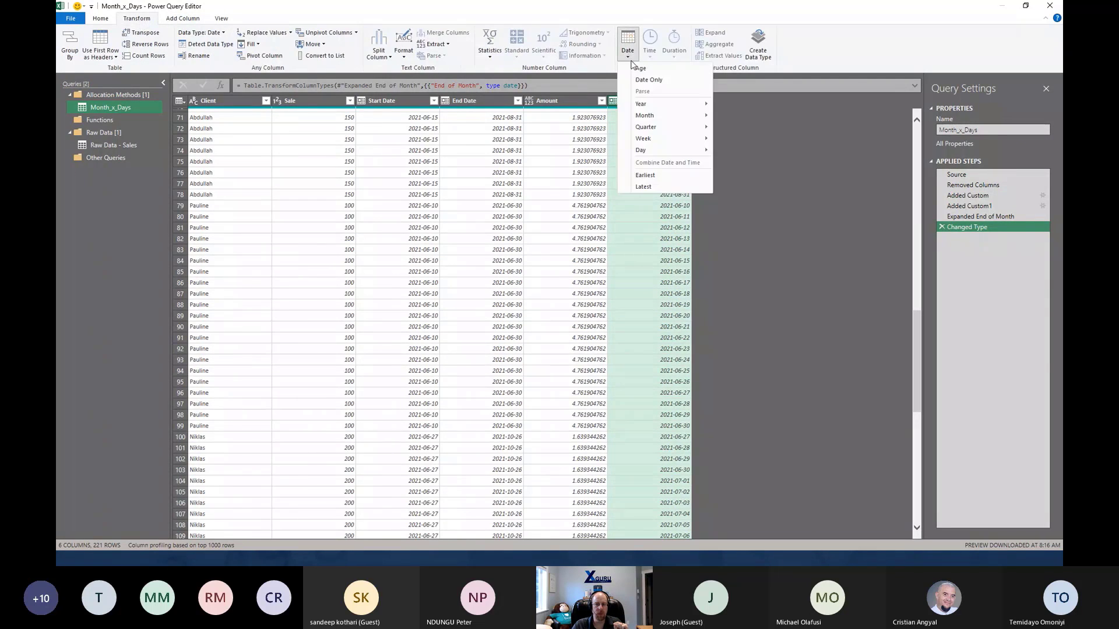
mouse_move(648, 116)
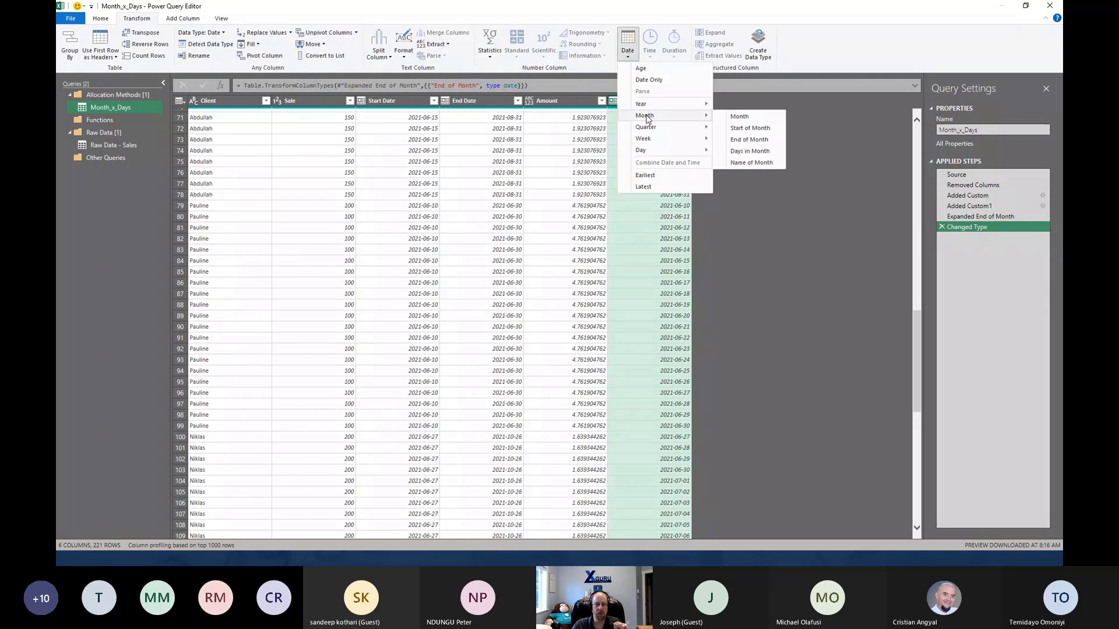
click(762, 139)
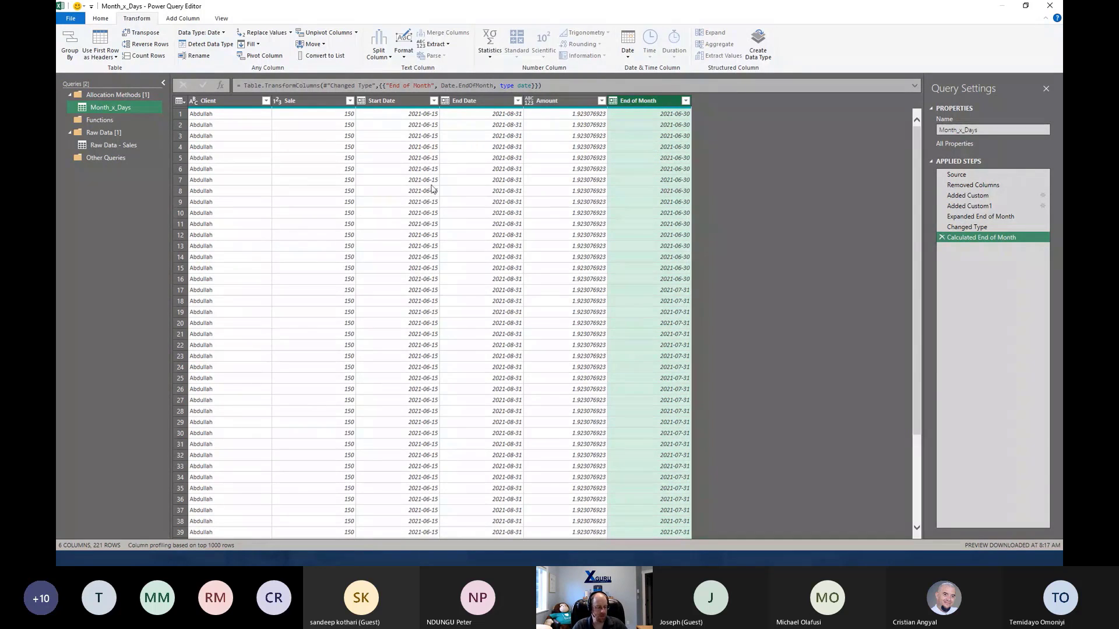
- Start grouping the rows by Client, Sale, Start Date and End of Month
click(236, 99)
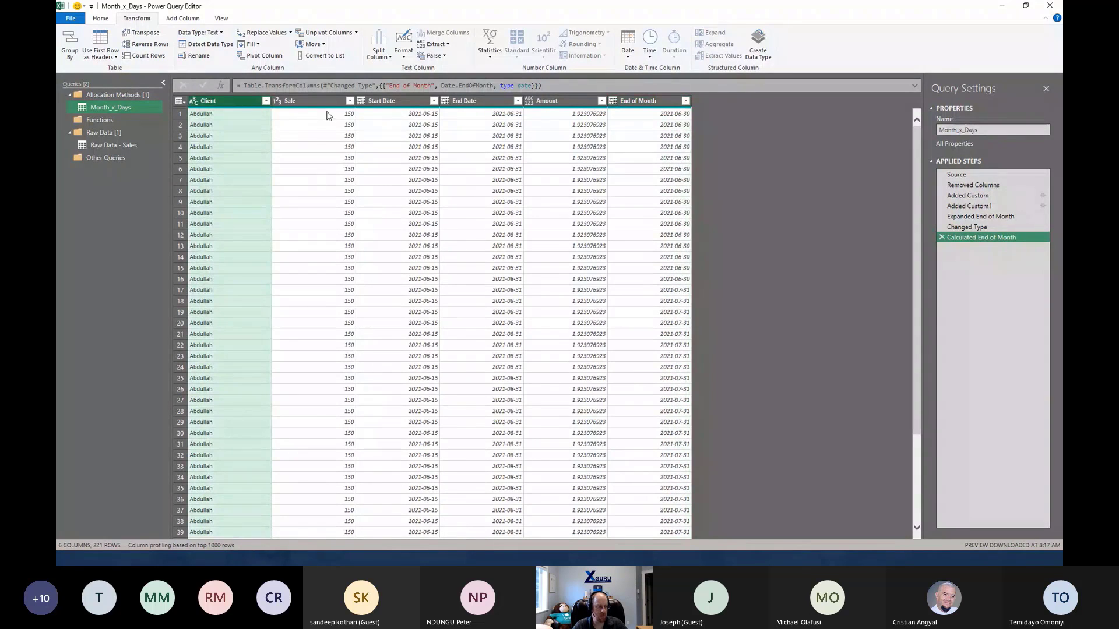
ctrl+click(296, 100)
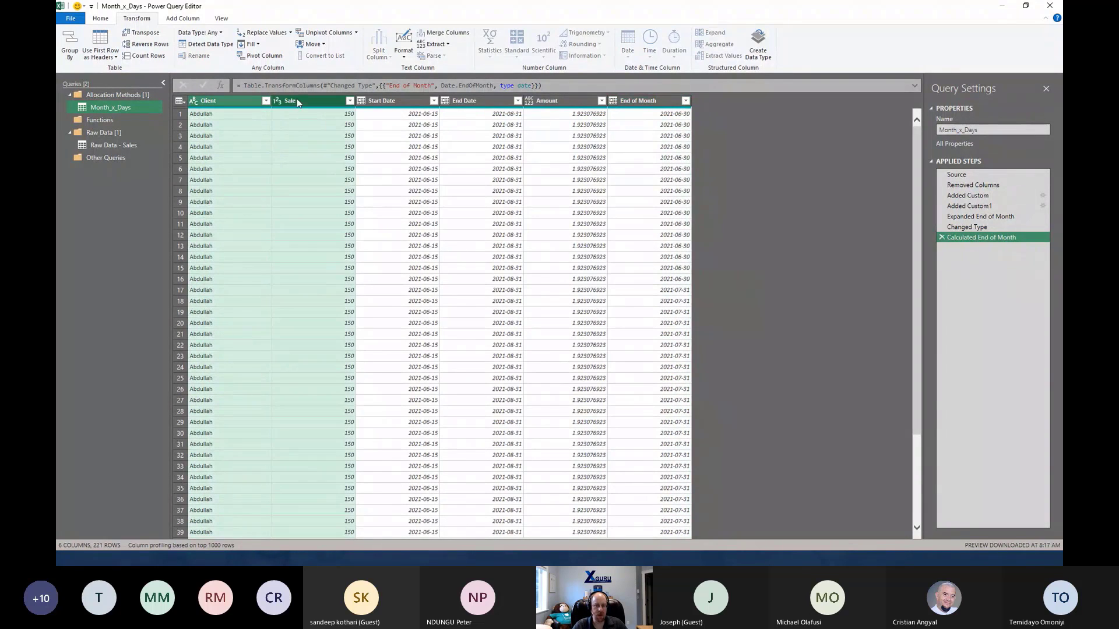
ctrl+click(394, 102)
ctrl+click(640, 102)
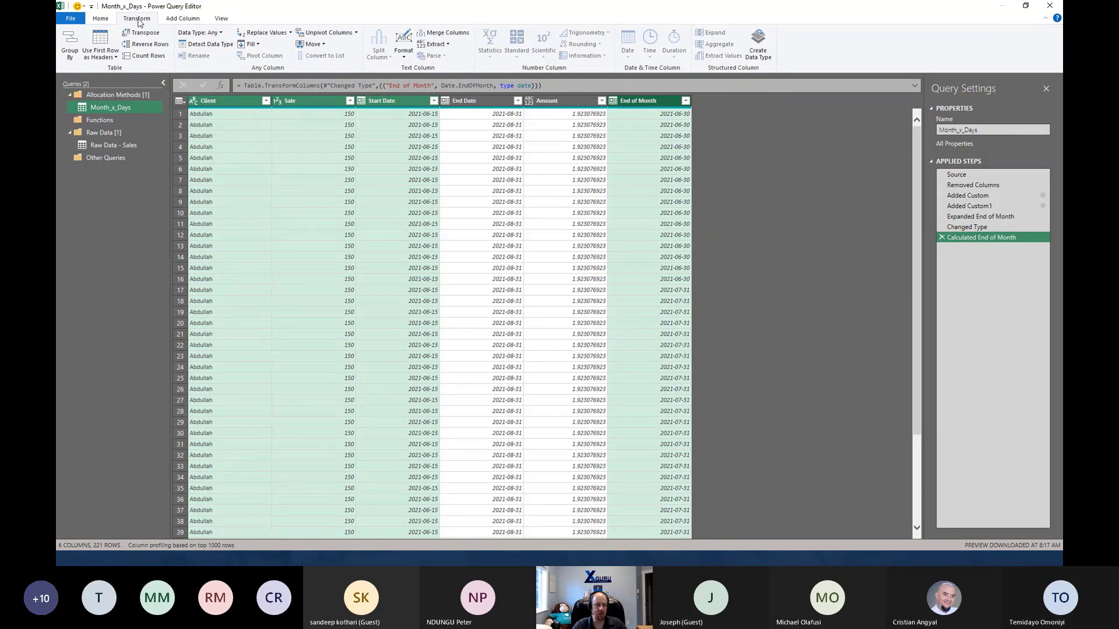
click(70, 46)
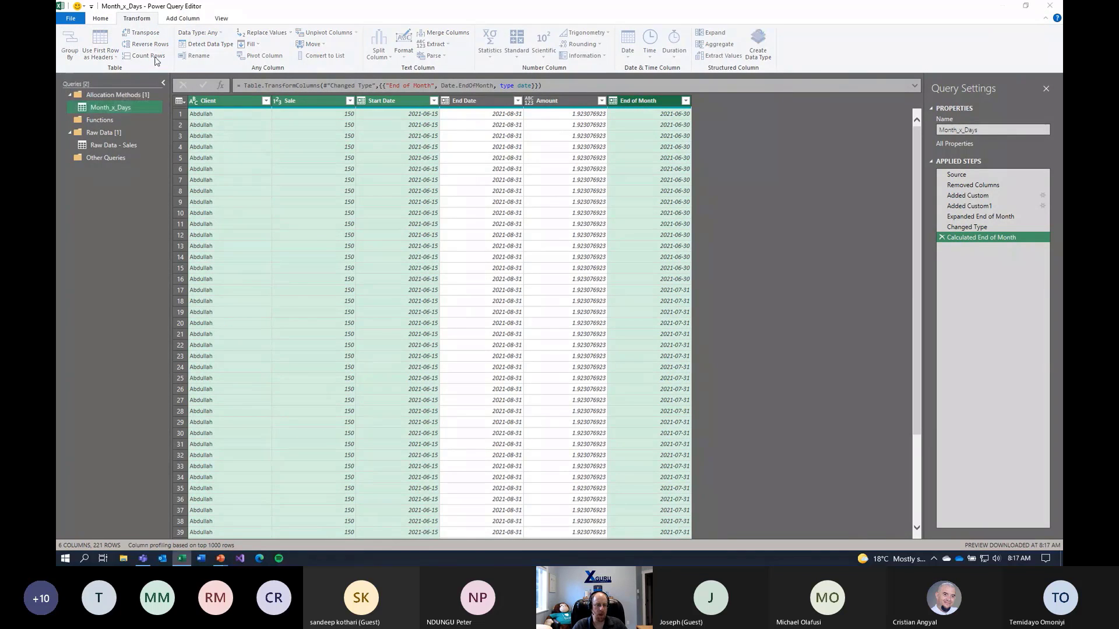
- Aggregate the groups with a Sum of the Amount column, name the result Amount, and apply the grouping
click(565, 330)
click(505, 339)
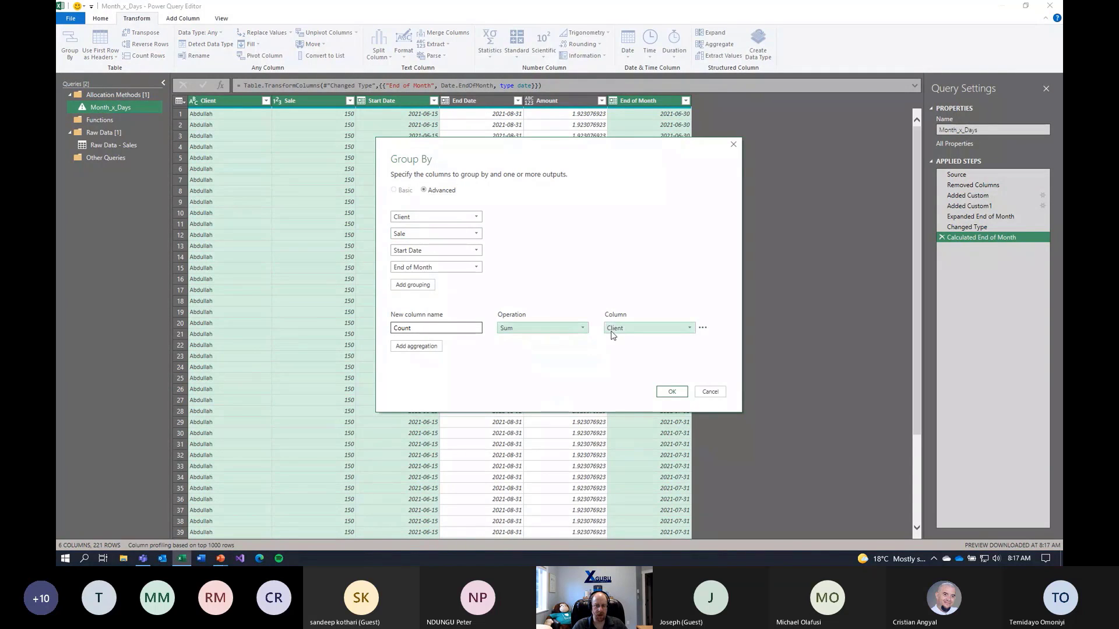
click(620, 329)
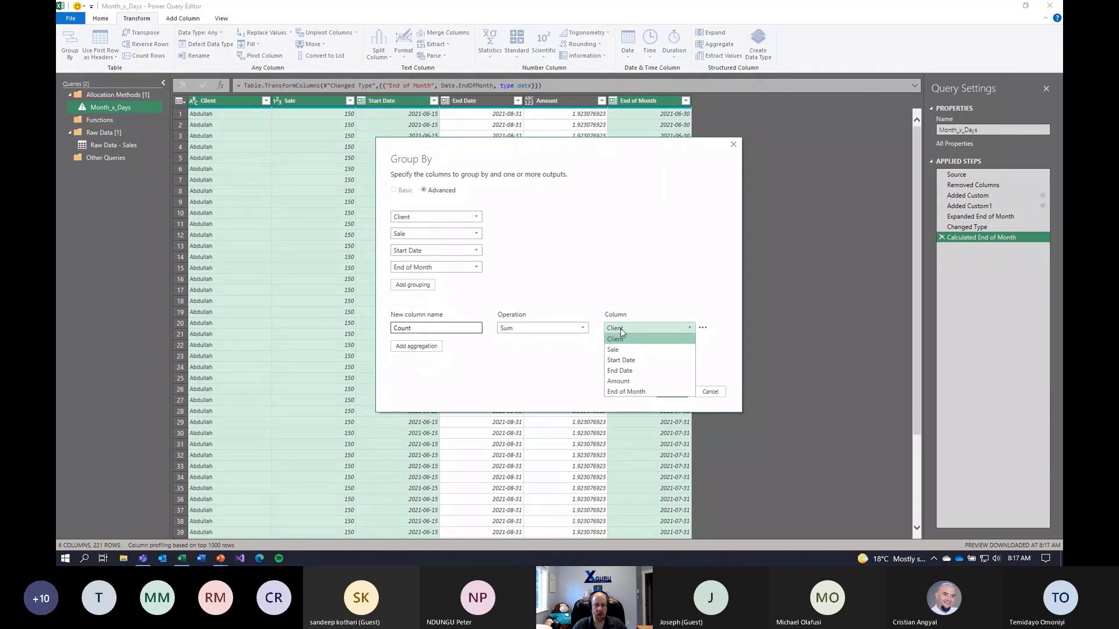
click(618, 381)
double_click(434, 330)
text(Am)
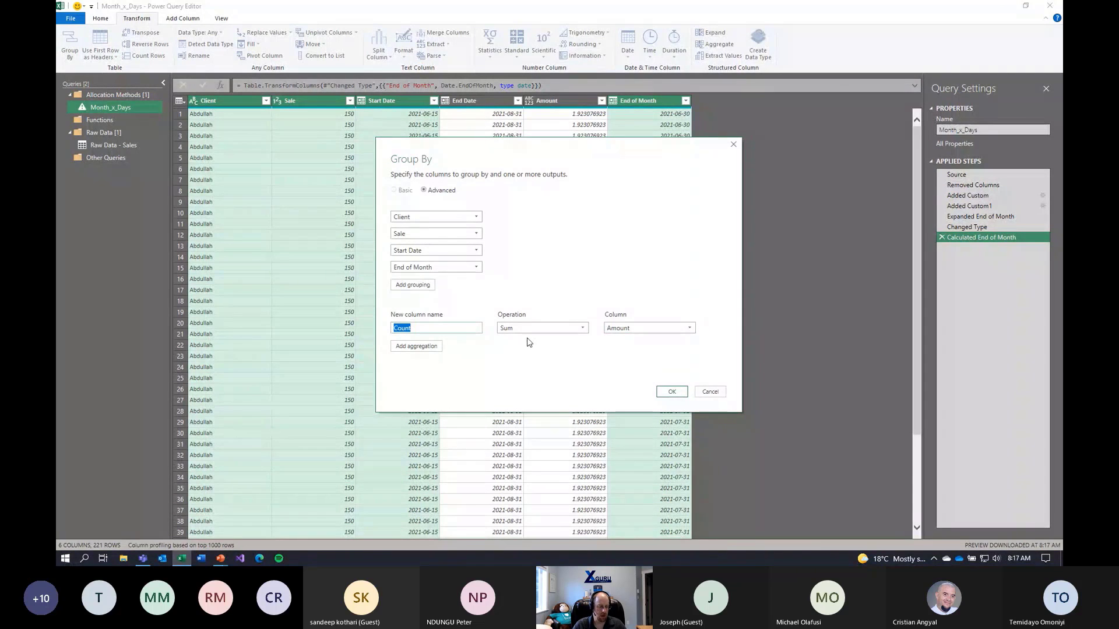
text(ount)
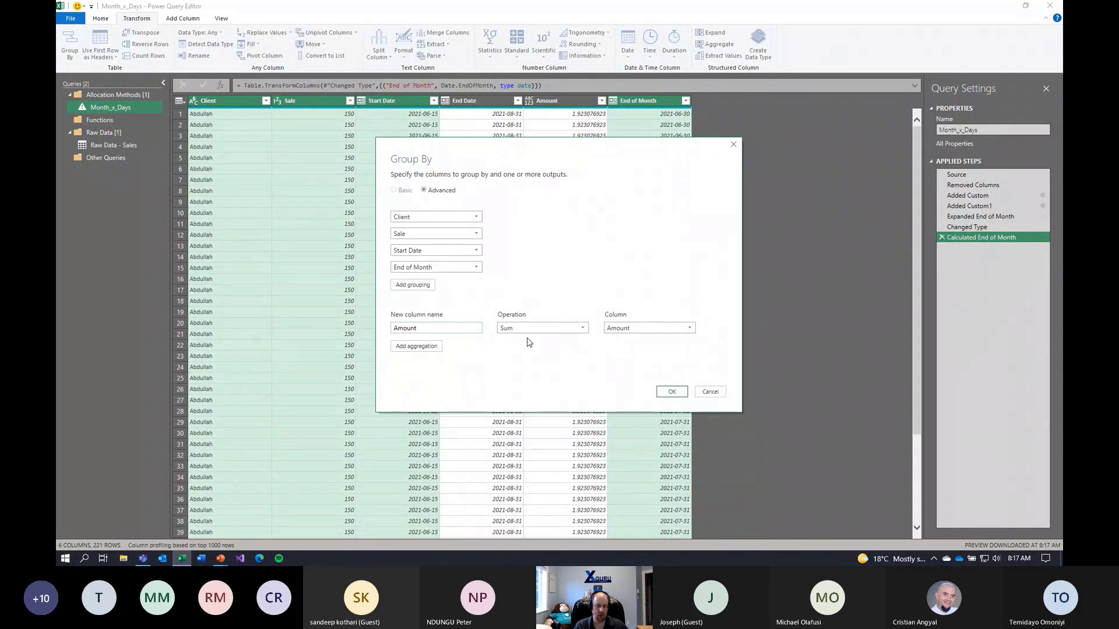
click(672, 391)
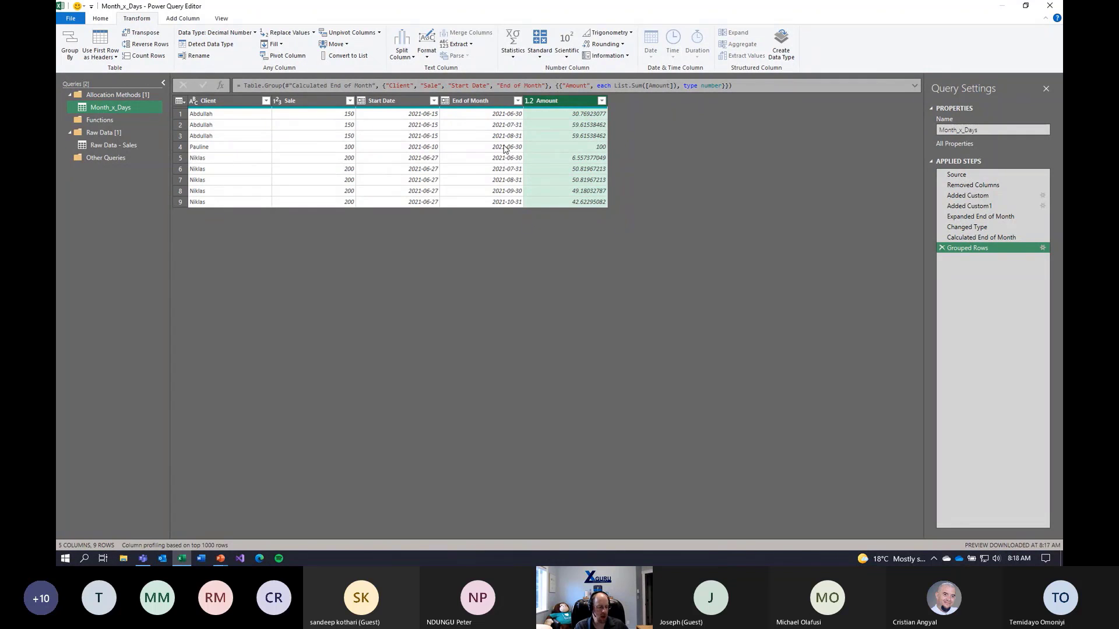
- Keep only the Client, End of Month and Amount columns and remove all others
click(237, 105)
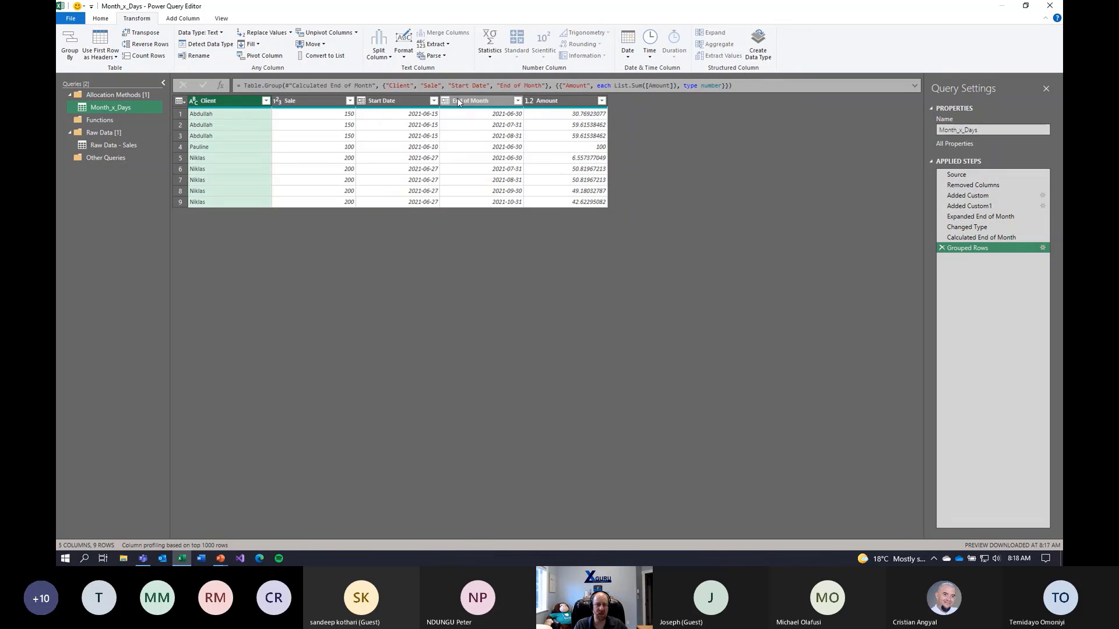
ctrl+click(476, 104)
ctrl+click(547, 100)
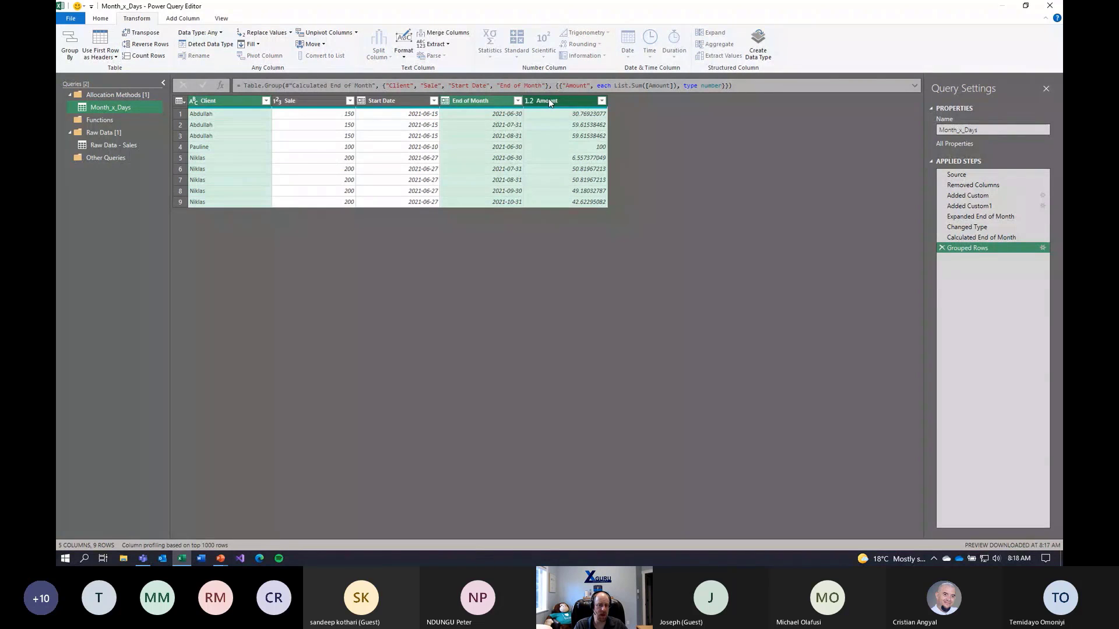
right_click(554, 103)
click(600, 132)
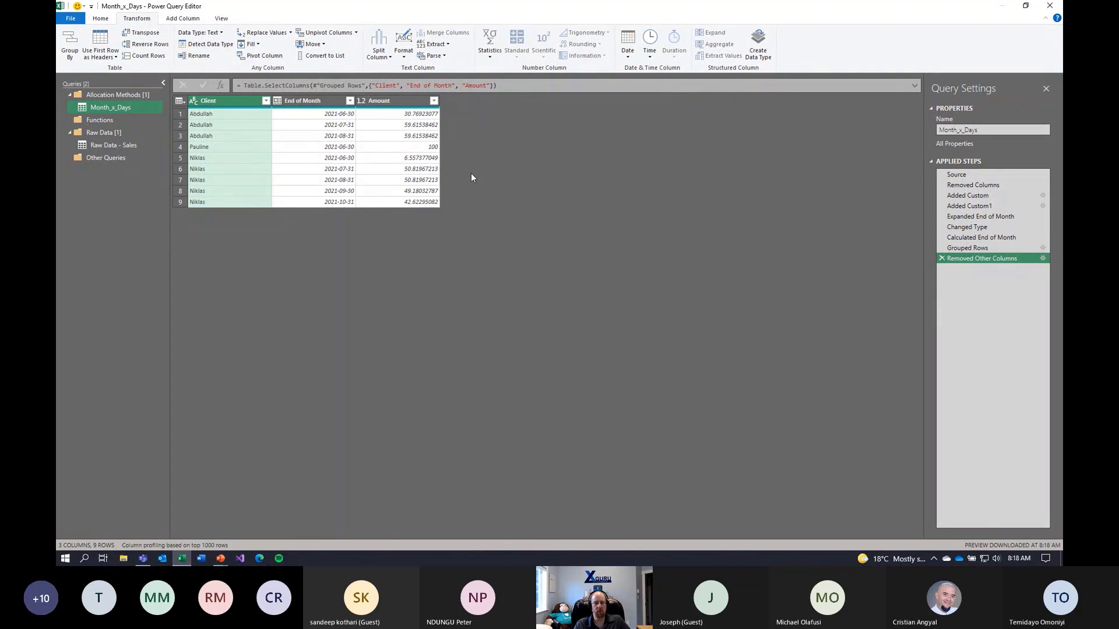
- Close the query editor and load Month_x_Days as a table on the existing worksheet at Sheet1 cell J16
click(100, 18)
click(77, 58)
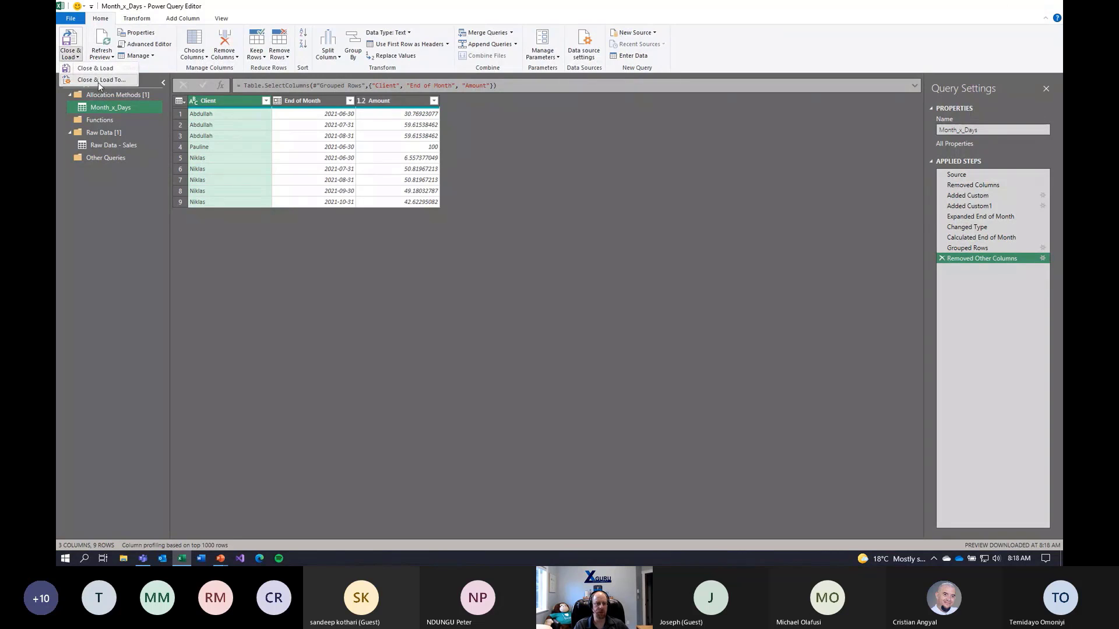
click(98, 82)
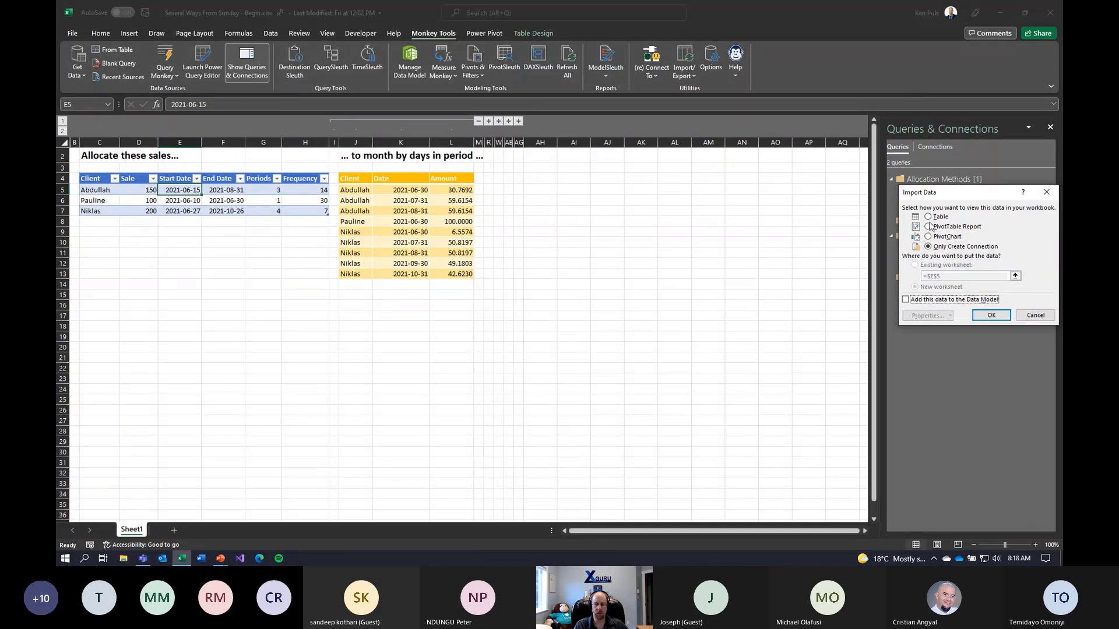
click(914, 265)
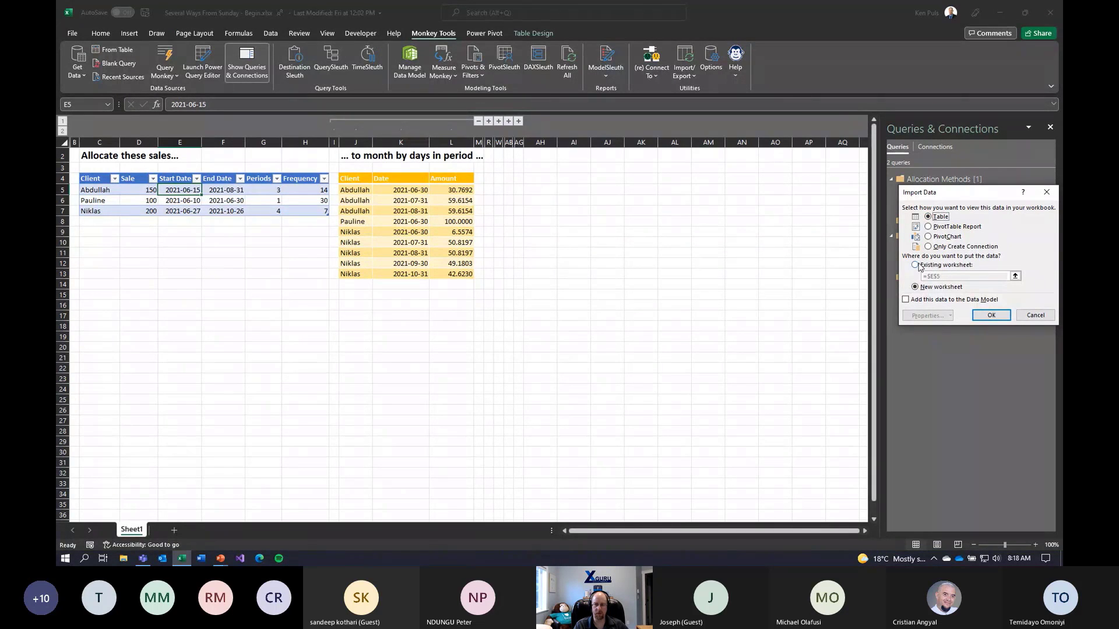
click(356, 305)
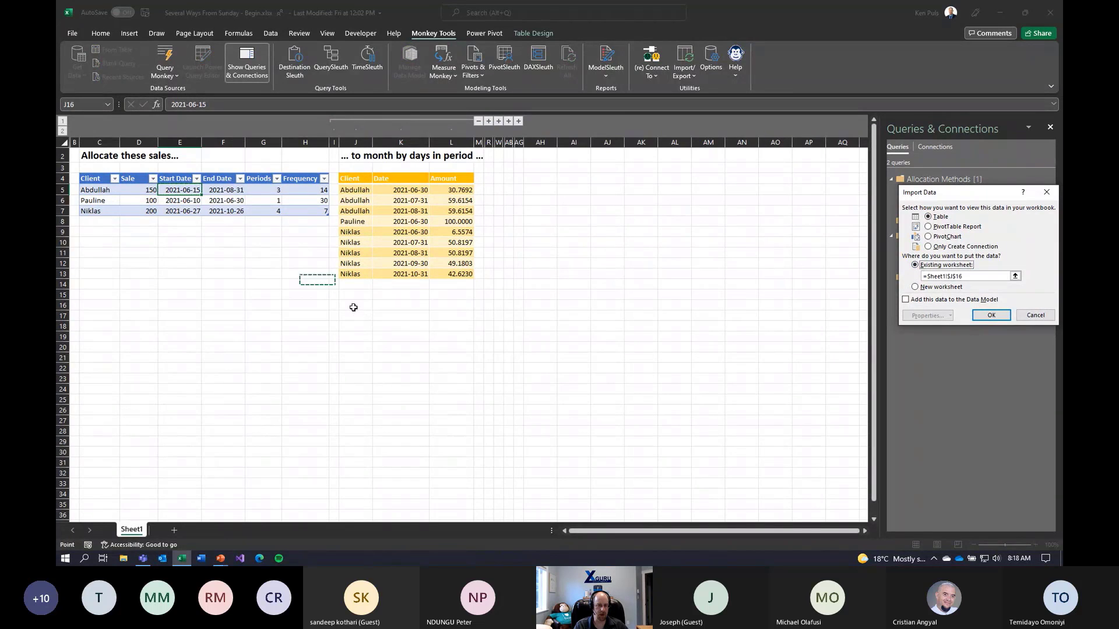
click(990, 315)
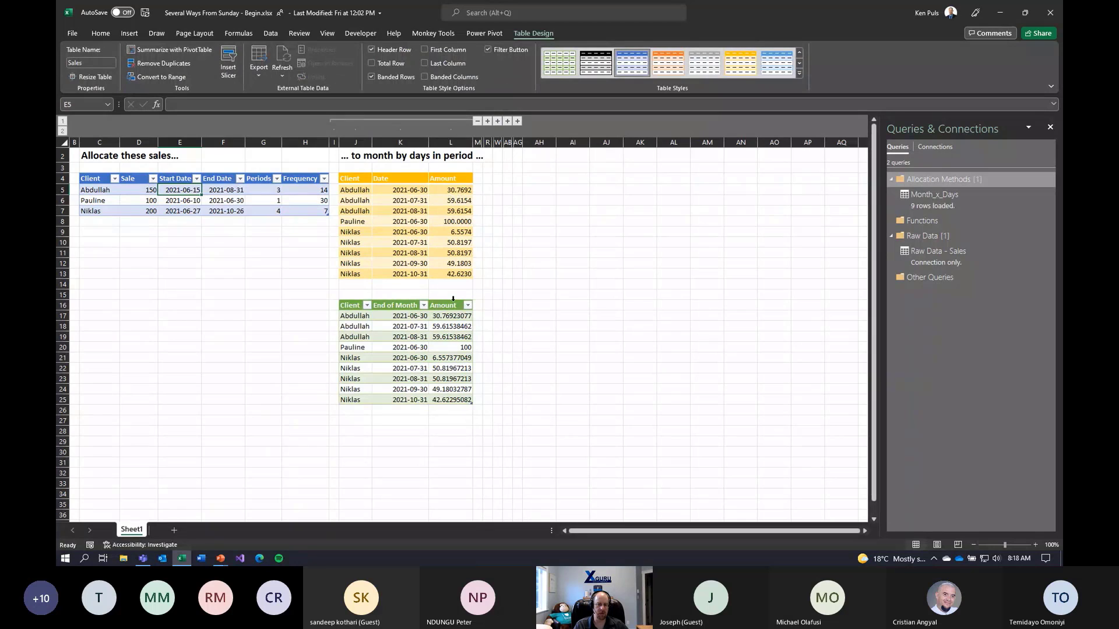
- Check the total of the loaded Amount values and switch to the presentation's slide "Allocate Evenly to each Month in Period"
drag(455, 318, 458, 399)
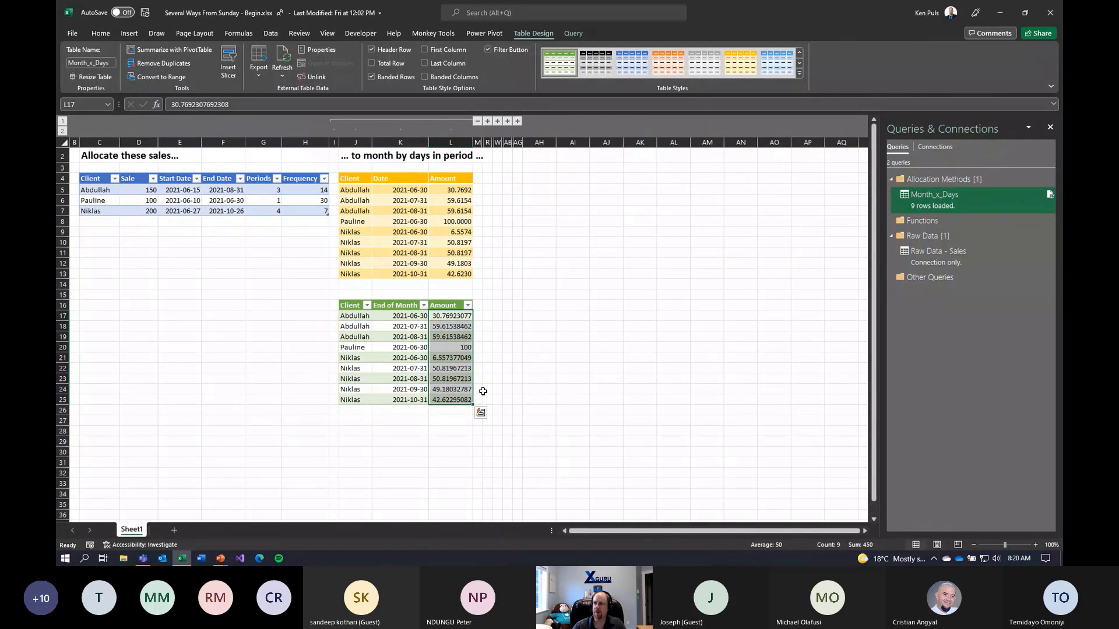
key(alt+Tab)
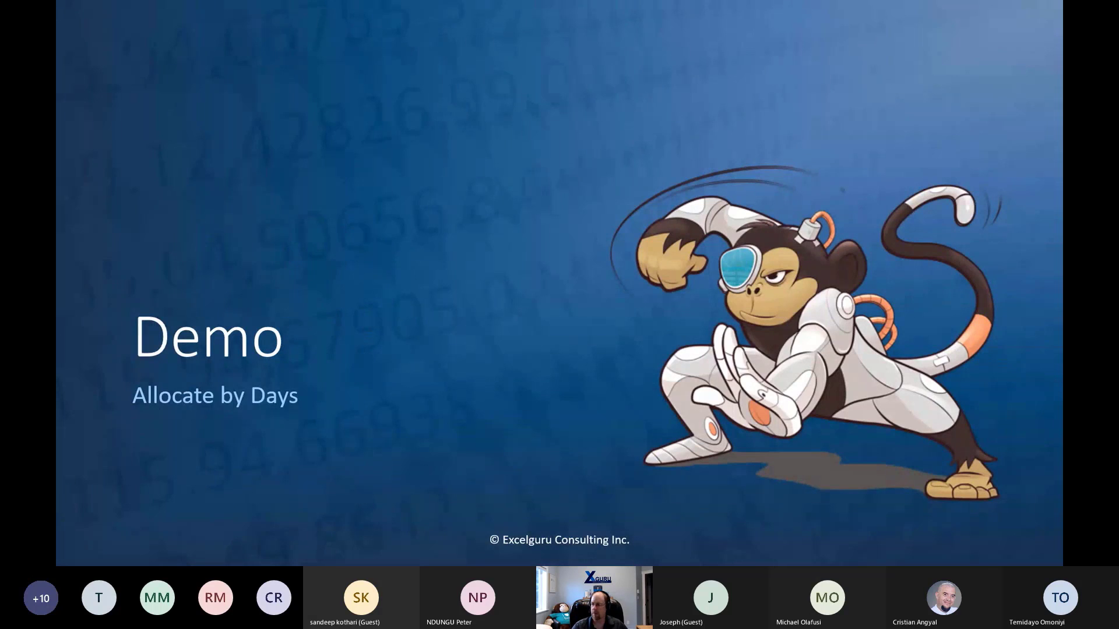
key(Right)
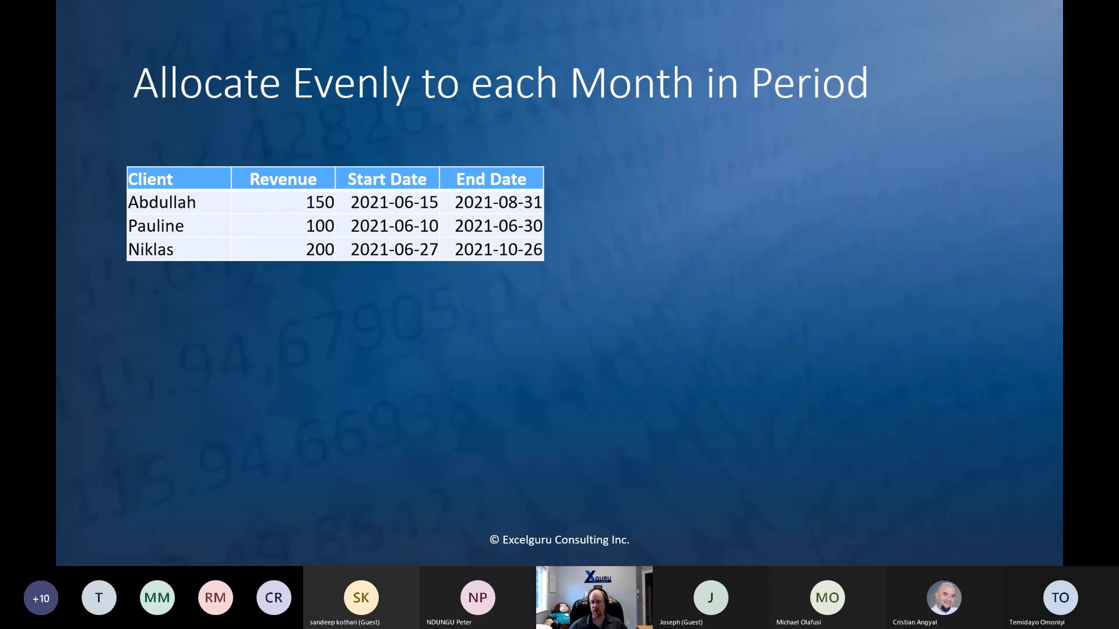
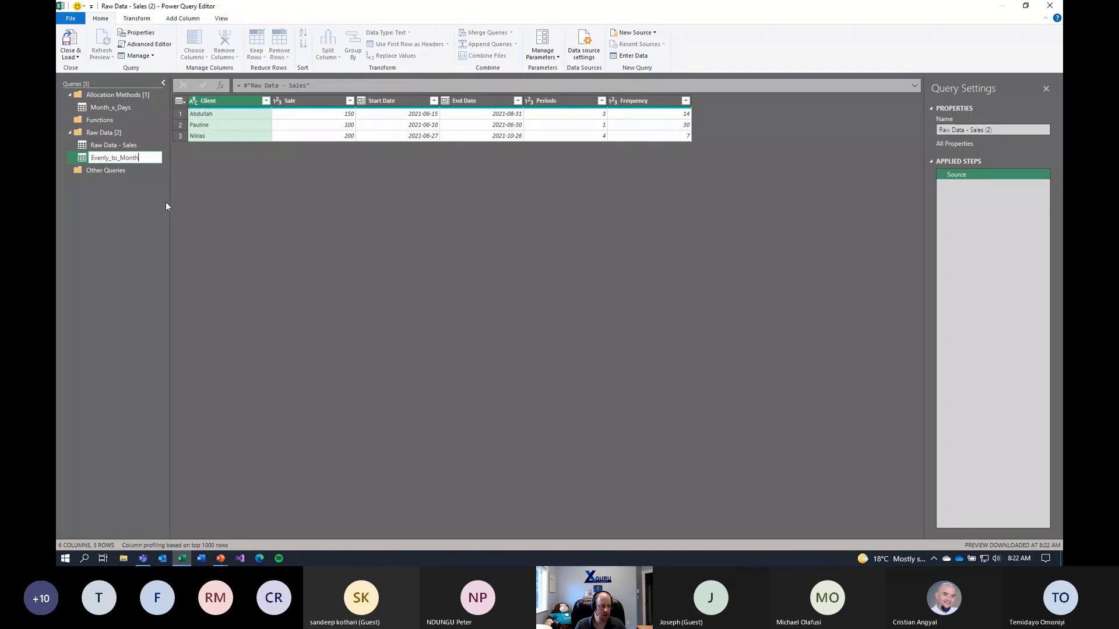
- Place the new reference query in the Allocation Methods group and name it Evenly_to_Months
drag(128, 158, 124, 108)
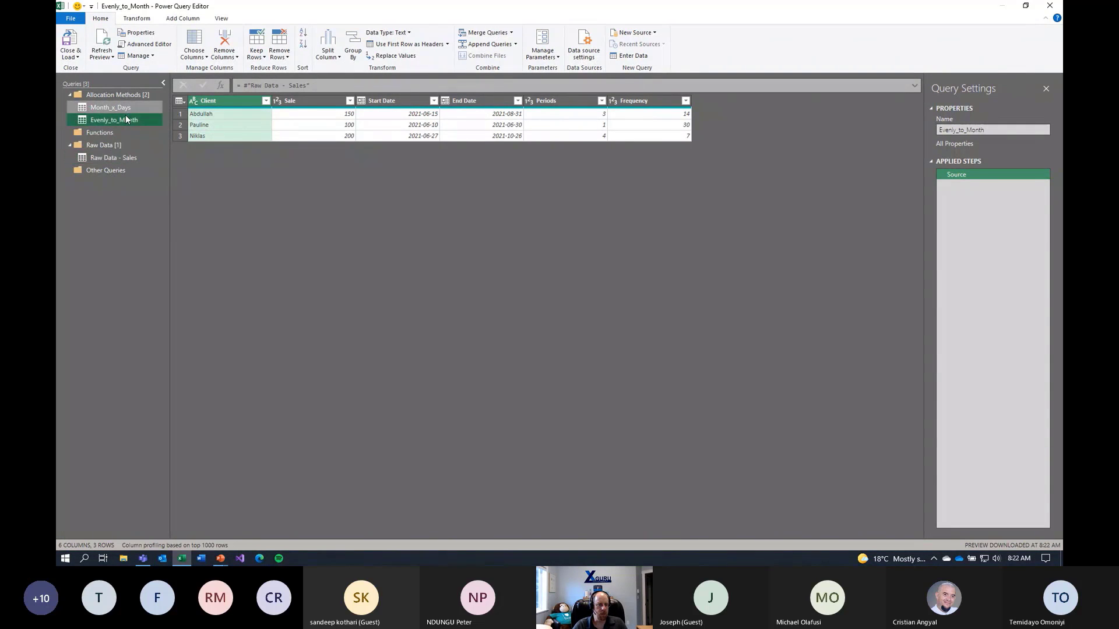
double_click(126, 120)
click(139, 120)
text(s)
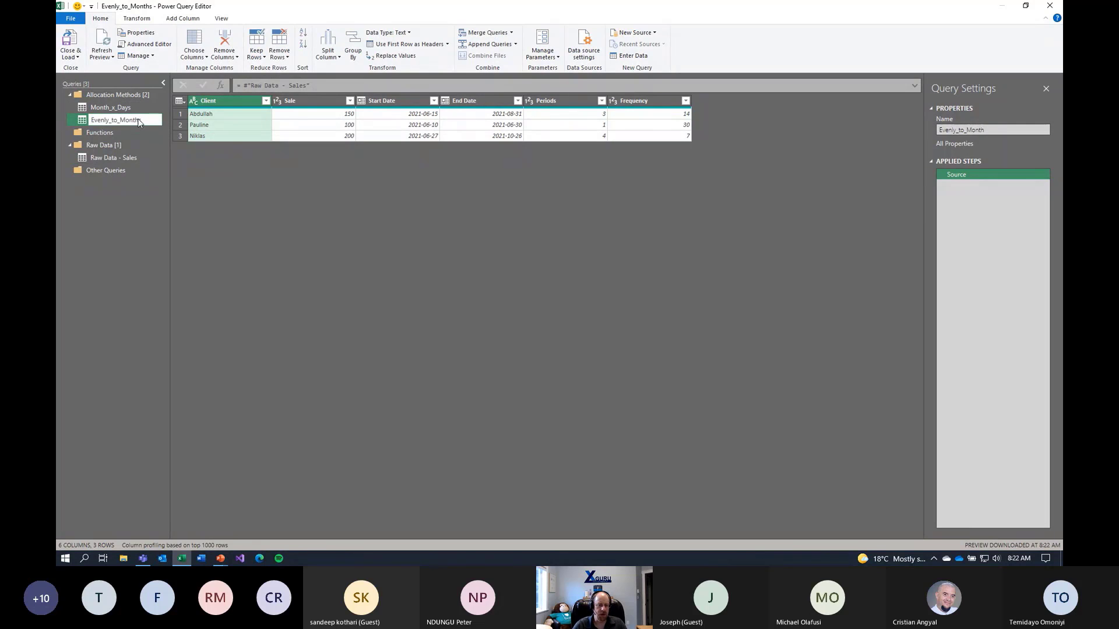
key(Return)
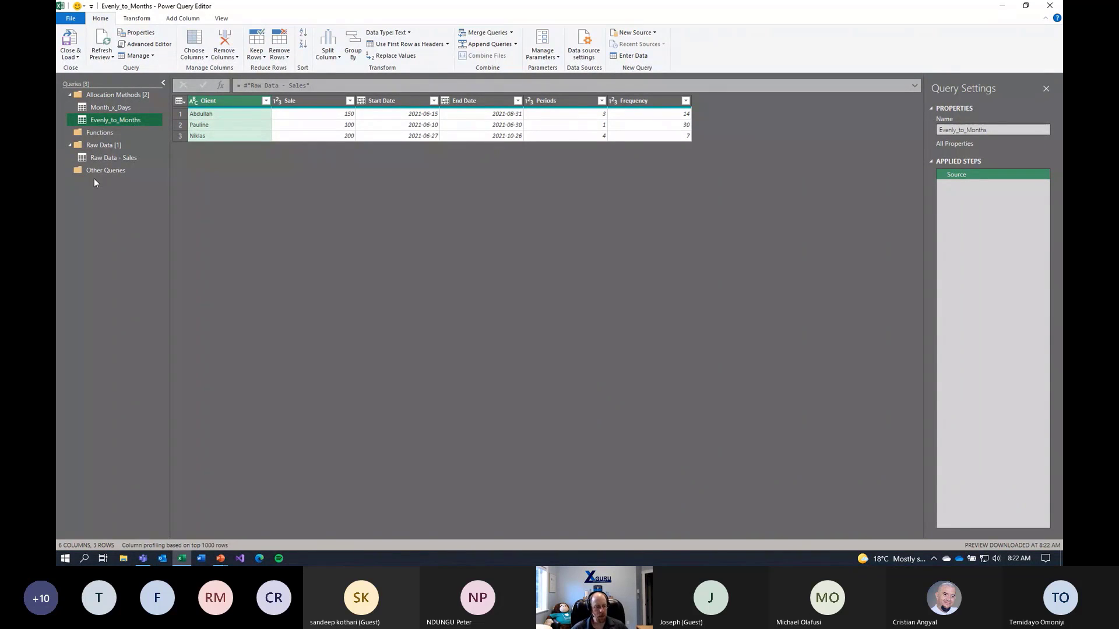
- Remove the Periods and Frequency columns from the Evenly_to_Months query
click(554, 100)
ctrl+click(658, 104)
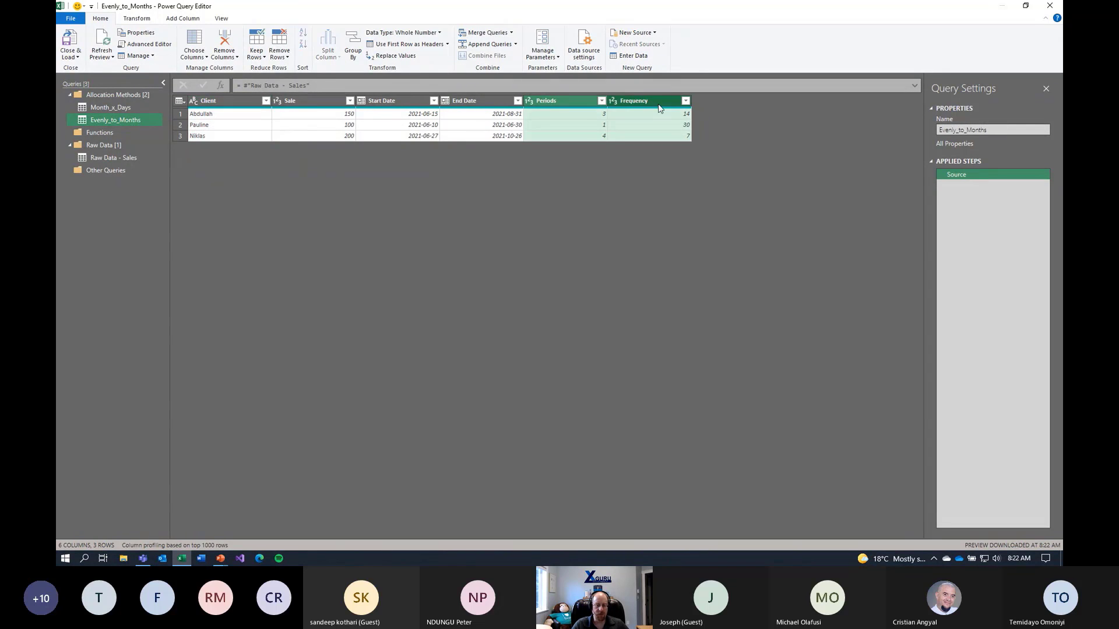
key(Delete)
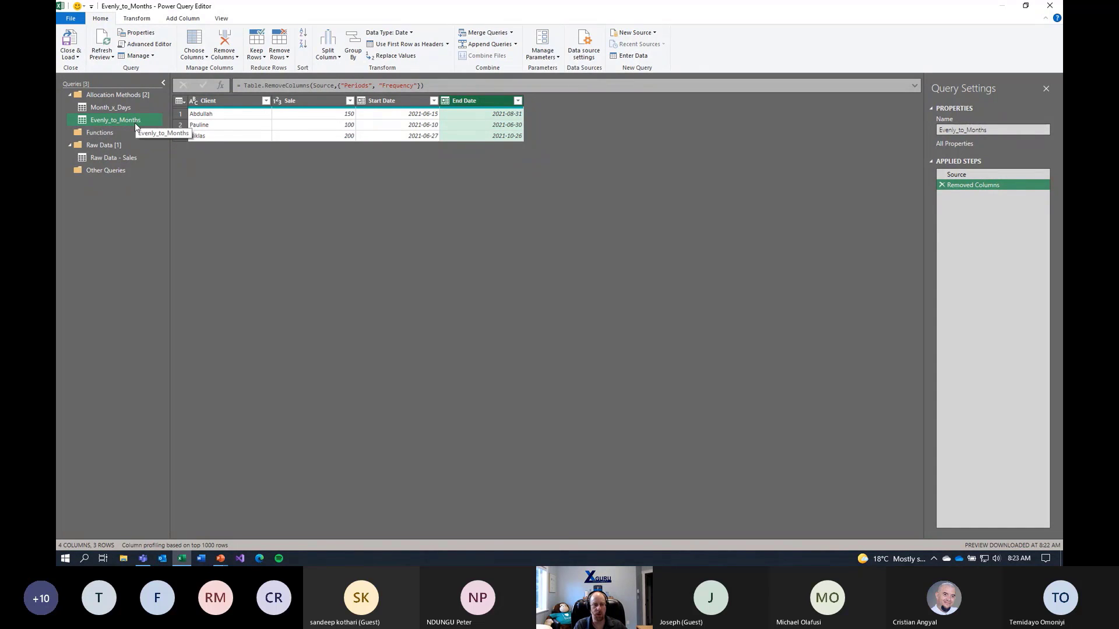
- Close the query editor and load Evenly_to_Months as a table on the existing worksheet at Sheet1 cell O16
click(70, 56)
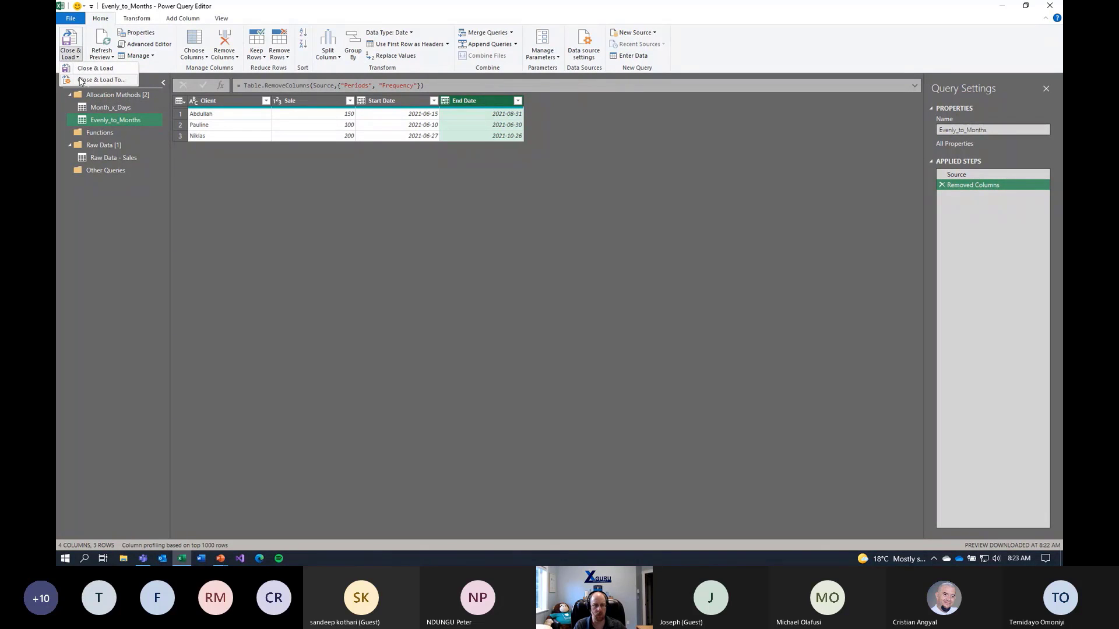
click(93, 69)
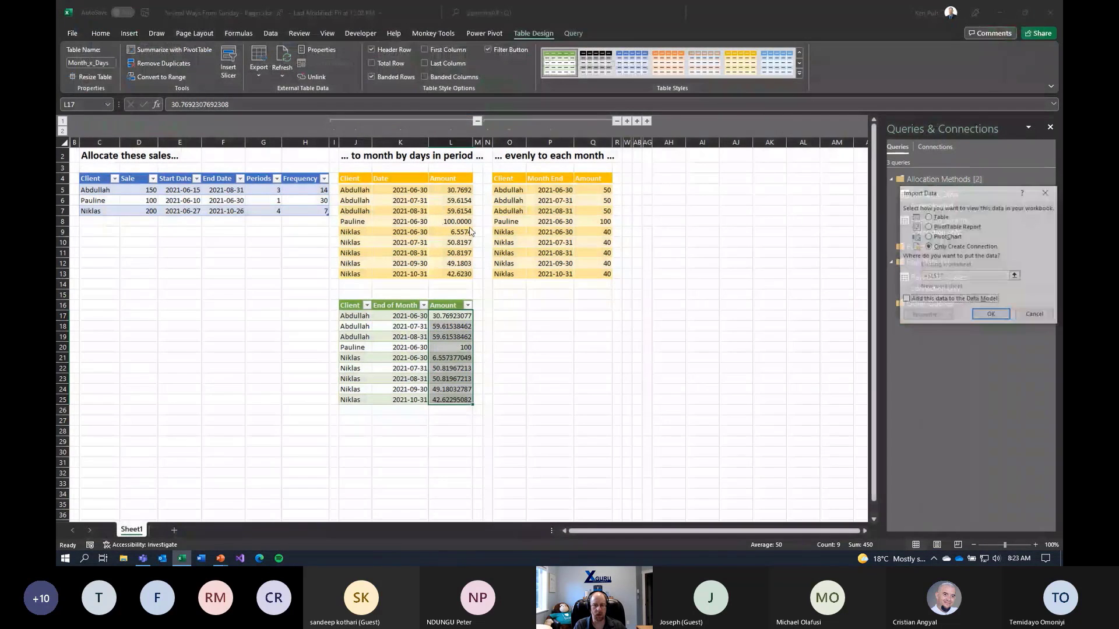
click(915, 265)
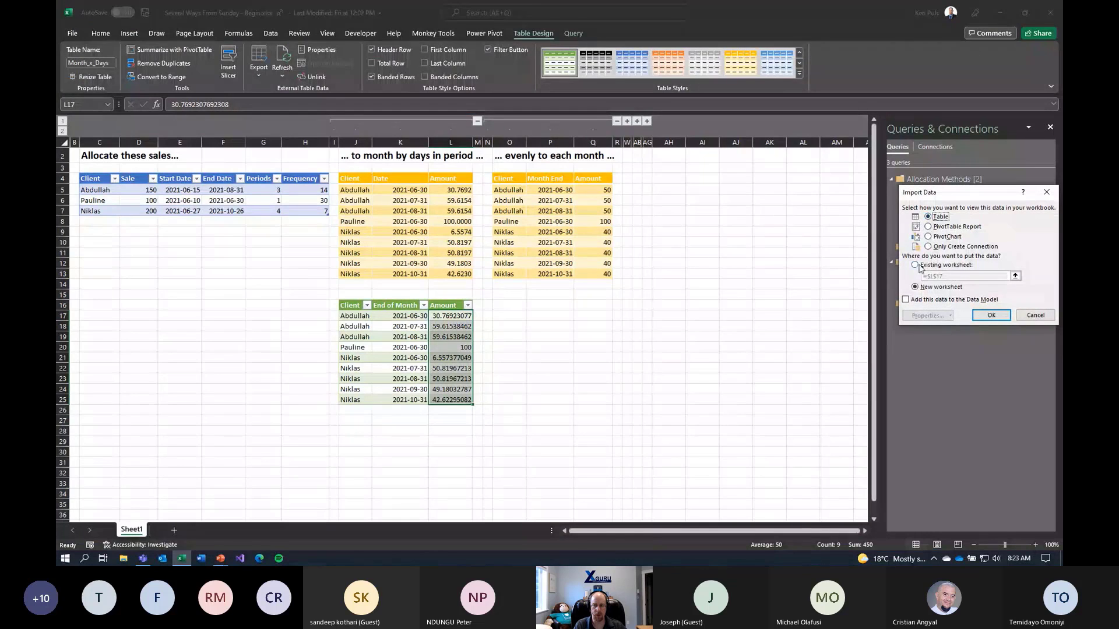
click(503, 306)
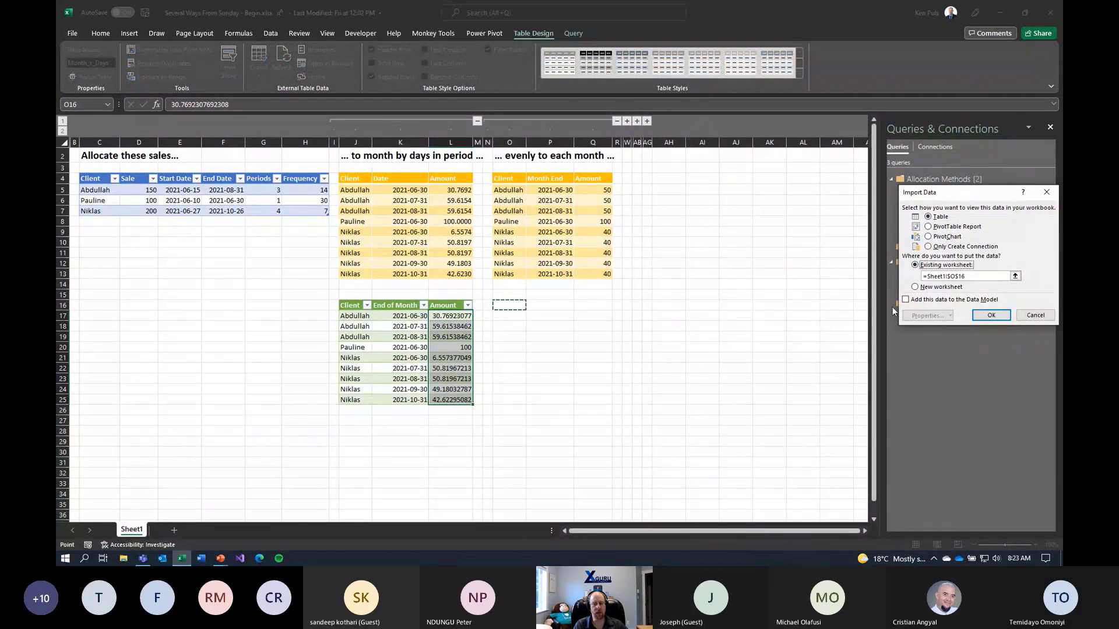
click(990, 315)
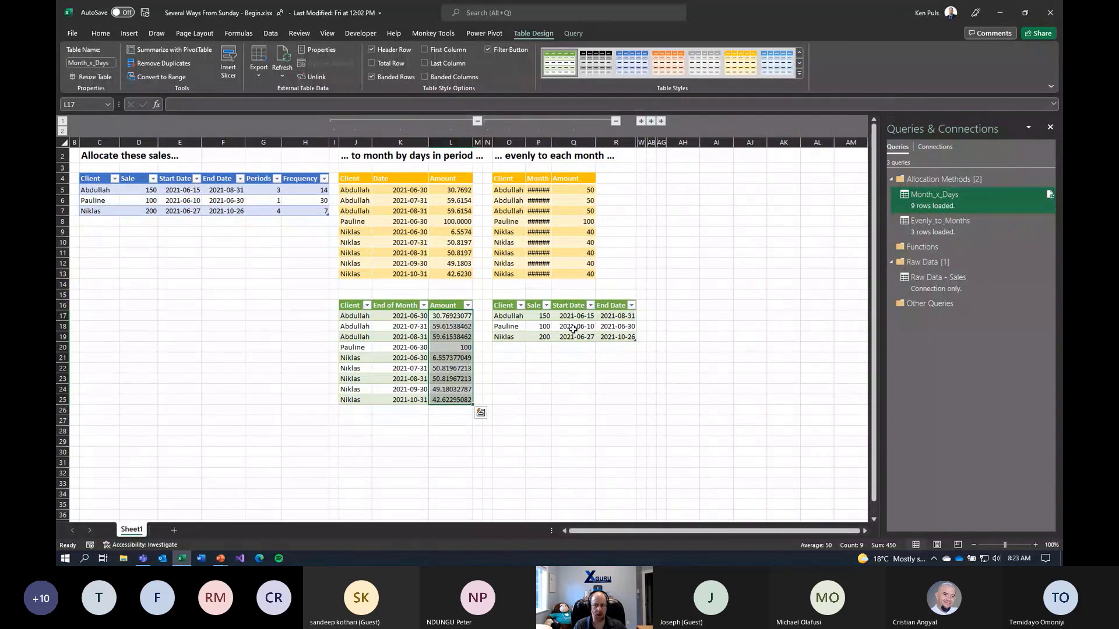
- Reopen the Evenly_to_Months query for editing and create a required parameter FromDate of type Any with current value 2021-07-27
double_click(930, 220)
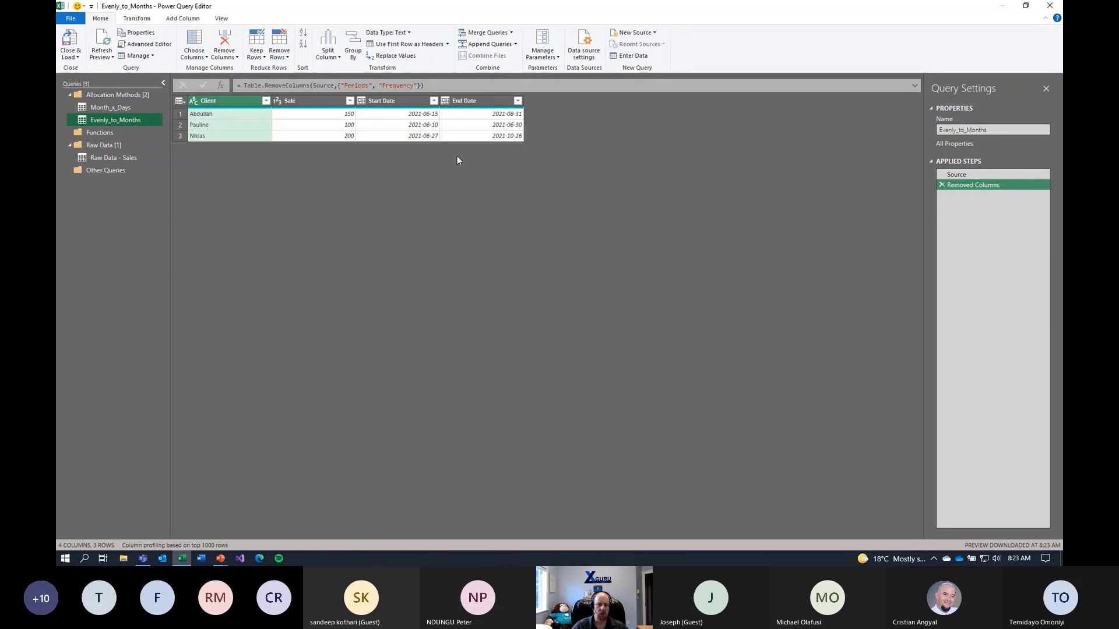
click(551, 59)
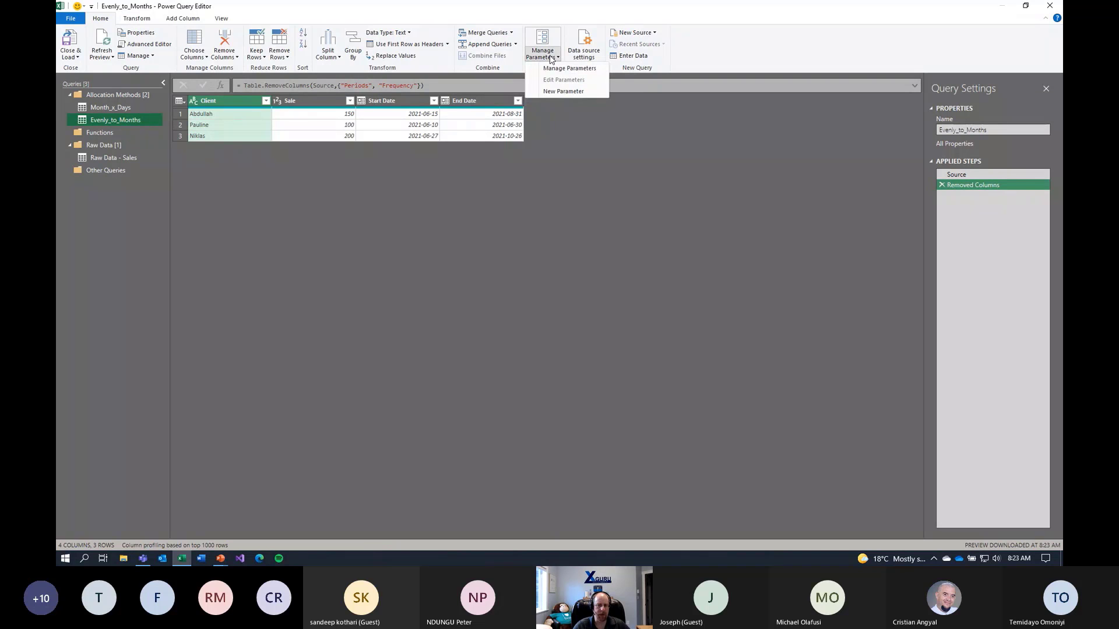
click(562, 91)
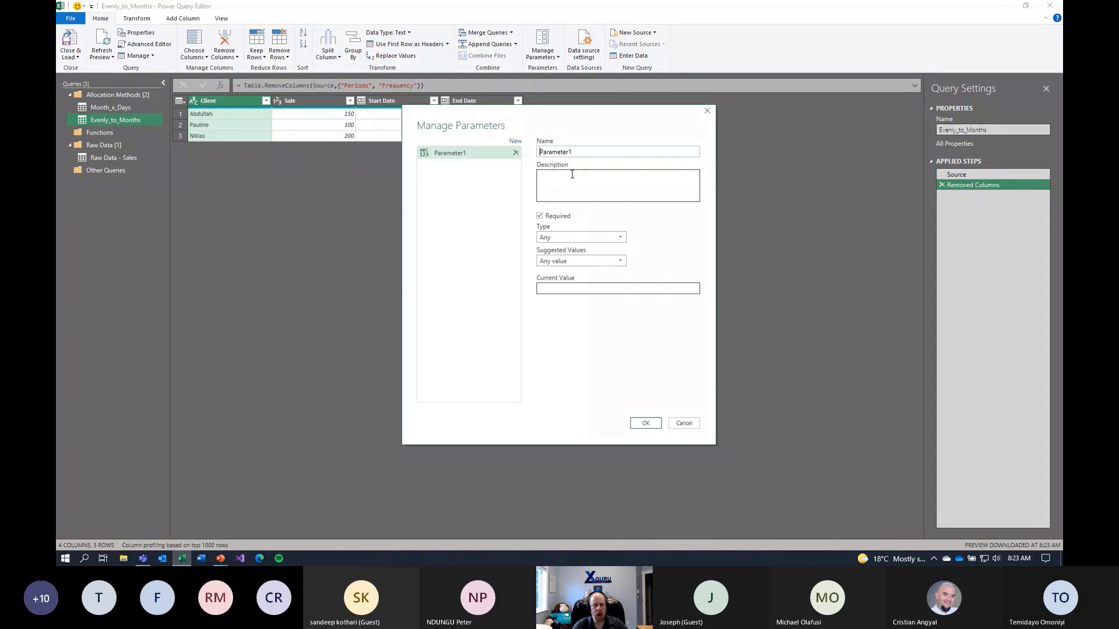
drag(582, 151, 532, 152)
text(FromDate)
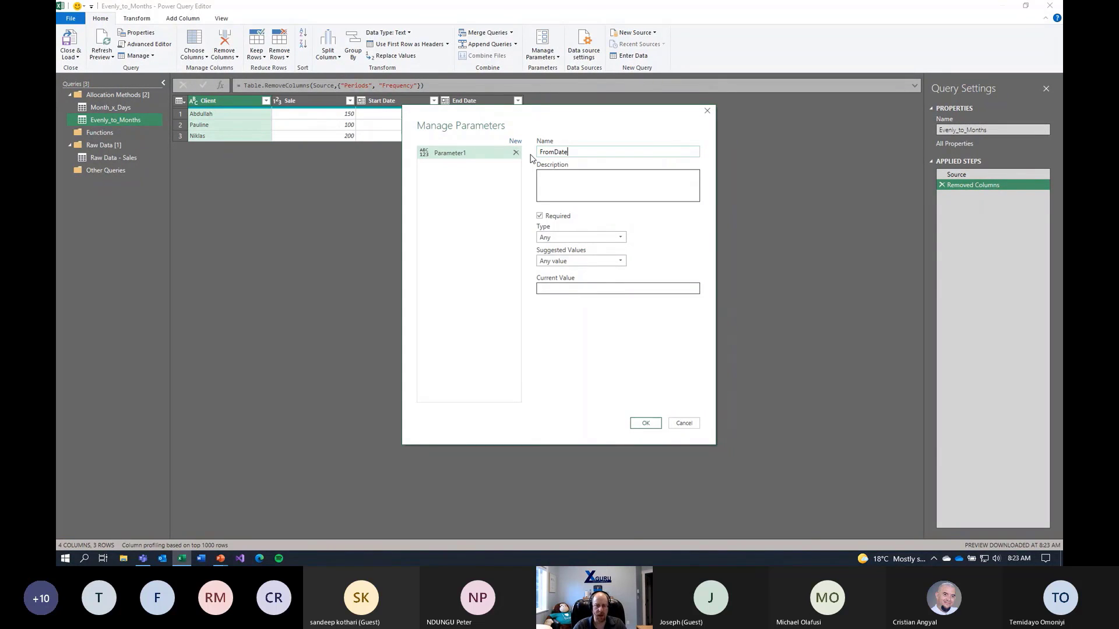
key(Tab)
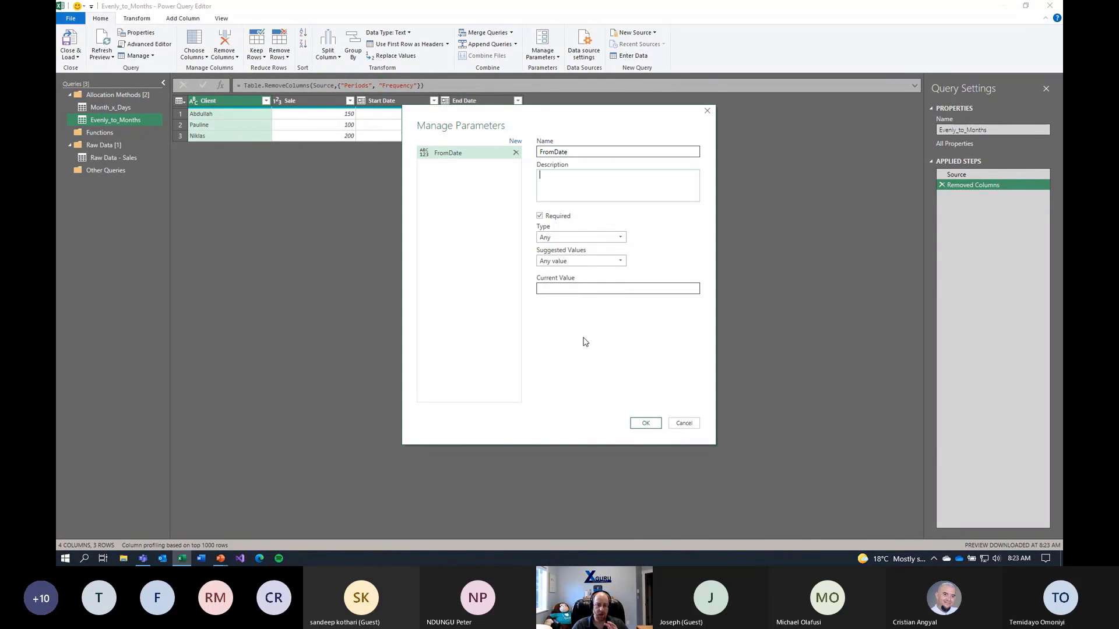
click(584, 239)
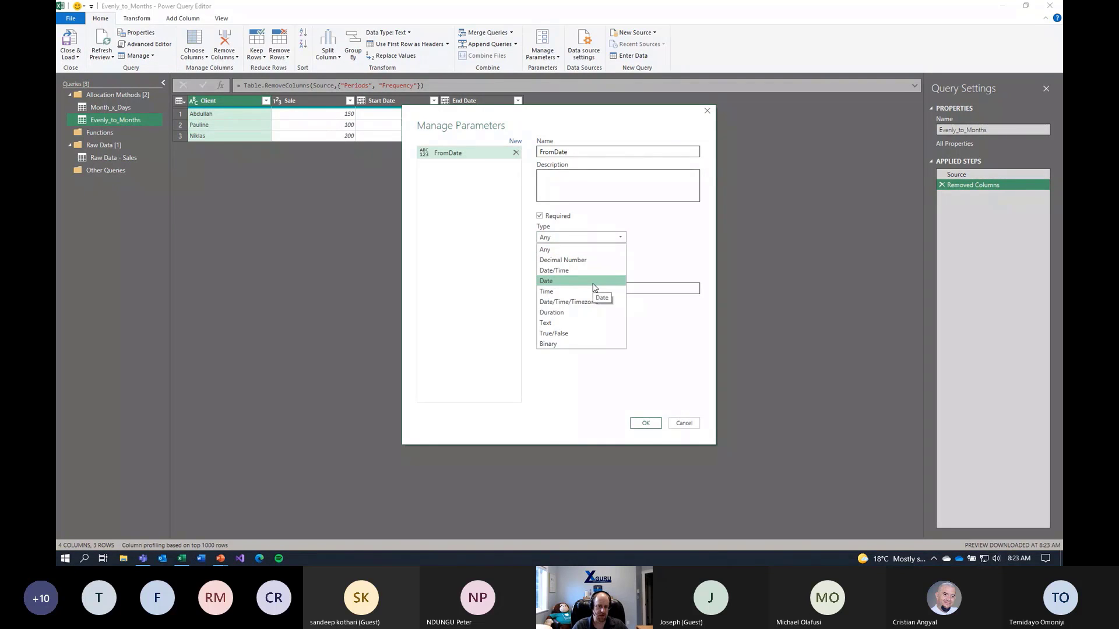
click(589, 249)
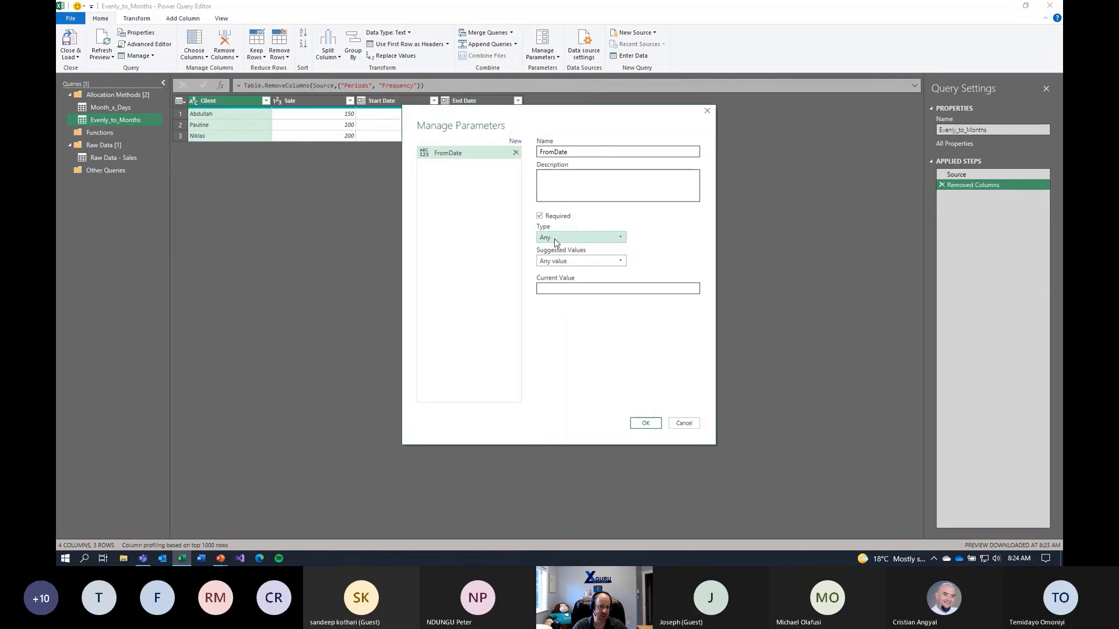
click(622, 289)
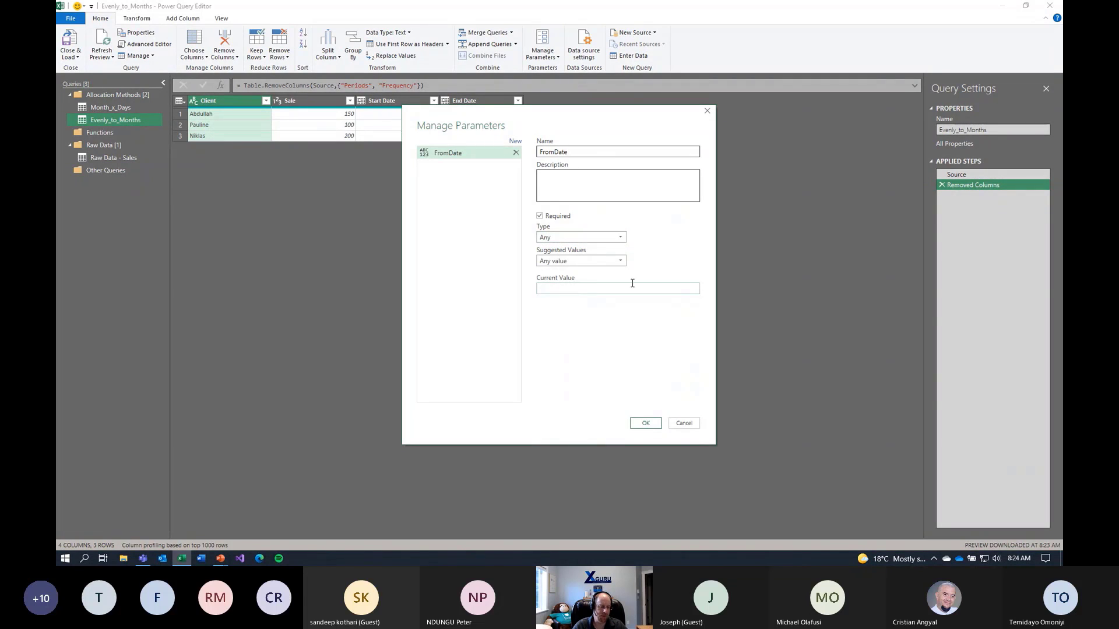
text(202)
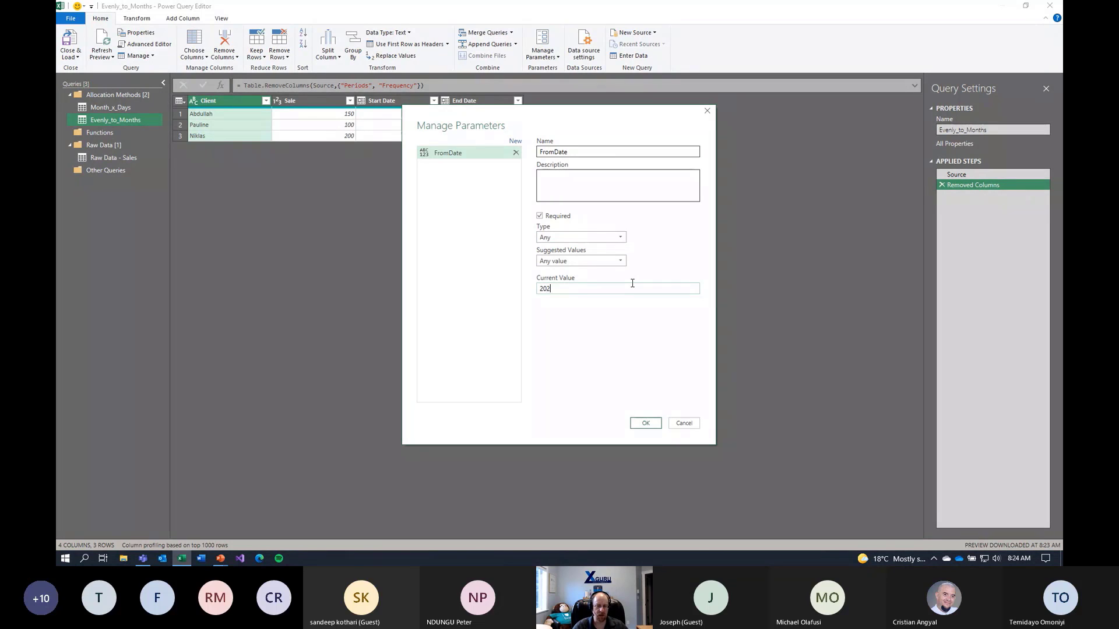
text(1-07-27)
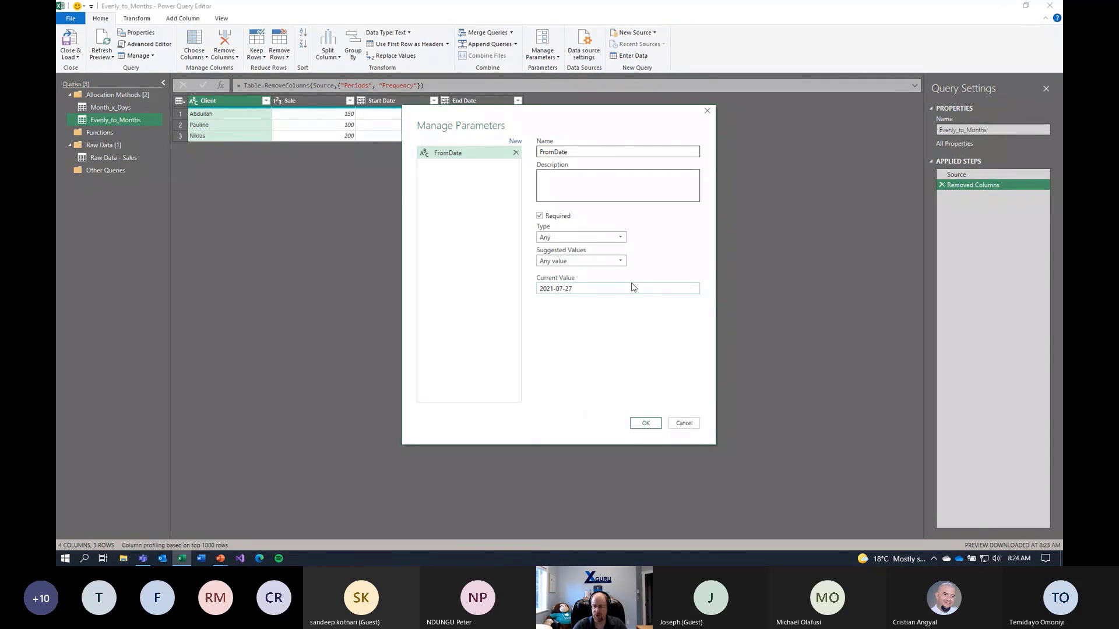
key(Tab)
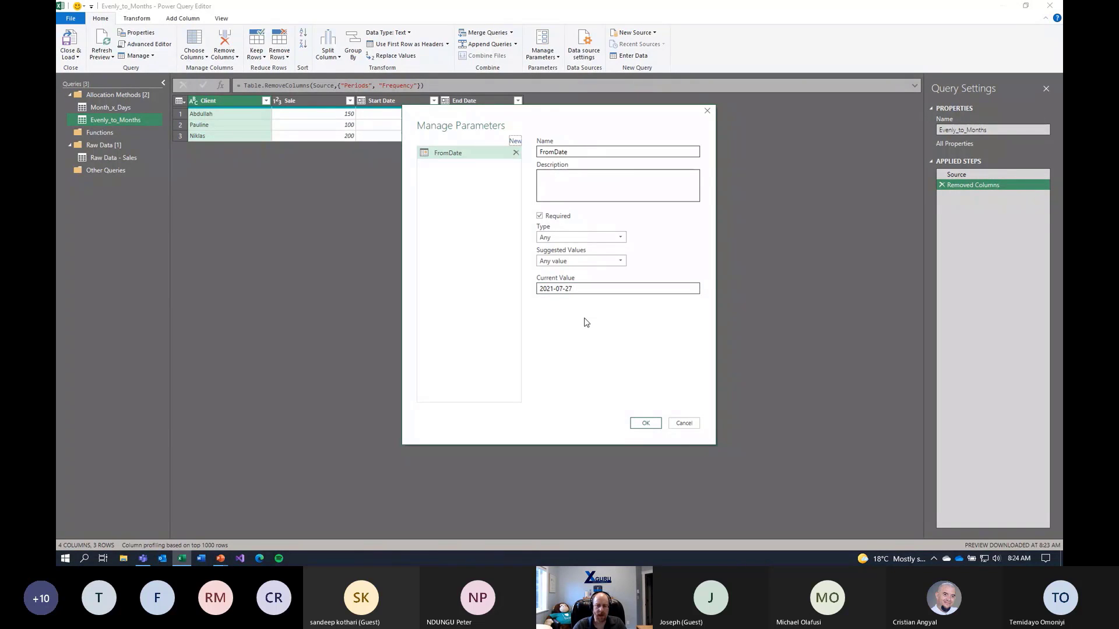
- Add a second parameter named ToDate with type Any and current value 2021-08-29, and save both parameters
click(516, 144)
drag(577, 151, 536, 150)
text(ToDate)
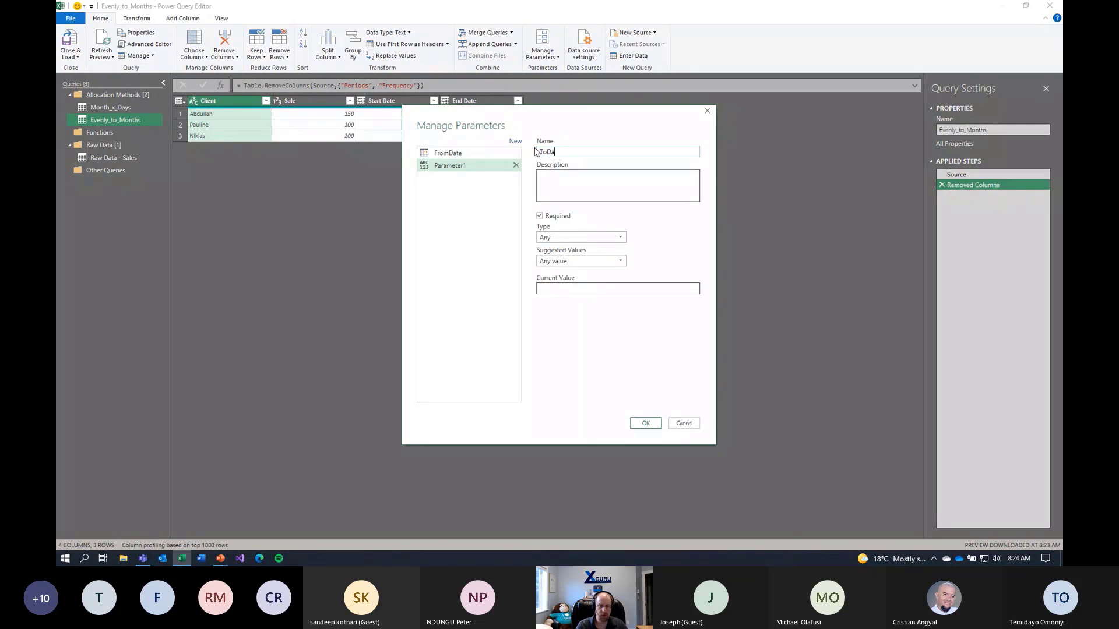
click(601, 288)
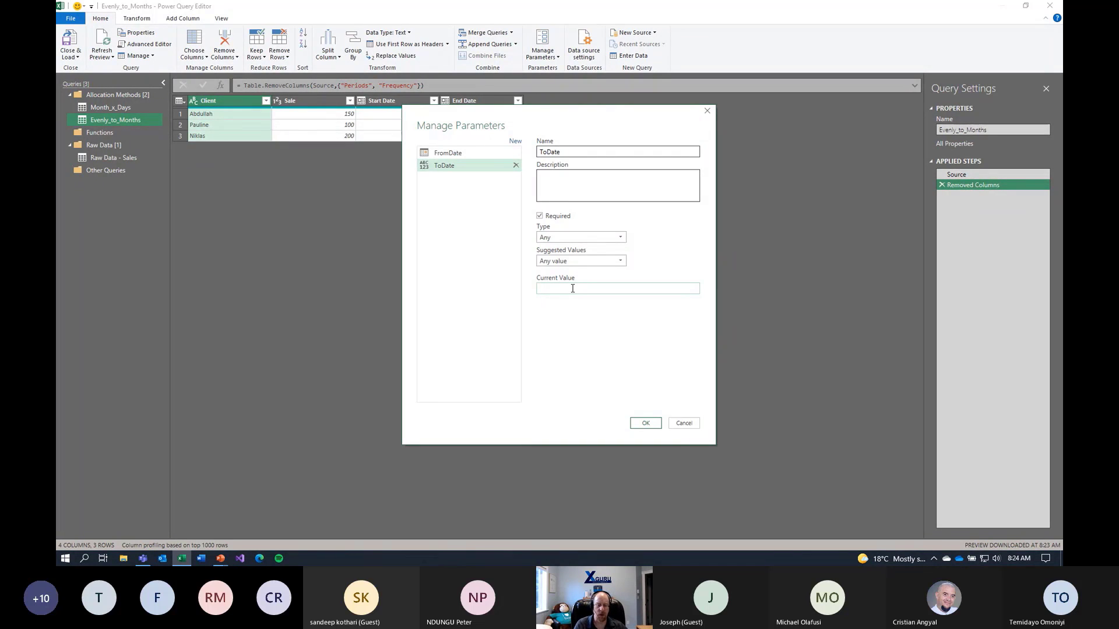
text(2021-08-29)
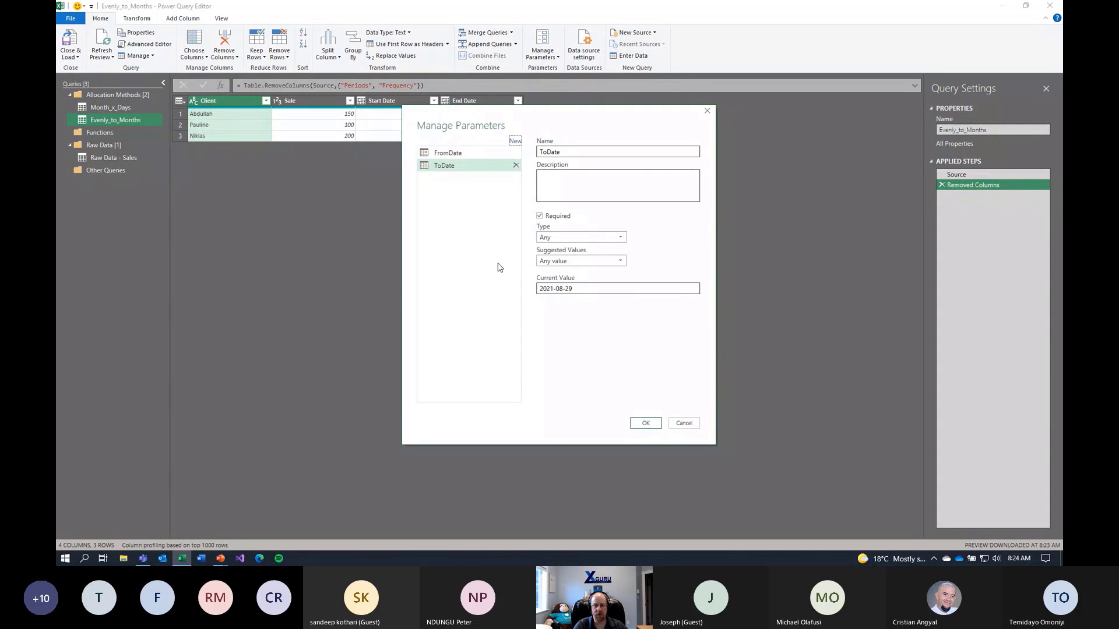
click(454, 157)
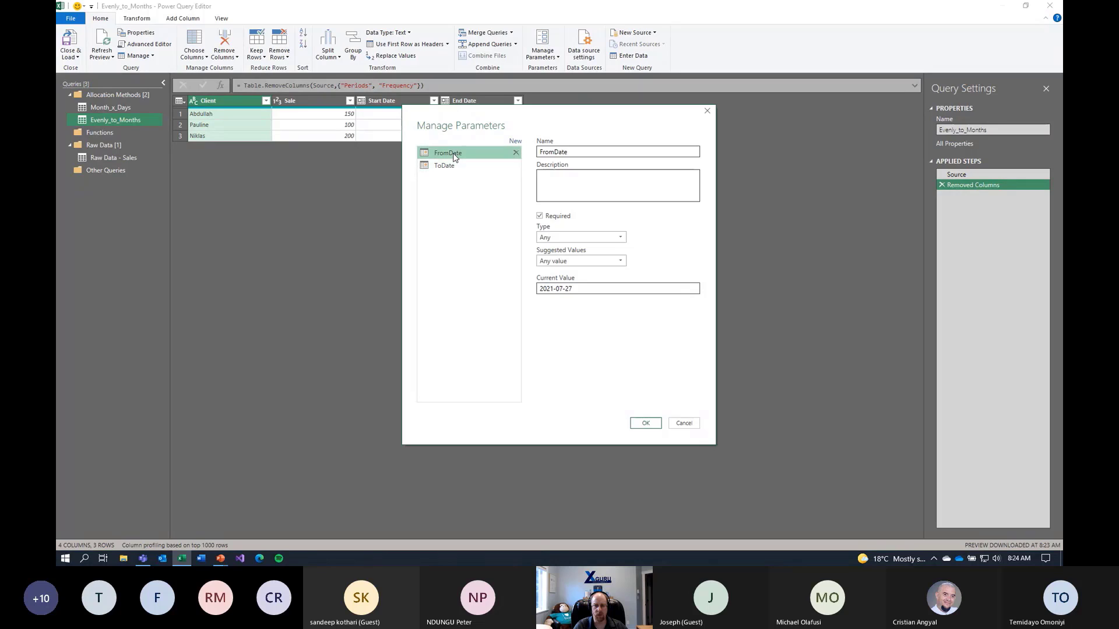
click(451, 169)
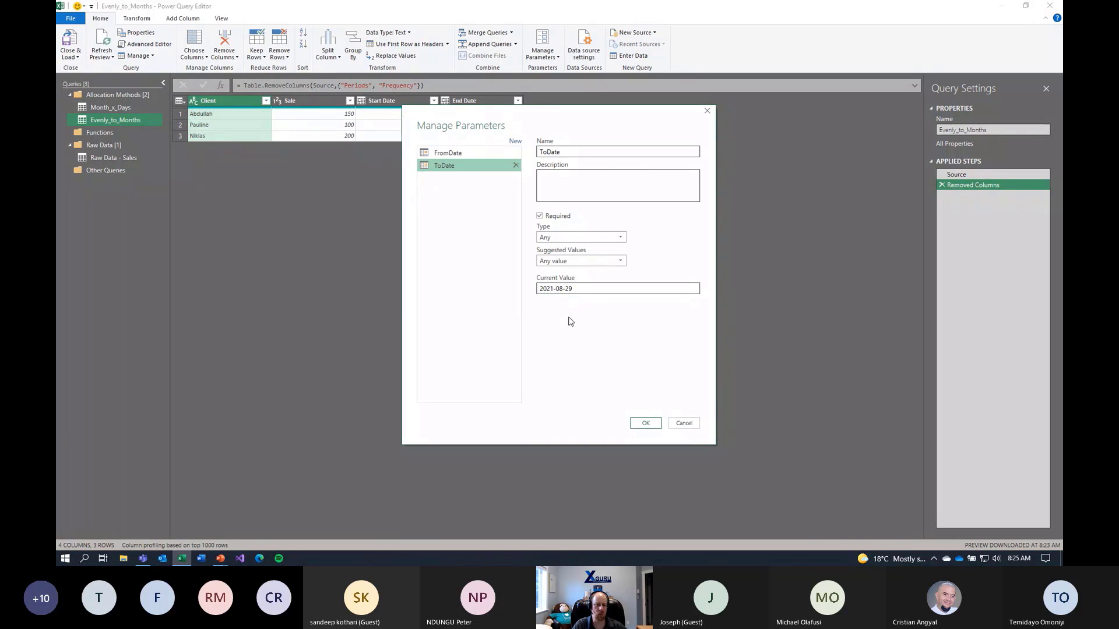
click(645, 422)
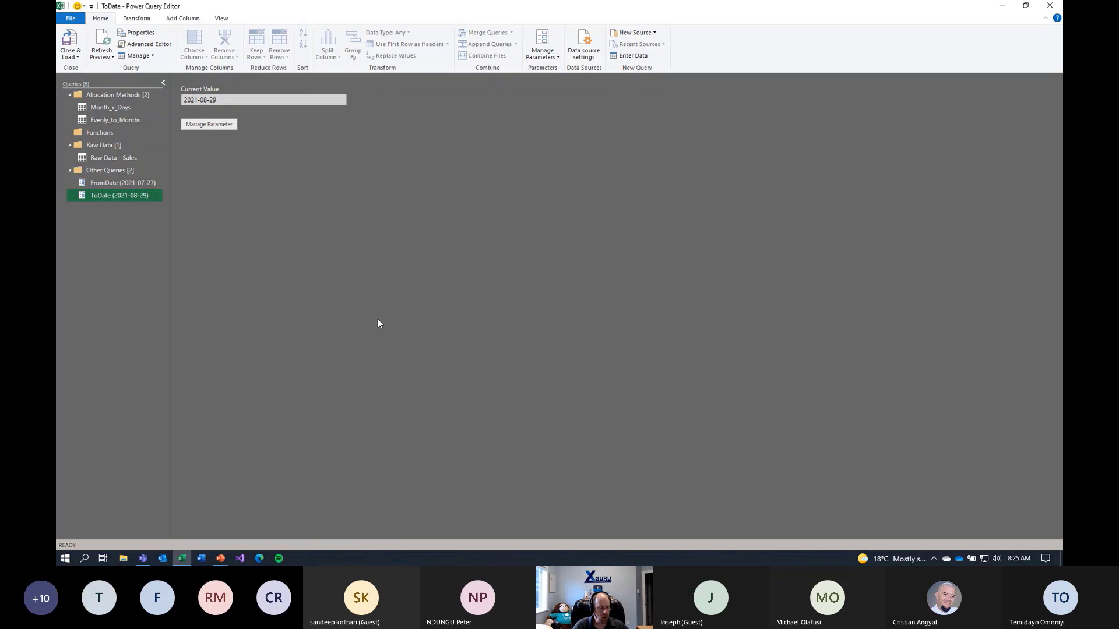
- Create a new blank query in the Other Queries group
right_click(122, 220)
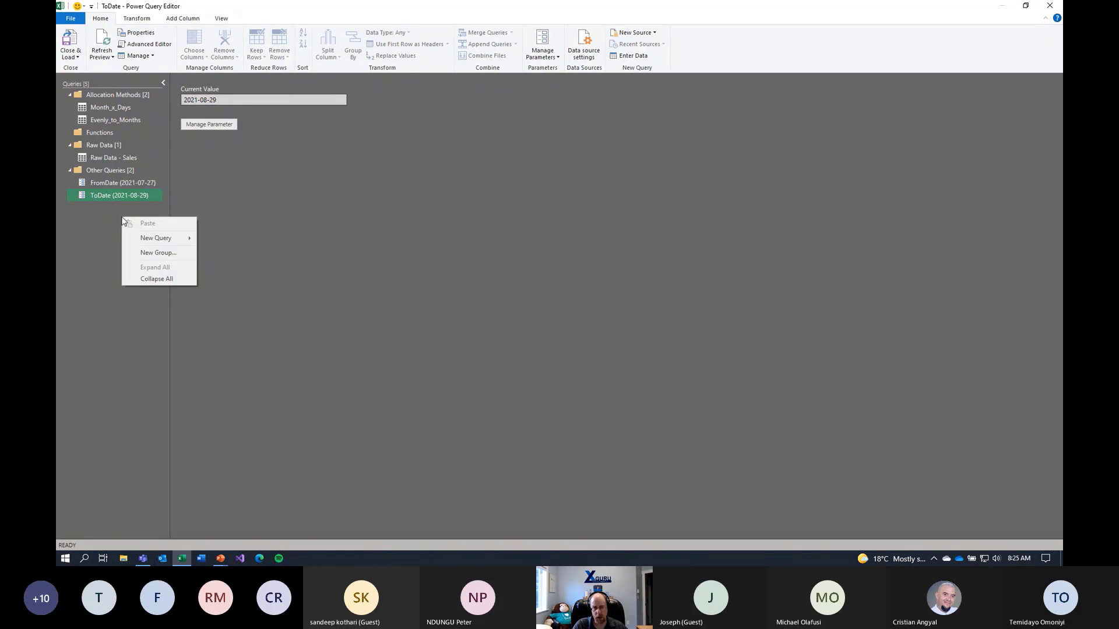
mouse_move(167, 242)
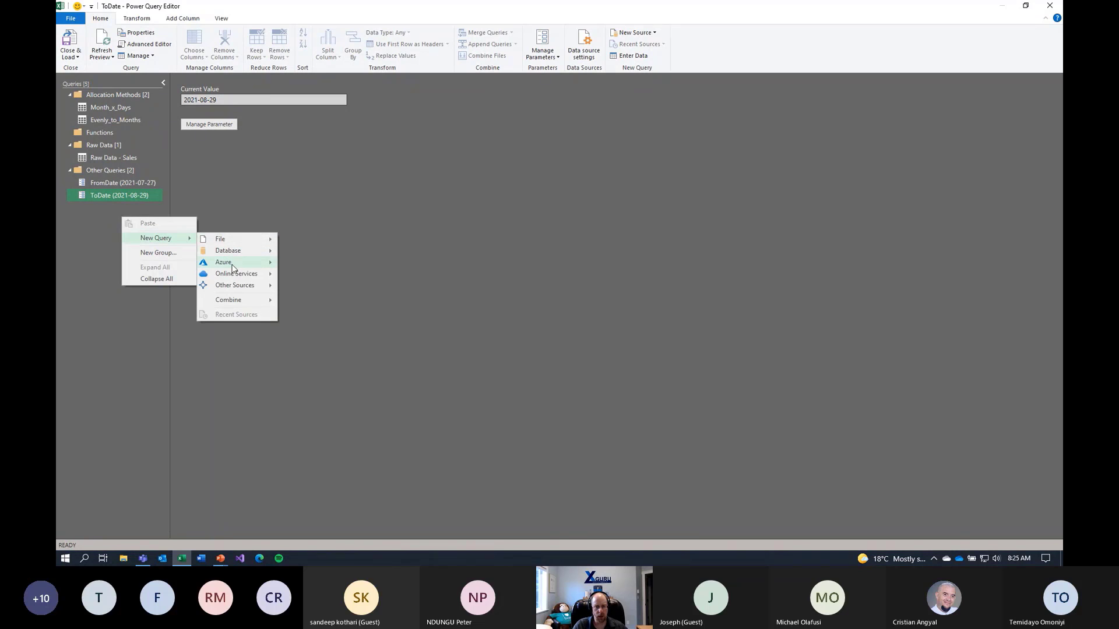
mouse_move(244, 285)
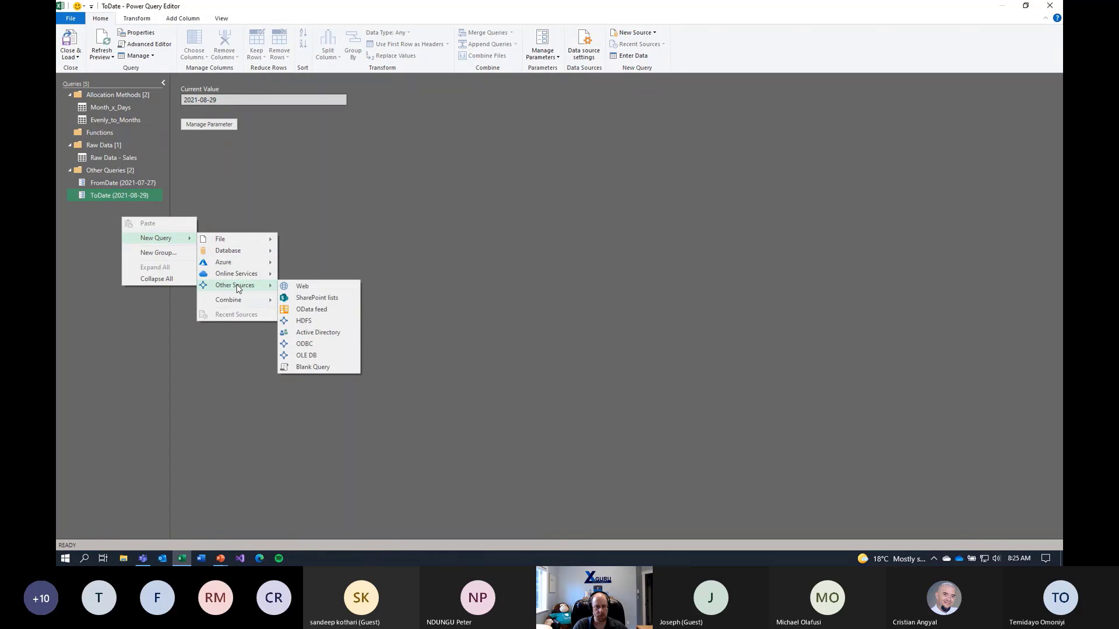
click(322, 366)
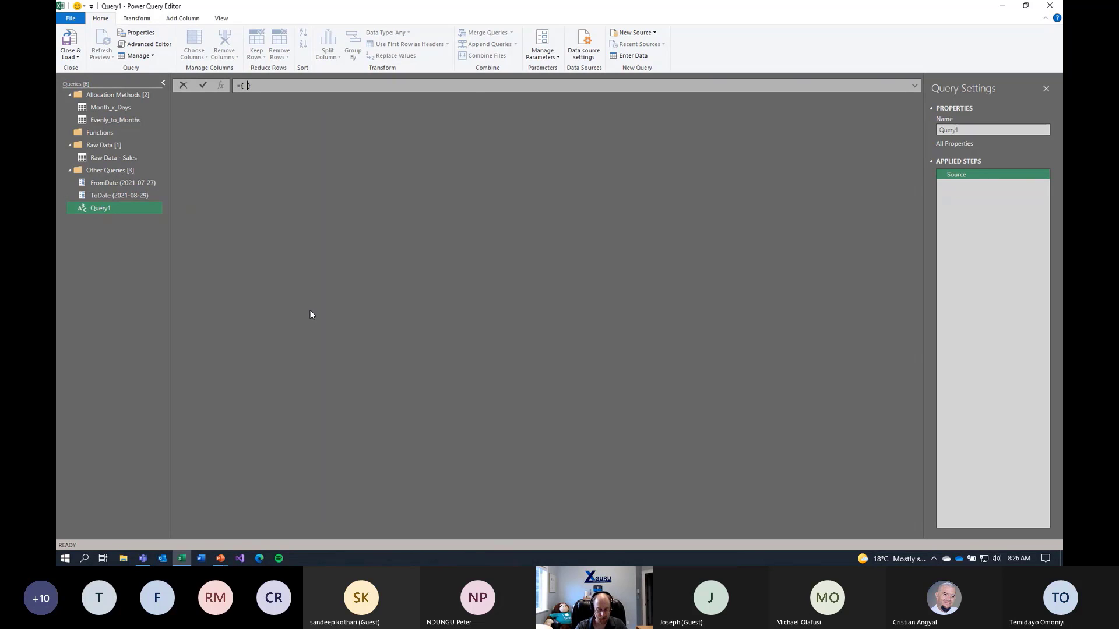
- Define the blank query's source as the list = { Int64.From( FromDate ) .. Int64.From( ToDate ) }
text(Int64)
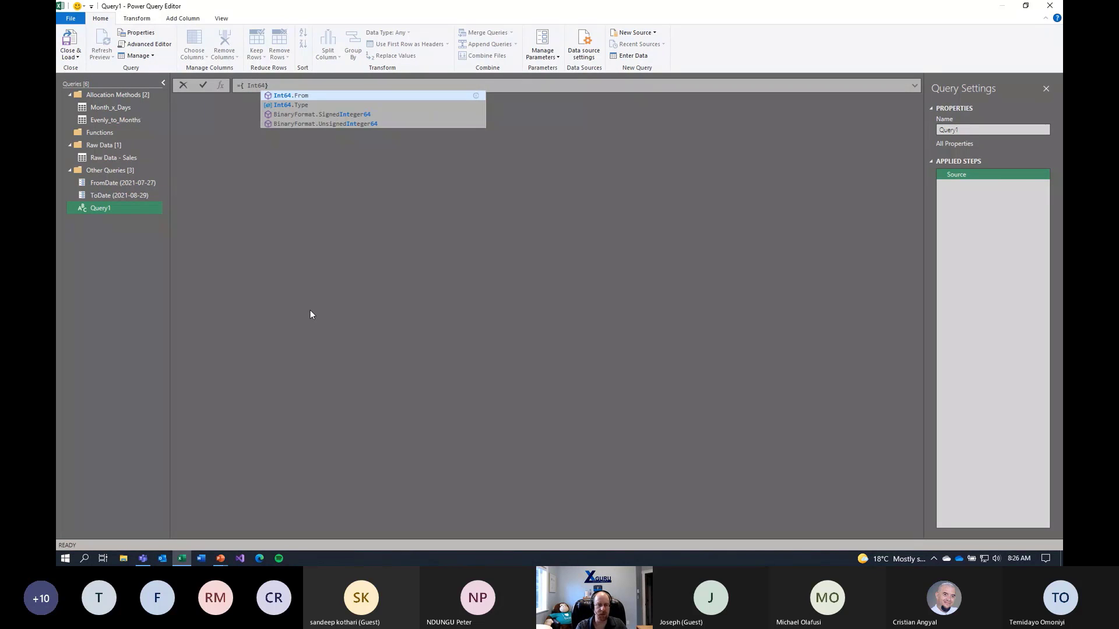
key(Tab)
text(( )
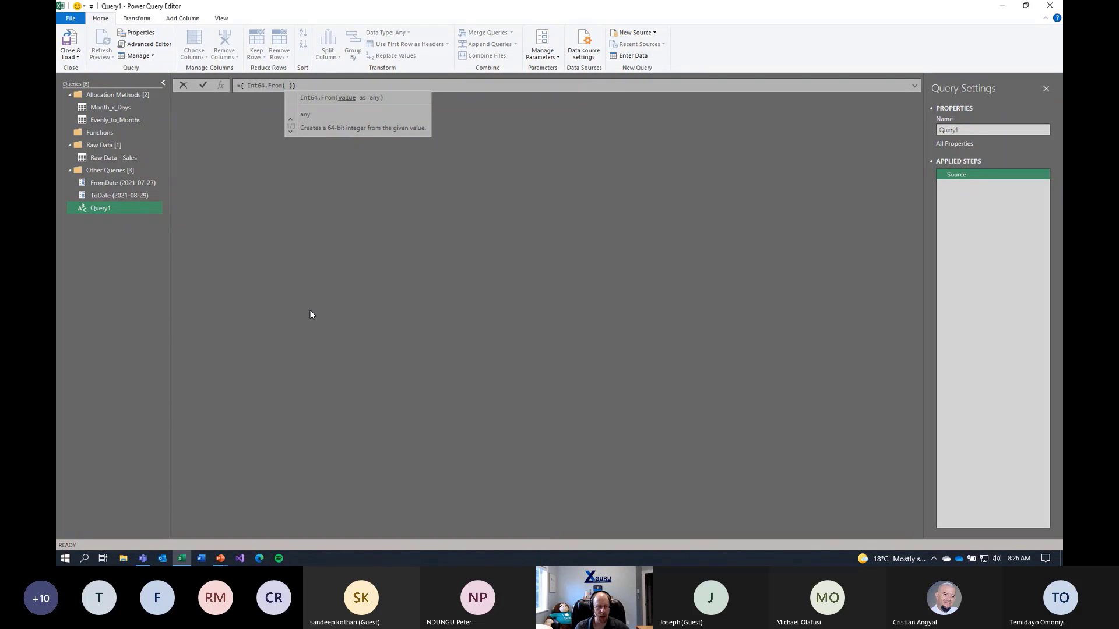
text(FromDate)
key(Tab)
text() )
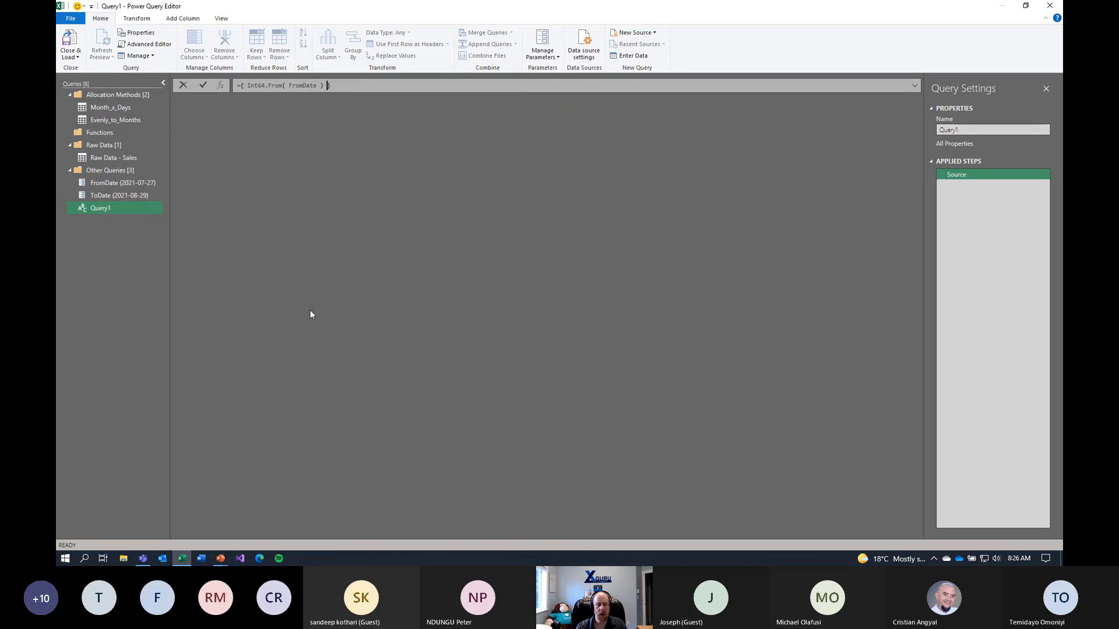
text(.. )
text(Int64.From)
text(( to)
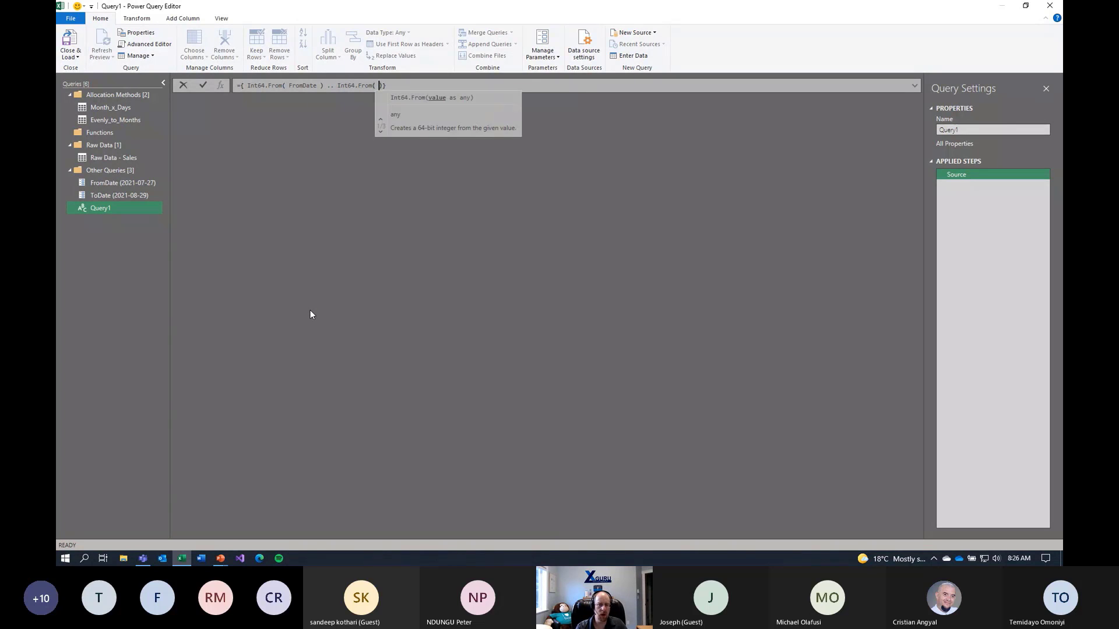
key(Tab)
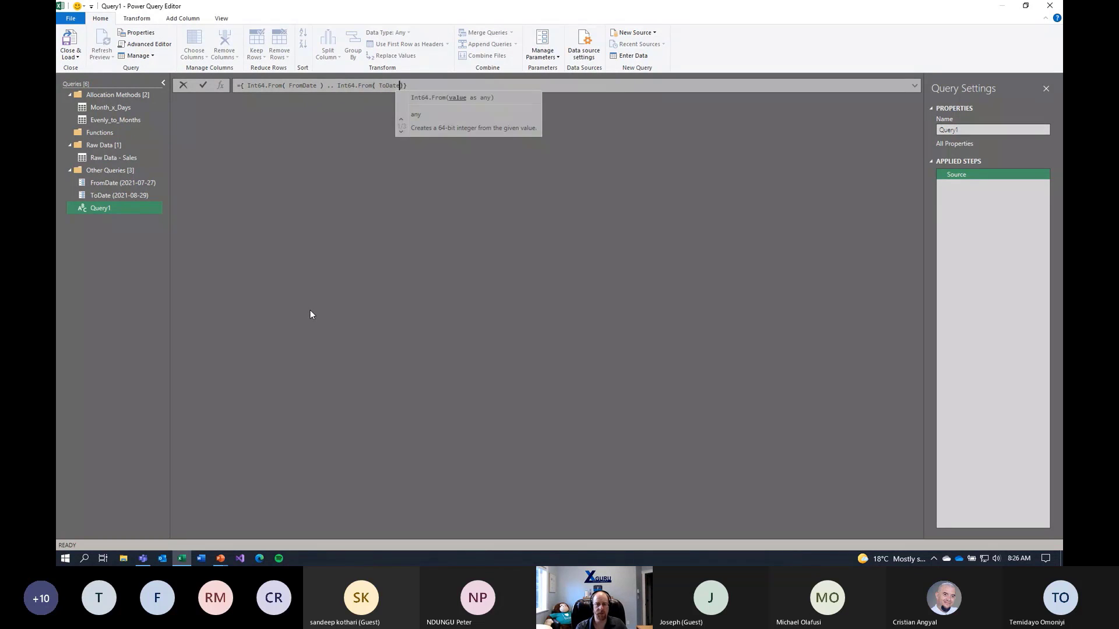
text())
key(Return)
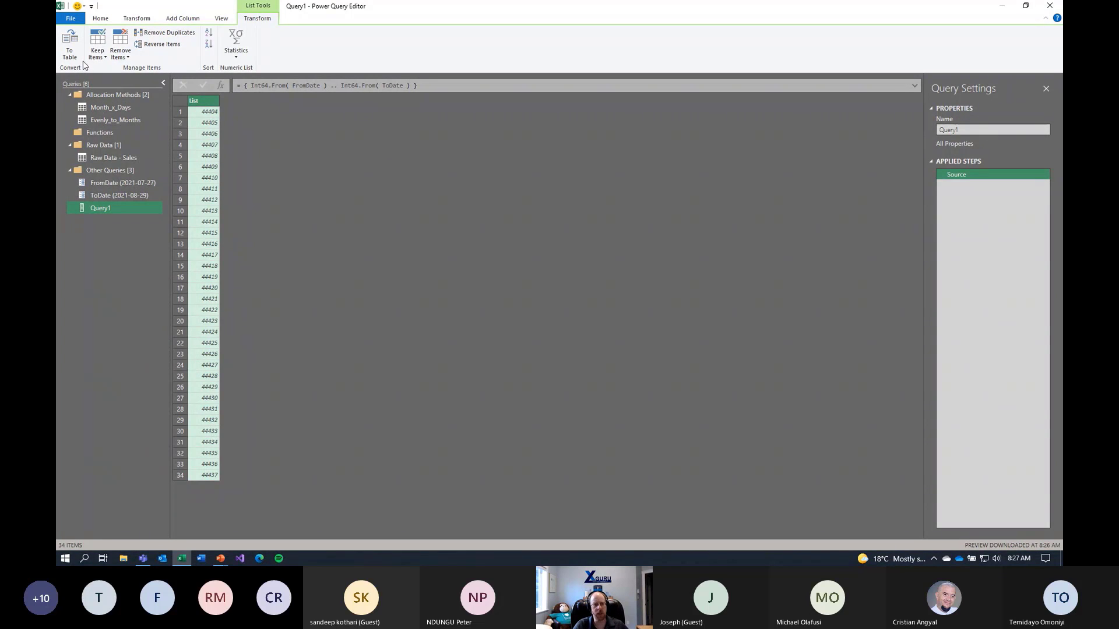
- Convert the number list to a table with no delimiter and set Column1's data type to Date
click(72, 50)
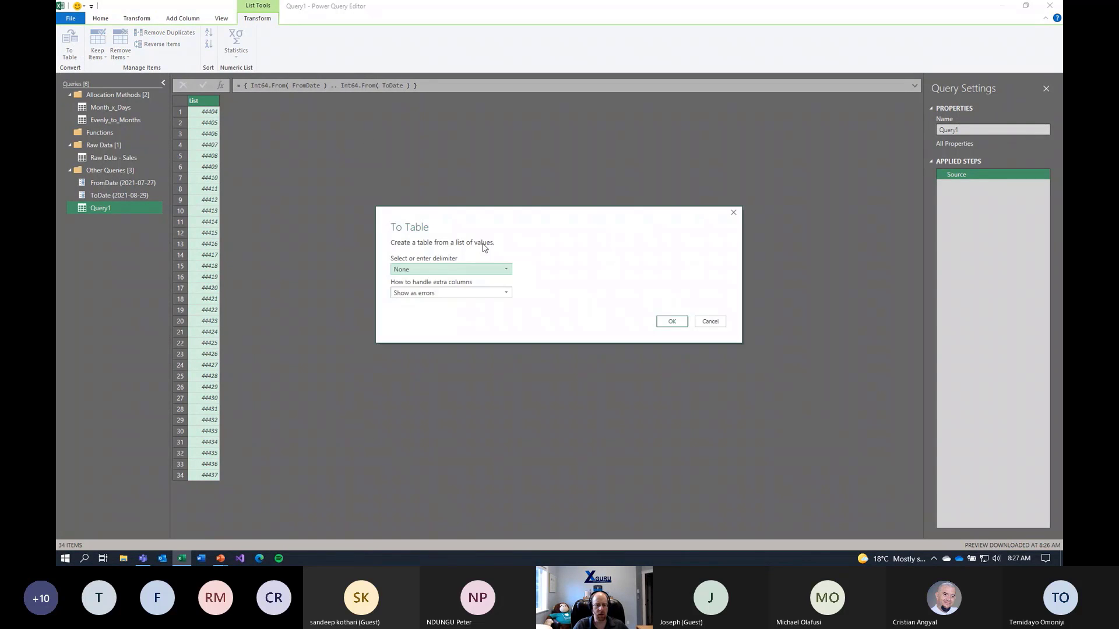
click(669, 322)
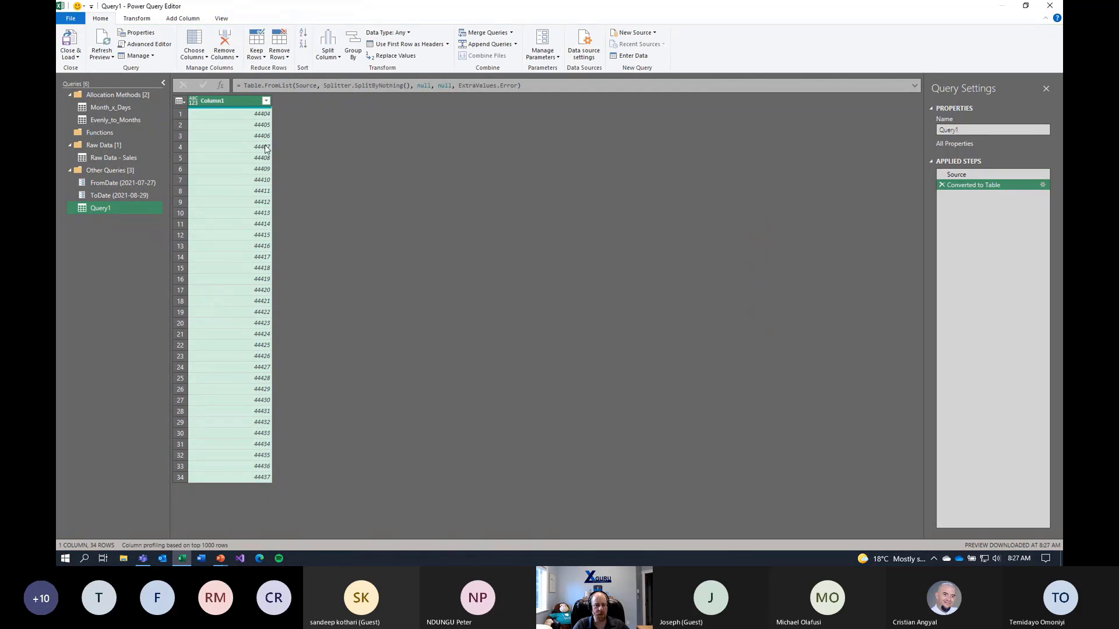
click(193, 101)
click(213, 173)
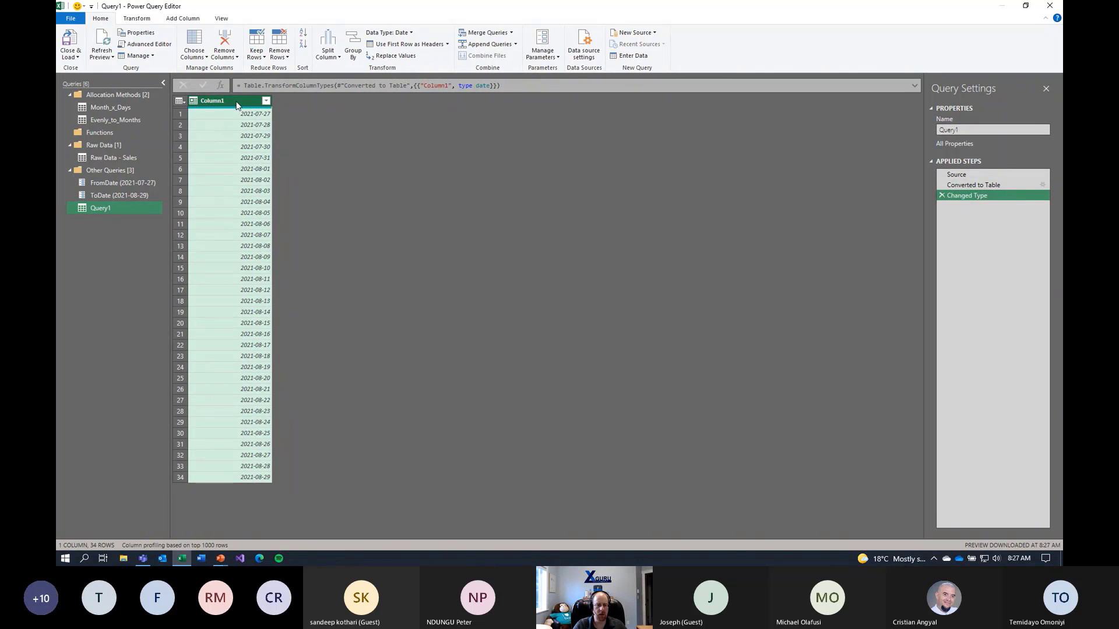
- Transform the Column1 dates to End of Month and remove the duplicate rows
click(137, 18)
click(627, 47)
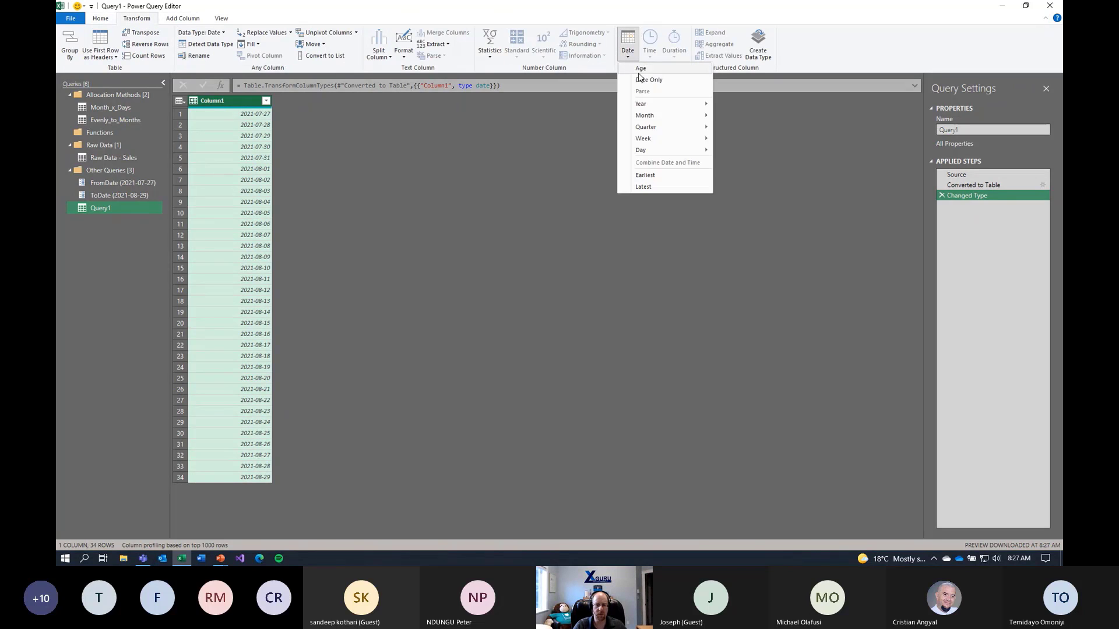
mouse_move(646, 116)
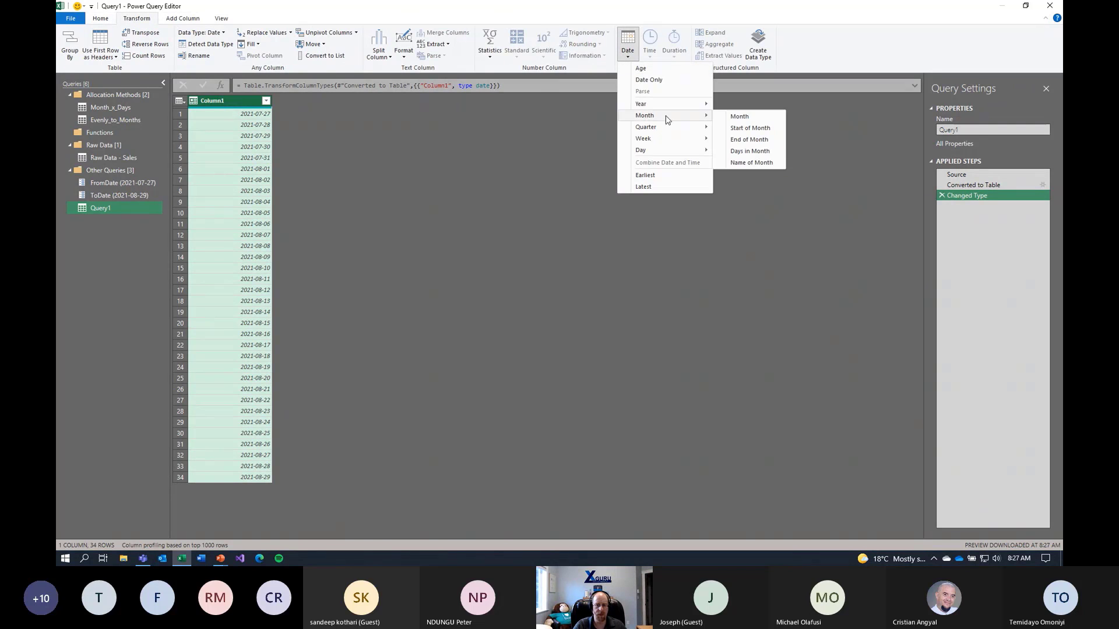
click(748, 141)
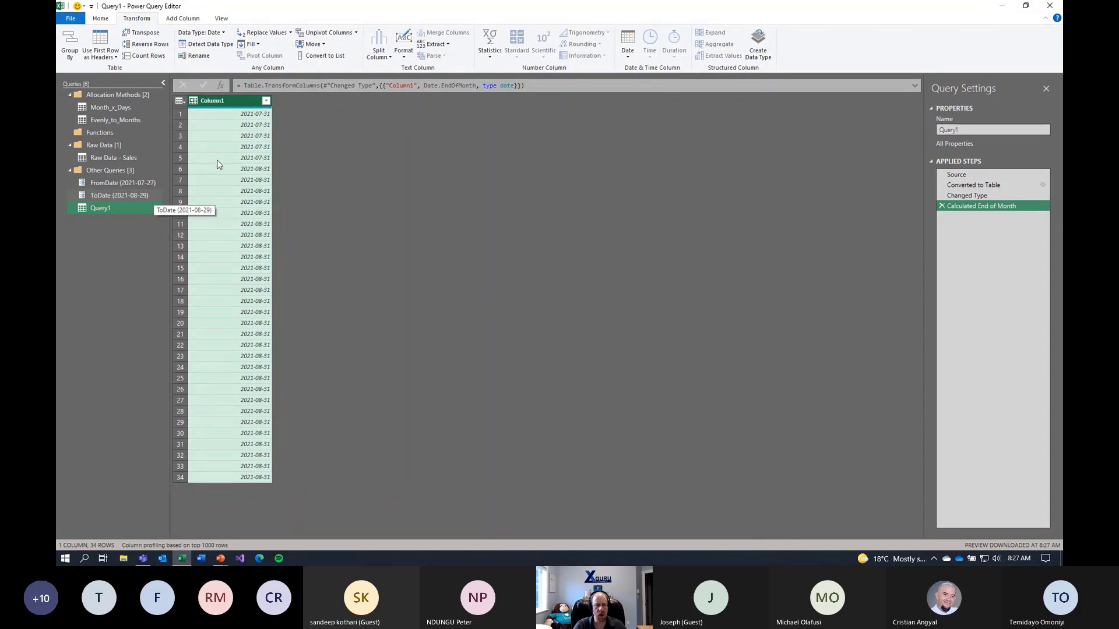
right_click(235, 102)
click(282, 172)
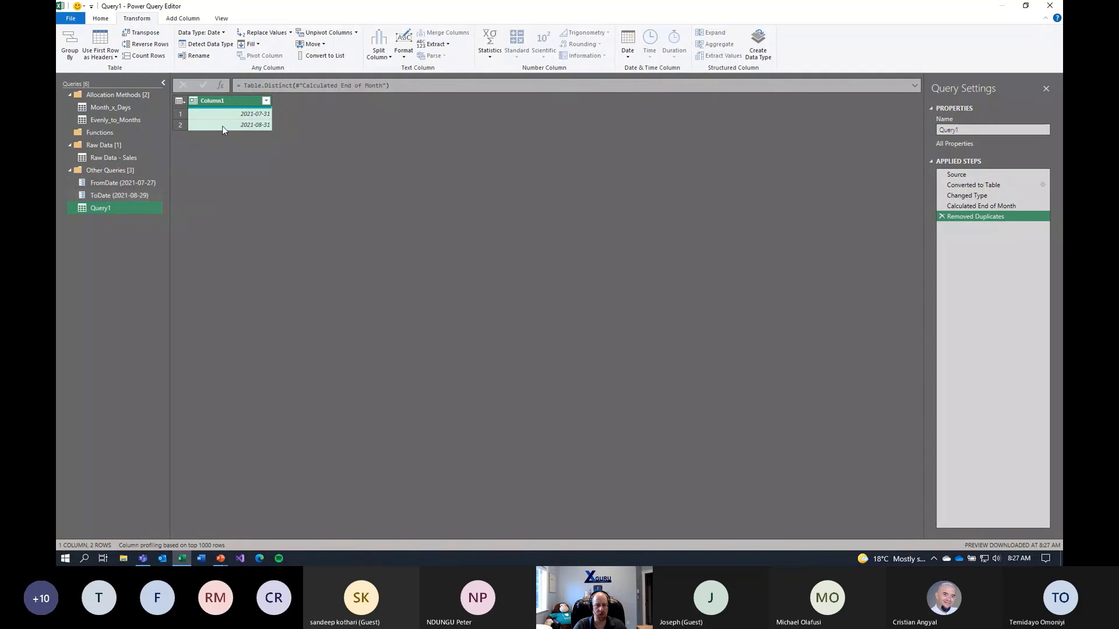
- Rename Column1 of the month-end query as End Of Month
double_click(229, 101)
text(End Of)
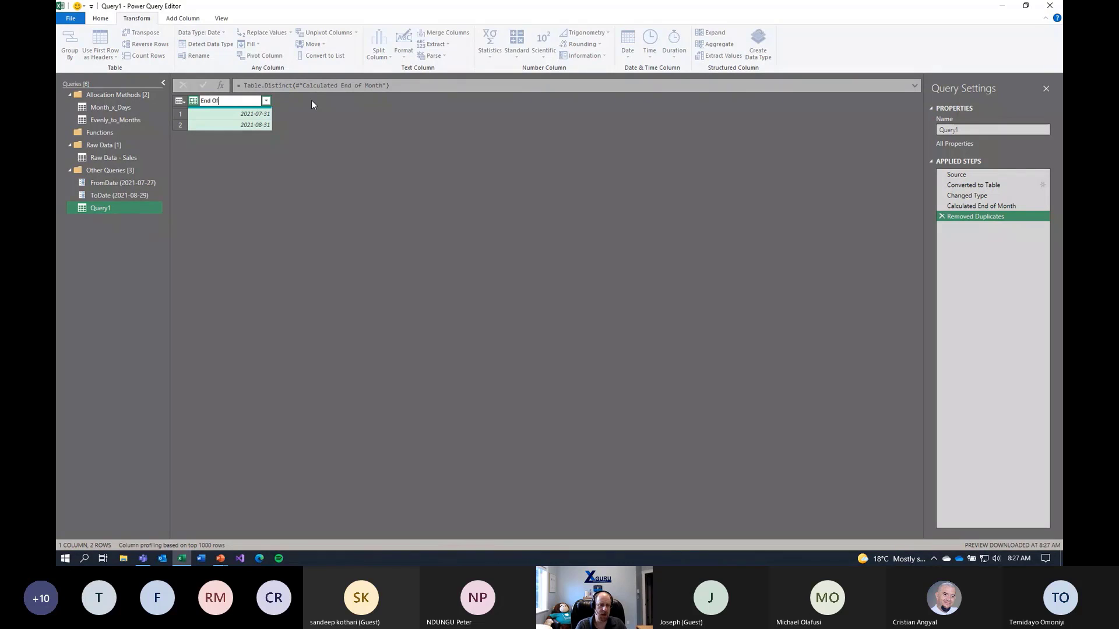
text( Month)
key(Return)
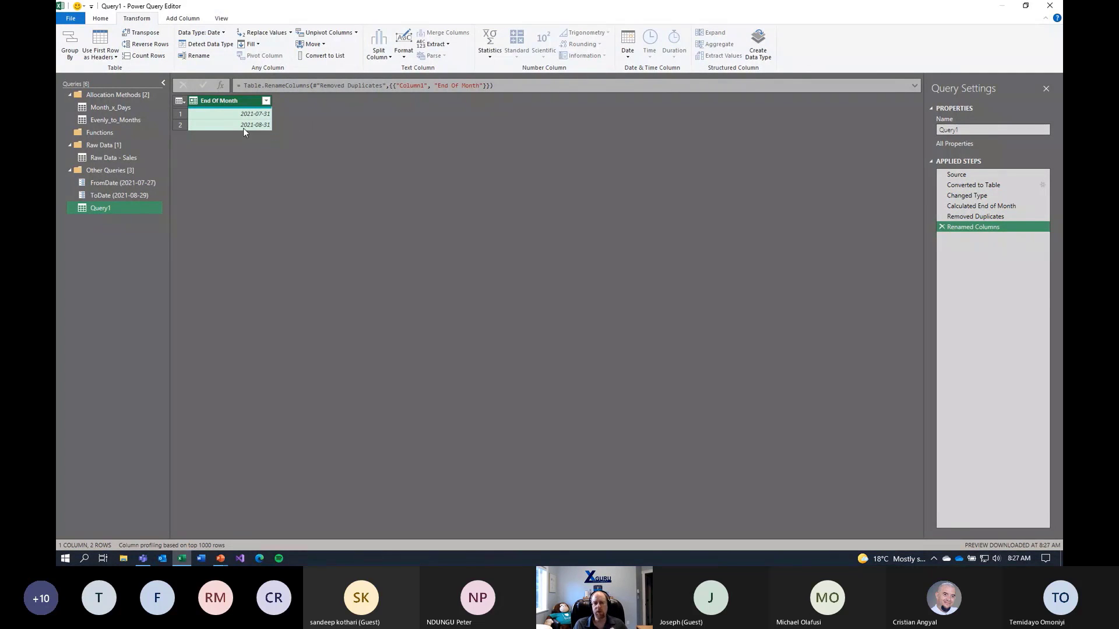
- Set the FromDate parameter's current value to 2021-06-03 and check the month-end list in Query1
click(136, 183)
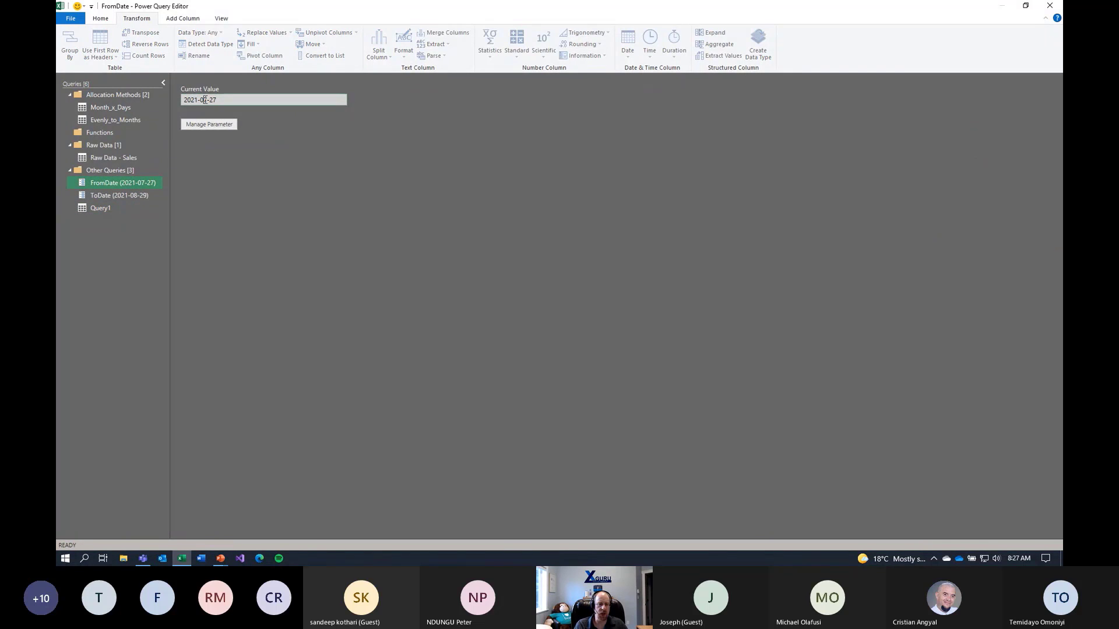
drag(206, 100, 219, 99)
text(06-03)
key(Return)
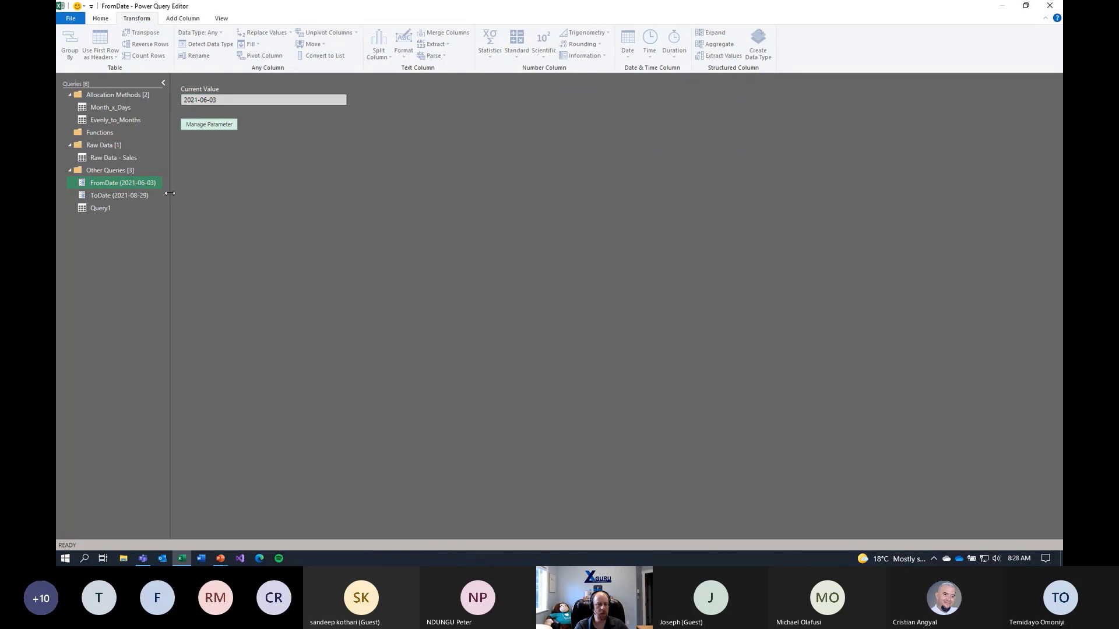
click(113, 207)
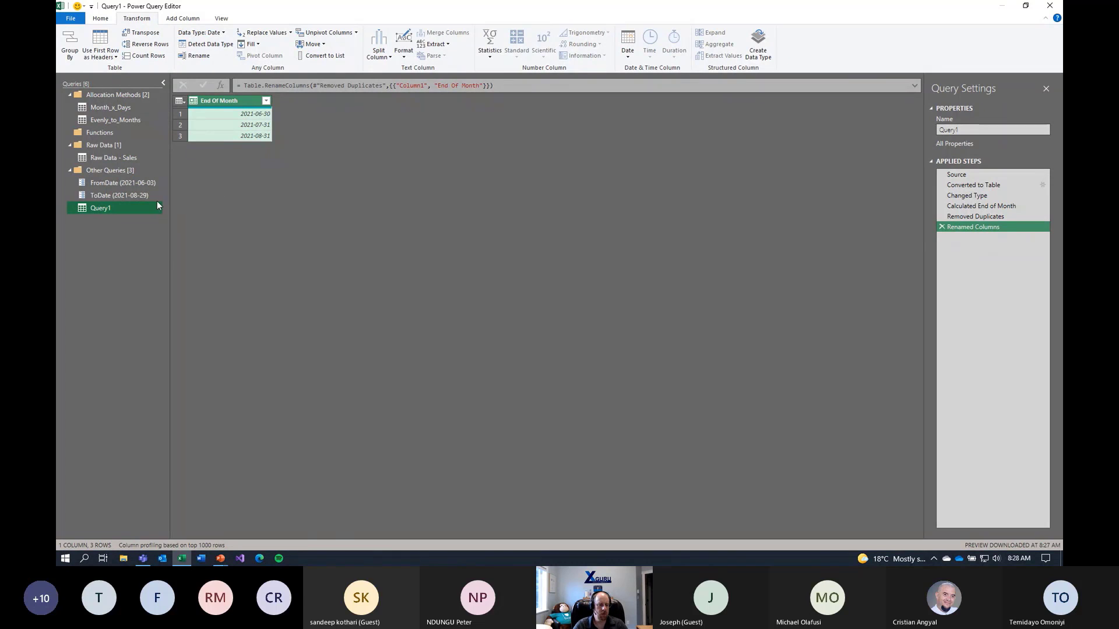
- Rename Query1 as GetMonthEnds
double_click(119, 208)
text(G)
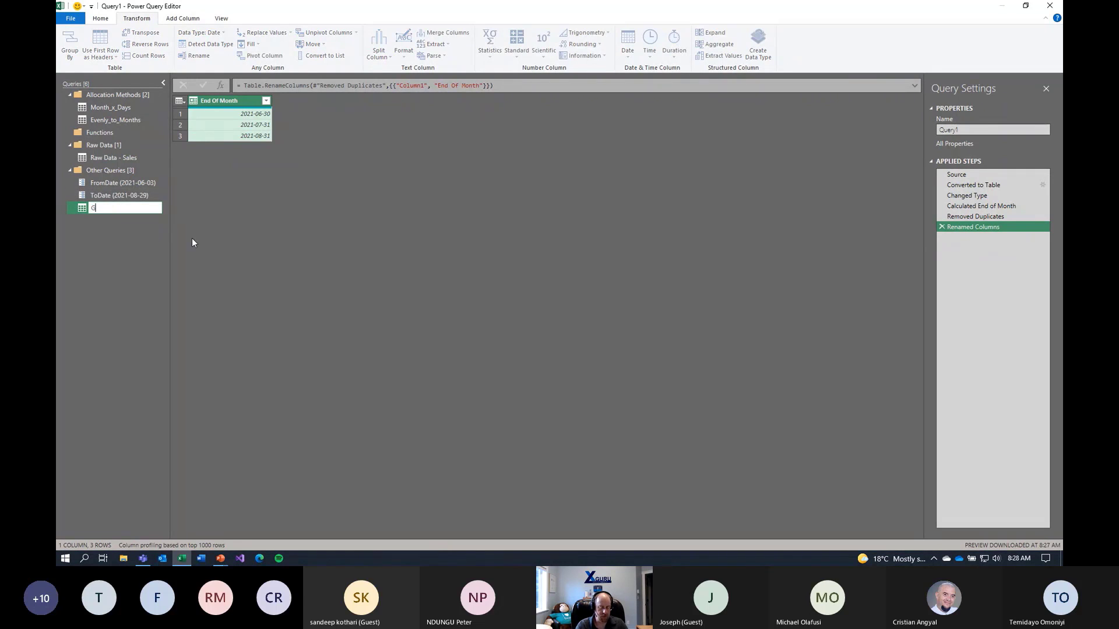
text(etMonthEnds)
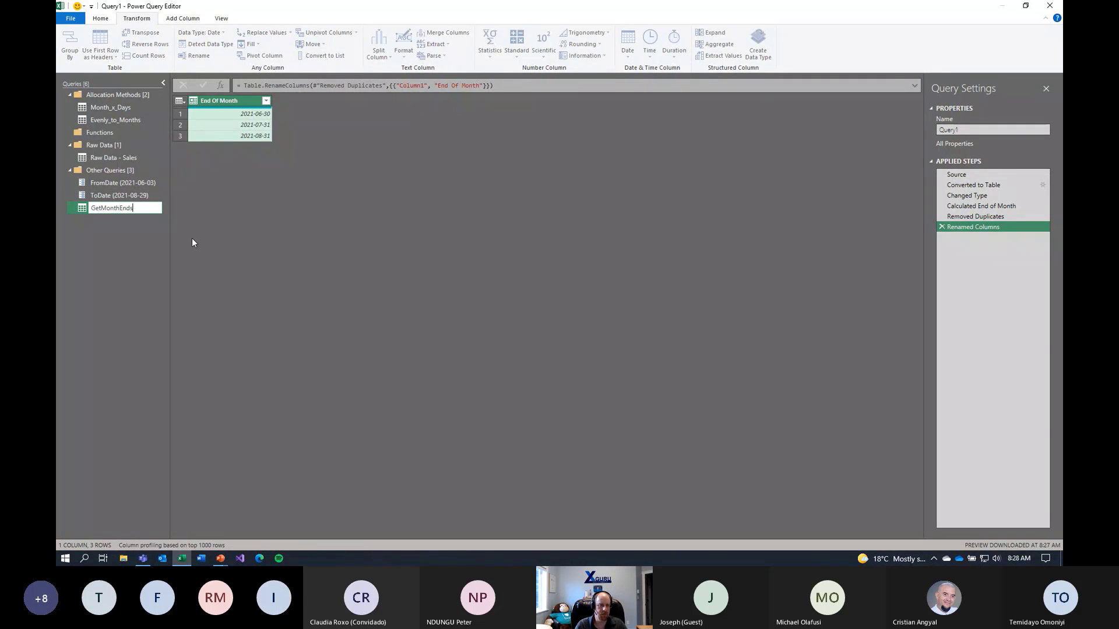
key(Return)
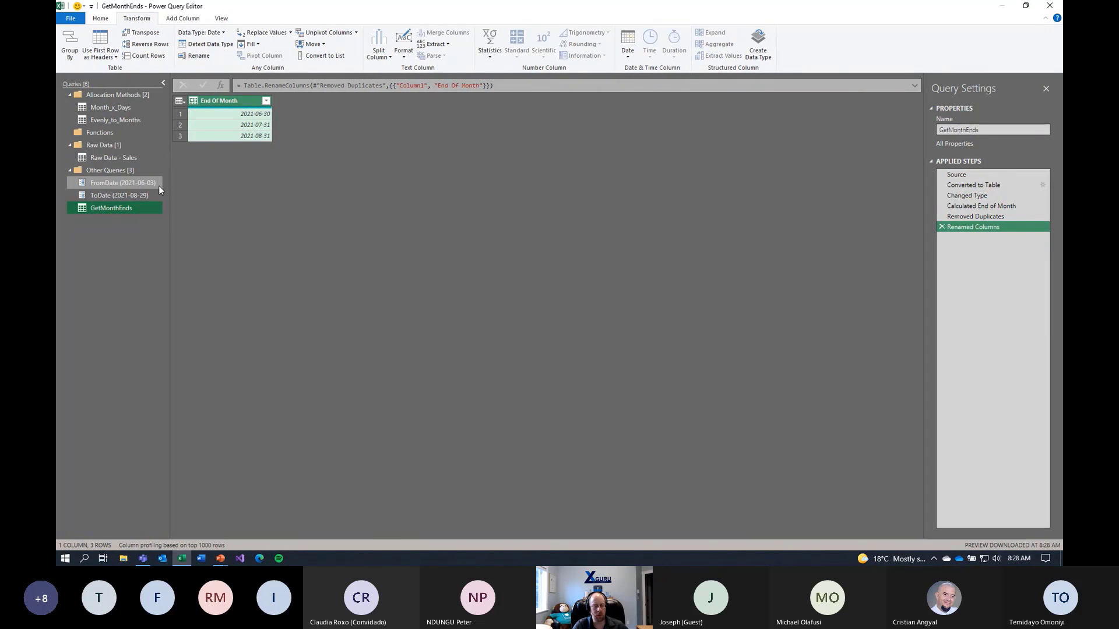
- Create a function named fxGetMonthEnds from the GetMonthEnds query
right_click(139, 210)
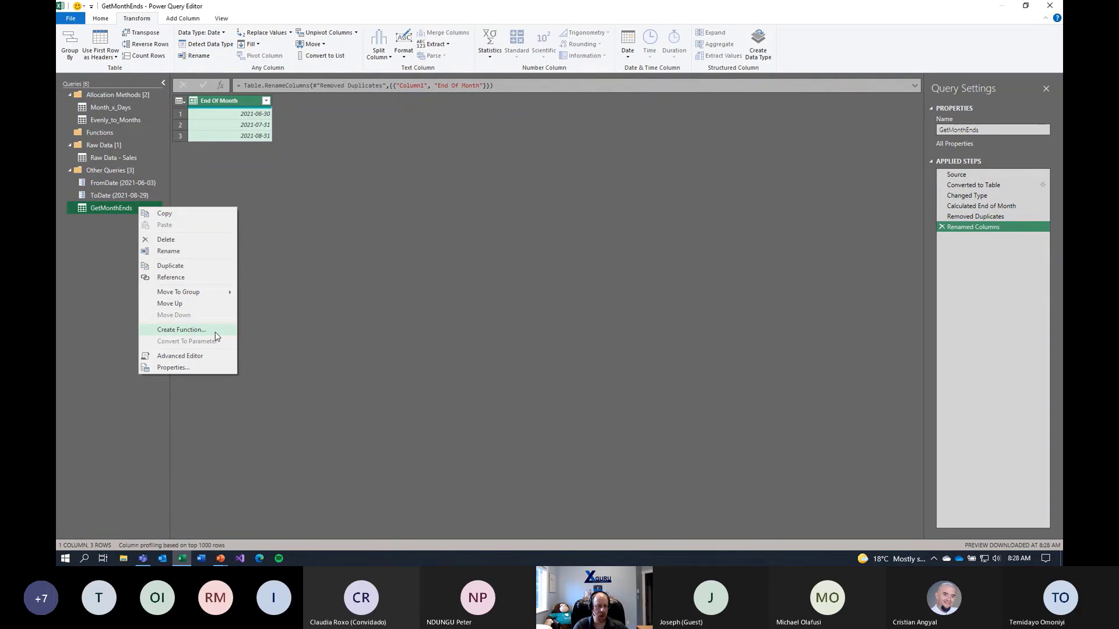
click(182, 329)
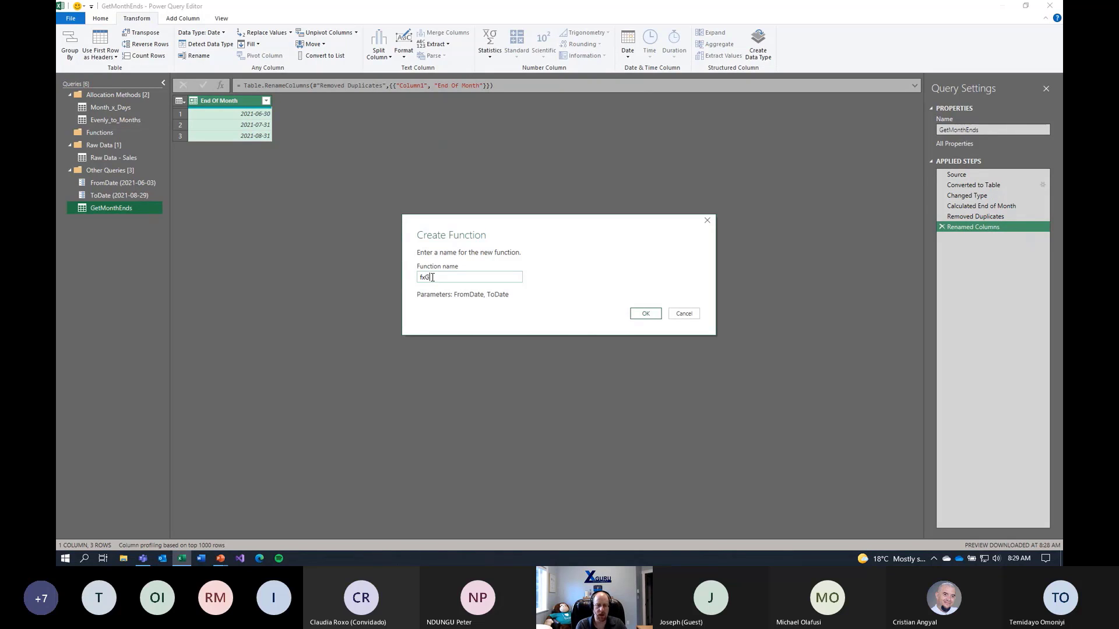
text(tMonthEnds)
click(639, 314)
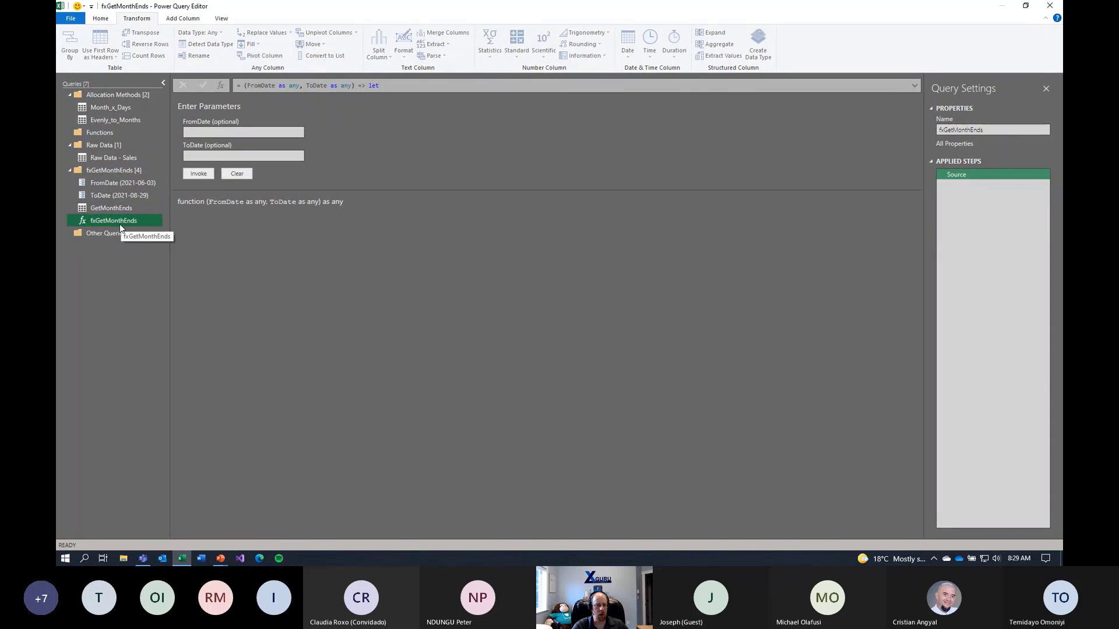
- Move the fxGetMonthEnds group into the Functions group and open the fxGetMonthEnds function
click(114, 169)
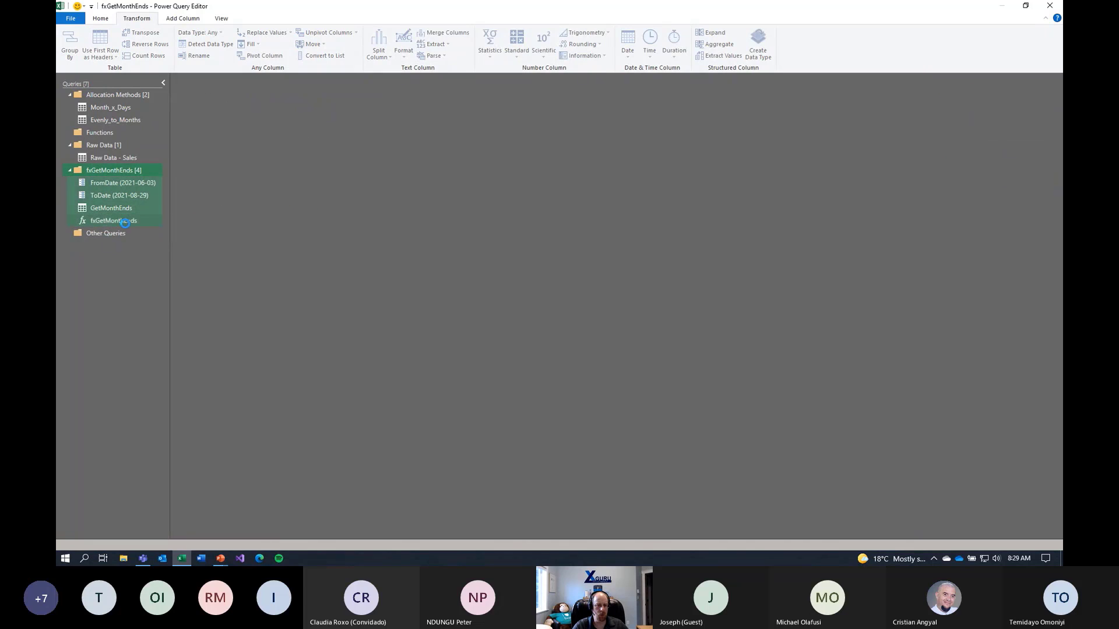
click(115, 173)
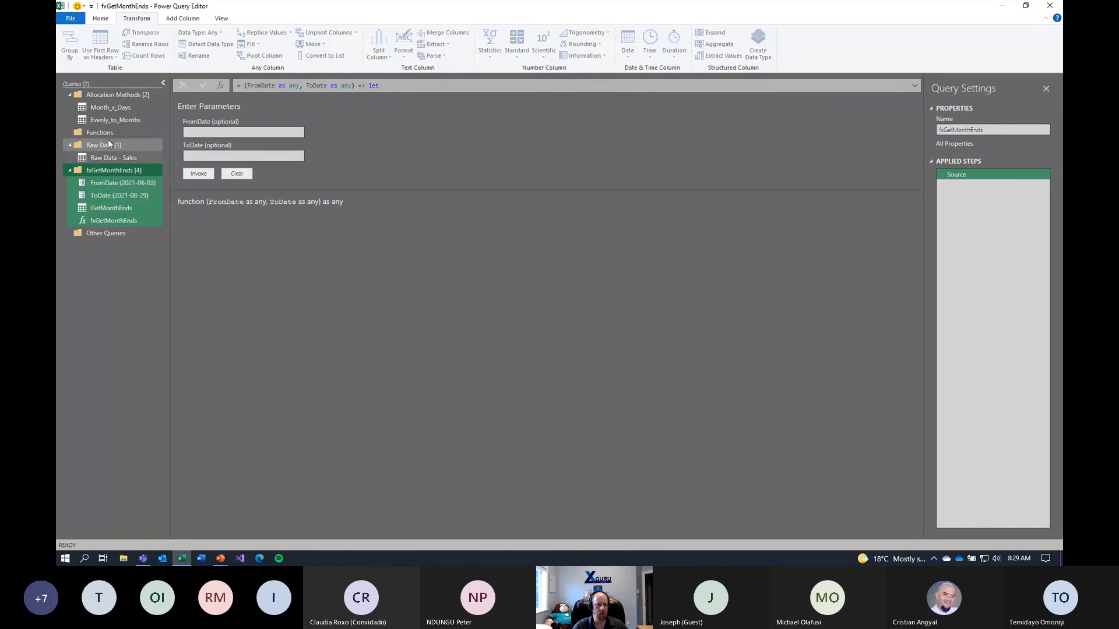
right_click(92, 171)
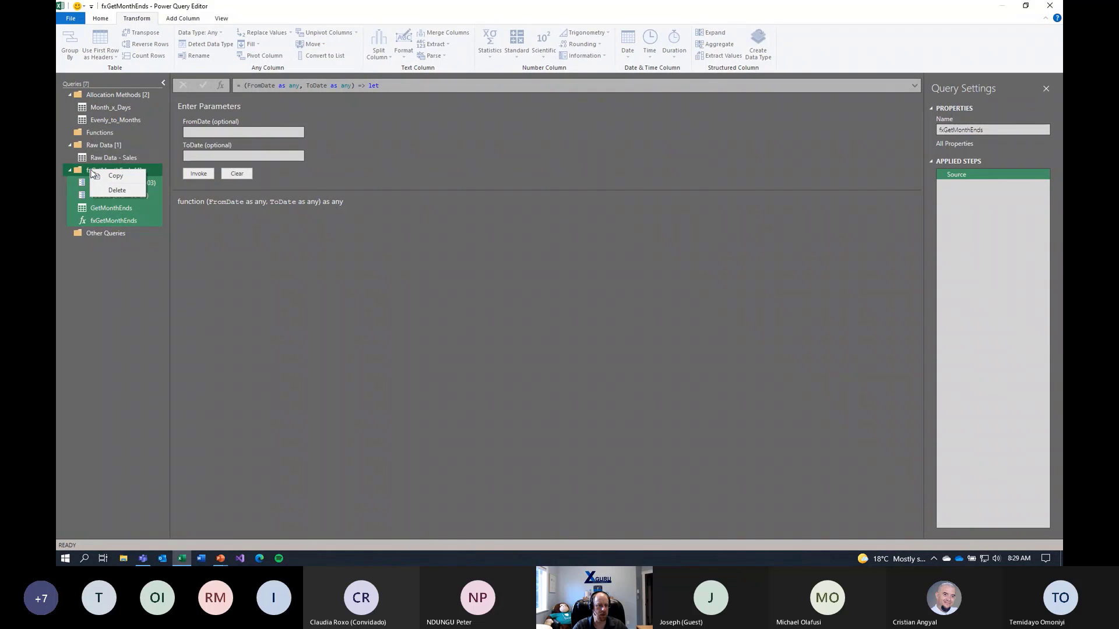
click(96, 183)
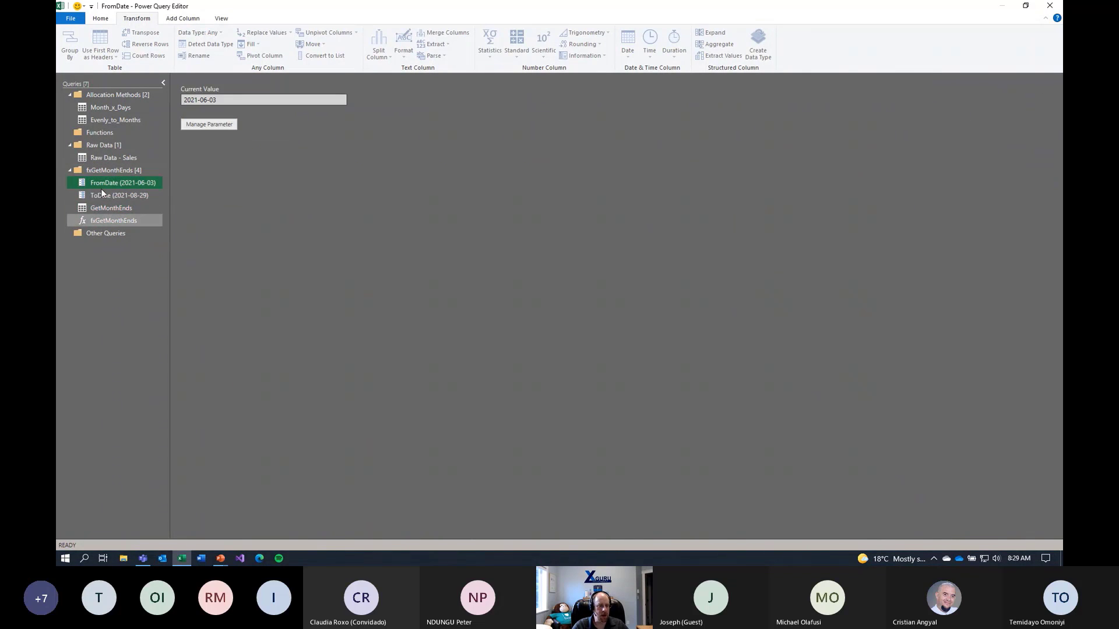
click(105, 169)
drag(100, 159, 100, 133)
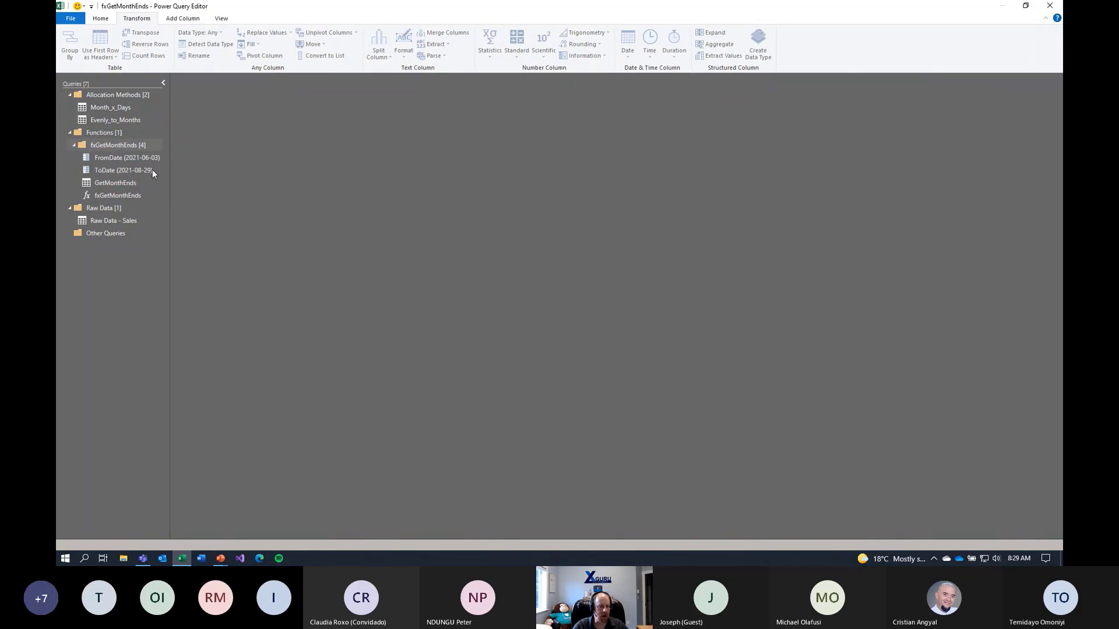
click(128, 198)
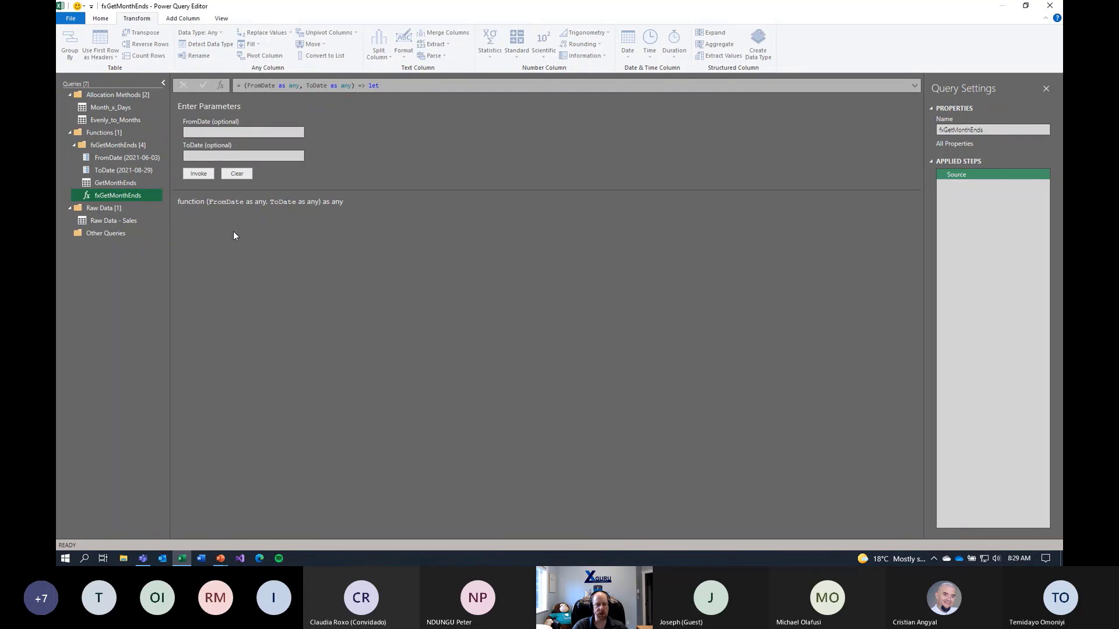
- In Evenly_to_Months, start invoking the custom function fxGetMonthEnds as a new column, with the ToDate argument taken from a column name
click(134, 121)
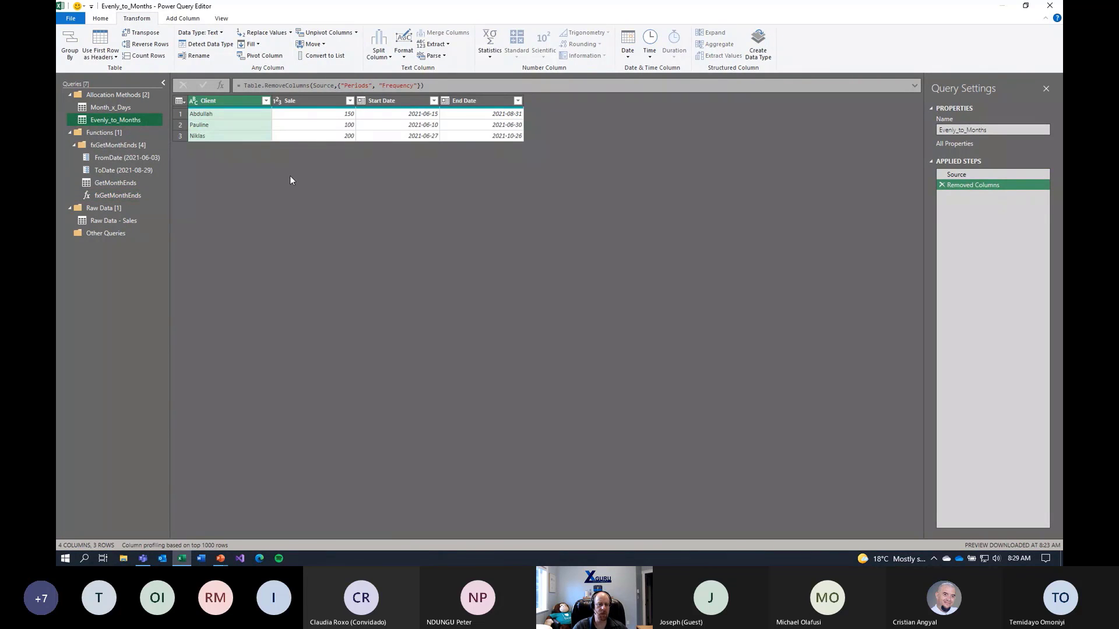
click(195, 21)
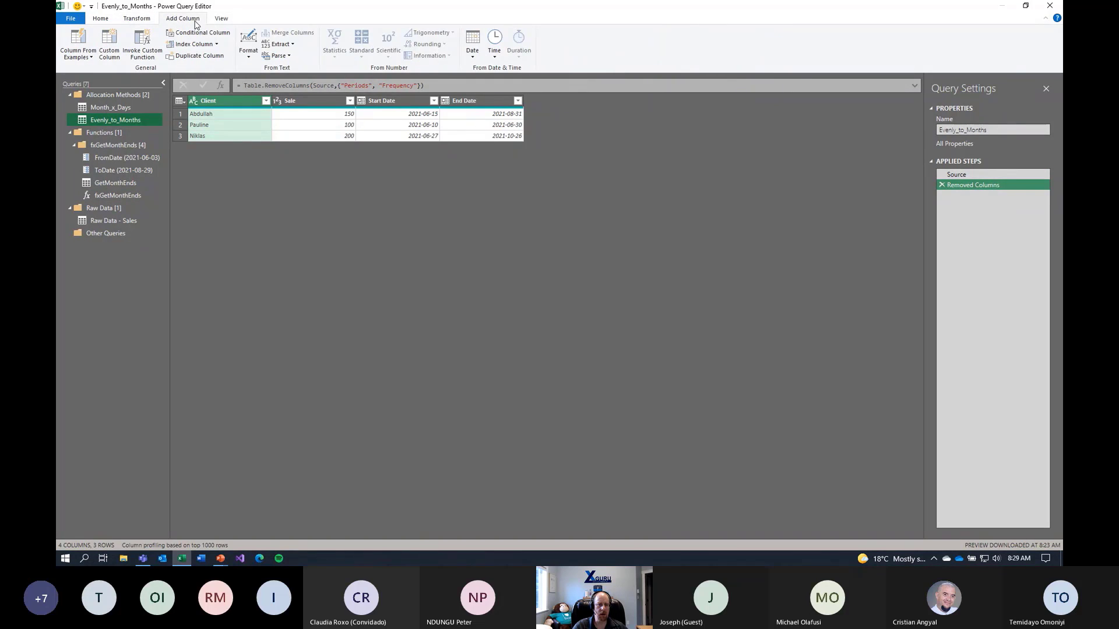
click(142, 54)
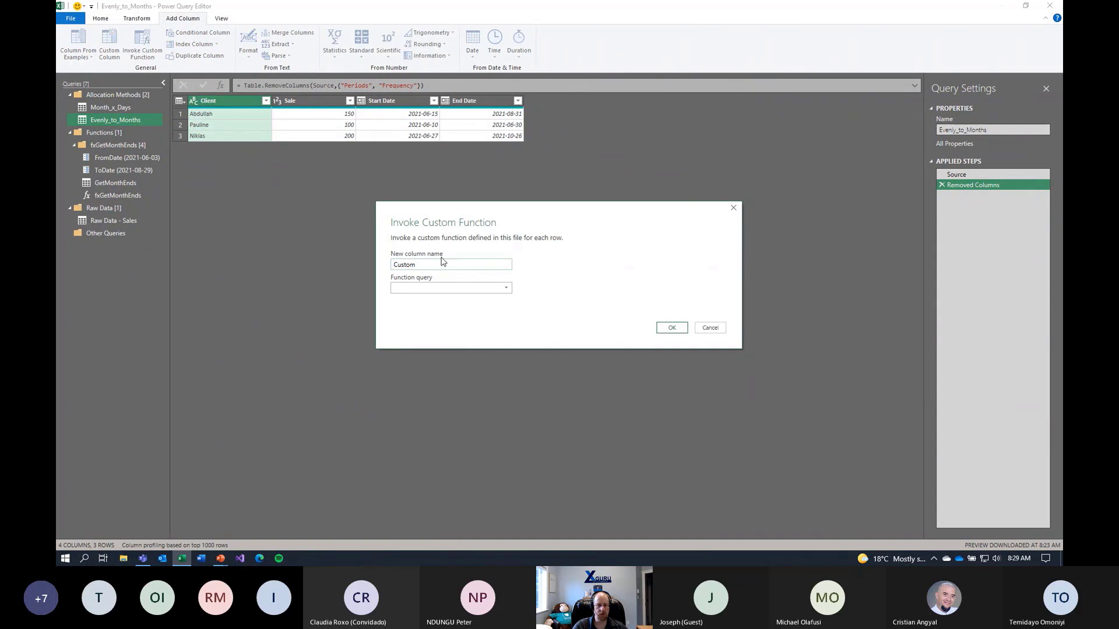
click(506, 288)
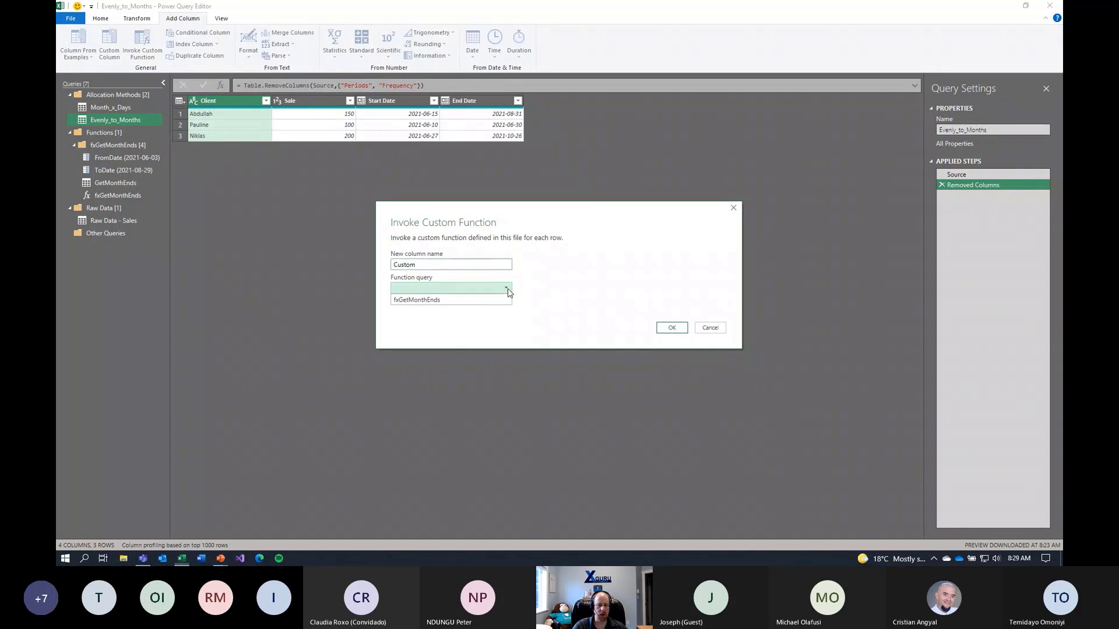
click(441, 301)
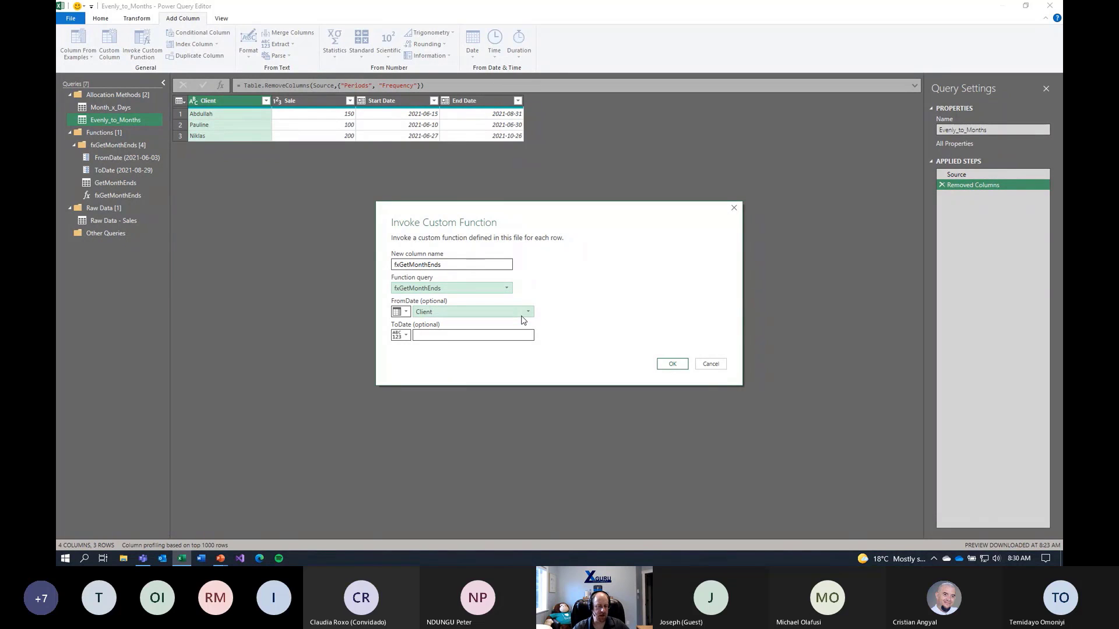
click(451, 337)
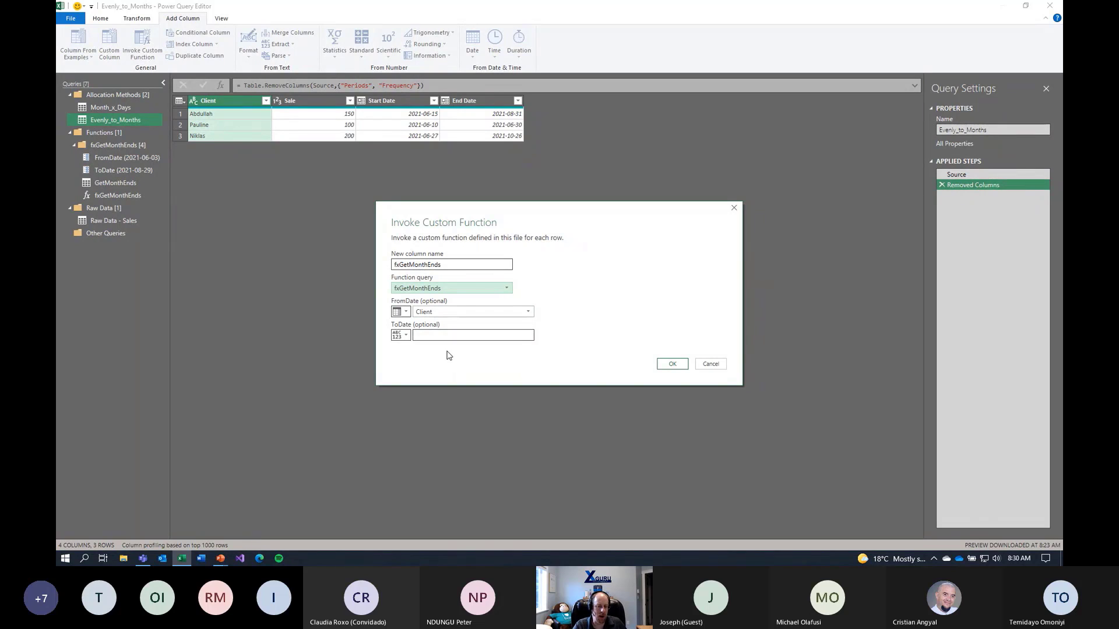
click(406, 313)
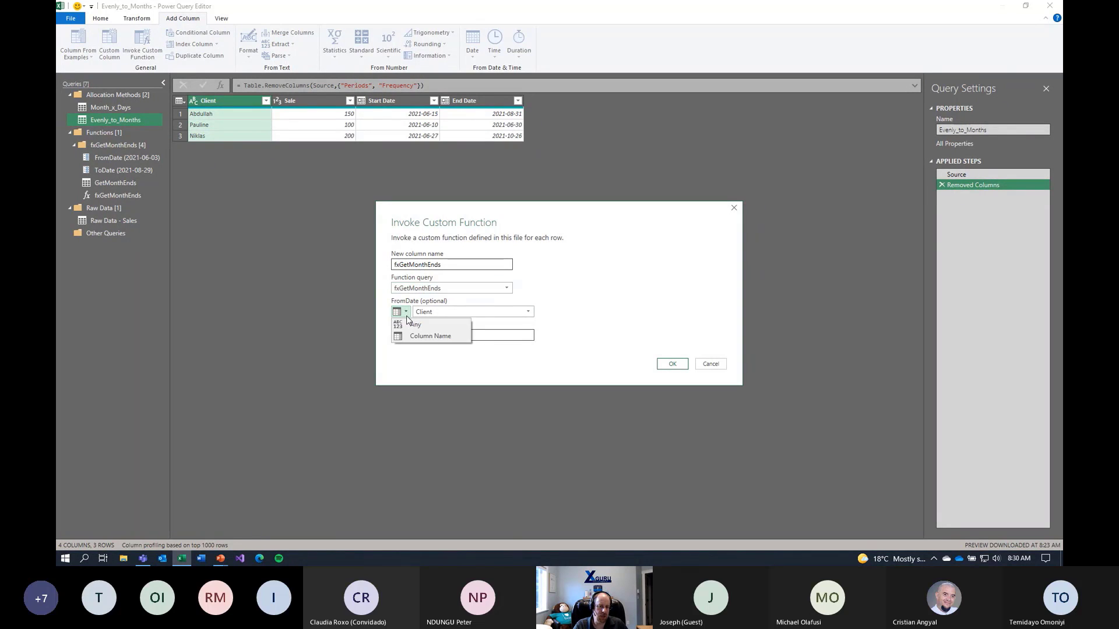
click(401, 346)
click(400, 336)
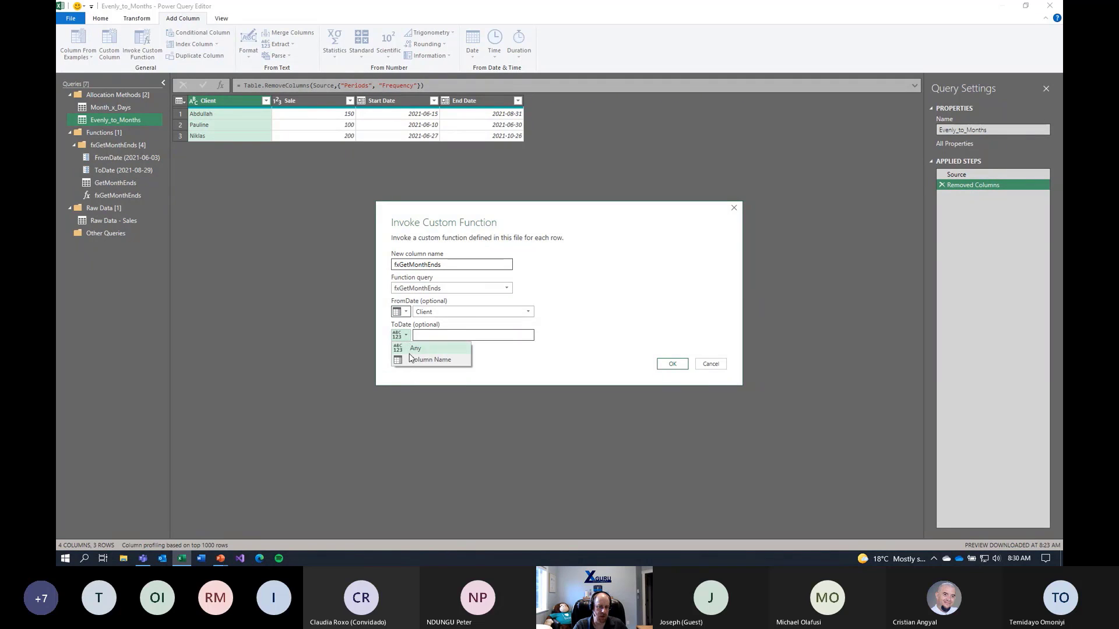
click(411, 361)
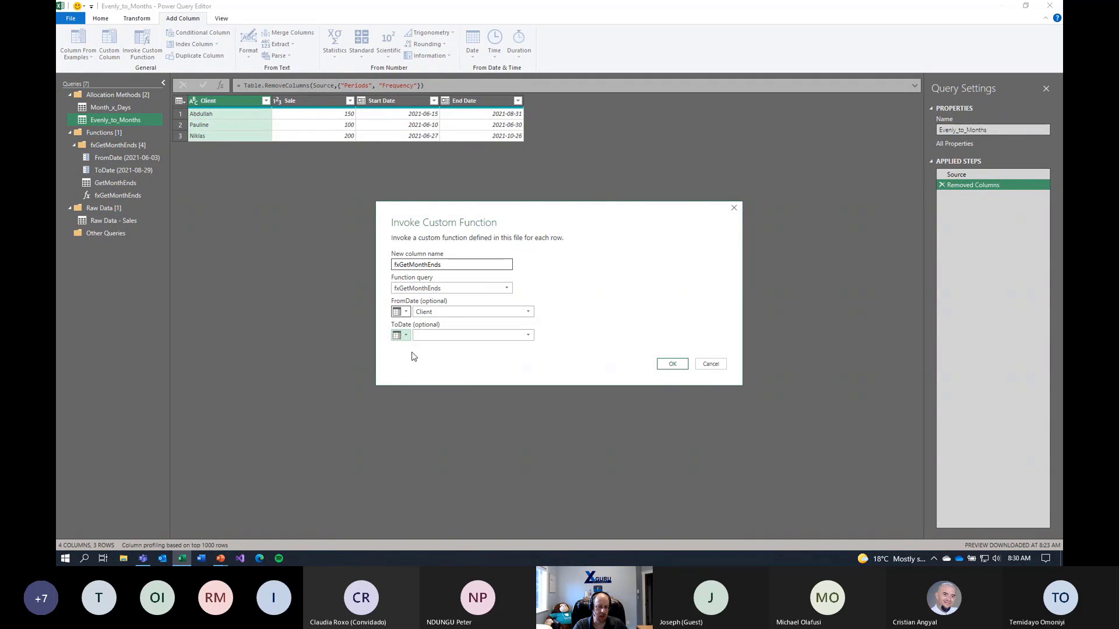
- Map FromDate to Start Date and ToDate to End Date, add the function column, and preview the nested table in each row
click(448, 317)
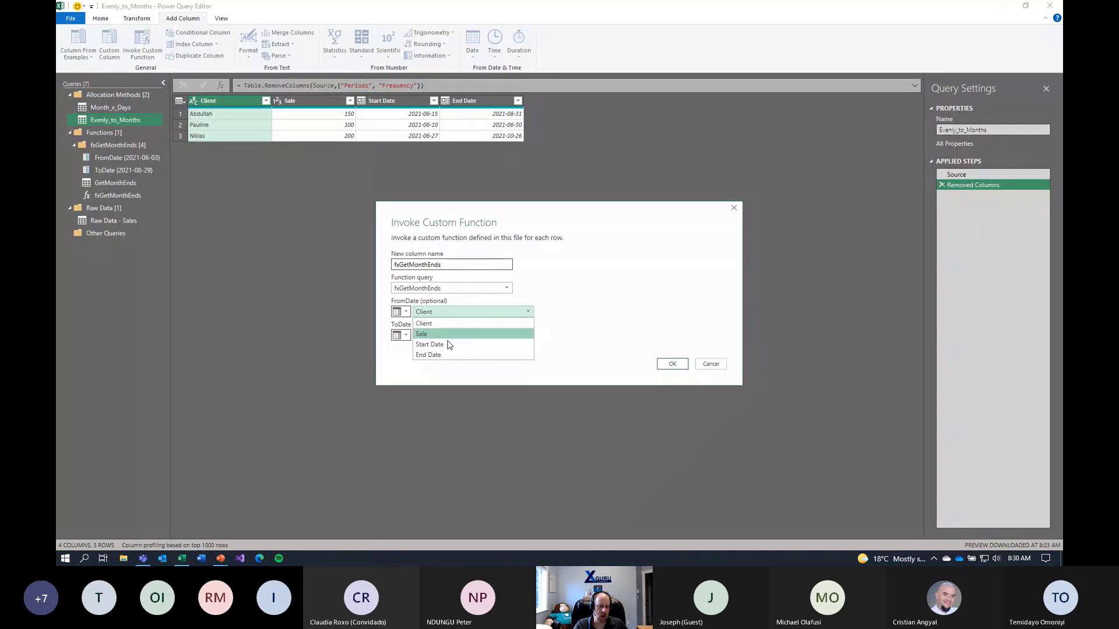
click(449, 344)
click(452, 335)
click(448, 378)
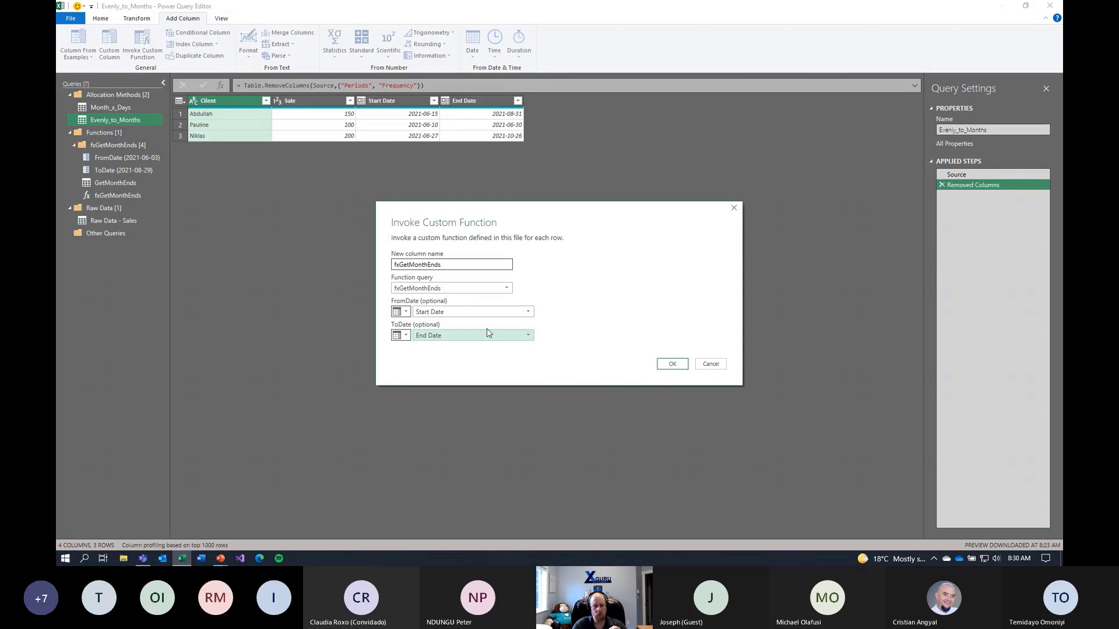
click(666, 365)
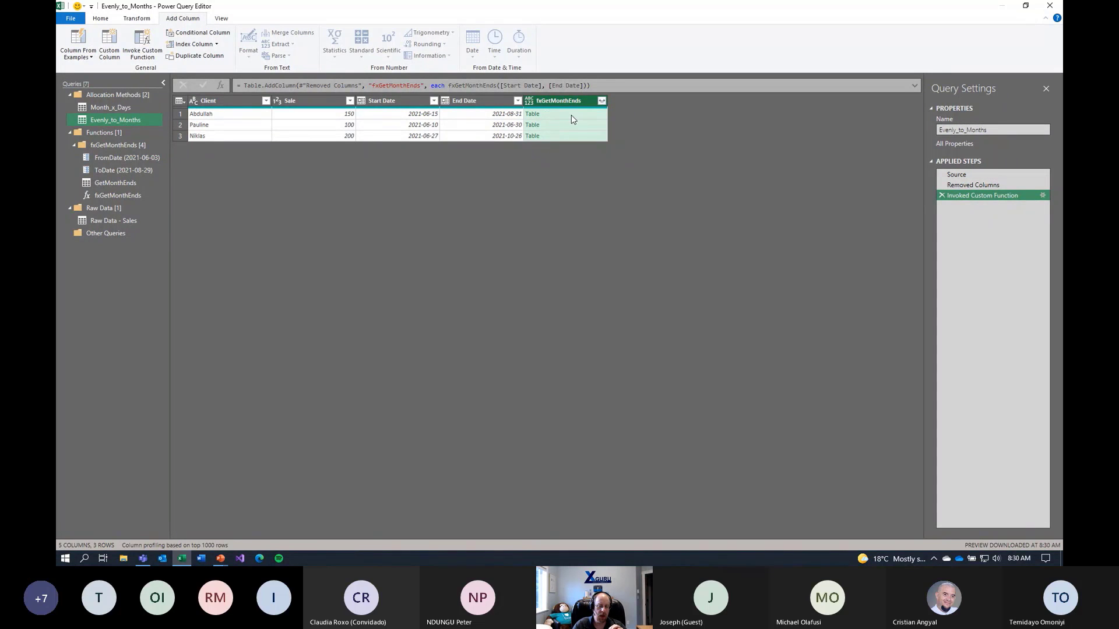
click(569, 115)
drag(342, 478, 349, 210)
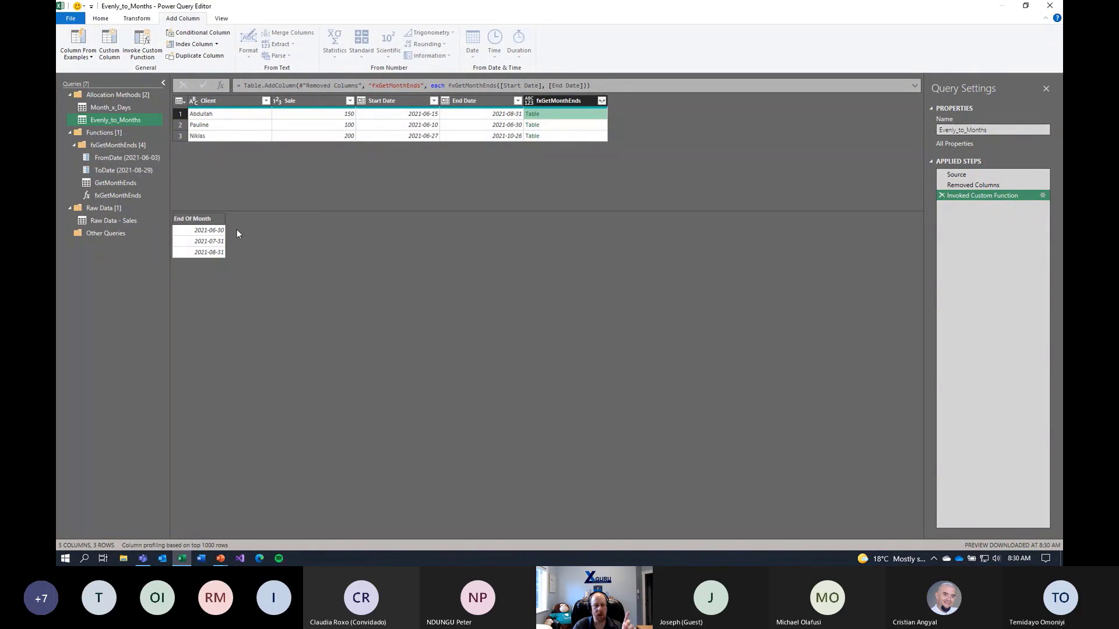
click(573, 126)
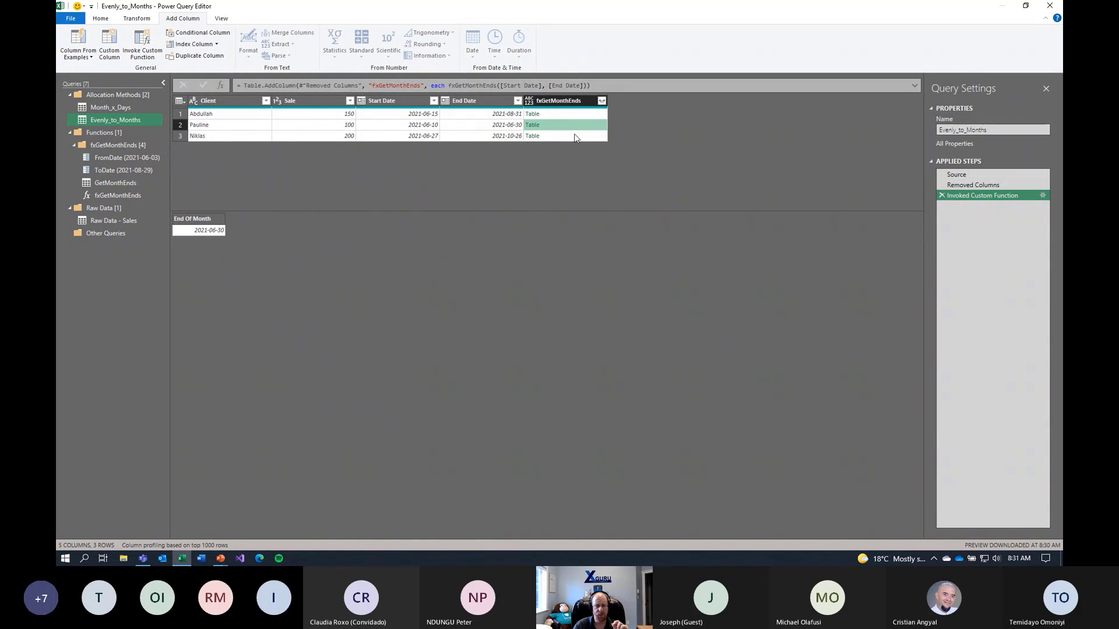
click(576, 136)
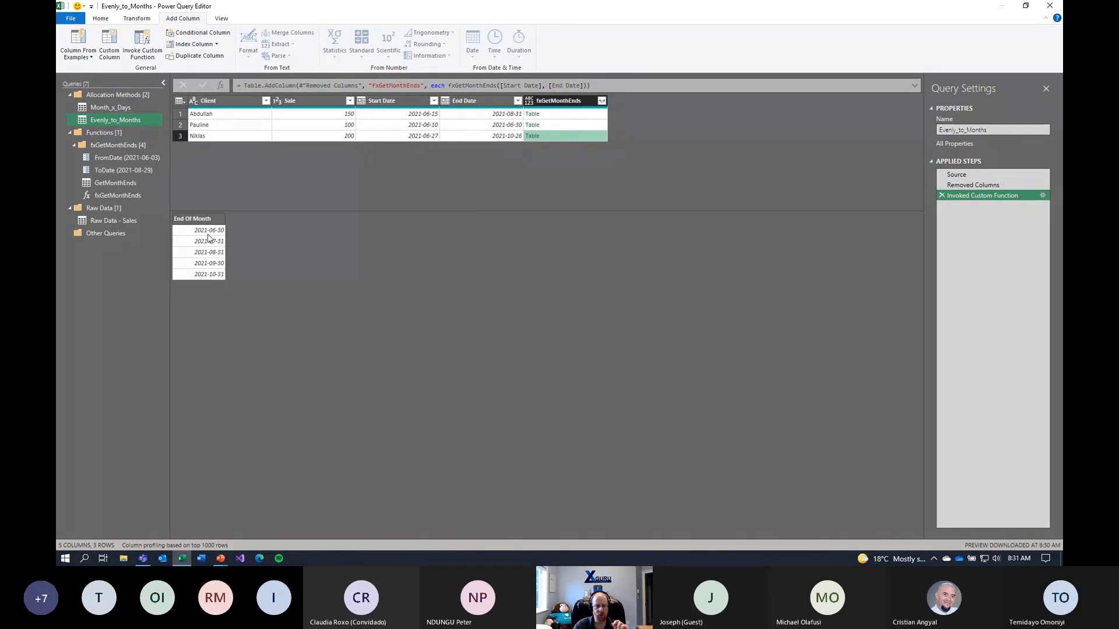
- Delete the GetMonthEnds query from the fxGetMonthEnds group
click(131, 184)
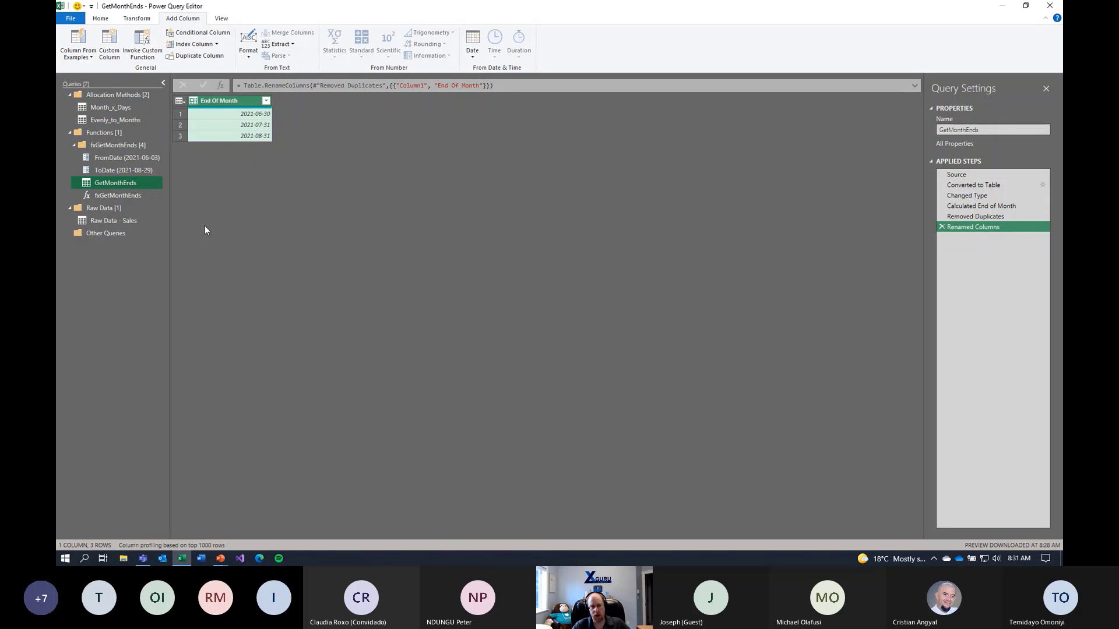
key(Delete)
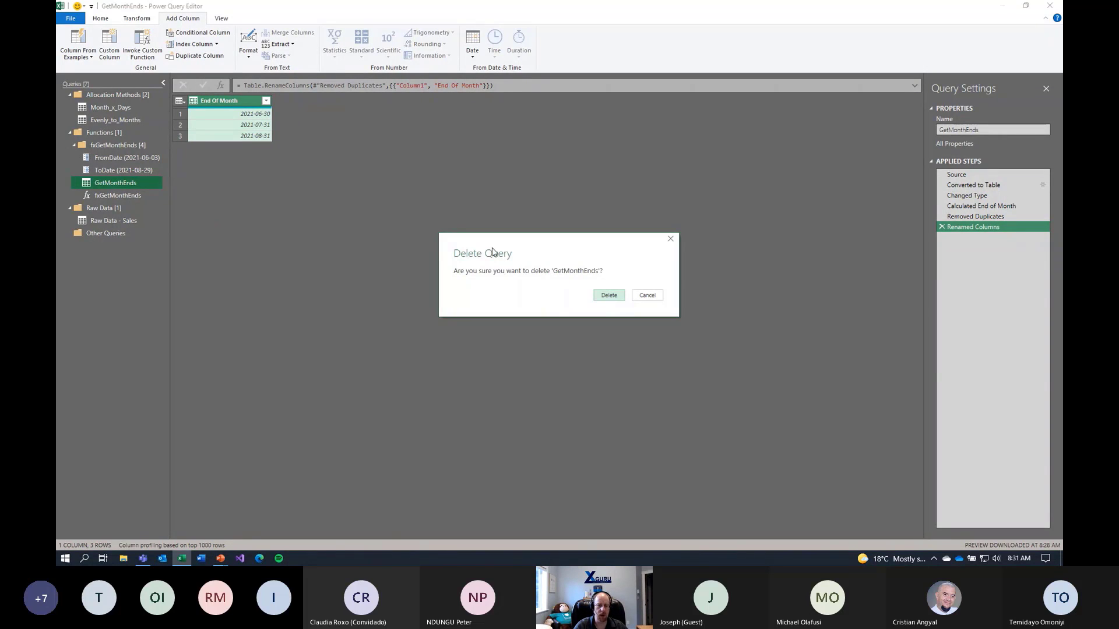
click(601, 299)
- Delete the FromDate and ToDate parameters from the fxGetMonthEnds group
click(111, 158)
shift+click(113, 170)
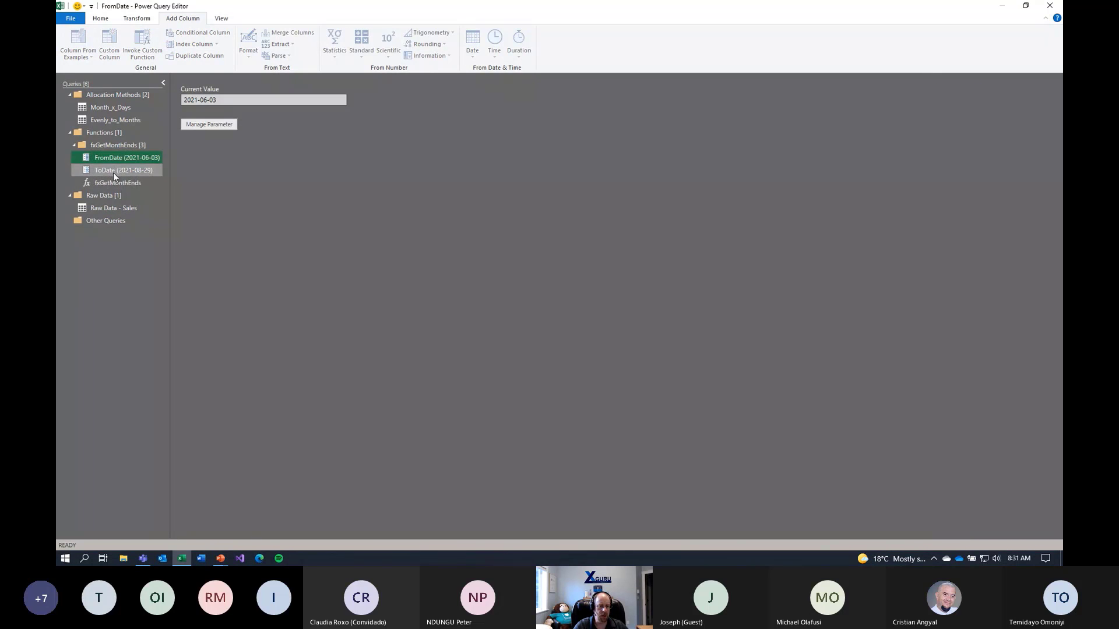
key(Delete)
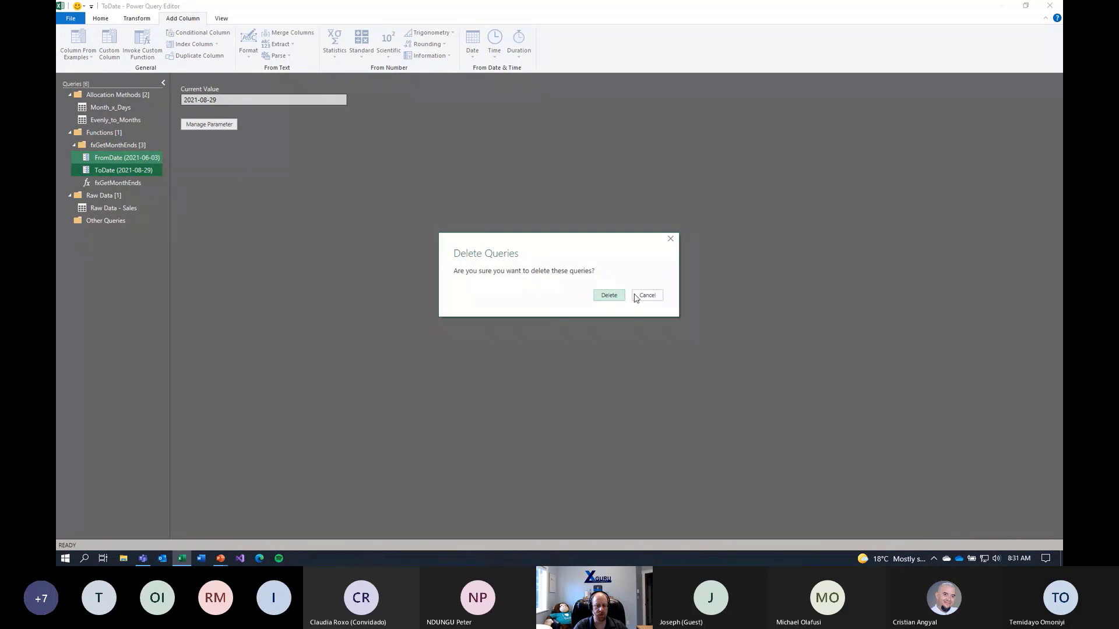
click(597, 296)
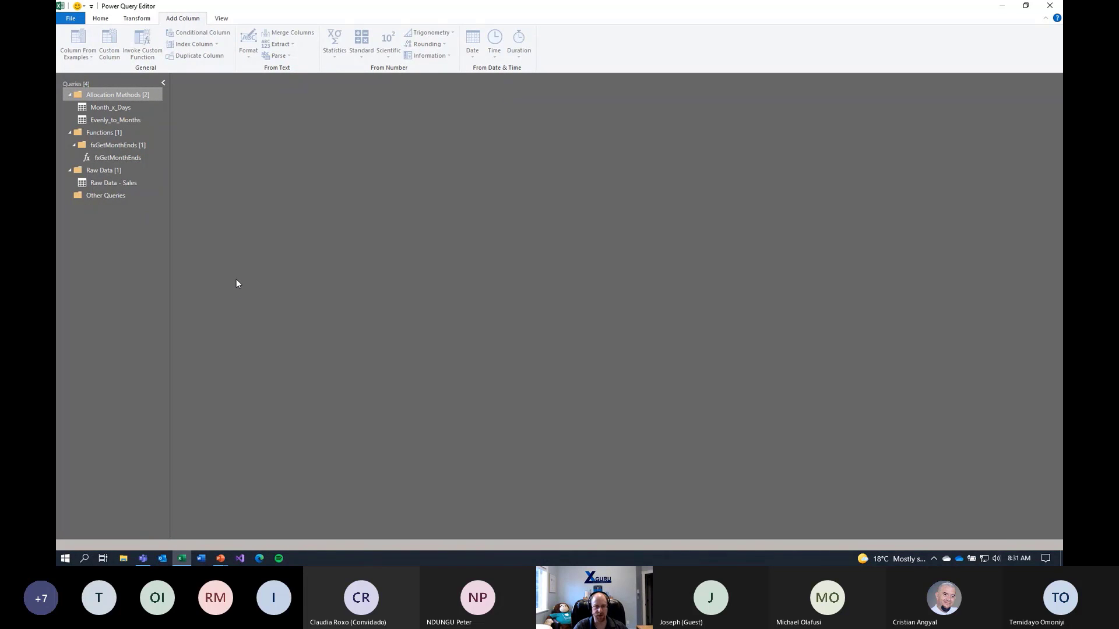
- Check the fxGetMonthEnds function and preview the nested month-end table of each row in the Evenly_to_Months query
click(137, 161)
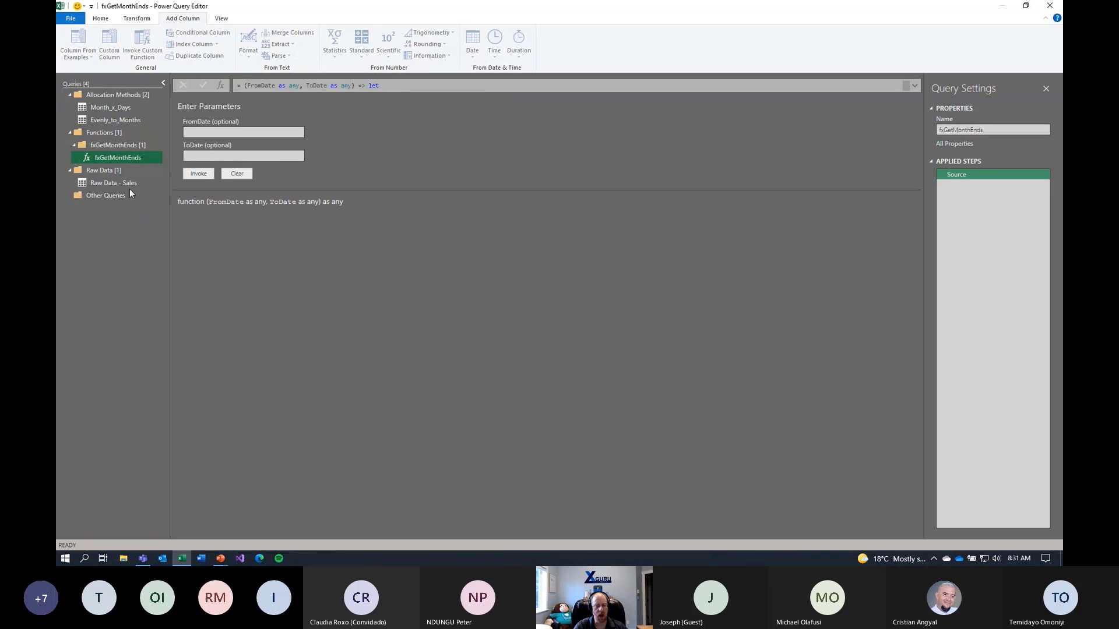
click(125, 119)
click(582, 115)
click(582, 123)
click(582, 136)
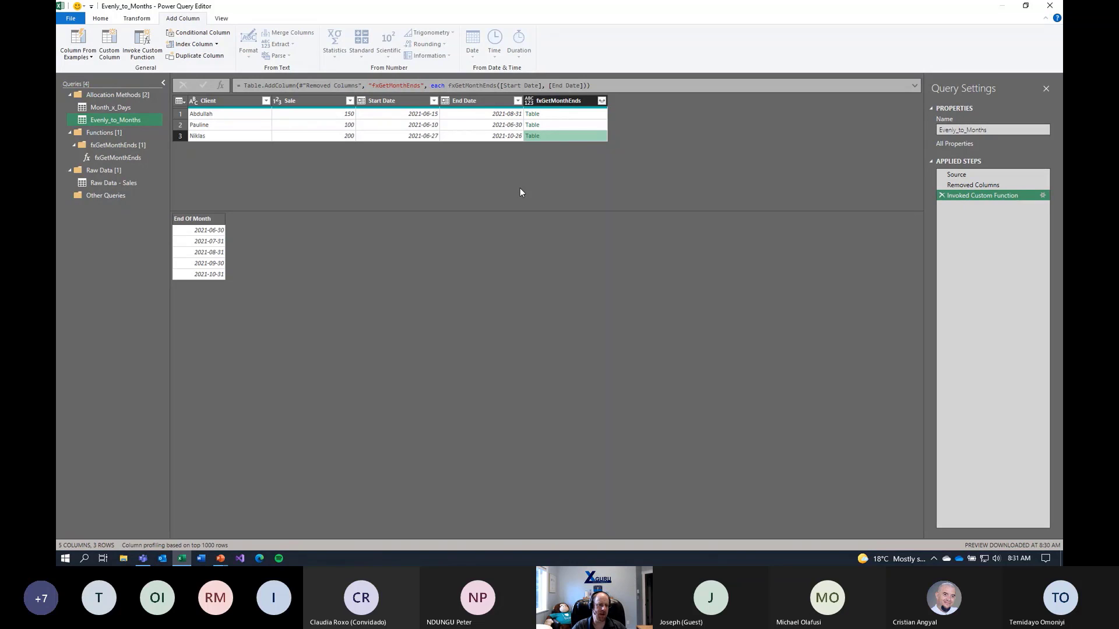
click(110, 158)
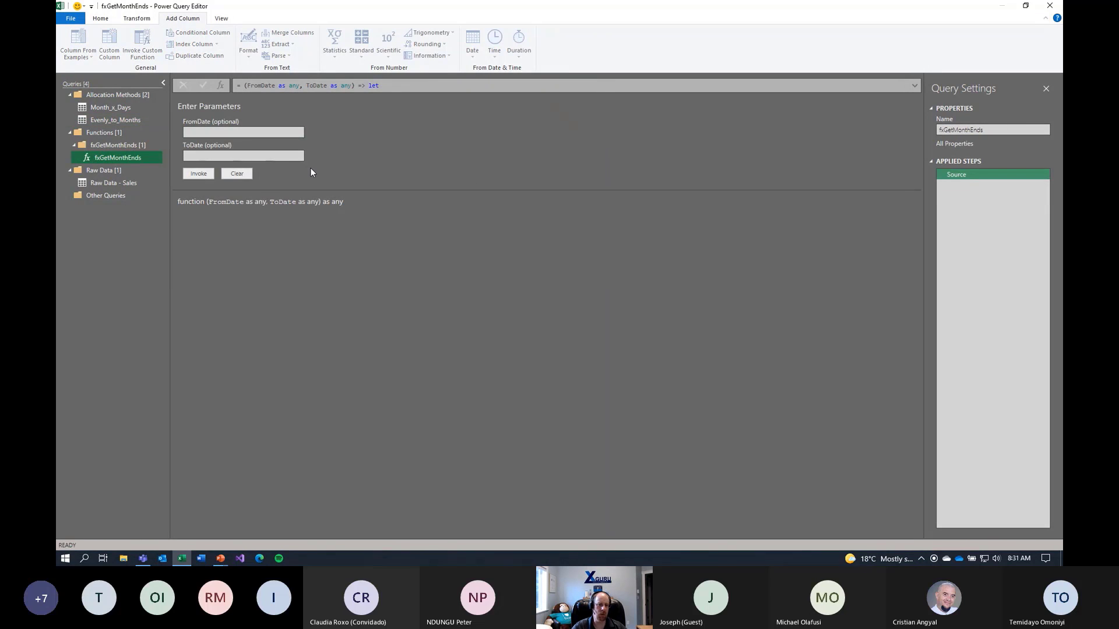
click(120, 119)
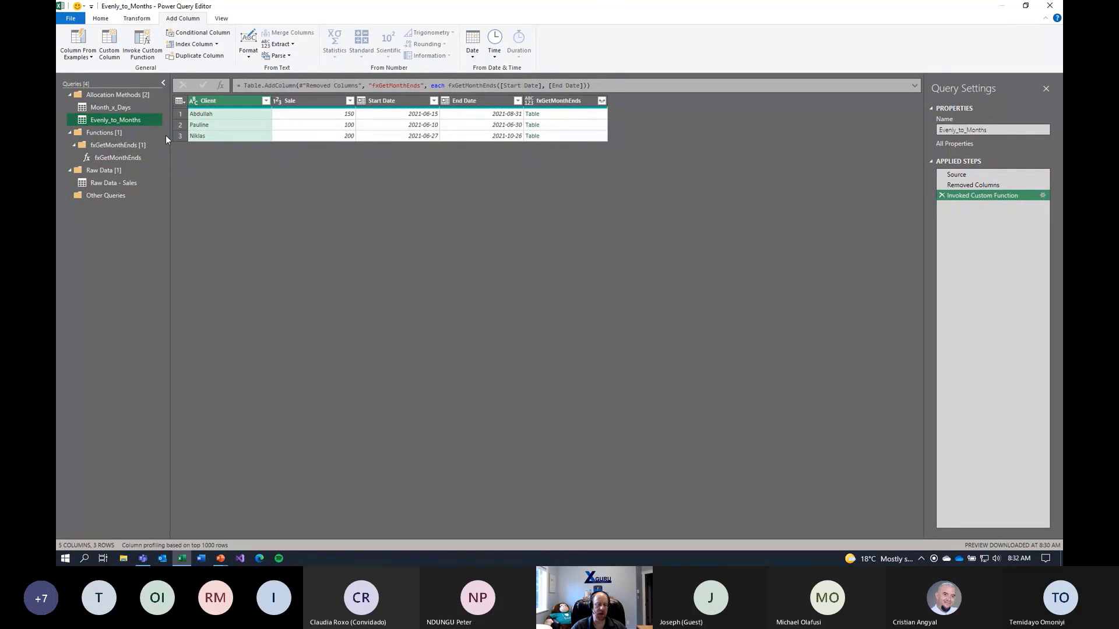
click(596, 116)
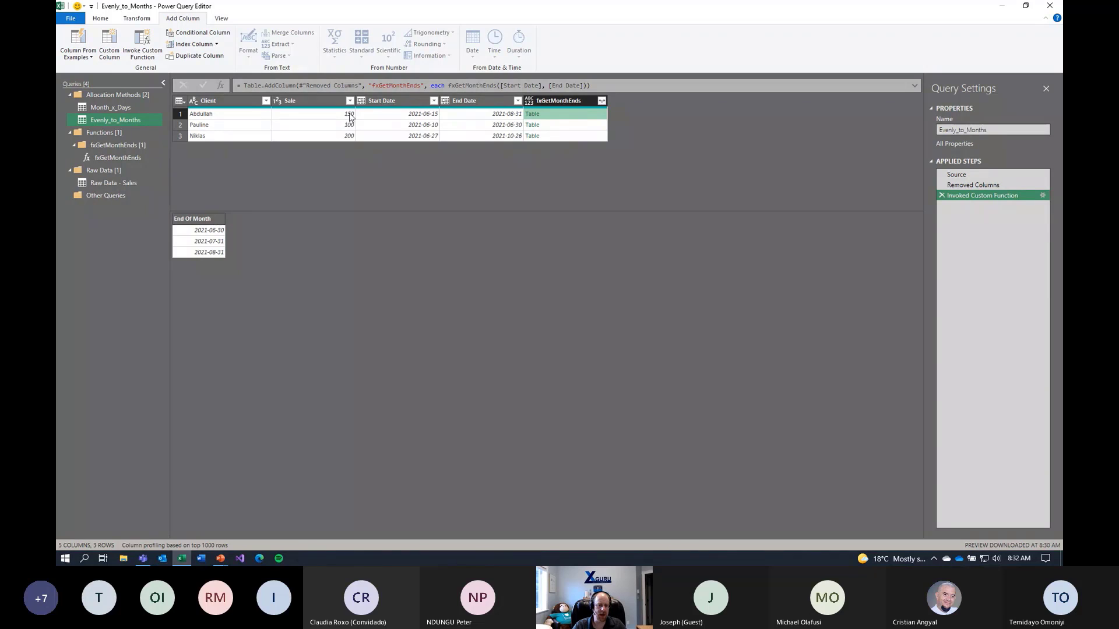
click(553, 125)
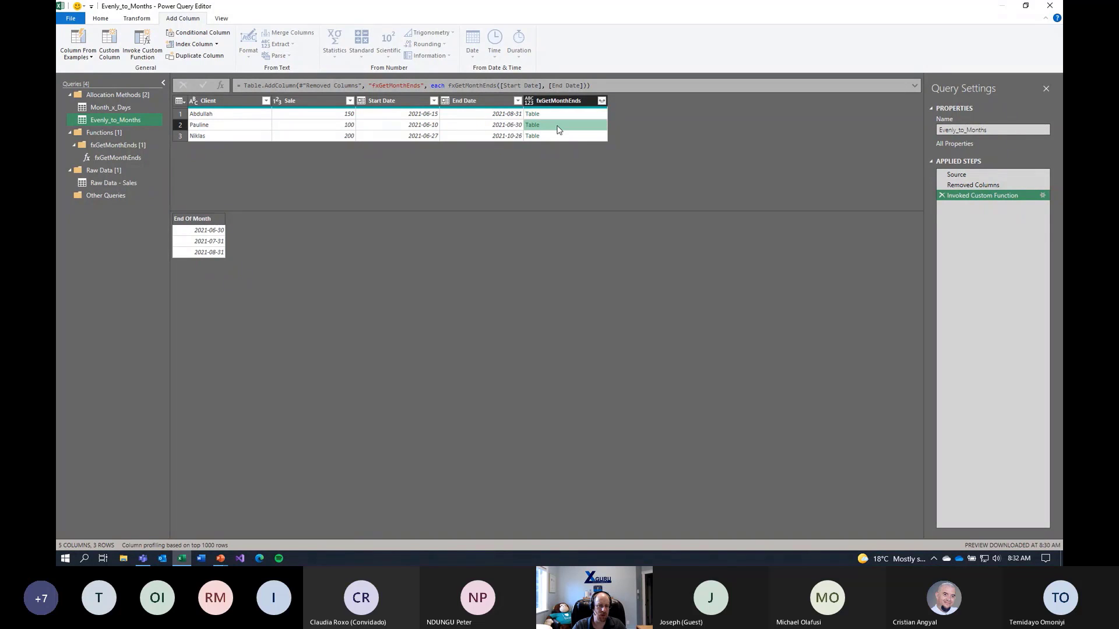
click(554, 137)
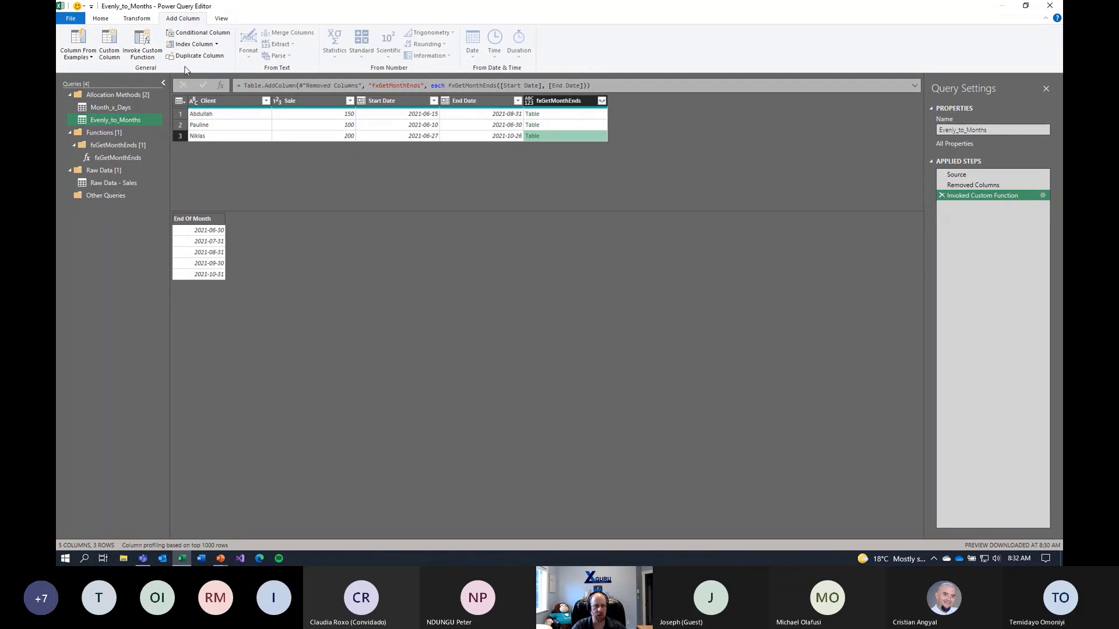
- Start a custom column named Amount in Evenly_to_Months, with its formula beginning with the Sale column
click(110, 52)
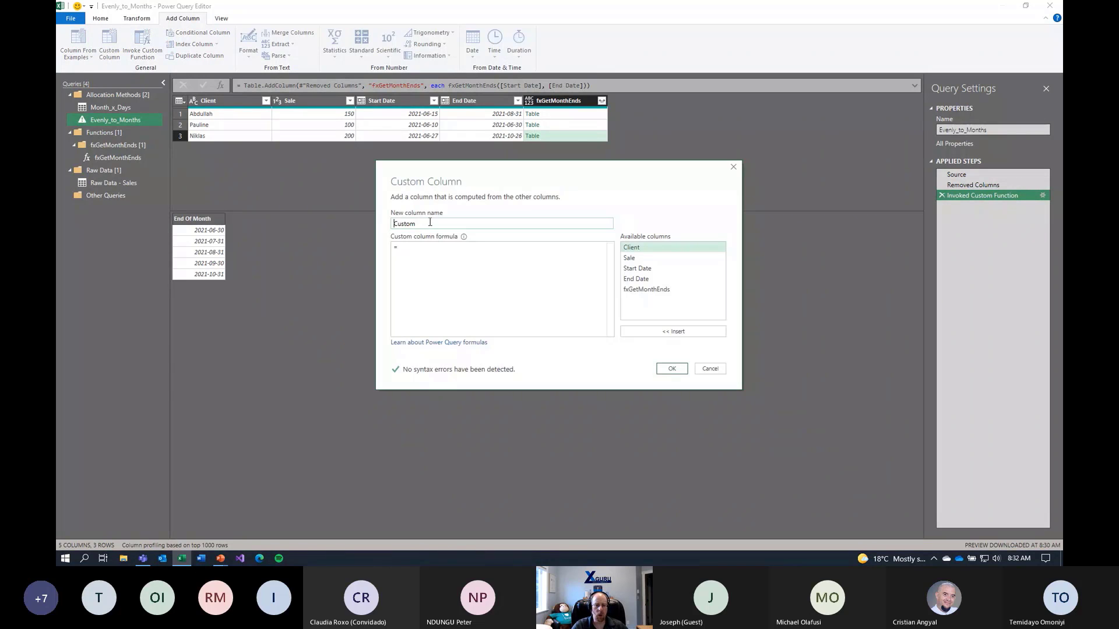
text(Amount)
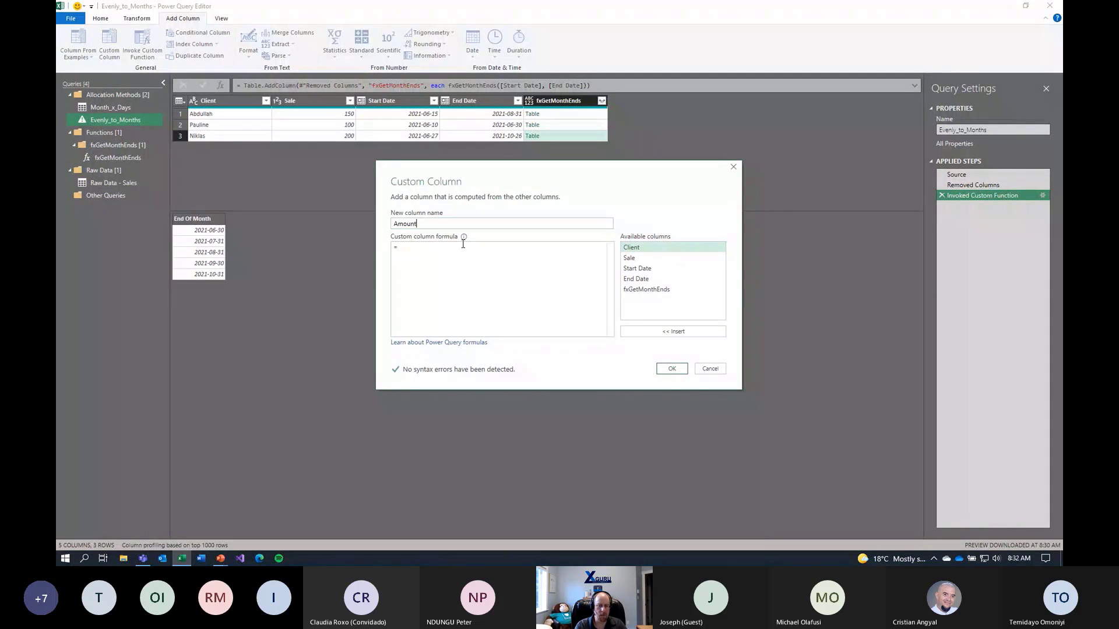
click(462, 247)
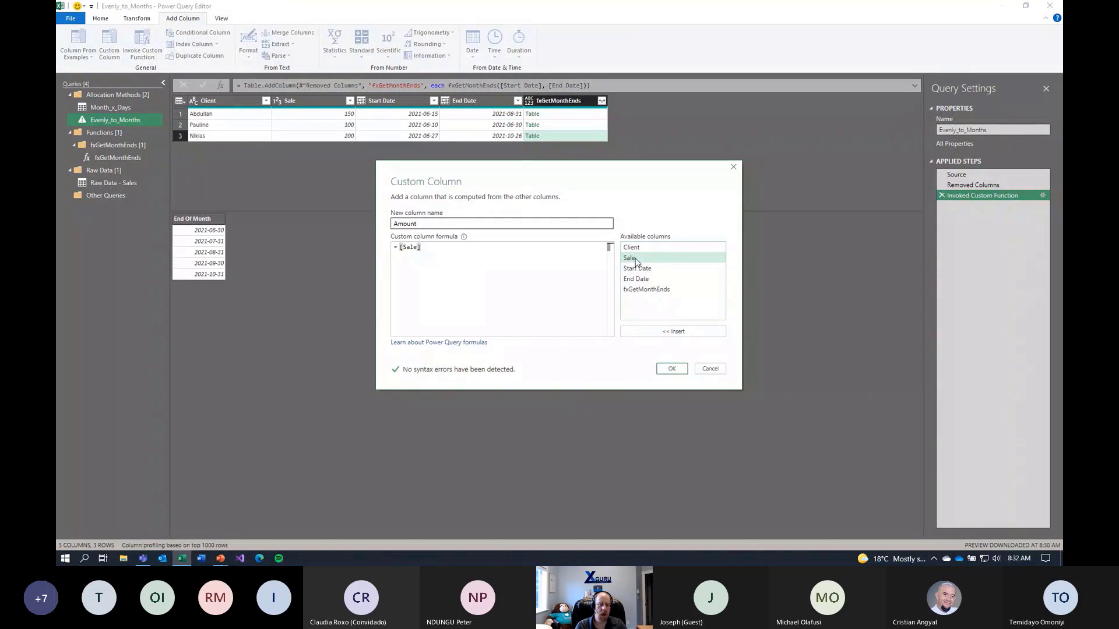
- Complete the Amount formula as [Sale] / Table.RowCount( [fxGetMonthEnds] ) and add the column
text(/ Tbal)
text(e)
key(BackSpace)
key(BackSpace)
key(BackSpace)
key(BackSpace)
text(albe.)
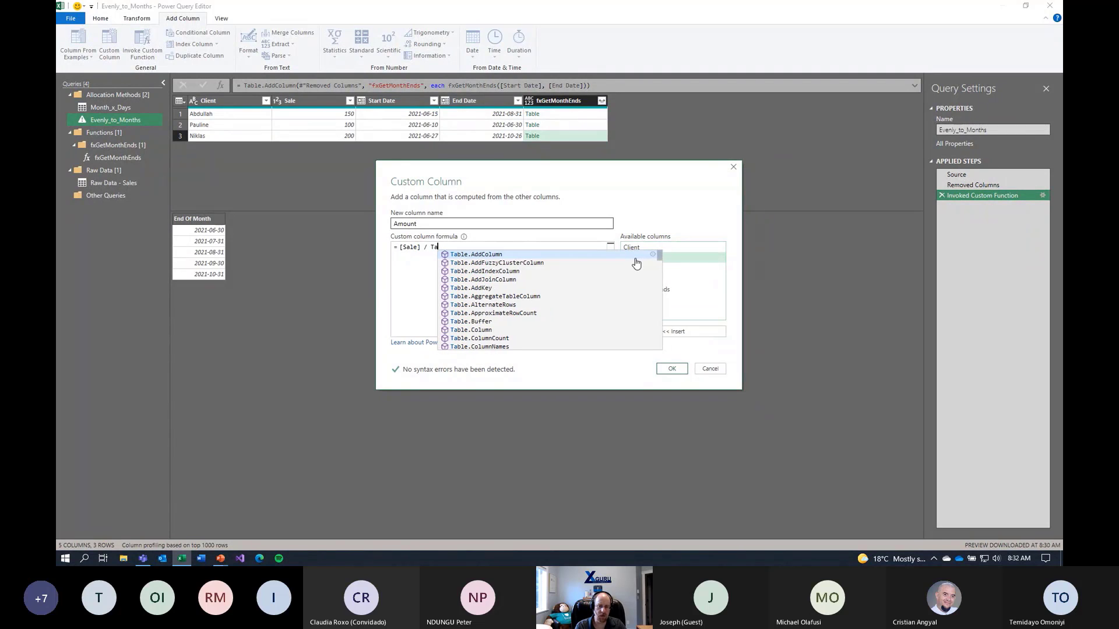
key(BackSpace)
key(BackSpace)
key(BackSpace)
key(BackSpace)
text(ble)
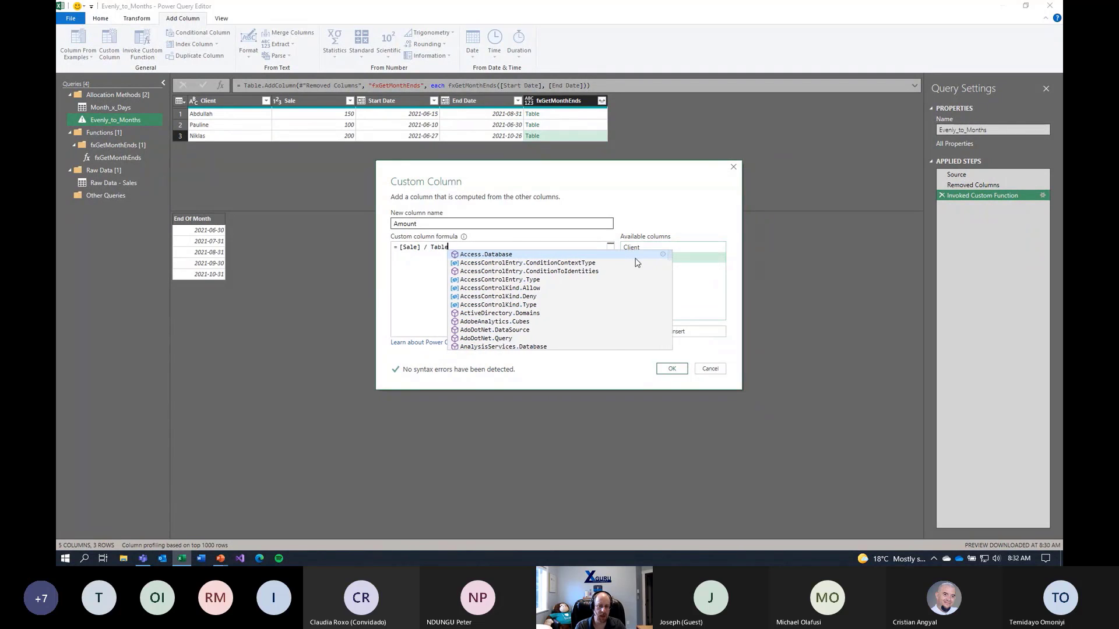
text(.RowCount)
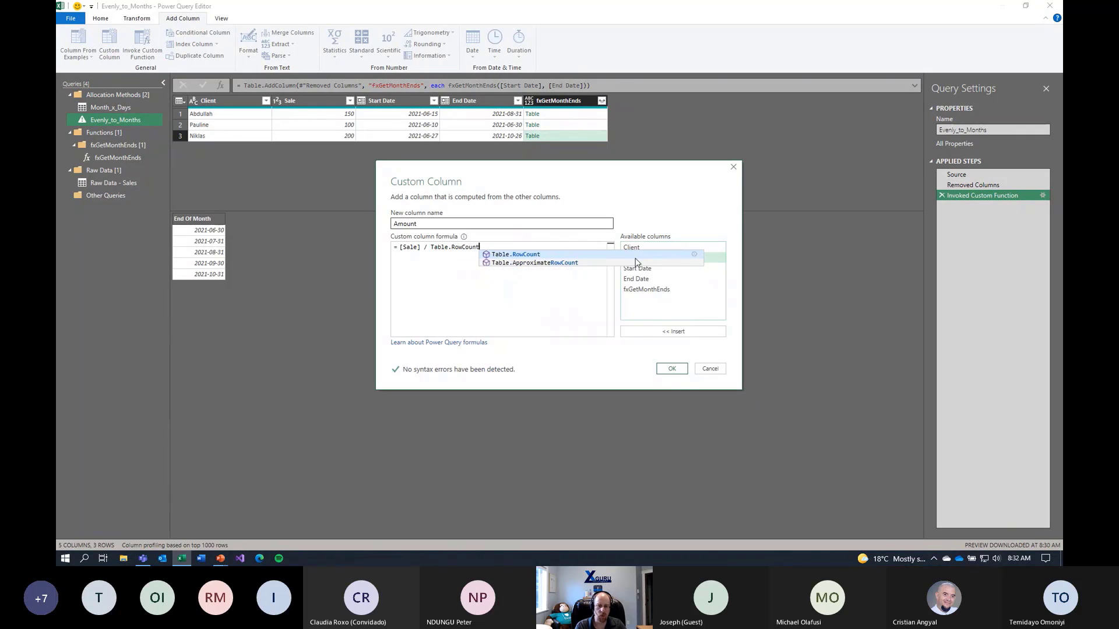
text(()
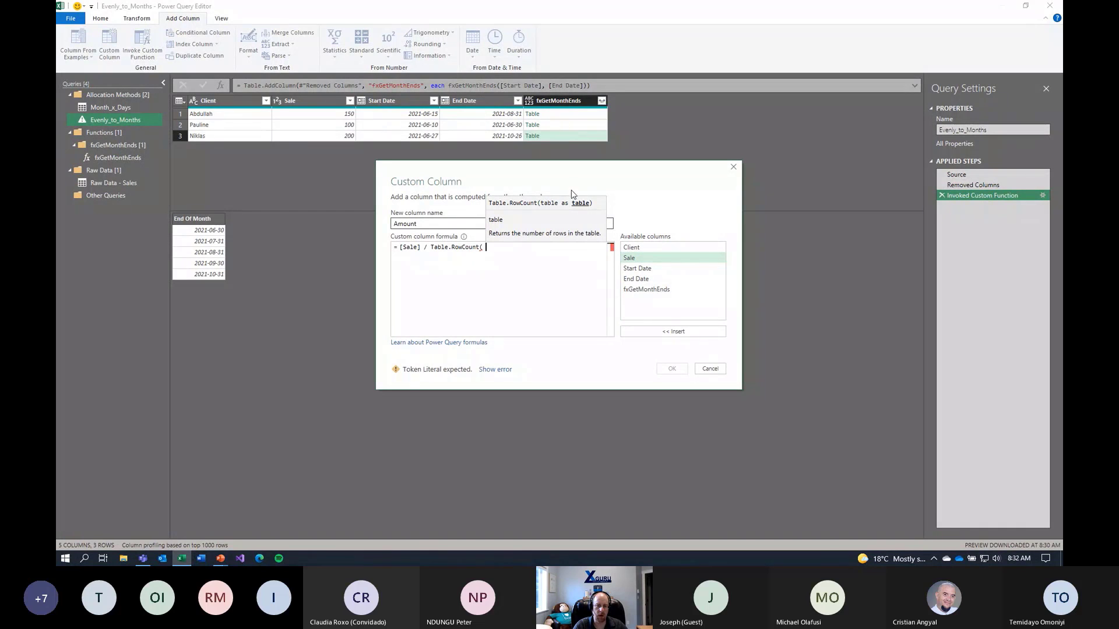
double_click(636, 290)
text())
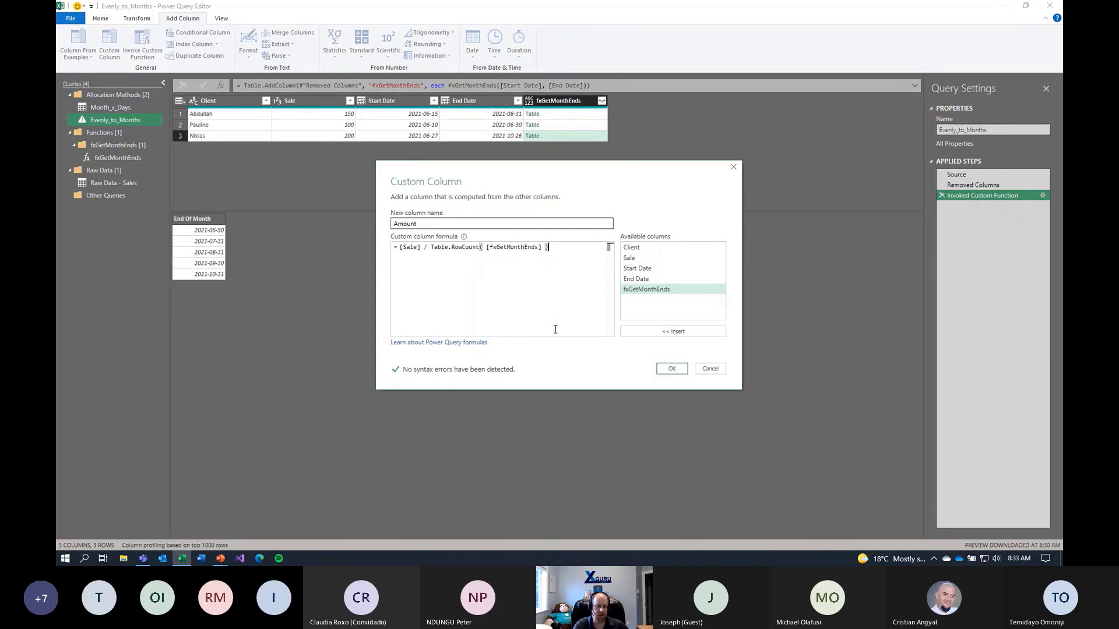
click(671, 369)
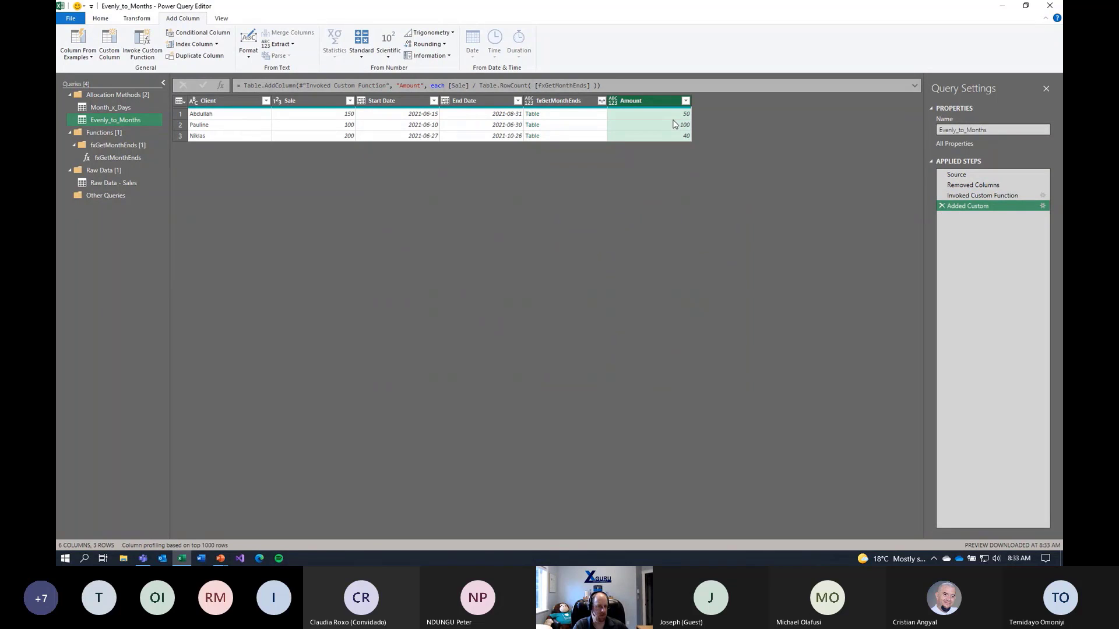
- Preview the nested tables beside Amount, and expand fxGetMonthEnds to End Of Month without the original column name as prefix
click(590, 118)
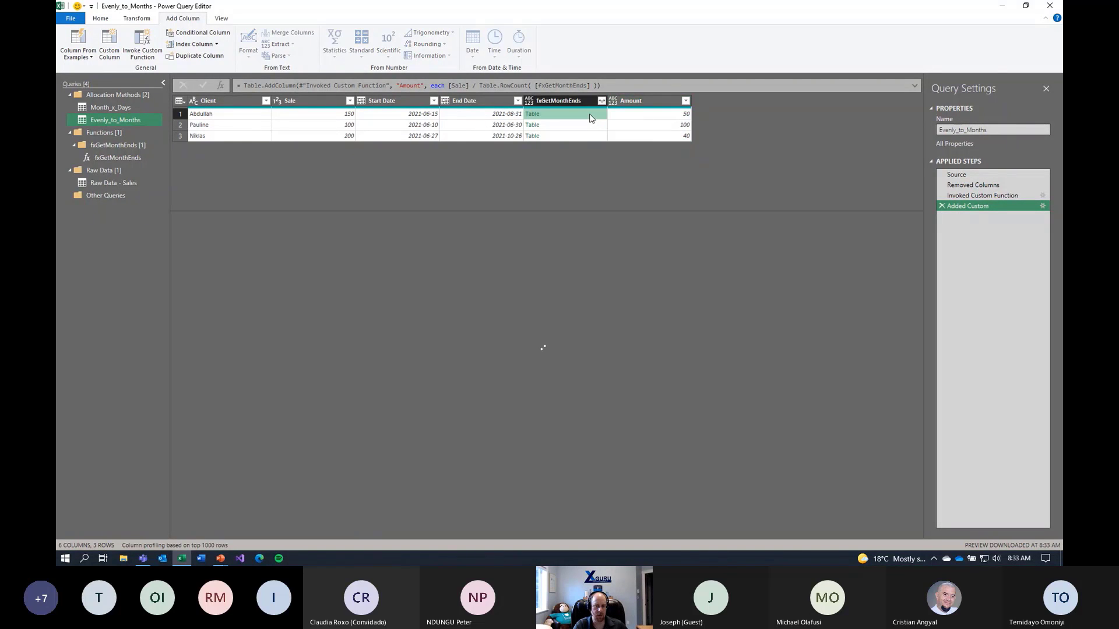
click(586, 125)
click(578, 135)
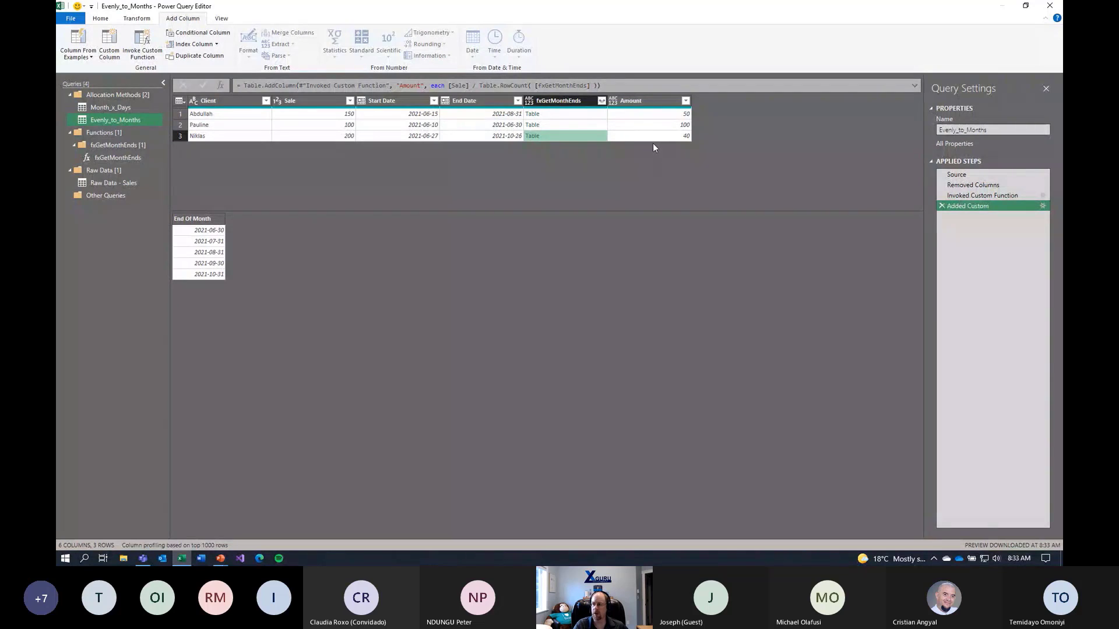
click(601, 101)
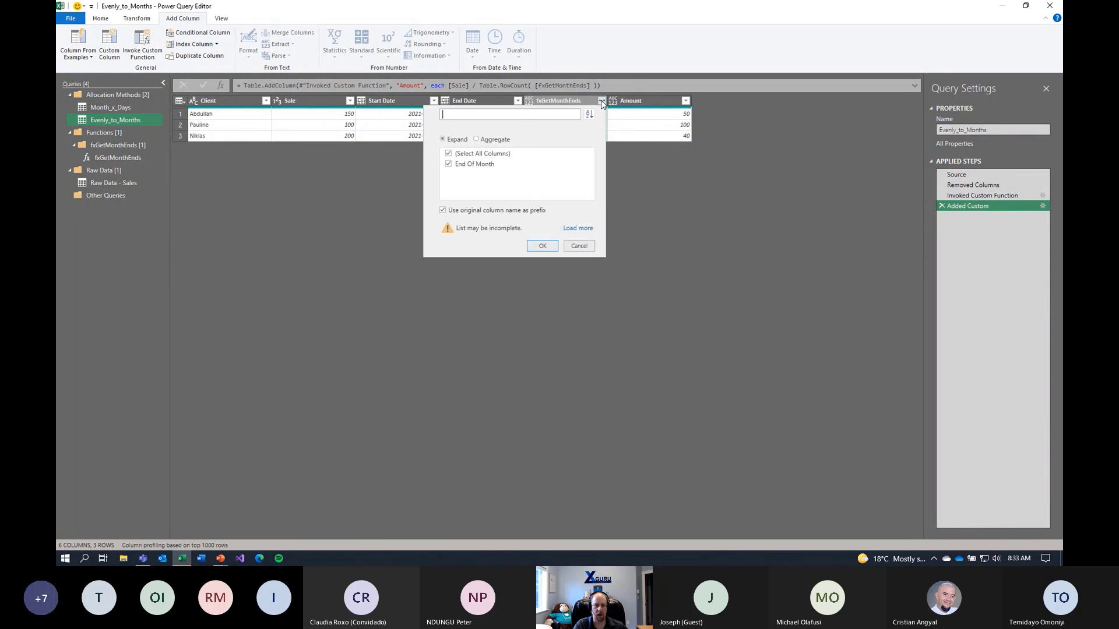
click(443, 211)
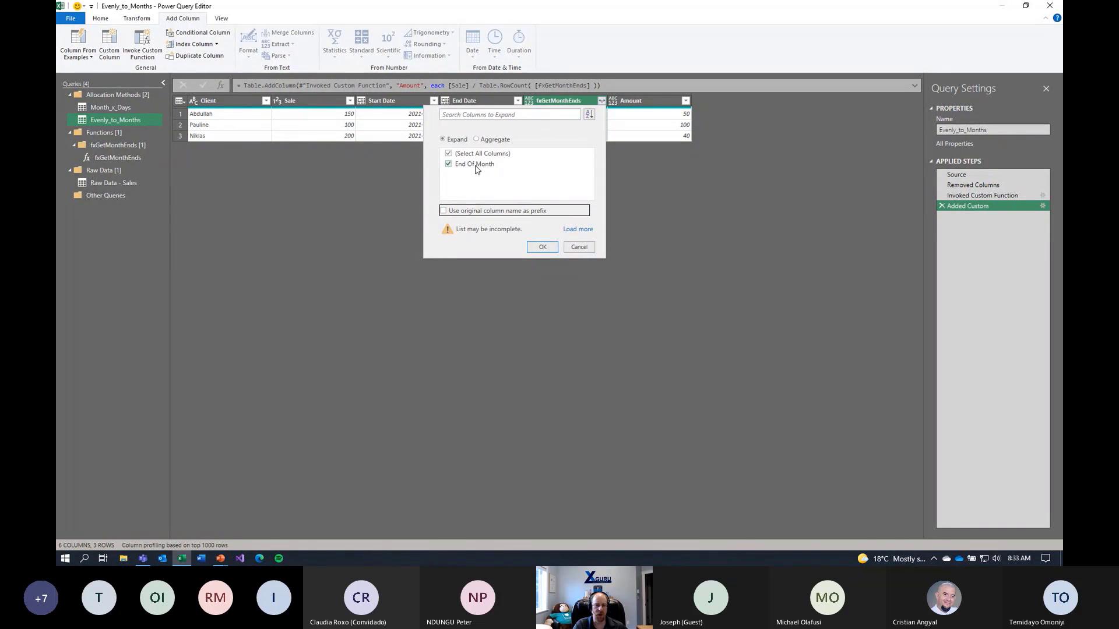
click(538, 249)
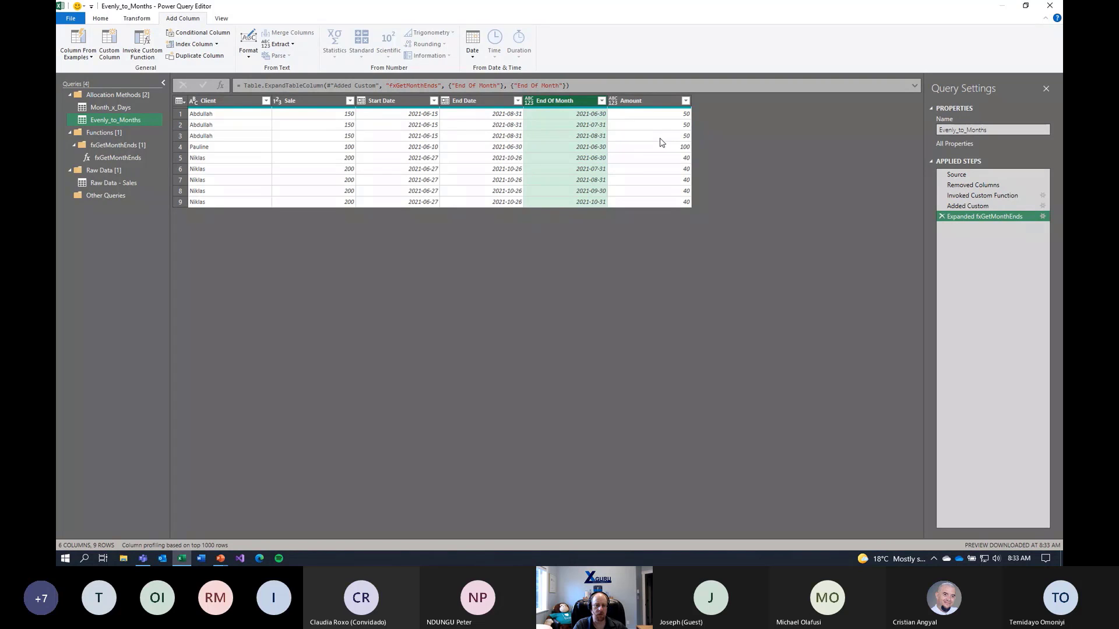
- Keep only the Client, End Of Month and Amount columns, removing all others
click(233, 105)
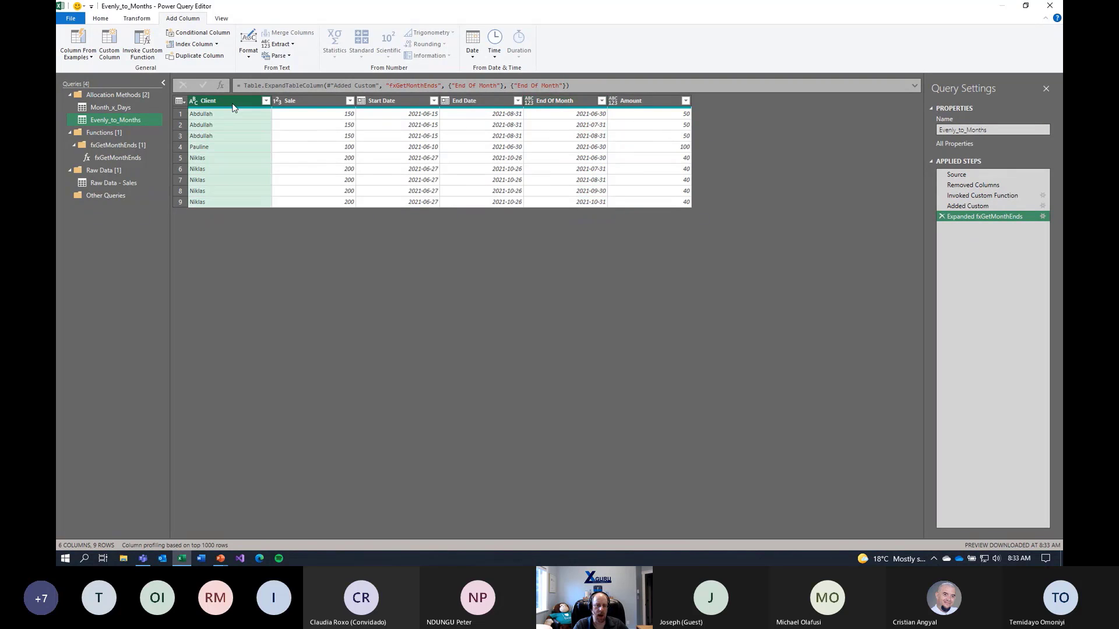
ctrl+click(563, 103)
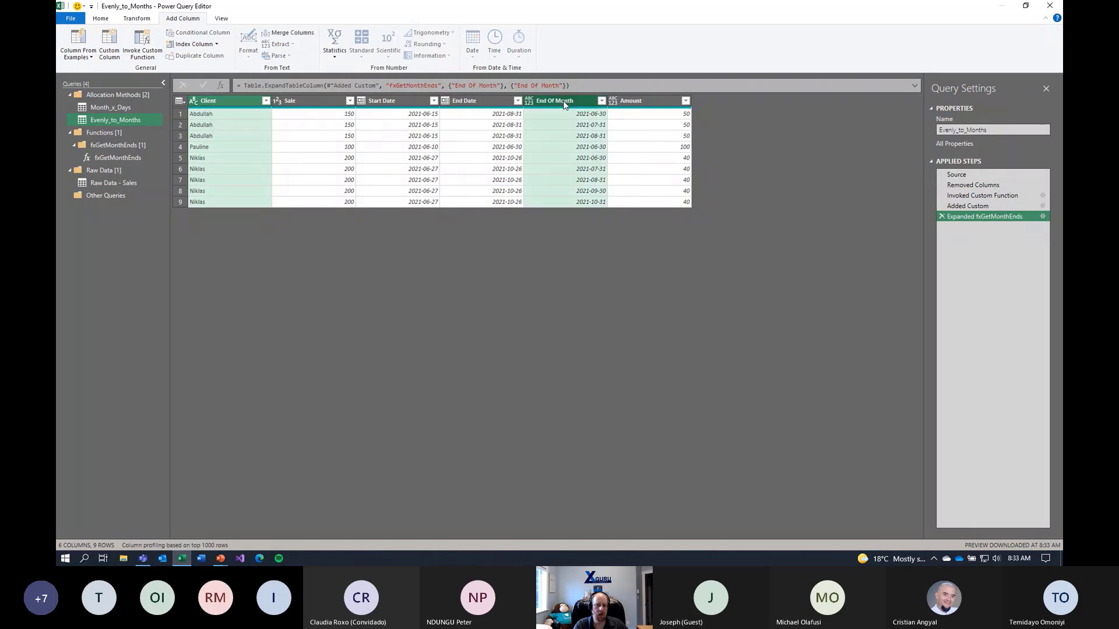
ctrl+click(650, 103)
right_click(651, 105)
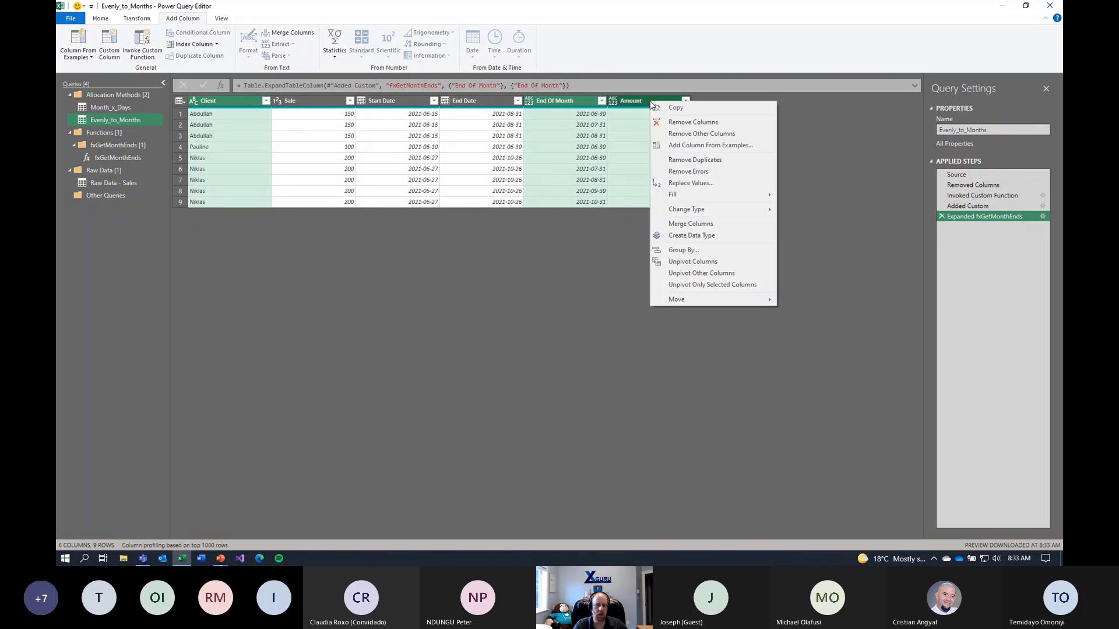
click(698, 134)
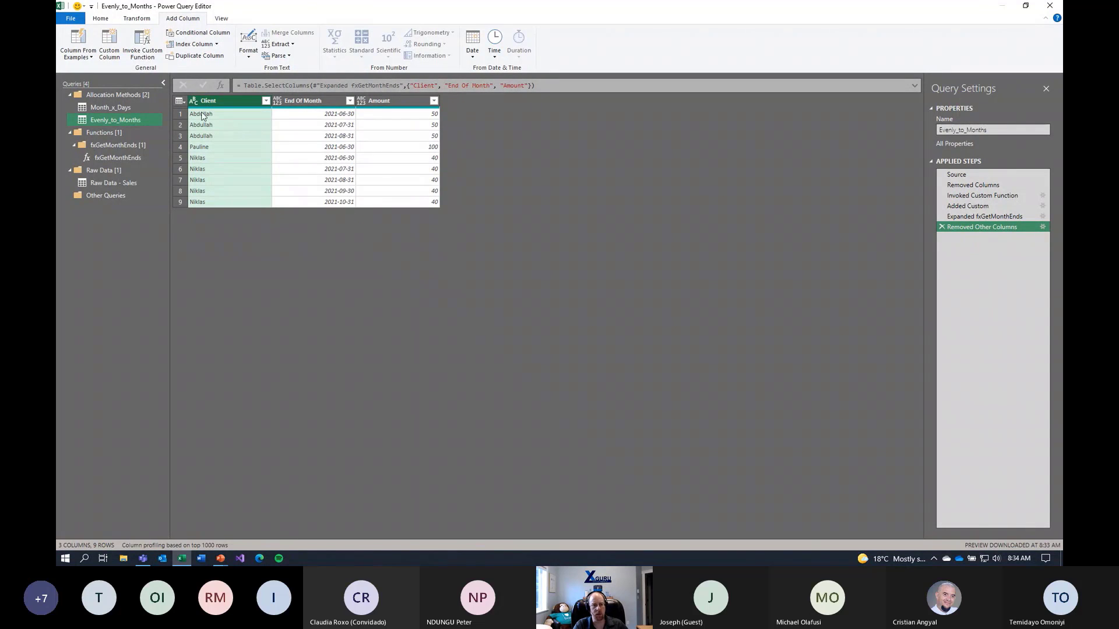
- Detect the data types of all columns in Evenly_to_Months and load the queries to the Excel worksheet
click(138, 19)
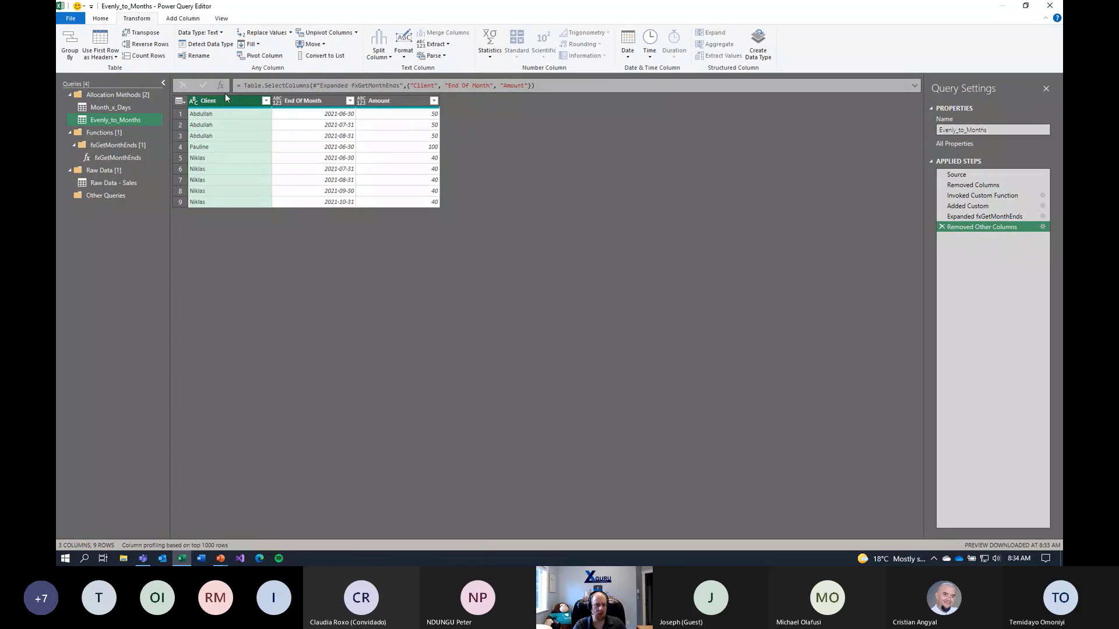
key(ctrl+a)
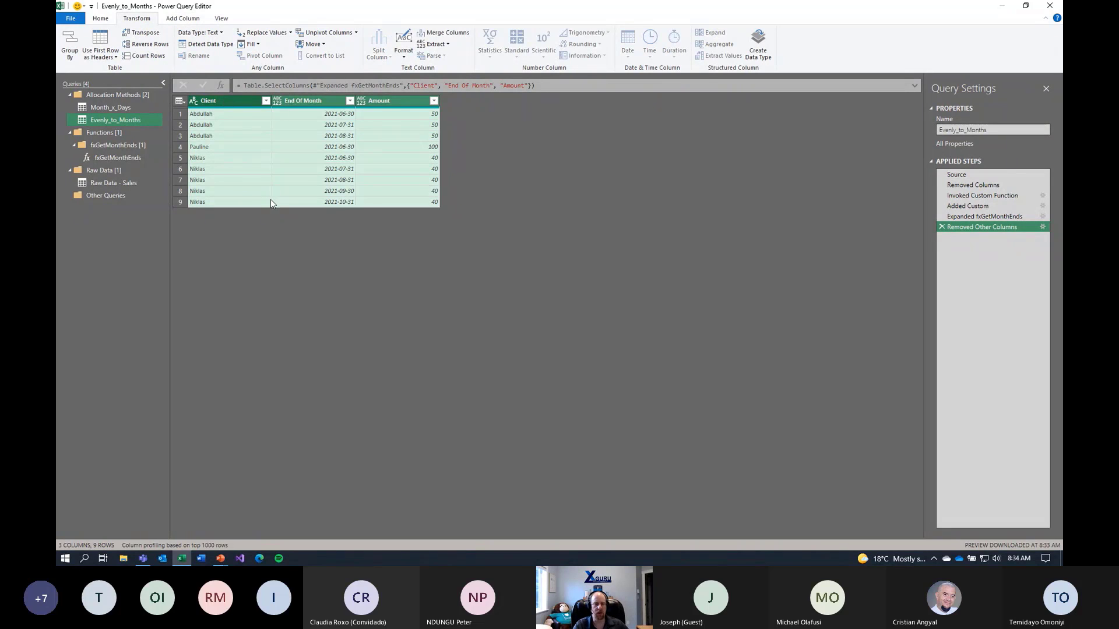
click(205, 44)
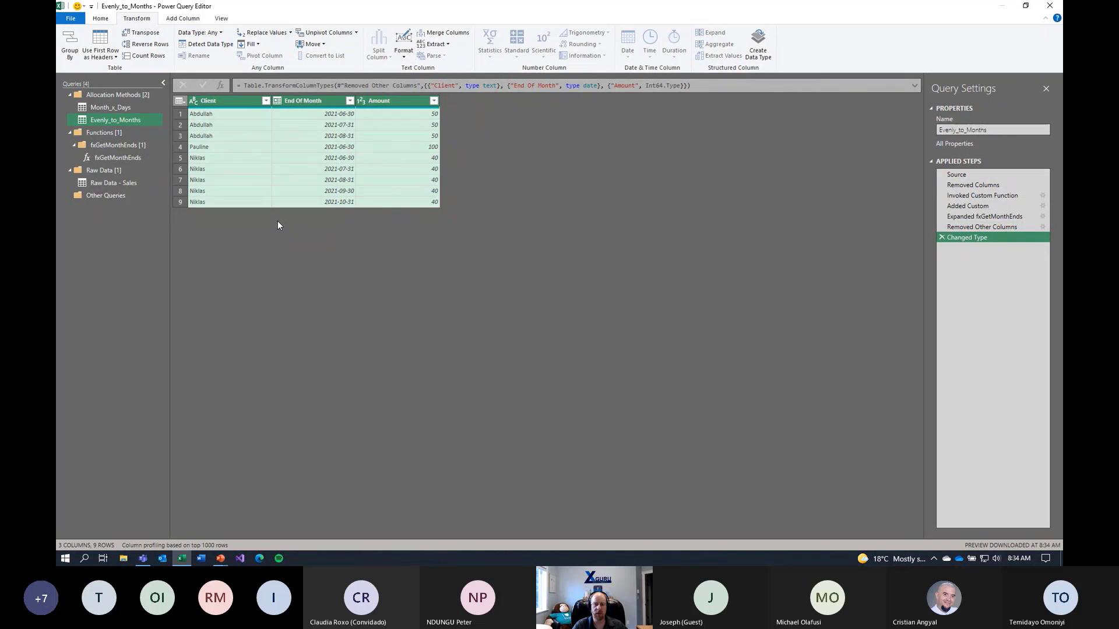
click(101, 18)
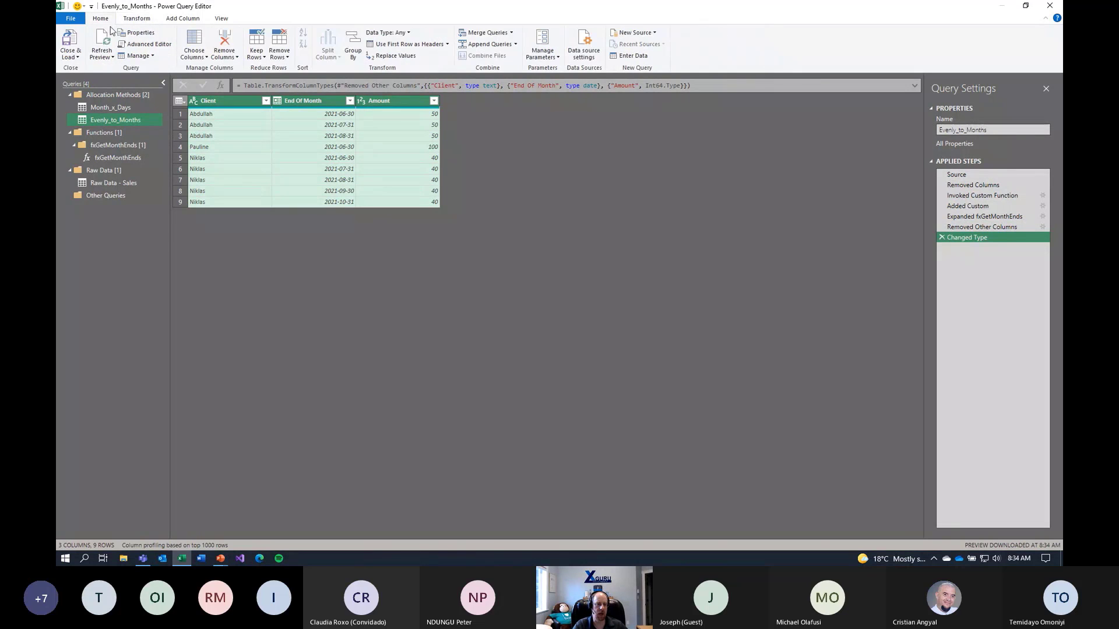
click(71, 40)
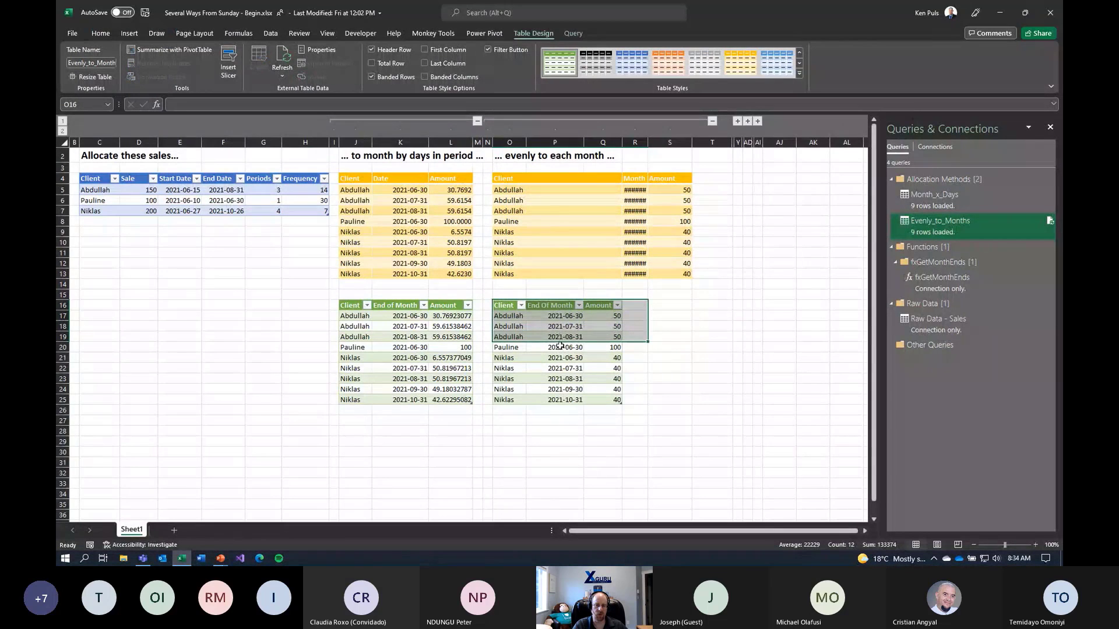
- Delete the blank cells P4:Q13 with the cells shifted left, and compare the evenly-to-each-month sample with the loaded Evenly_to_Months table
drag(556, 178, 605, 274)
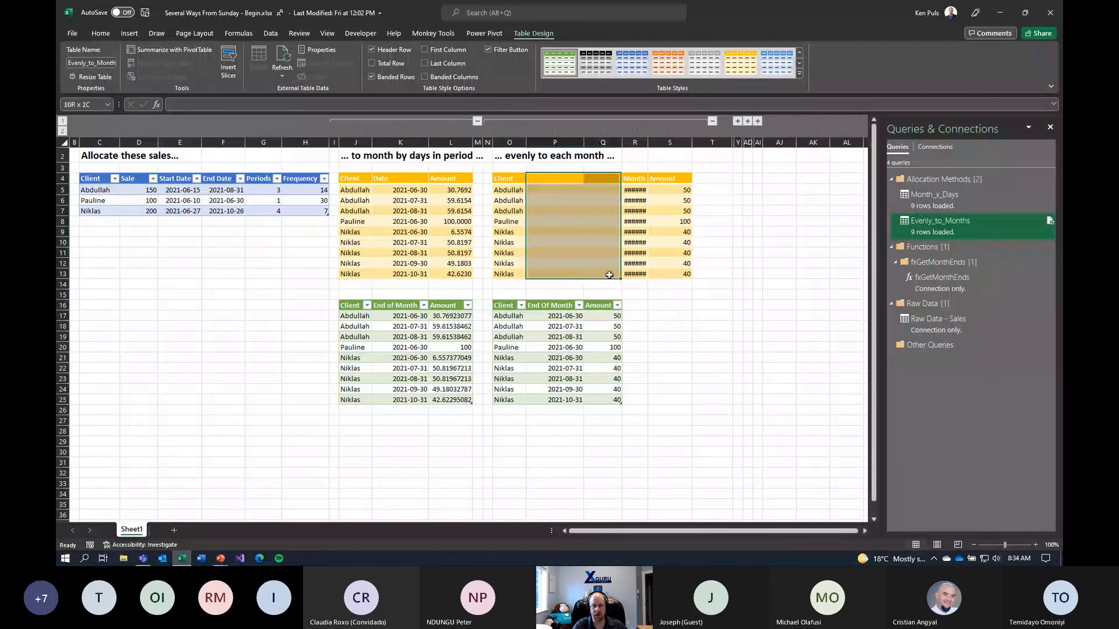
right_click(603, 266)
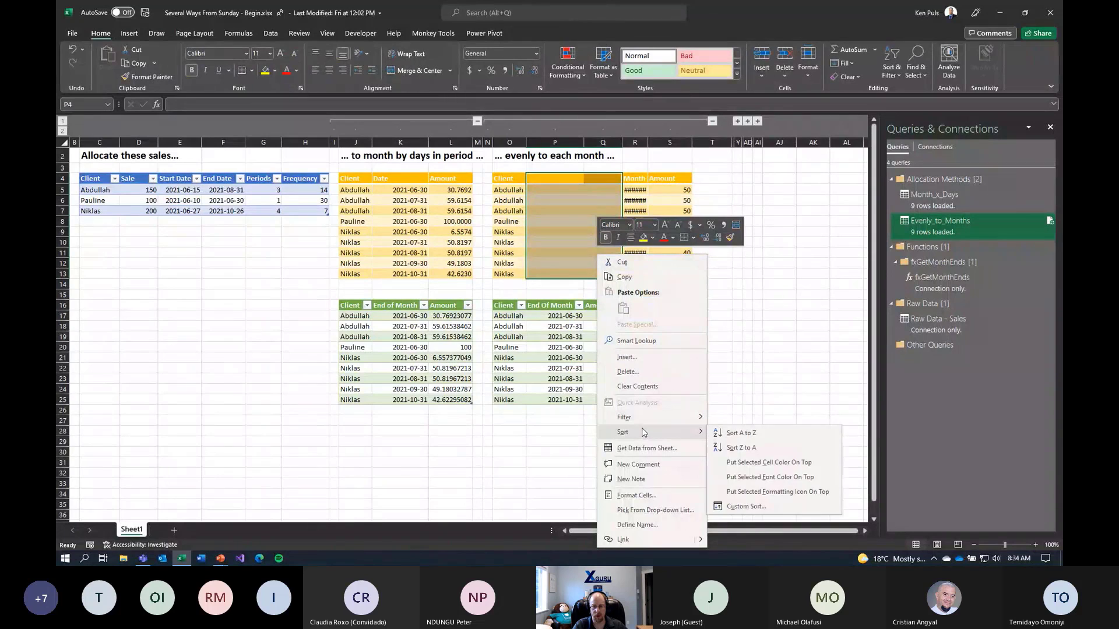
click(629, 372)
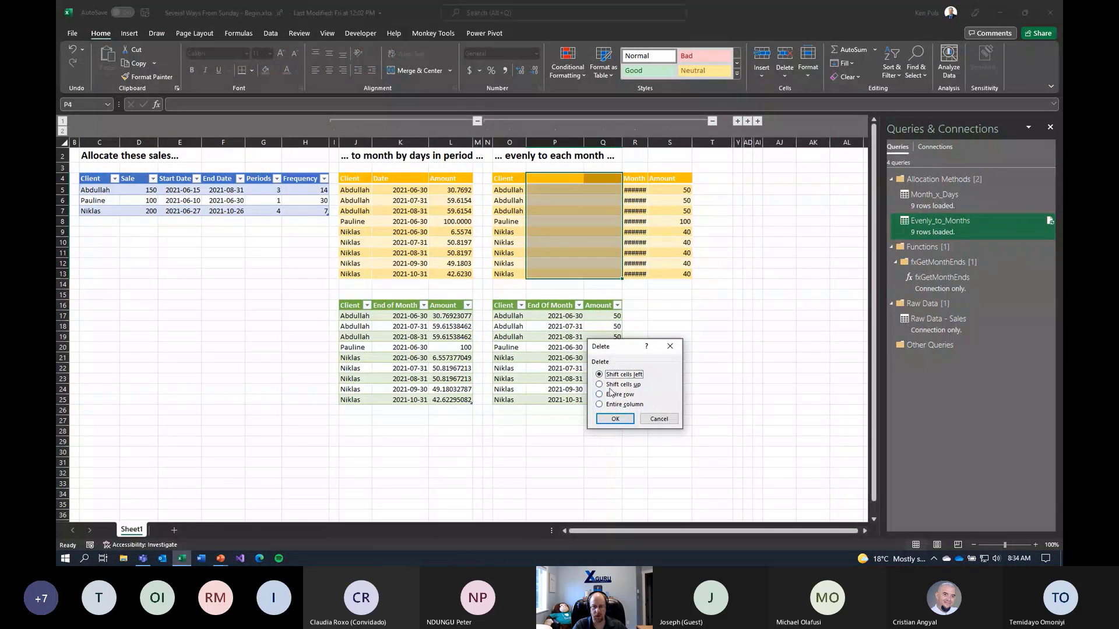
click(614, 419)
click(714, 355)
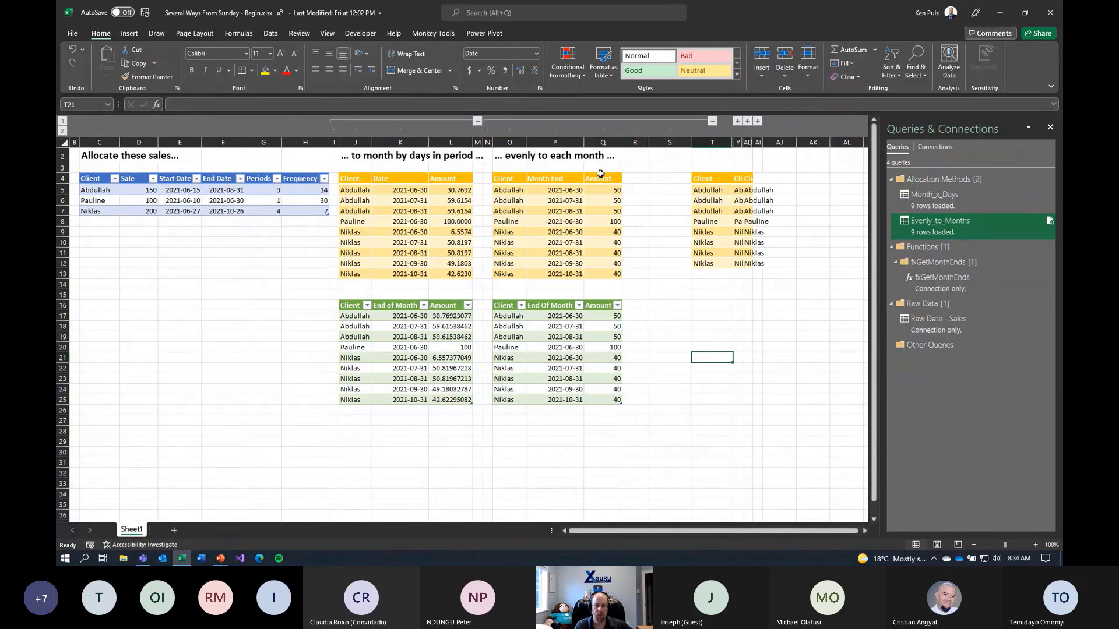
click(523, 194)
drag(523, 193, 600, 270)
drag(520, 316, 607, 404)
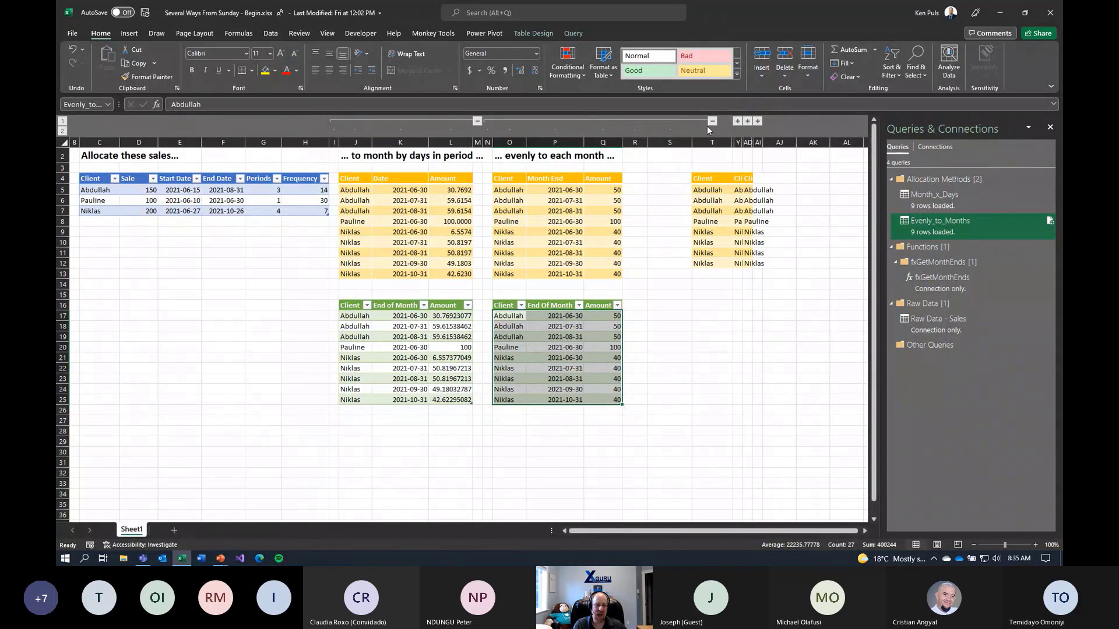
- Set the width of the empty columns R and S to 2
drag(638, 142, 665, 144)
right_click(664, 145)
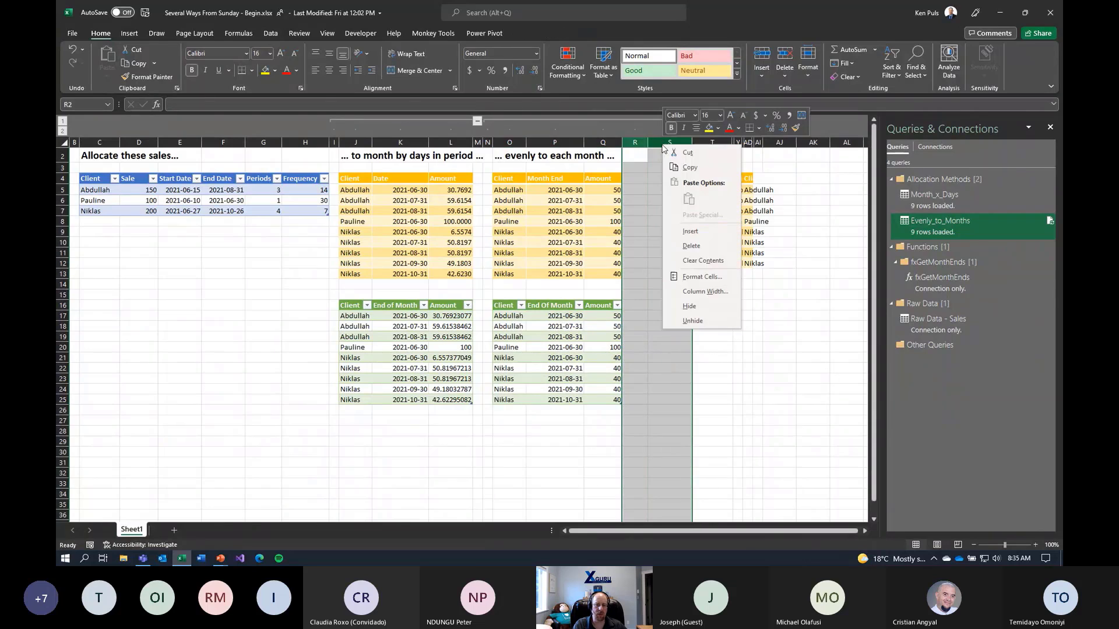
click(705, 292)
text(2)
key(Return)
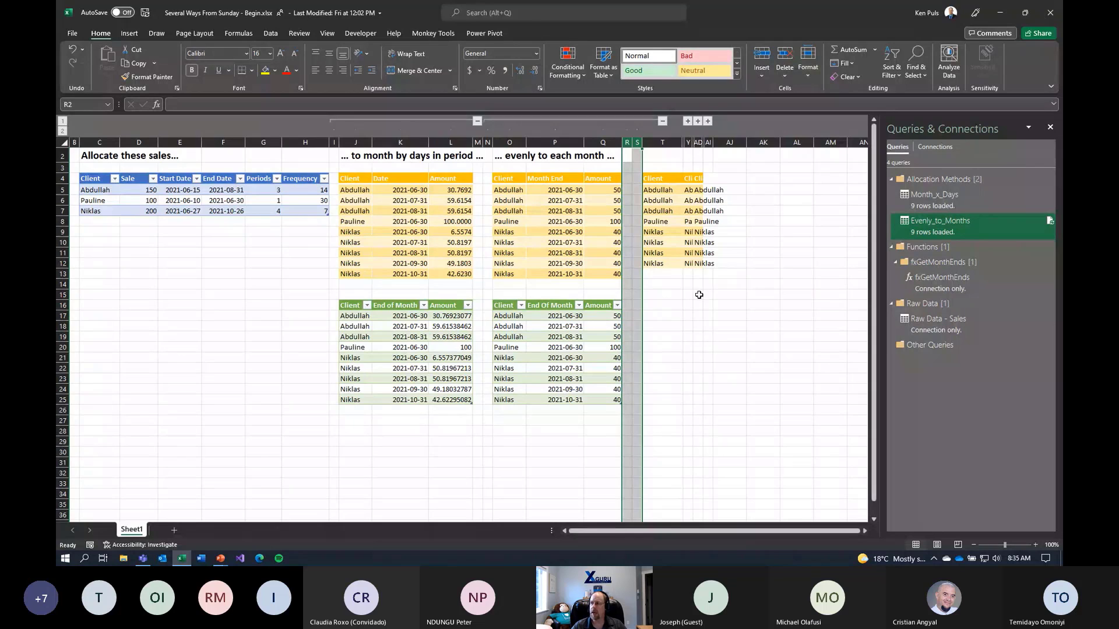
- Switch to the PowerPoint slide show and advance to the slide Allocate Over x Months from Start Date
key(alt+Tab)
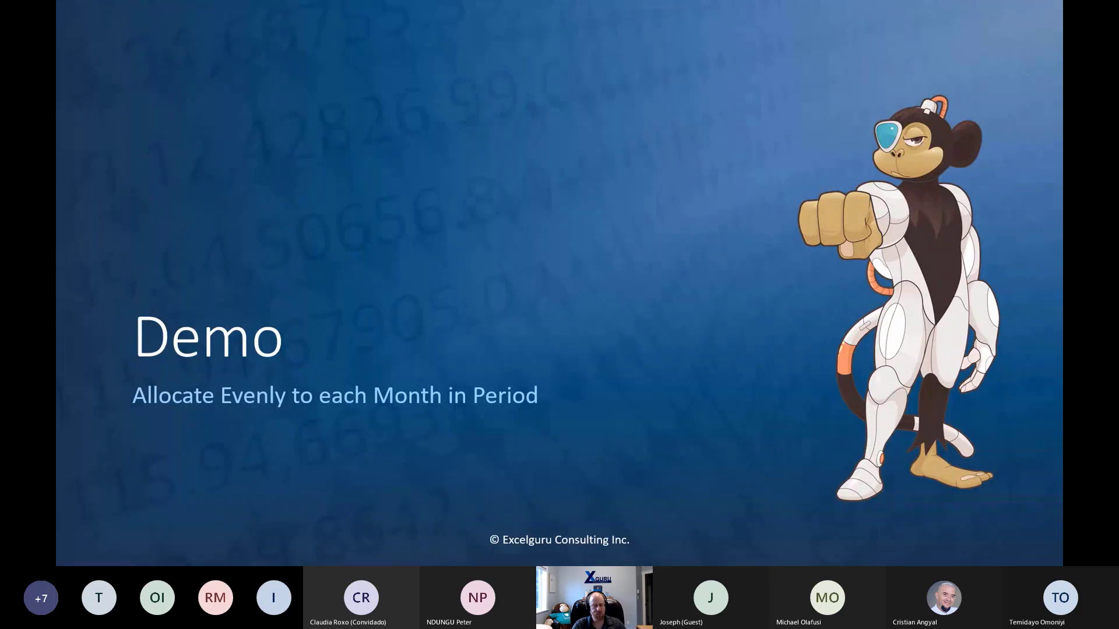
key(Right)
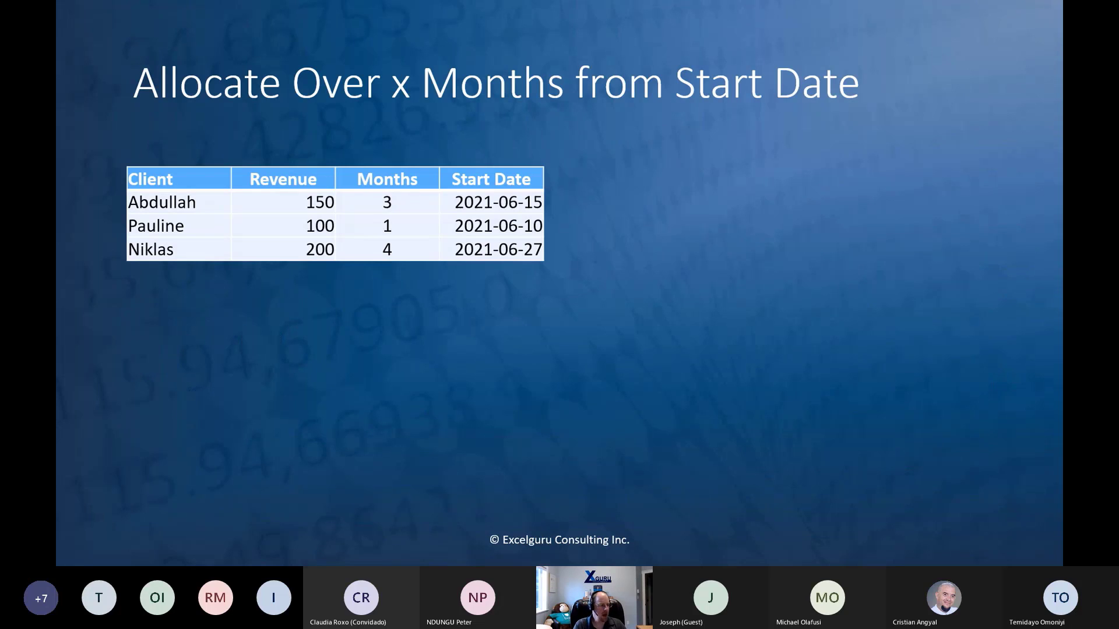
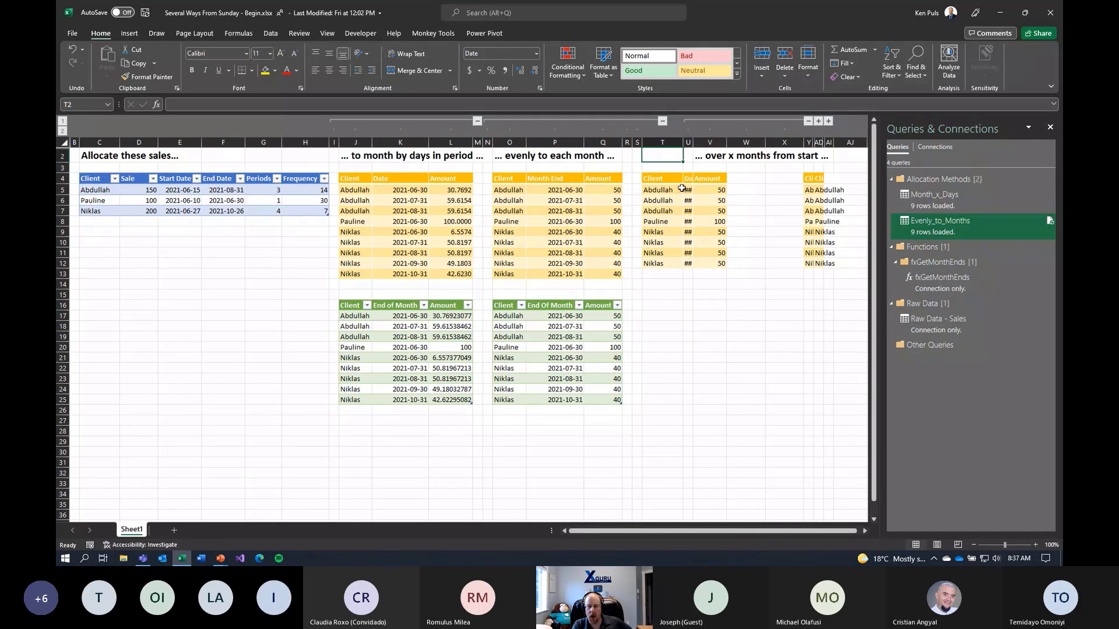
- Autofit the Date column U of the third sample table and move the heading "... over x months from start ..." to T2
double_click(693, 142)
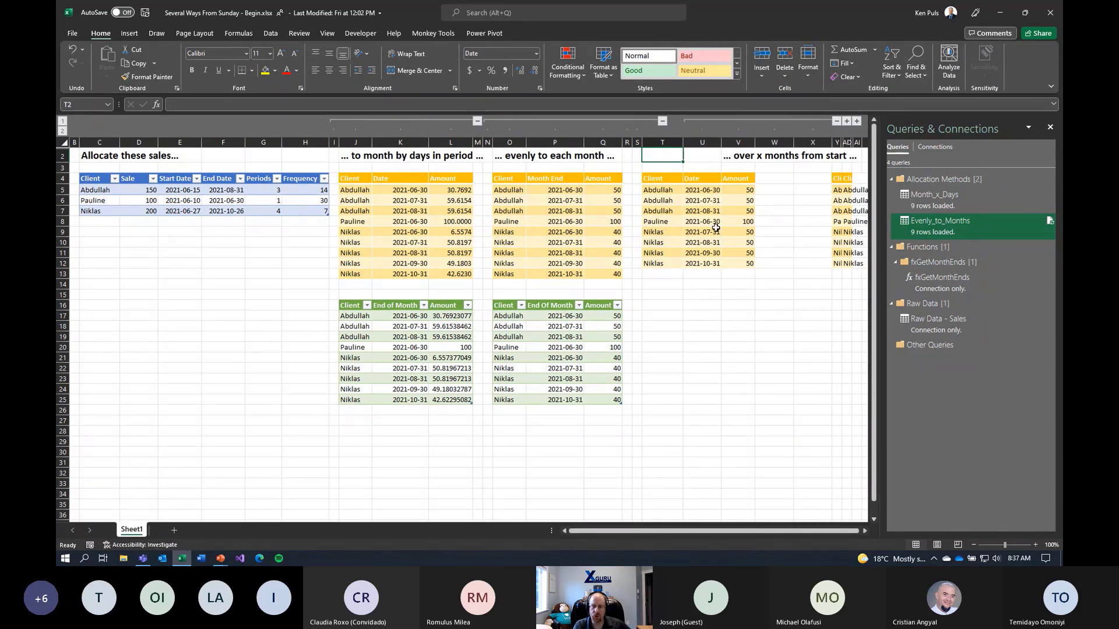
click(737, 158)
drag(739, 163, 658, 160)
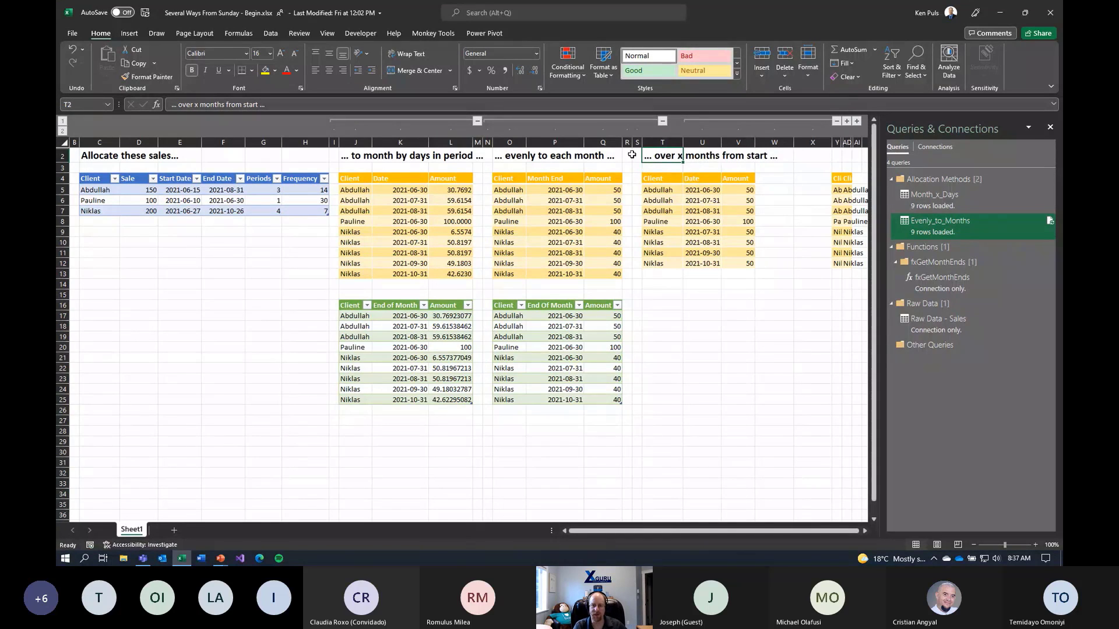
- Ungroup the spacer columns R and S from the outline
click(629, 154)
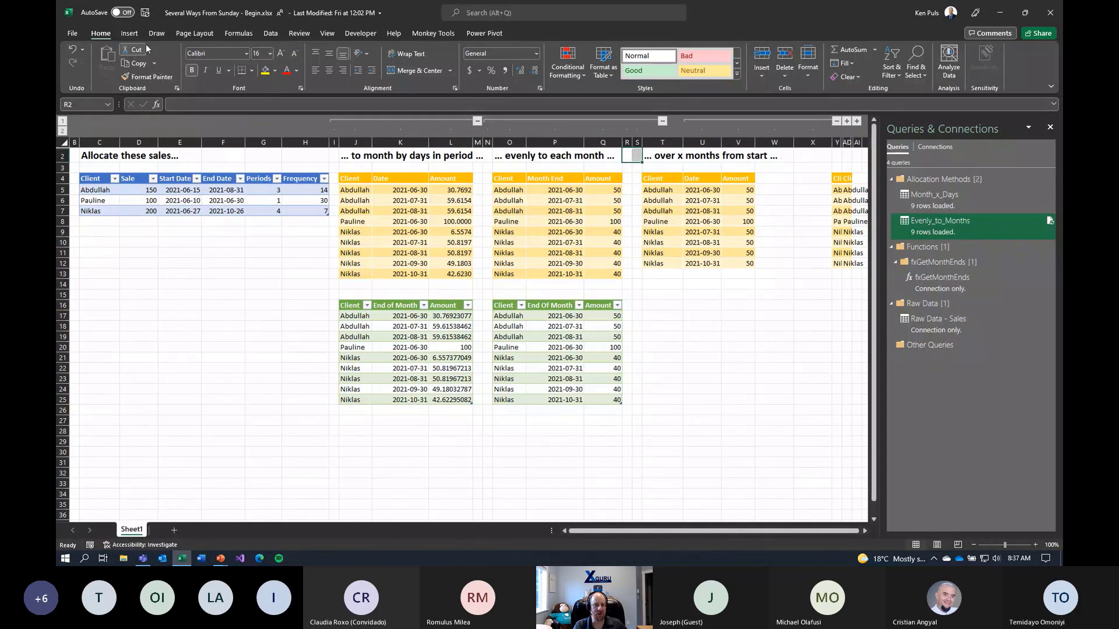
click(269, 33)
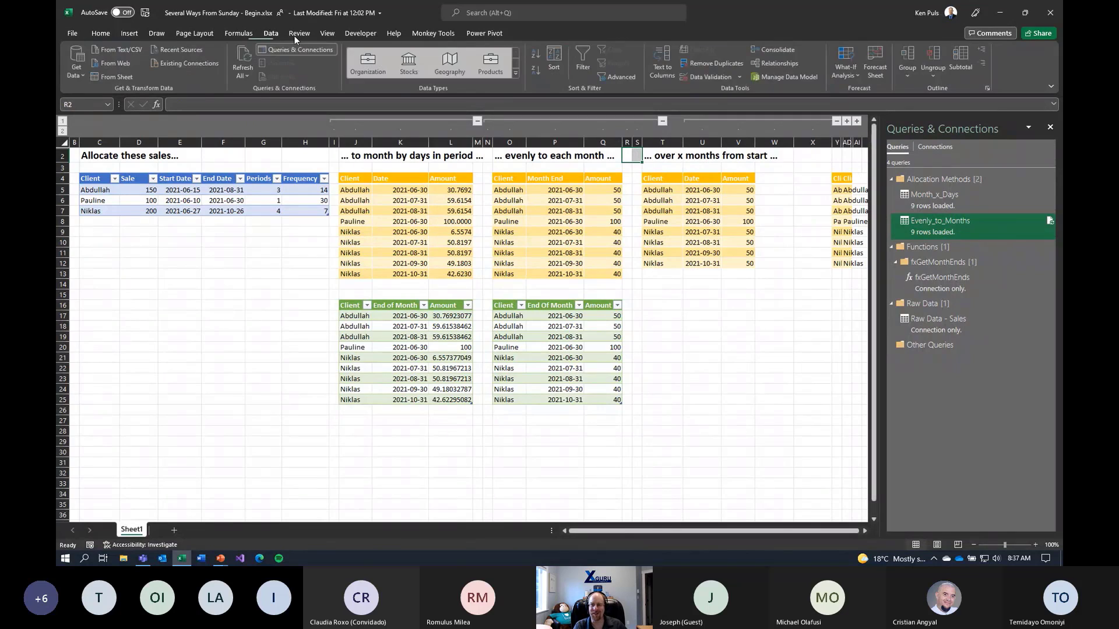
click(934, 58)
click(945, 262)
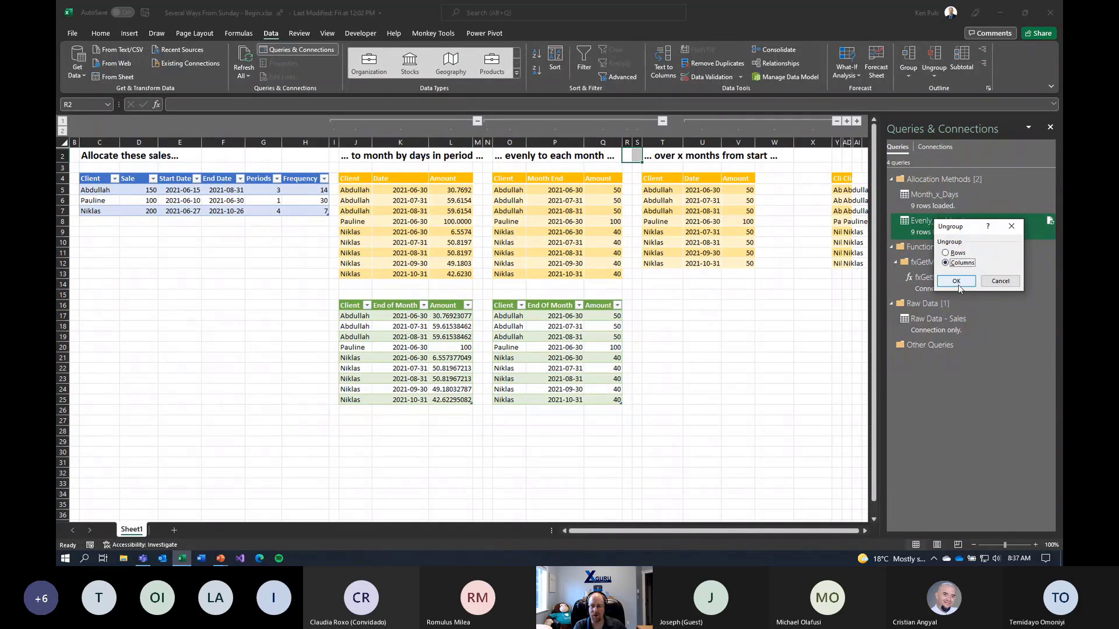
click(956, 280)
- Group column T so the outline covers the whole over-x-months sample table
click(655, 158)
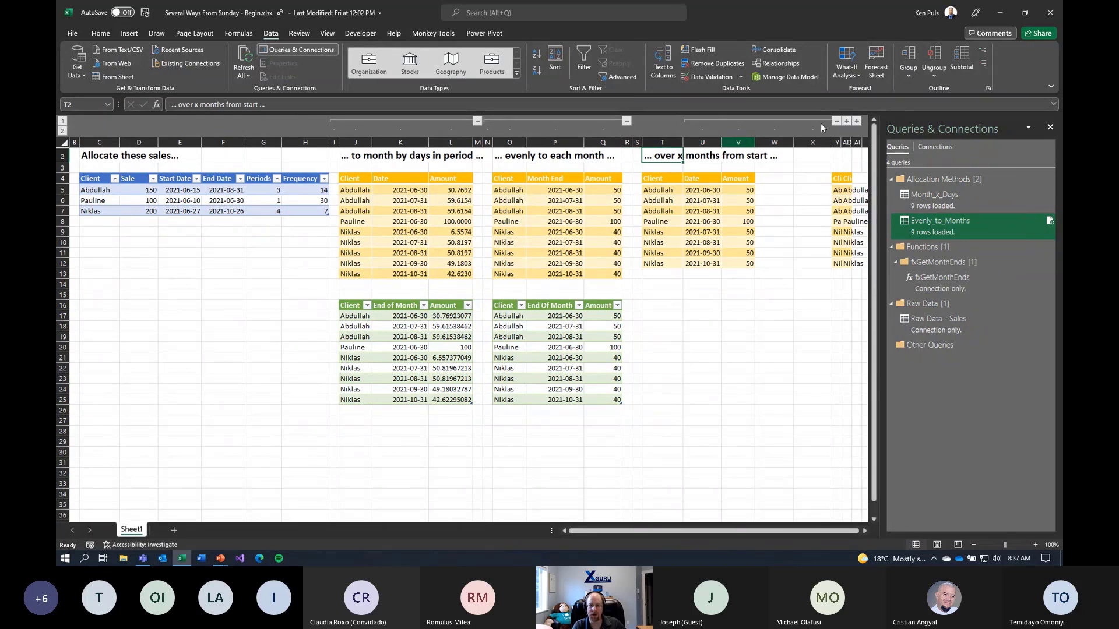
click(908, 58)
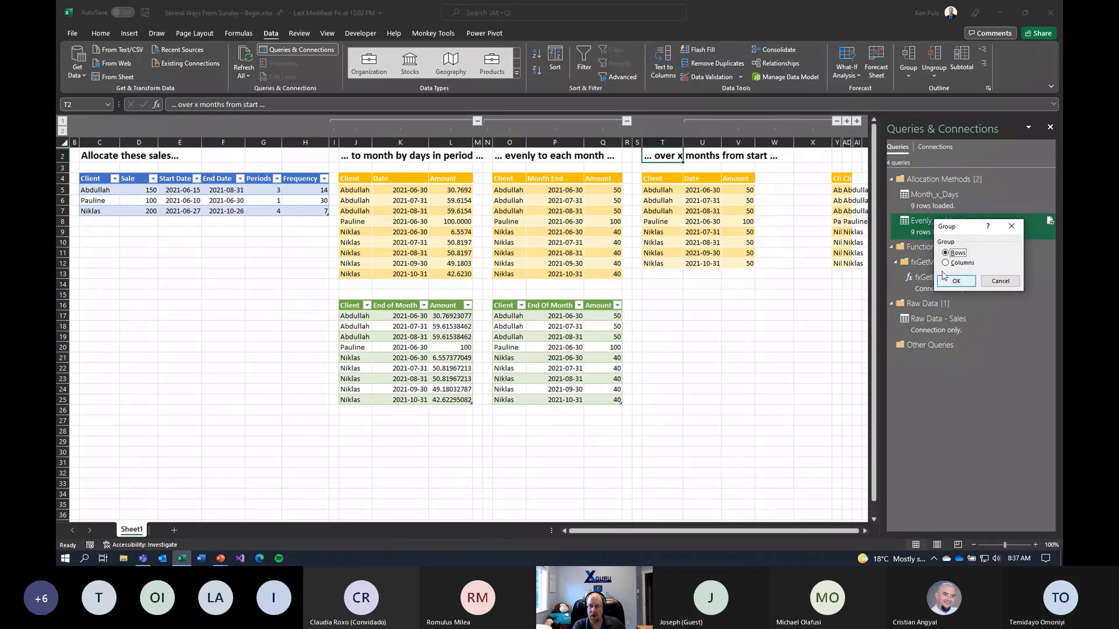
click(946, 262)
click(956, 281)
click(662, 368)
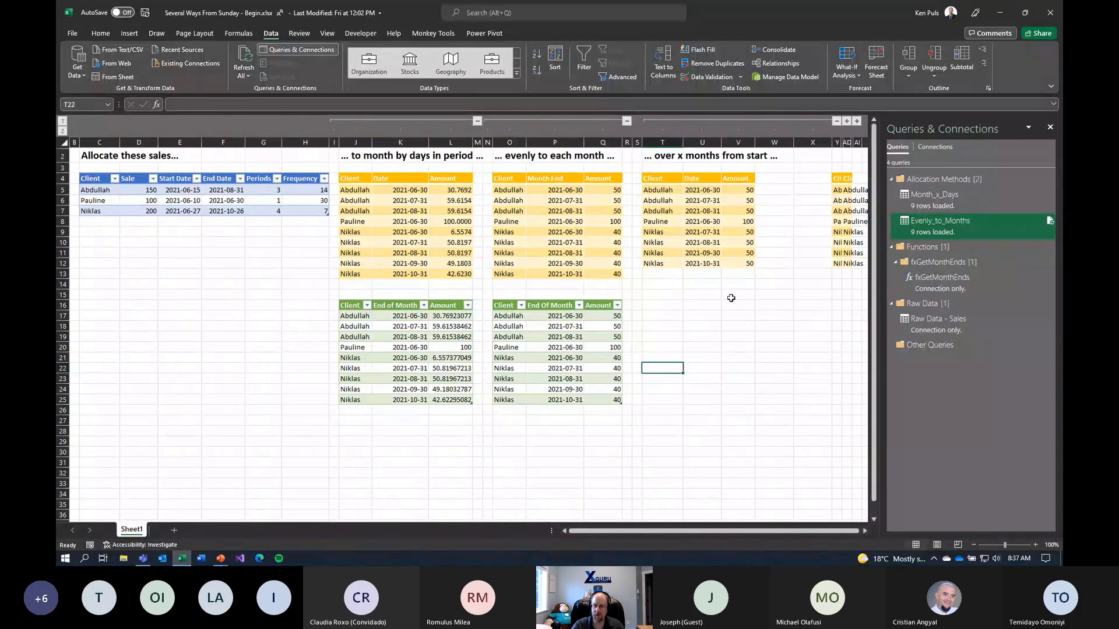
- Create a query named Over_x_Months as a reference to Raw Data - Sales and move it into the Allocation Methods folder
right_click(930, 328)
click(983, 435)
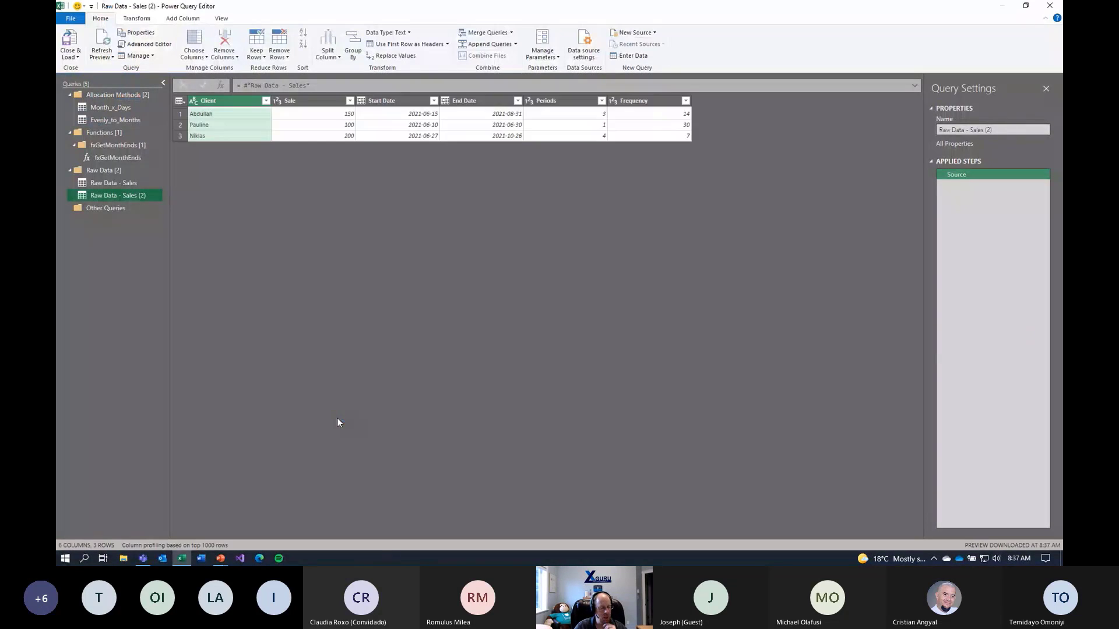
double_click(121, 196)
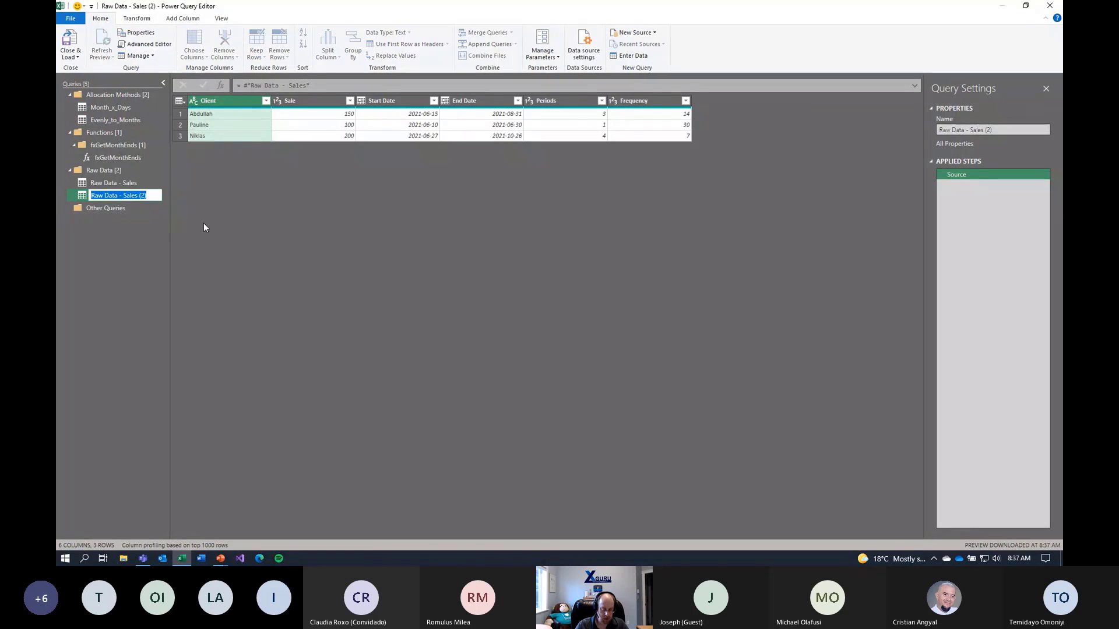
text(Over_x)
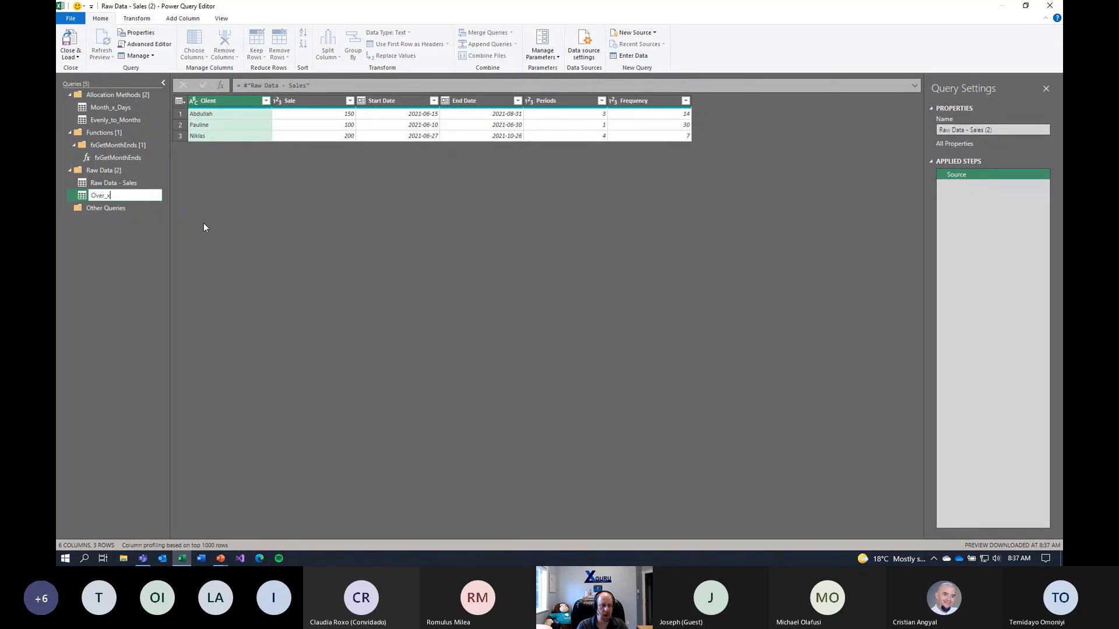
text(_Months)
key(Return)
drag(96, 195, 100, 127)
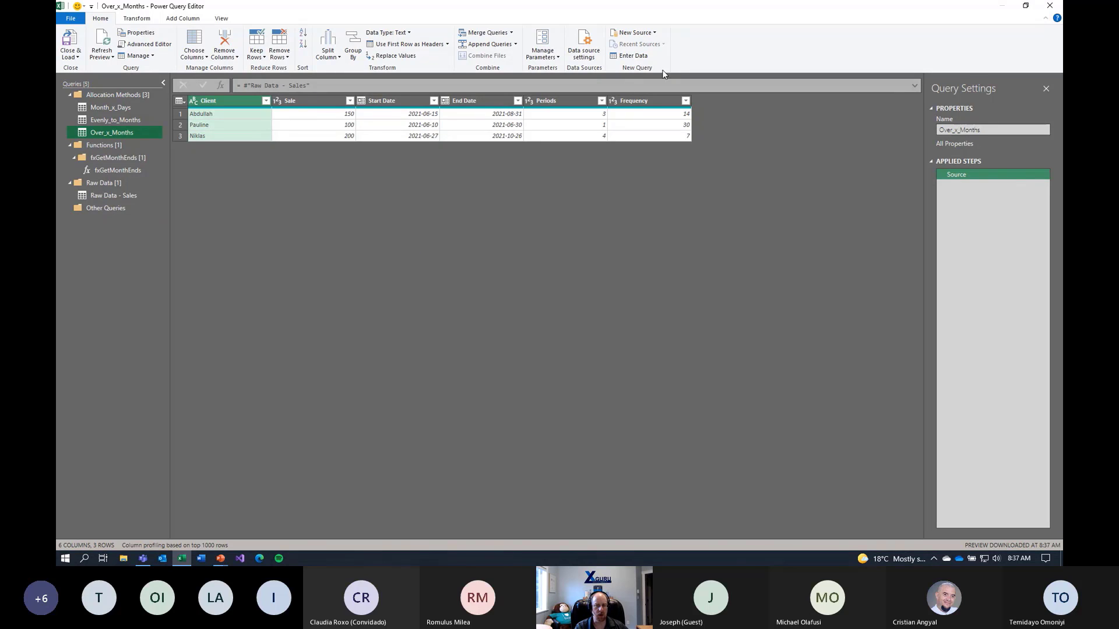
- Remove the End Date and Frequency columns from Over_x_Months and rename the Periods column to Months
click(478, 102)
ctrl+click(639, 101)
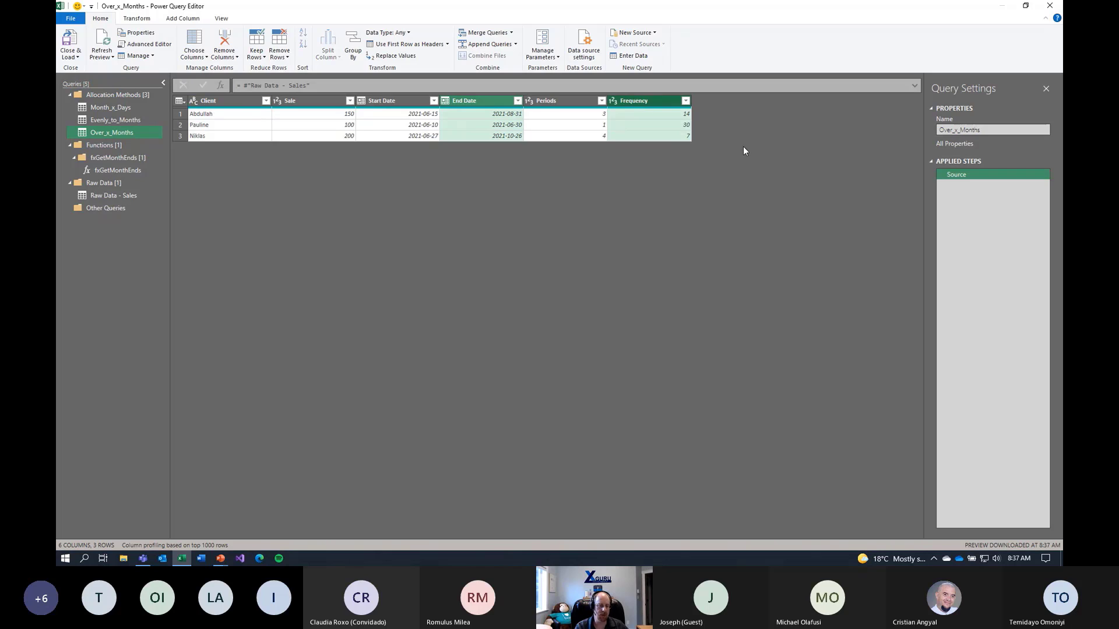
key(Delete)
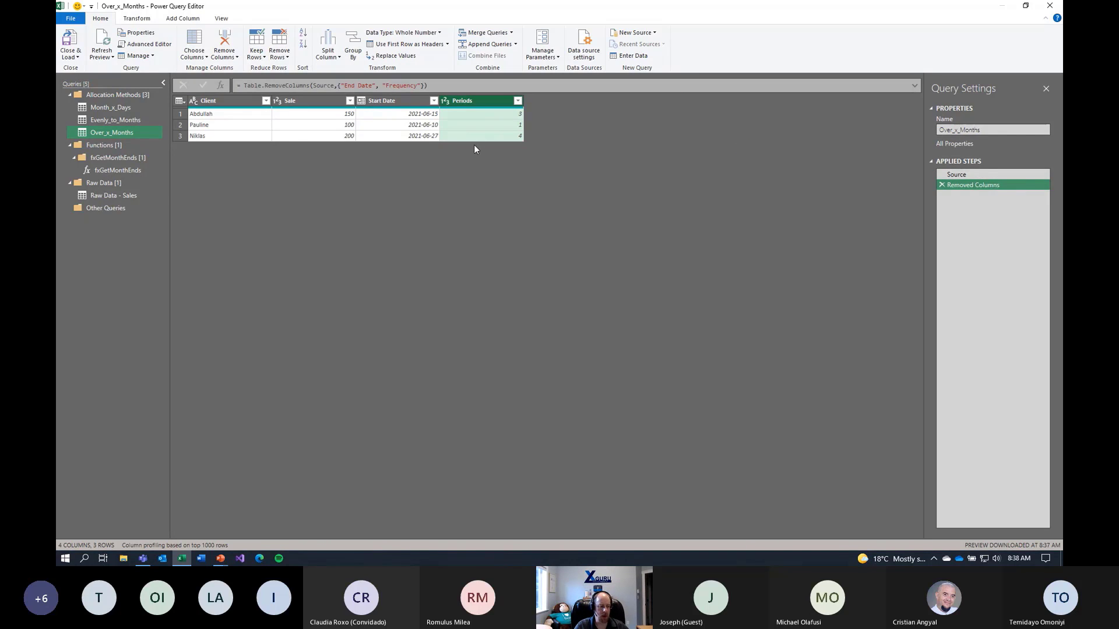
double_click(472, 102)
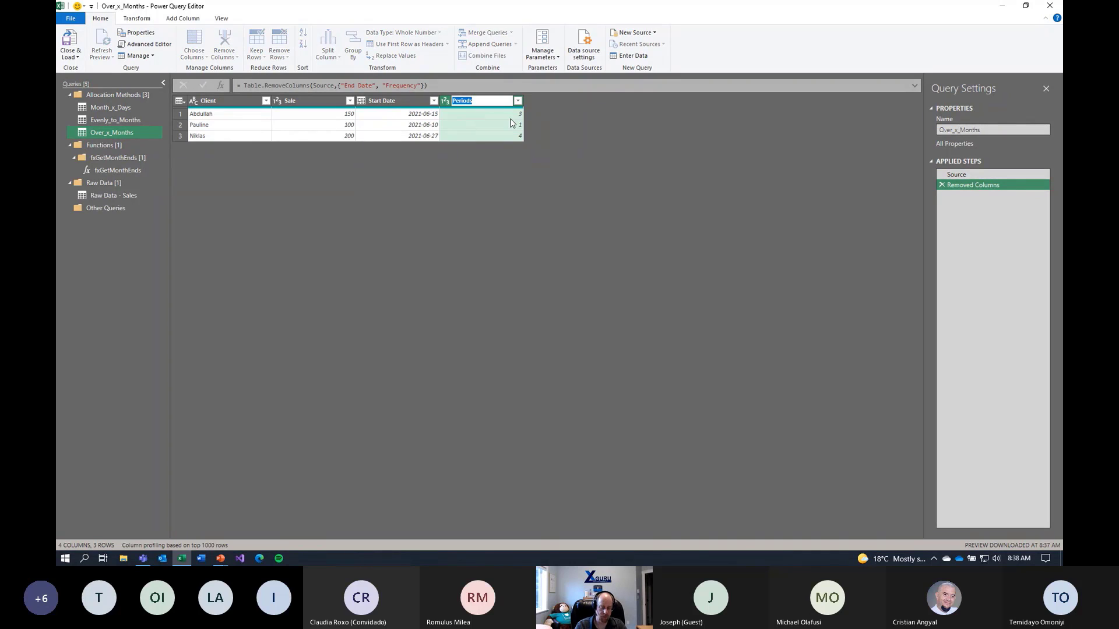
text(Months)
key(Return)
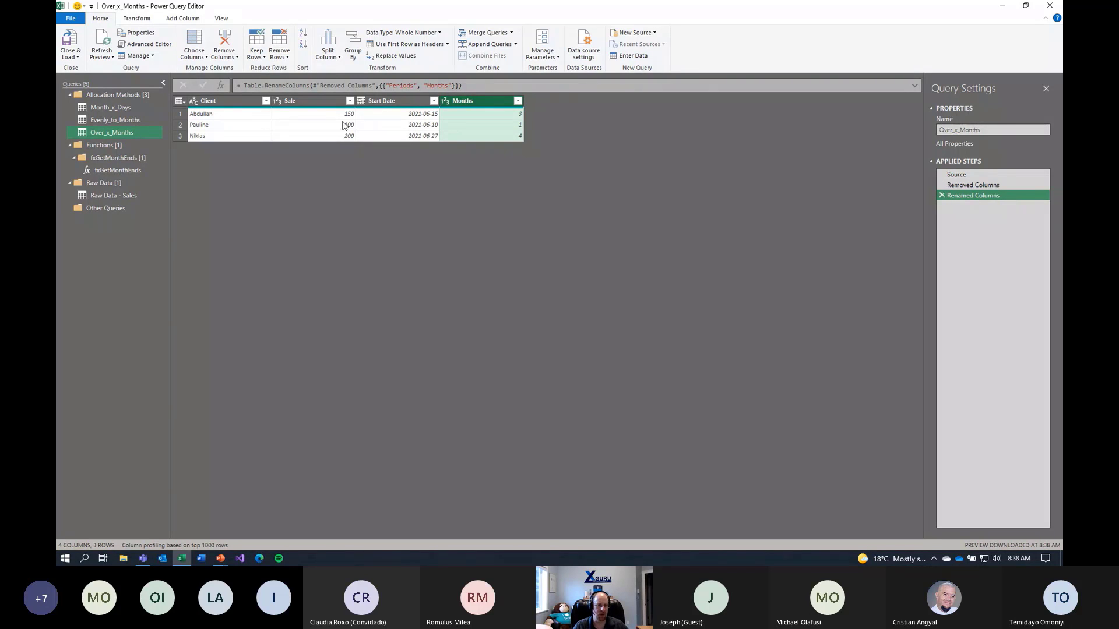
- Add a column dividing Sale by Months and rename it to Amount
click(316, 101)
ctrl+click(466, 104)
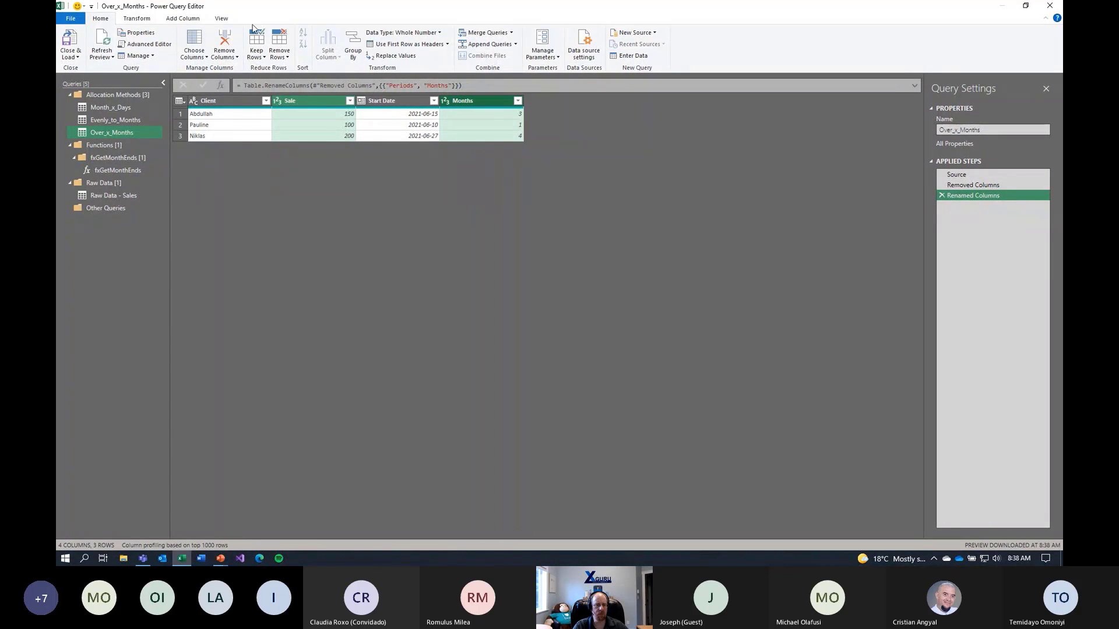
click(182, 18)
click(361, 47)
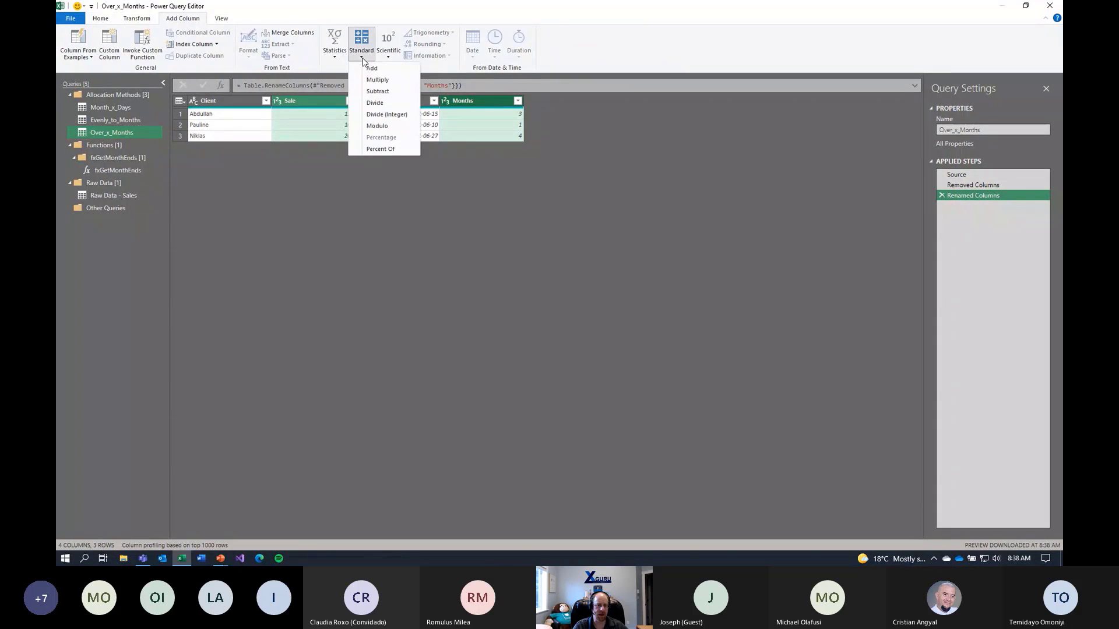
click(388, 106)
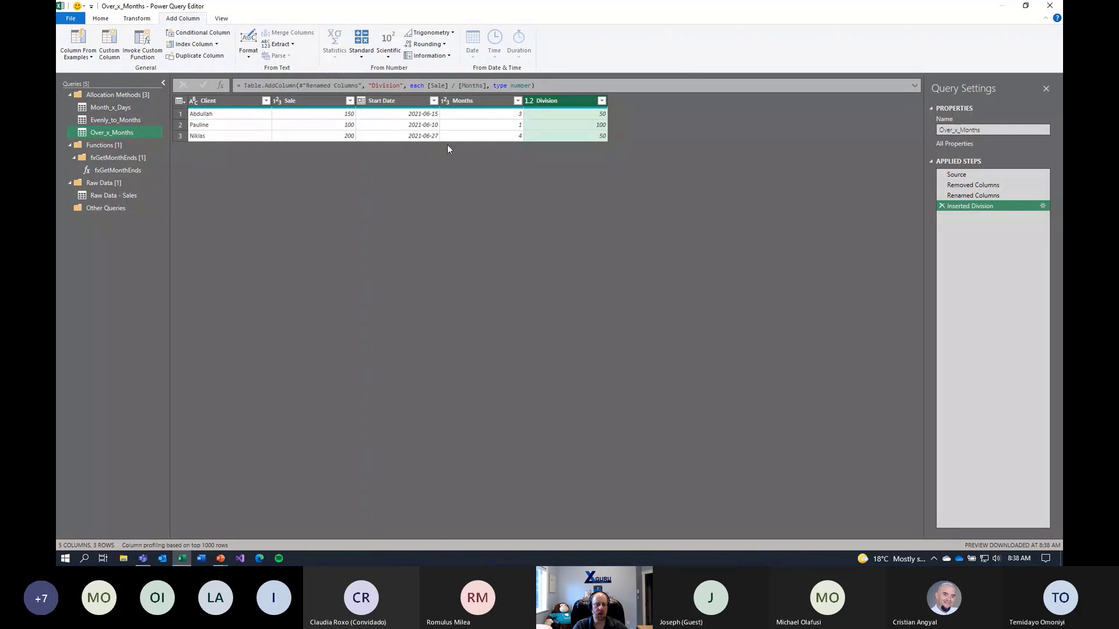
double_click(556, 100)
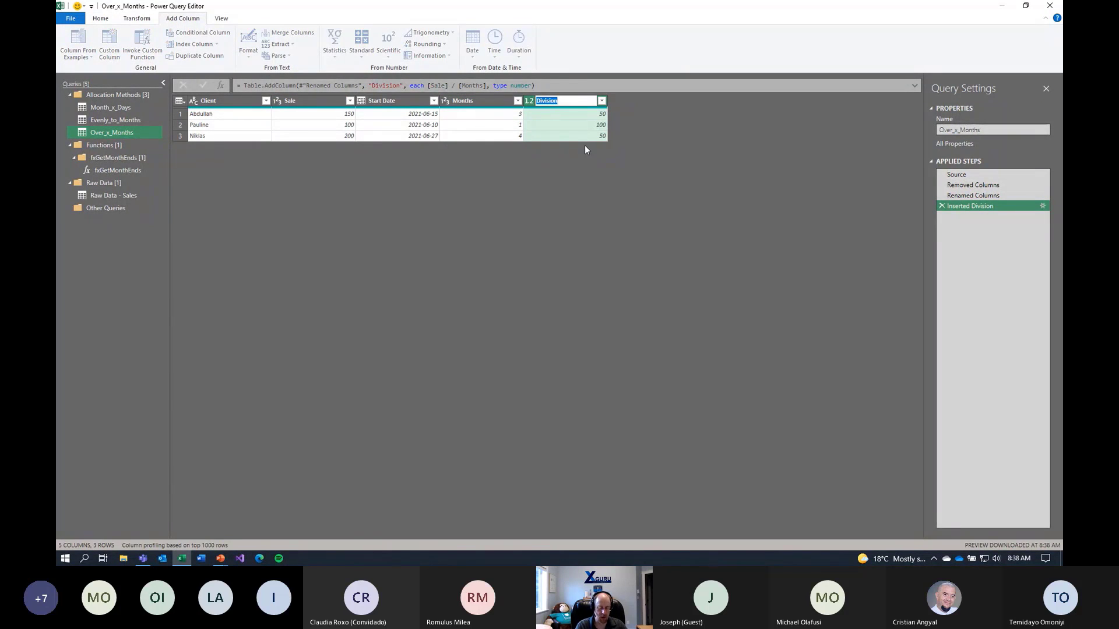
text(Amount)
key(Return)
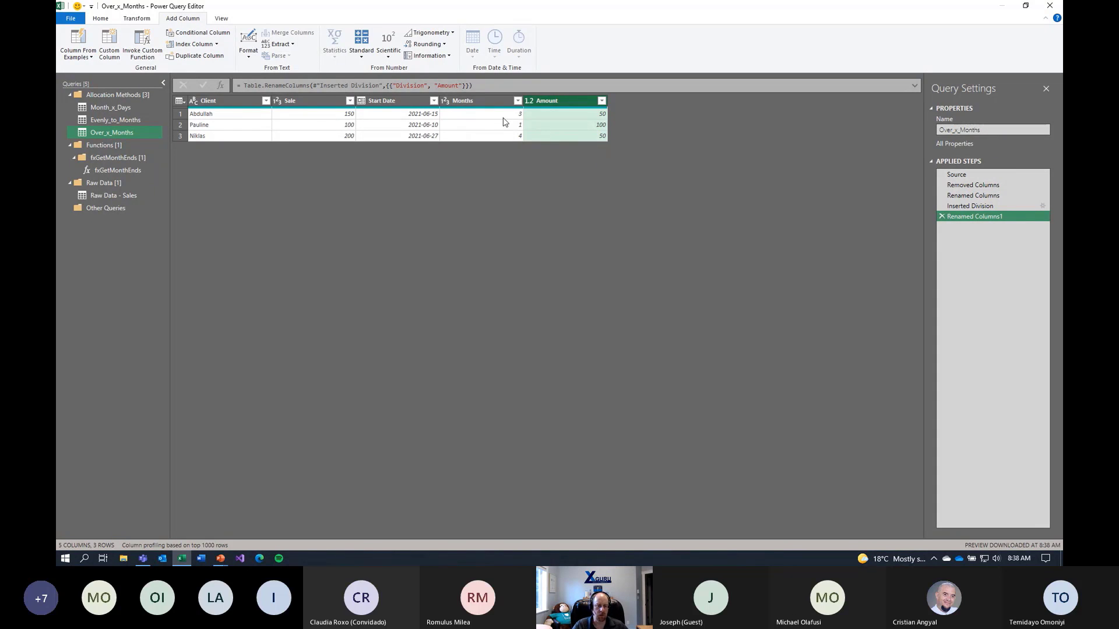
- Start a custom column with the formula if Date.Day( [Start Date] ) > 15 then, breaking the line before then
click(110, 56)
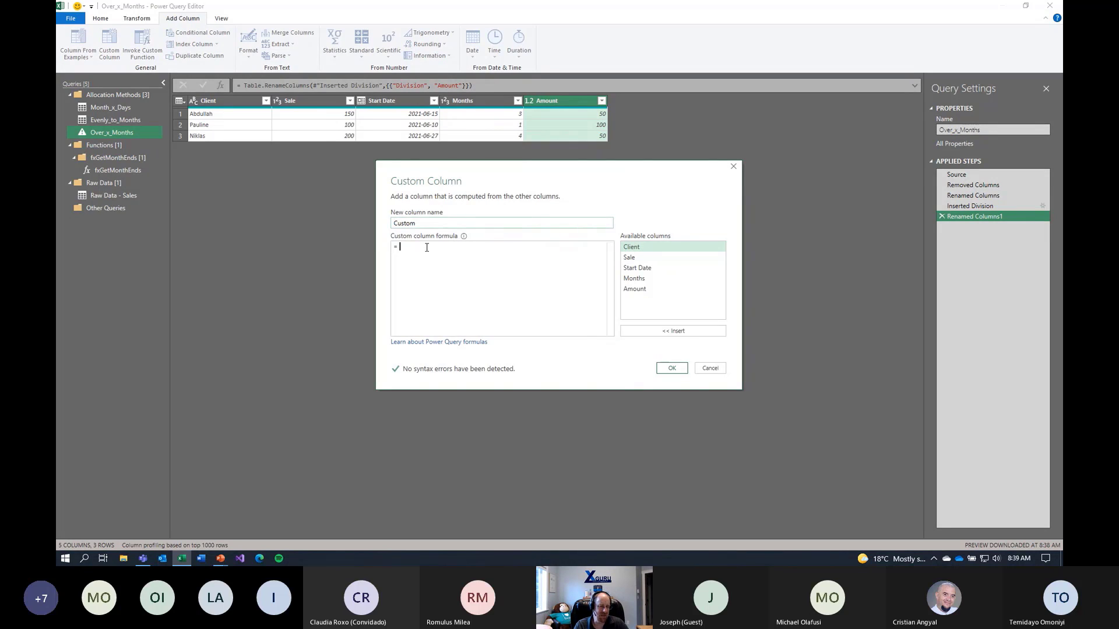
click(560, 308)
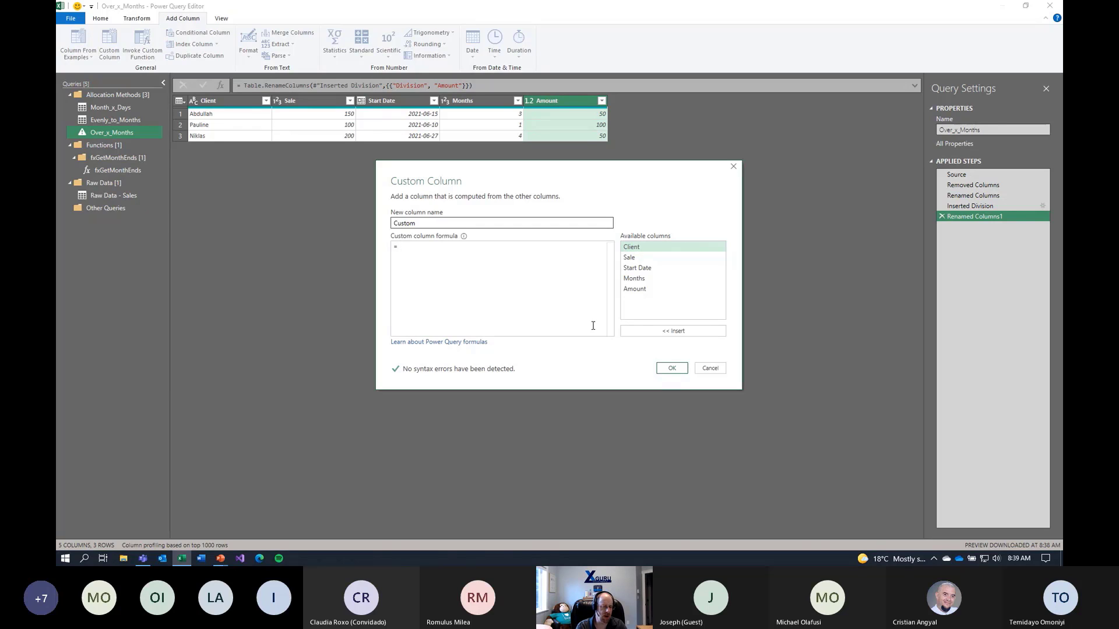
text(if Date)
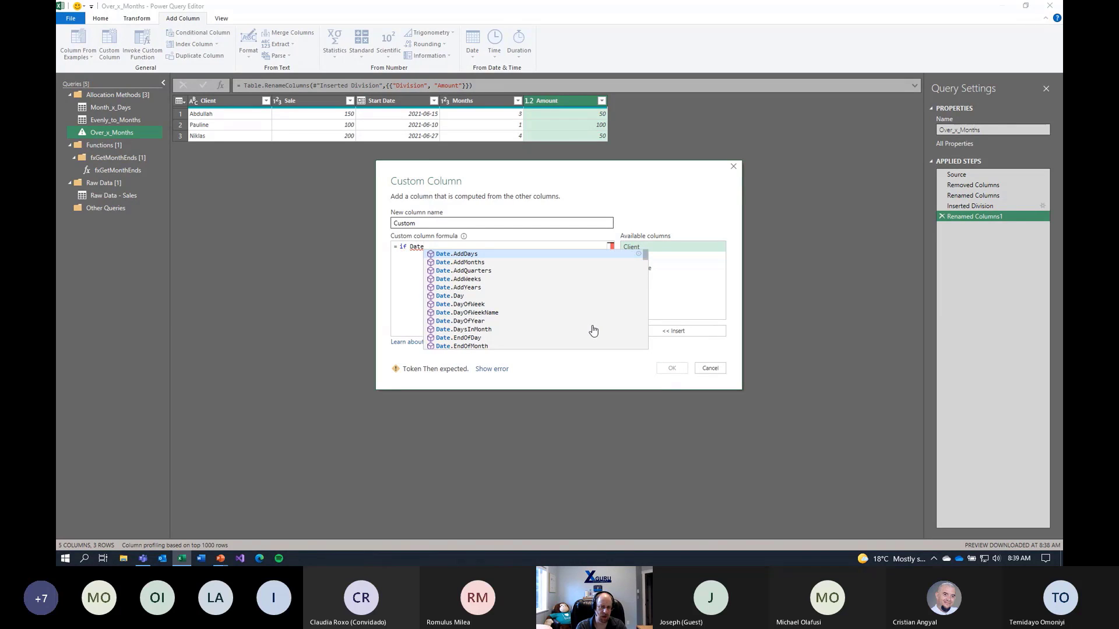
text(.Day()
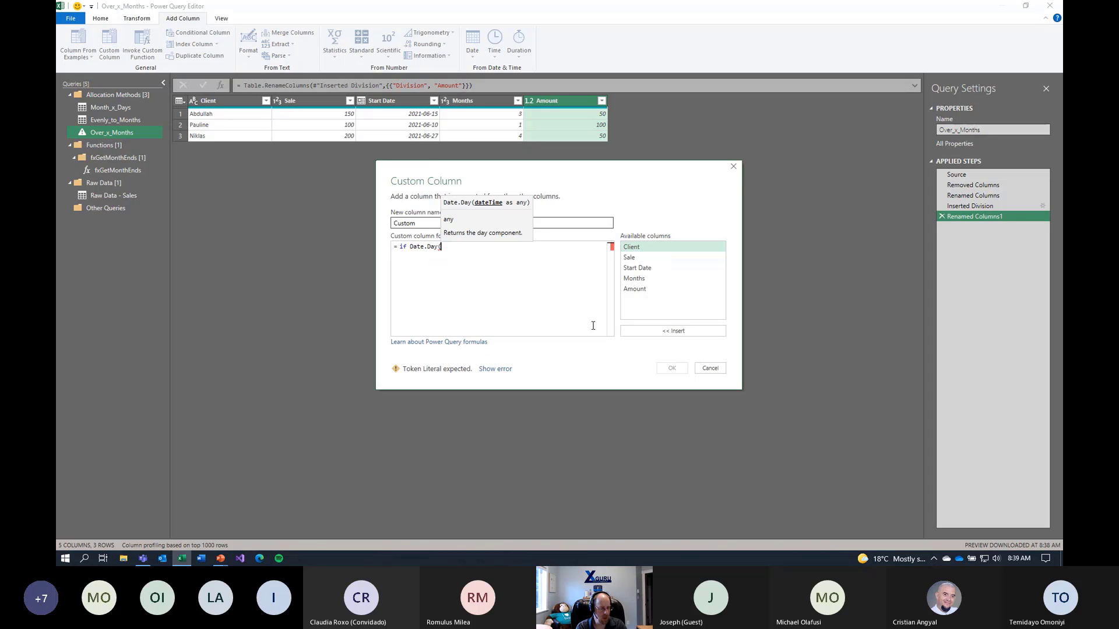
double_click(637, 267)
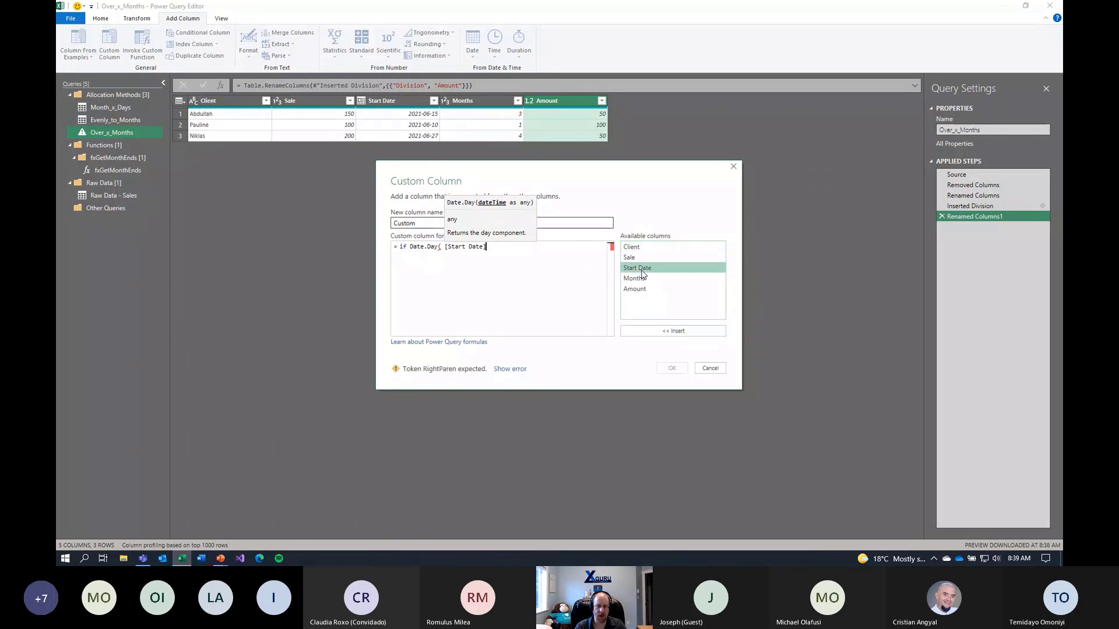
text() >)
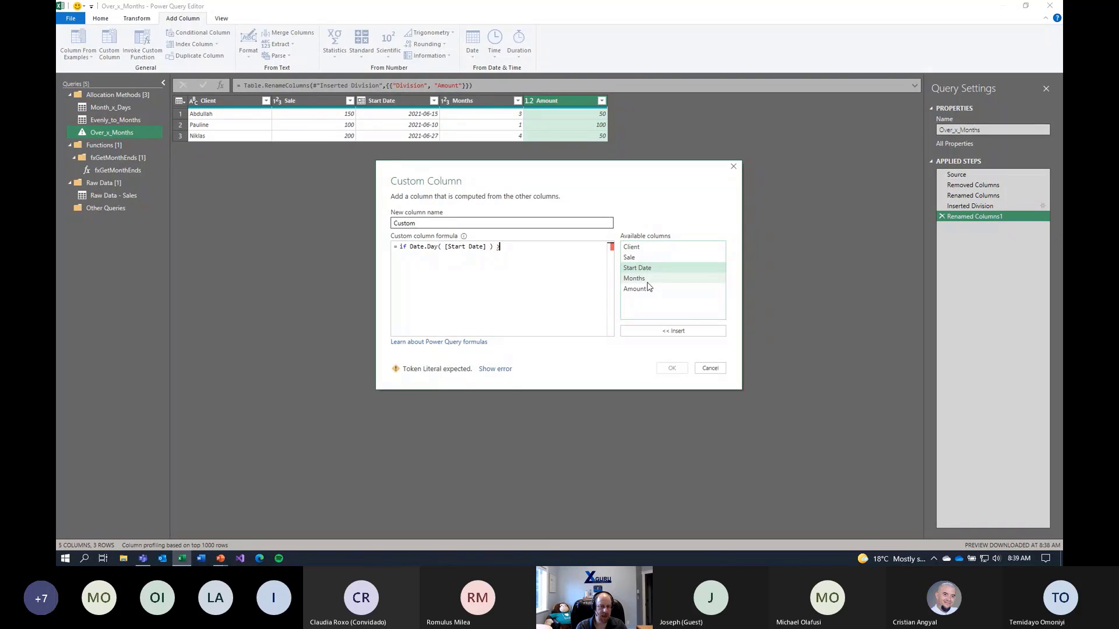
text( 15)
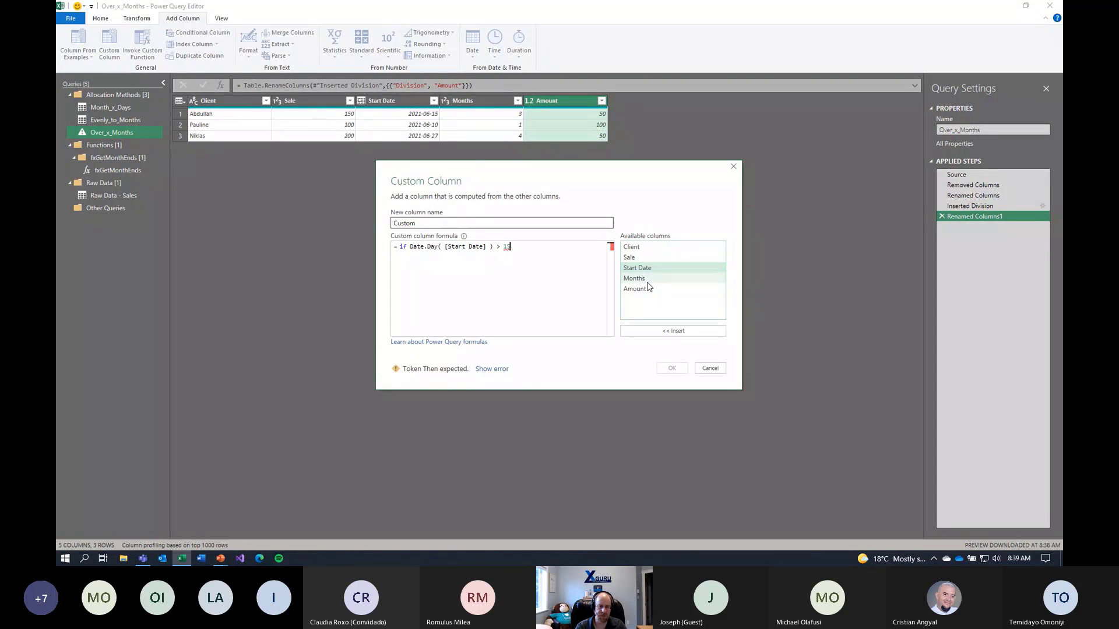
key(Return)
text(then )
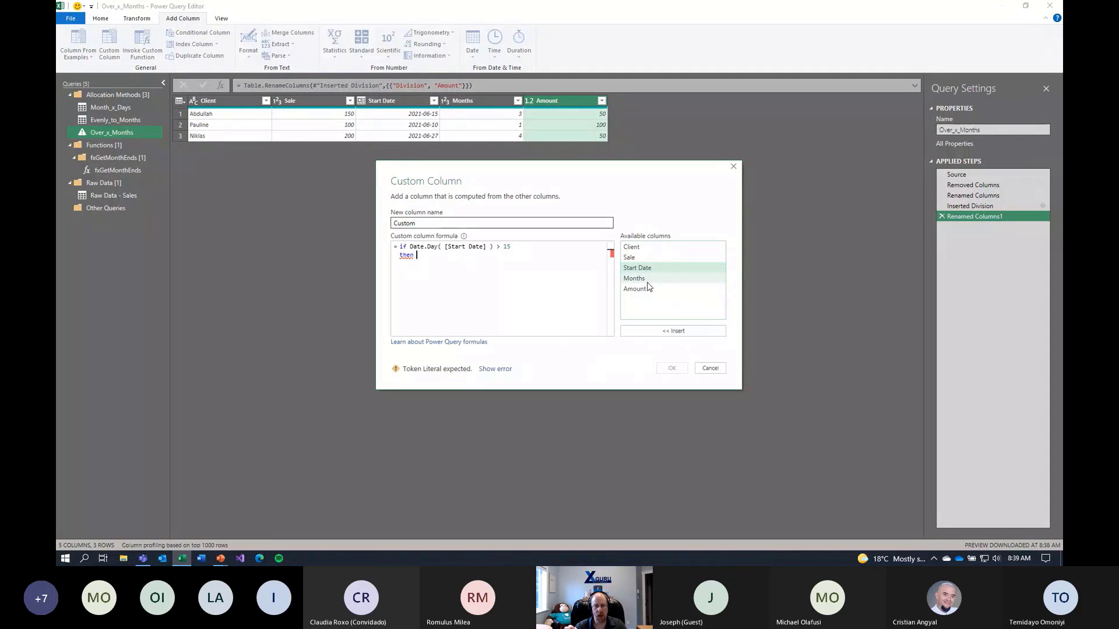
- Complete the then branch of the custom column formula with the list { 1 .. [Months] }
text({)
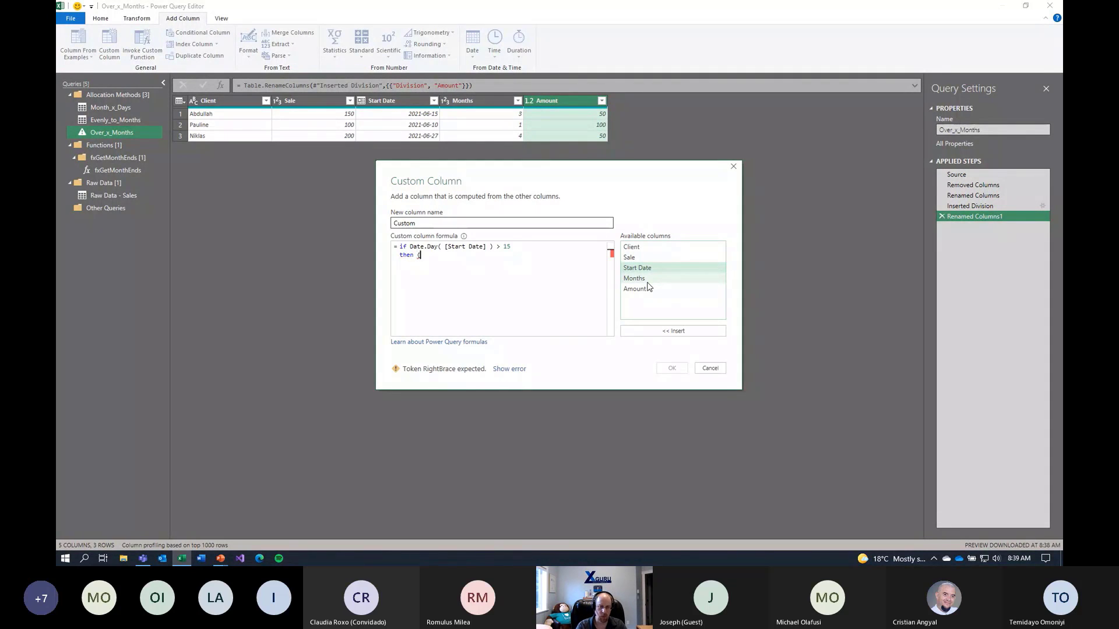
text( 1 )
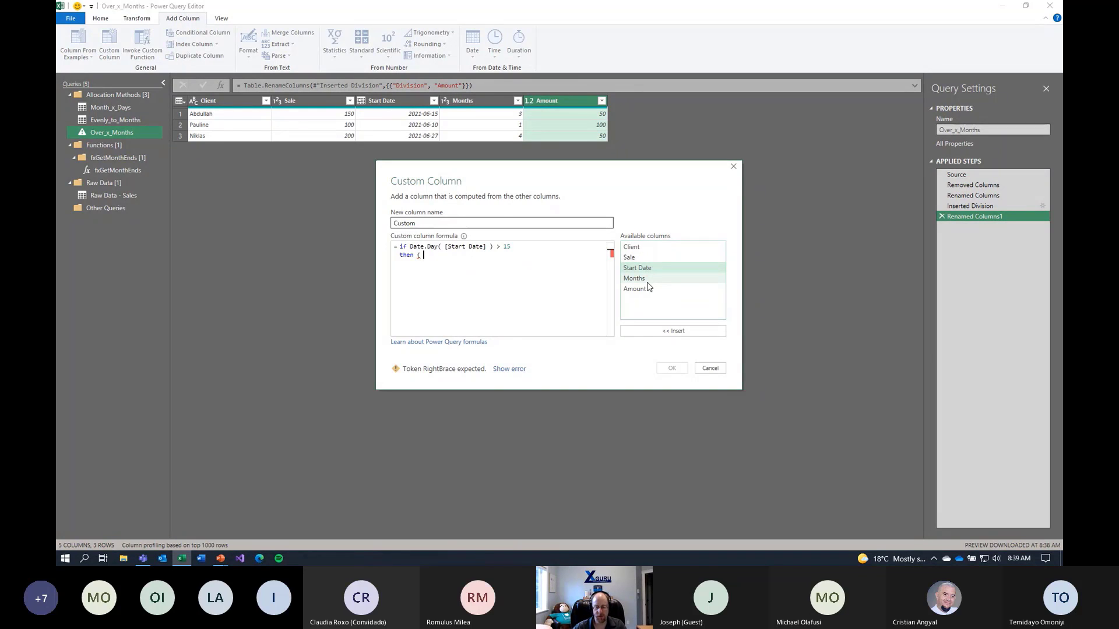
text(..)
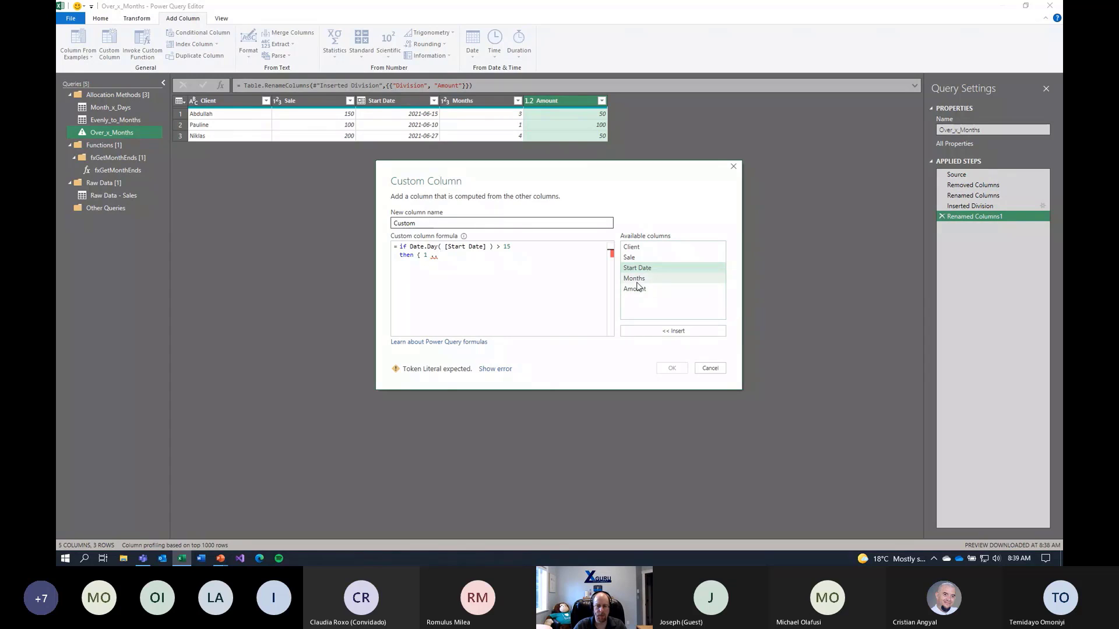
click(637, 279)
double_click(637, 279)
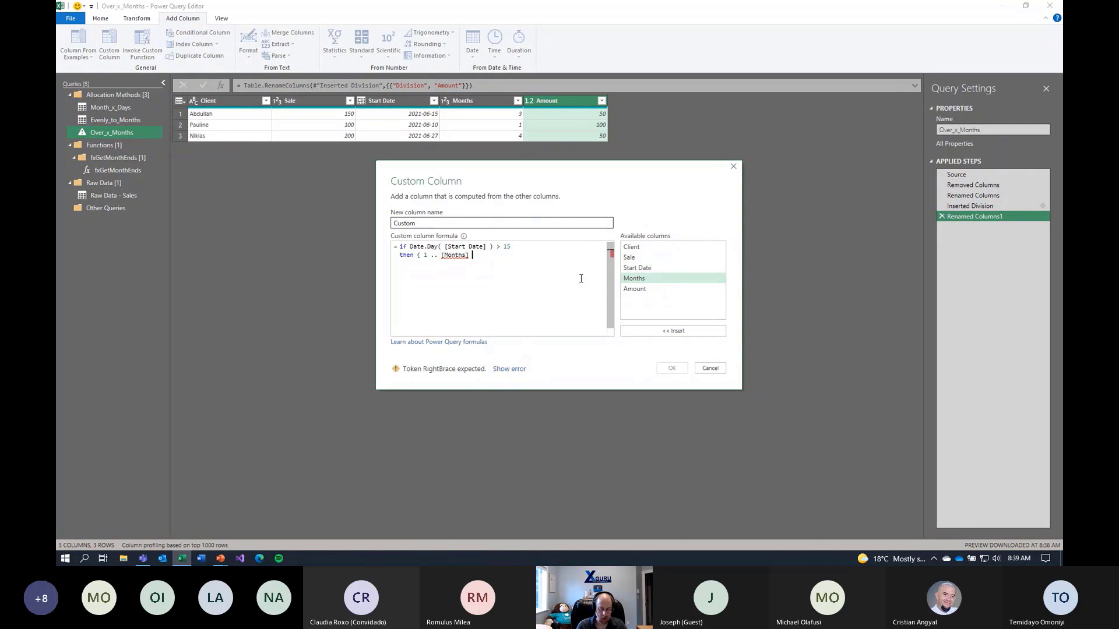
text(})
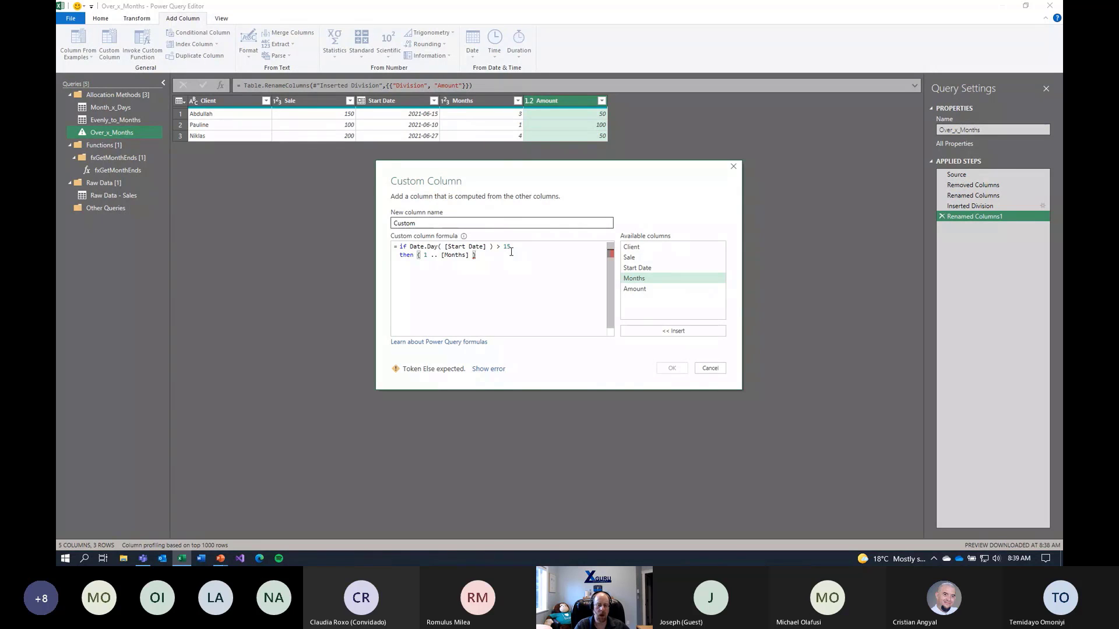
- Add the branch else { 0 .. [Months] -1 } to the formula and create the custom column
key(Return)
text(else)
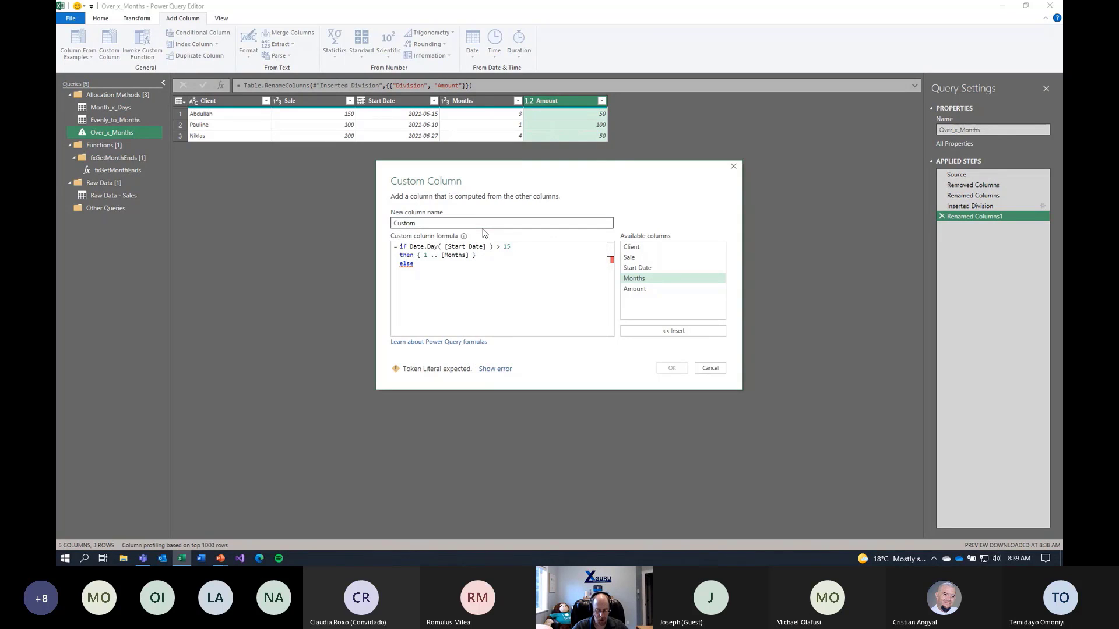
text( { )
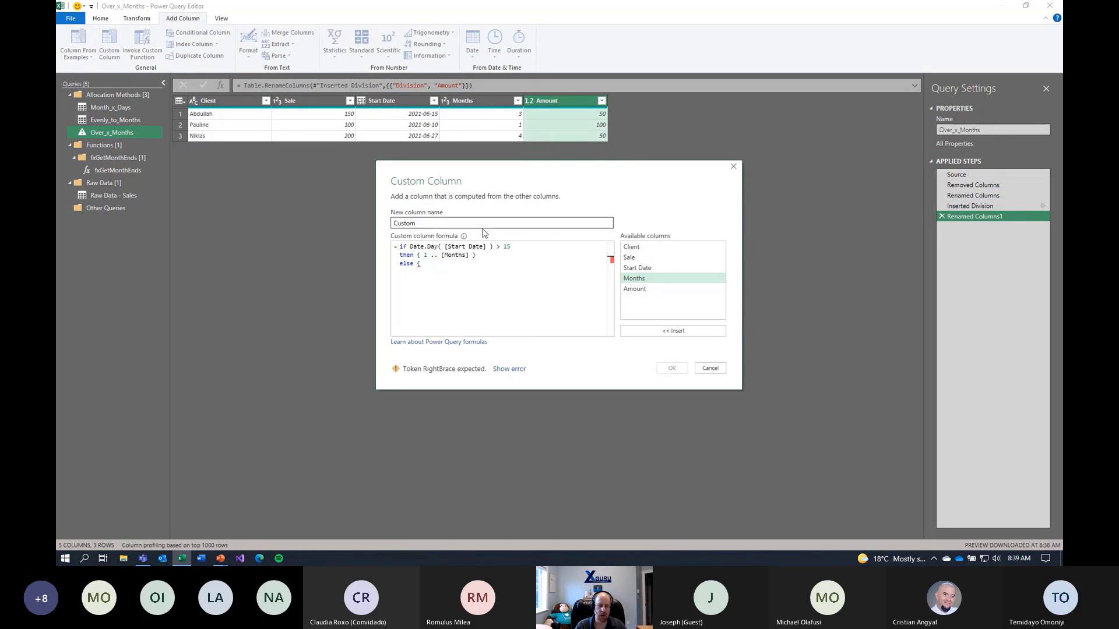
text(0 ..)
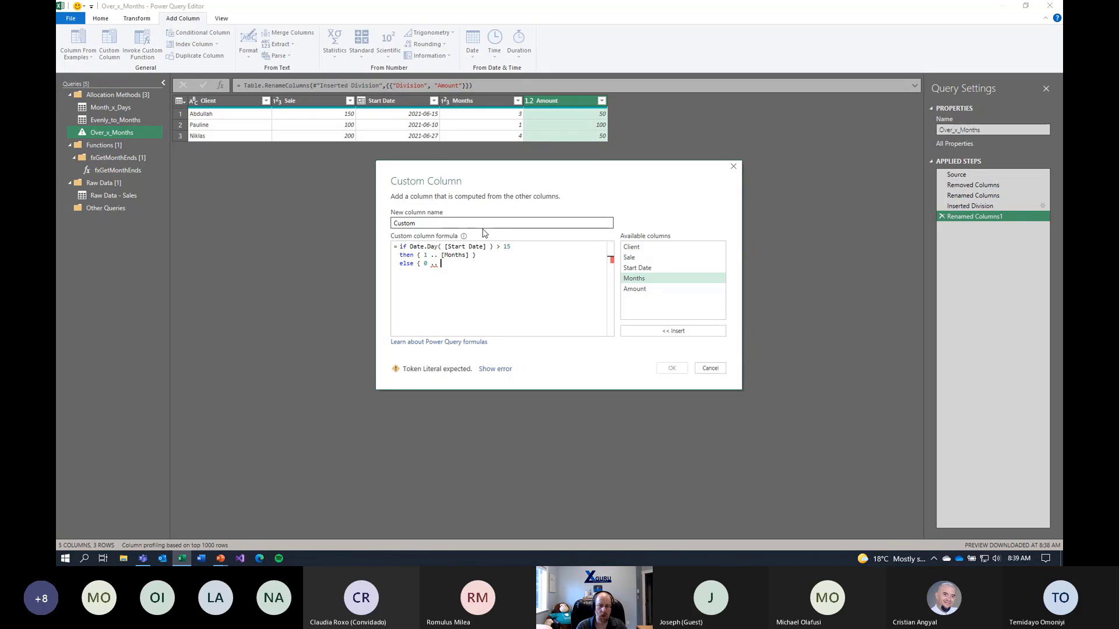
double_click(637, 278)
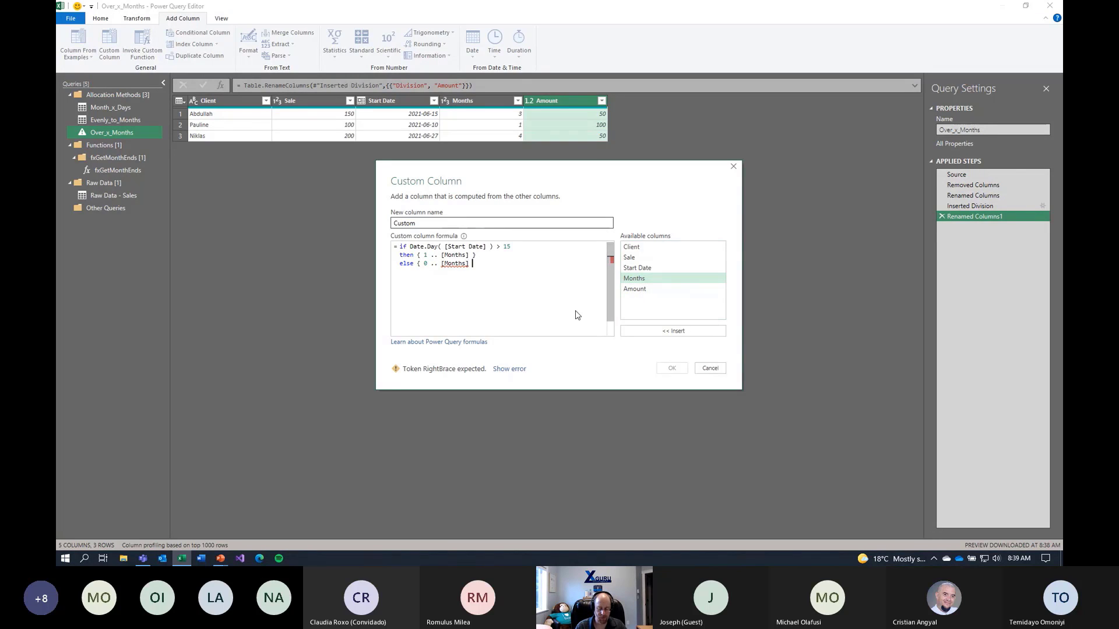
text(-1 })
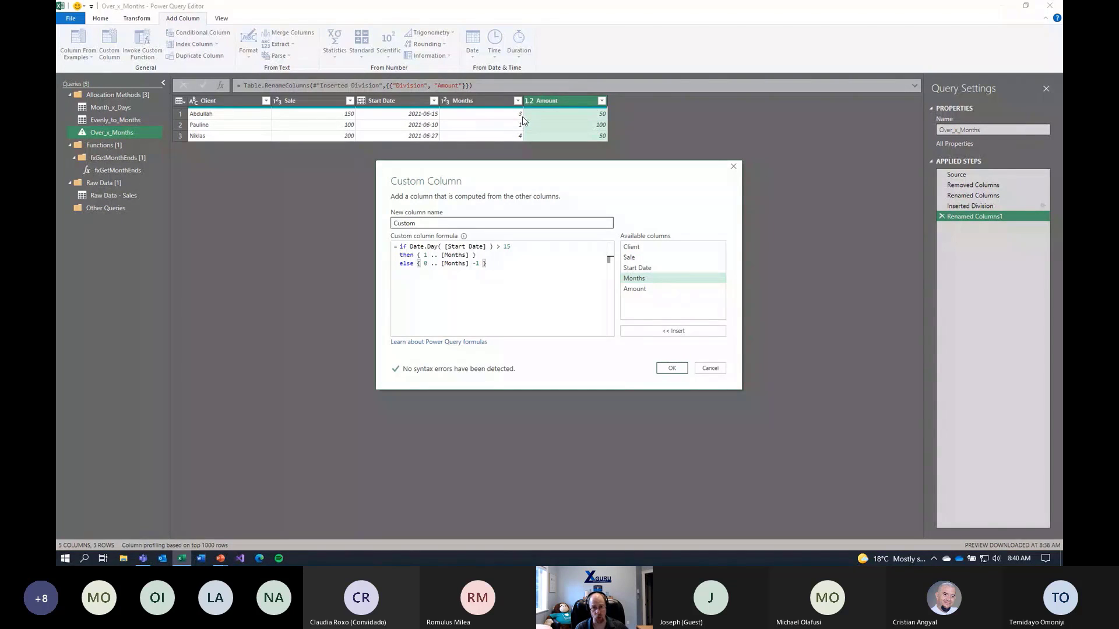
click(672, 368)
- Preview the list contents of each row in the Custom column, enlarging the preview area
click(653, 115)
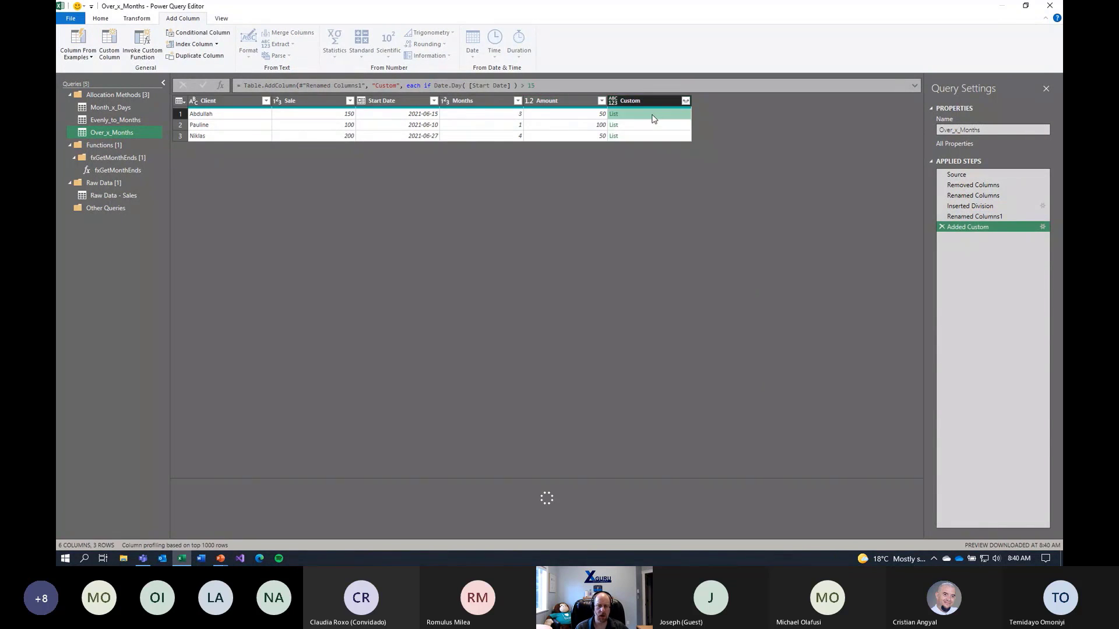
drag(360, 479, 387, 196)
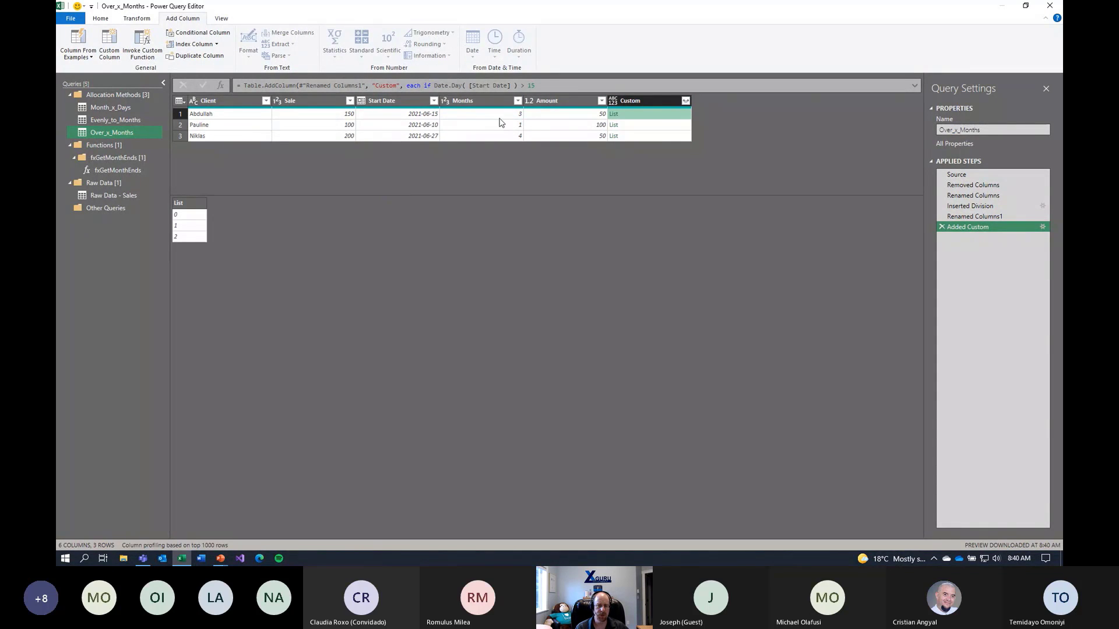
click(634, 127)
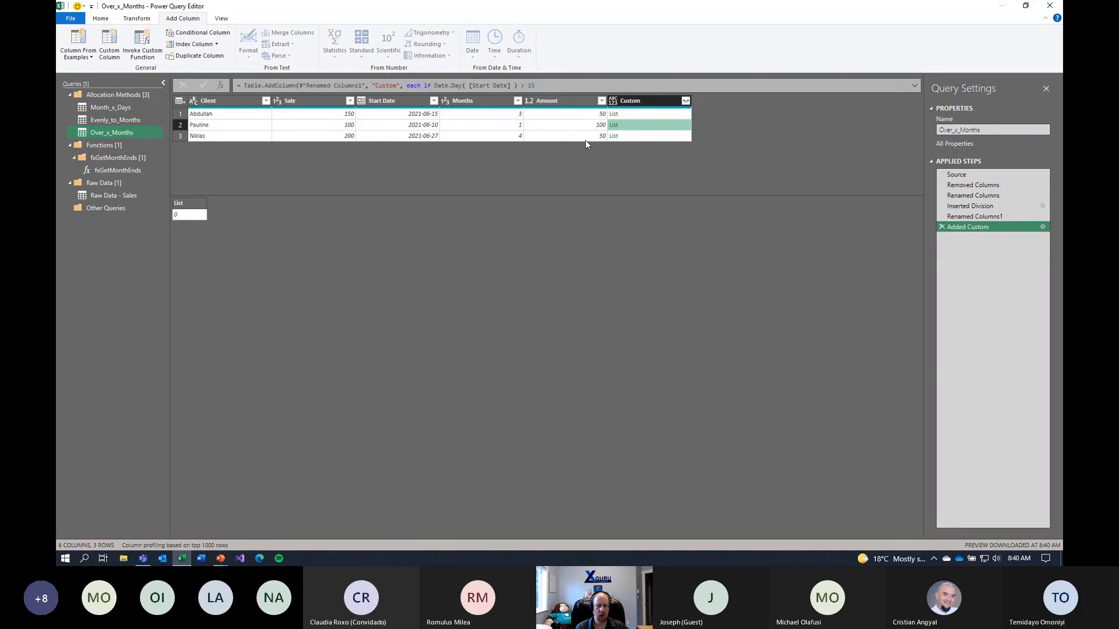
click(649, 138)
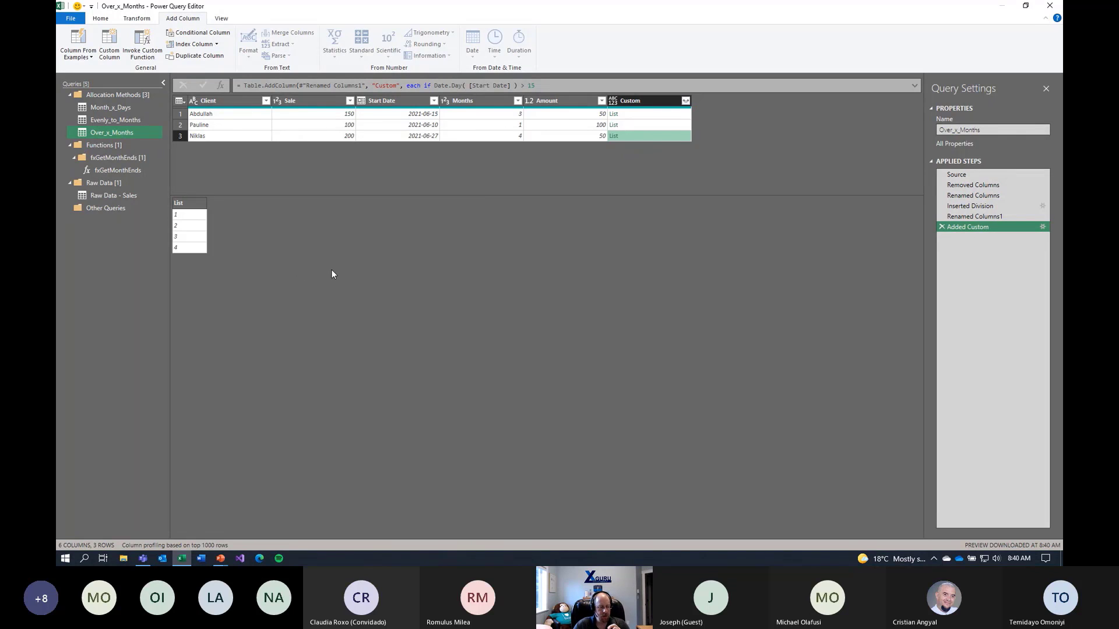
- Expand the lists in the Custom column to new rows
click(686, 102)
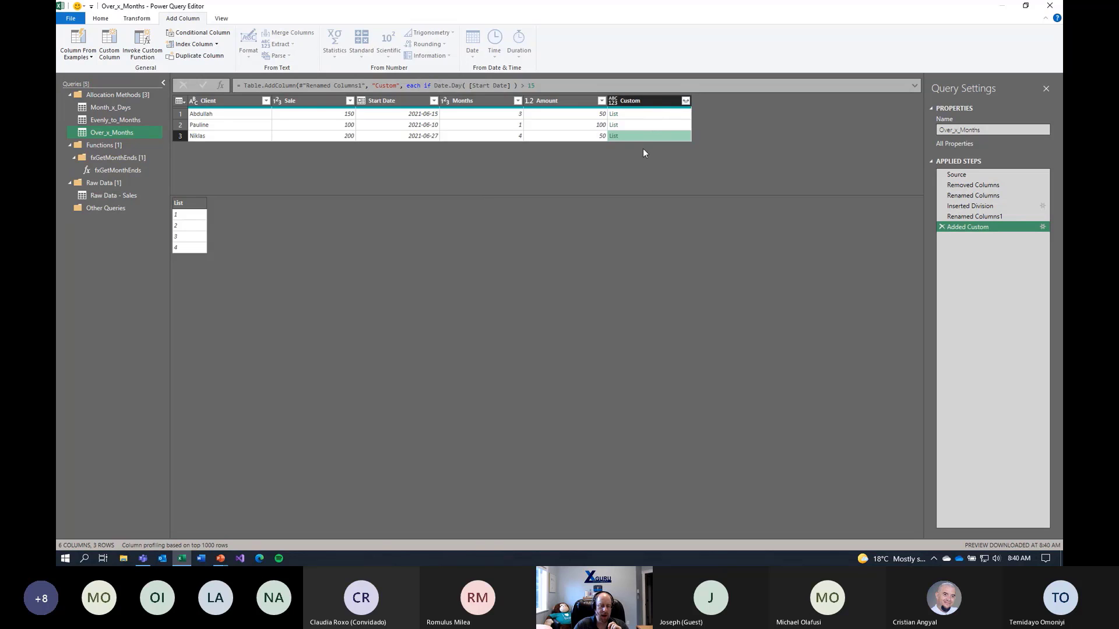
click(685, 101)
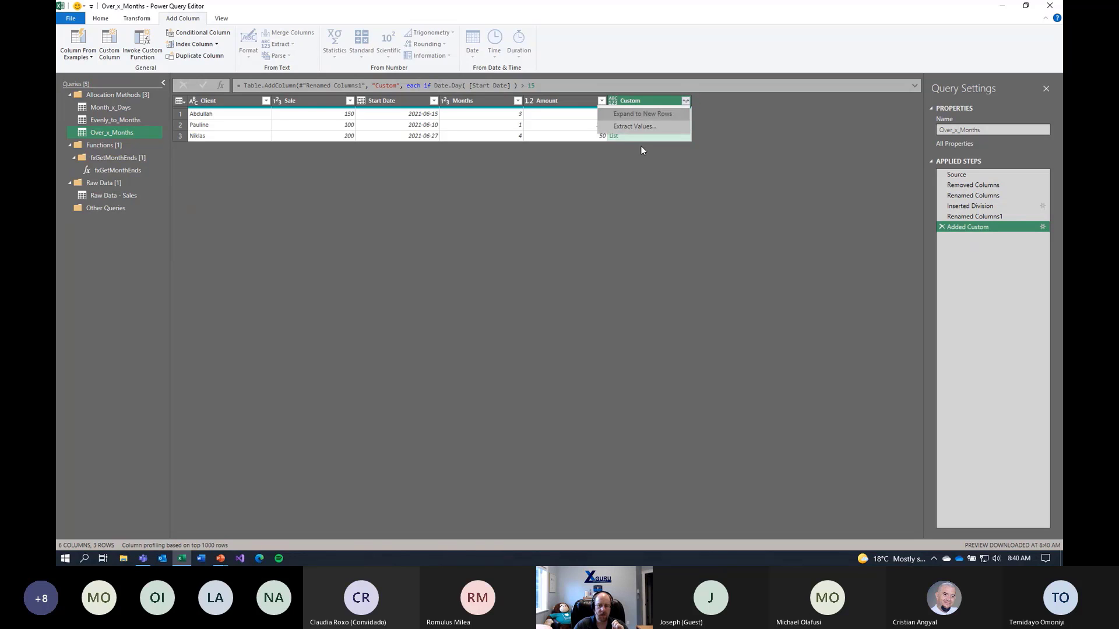
click(639, 116)
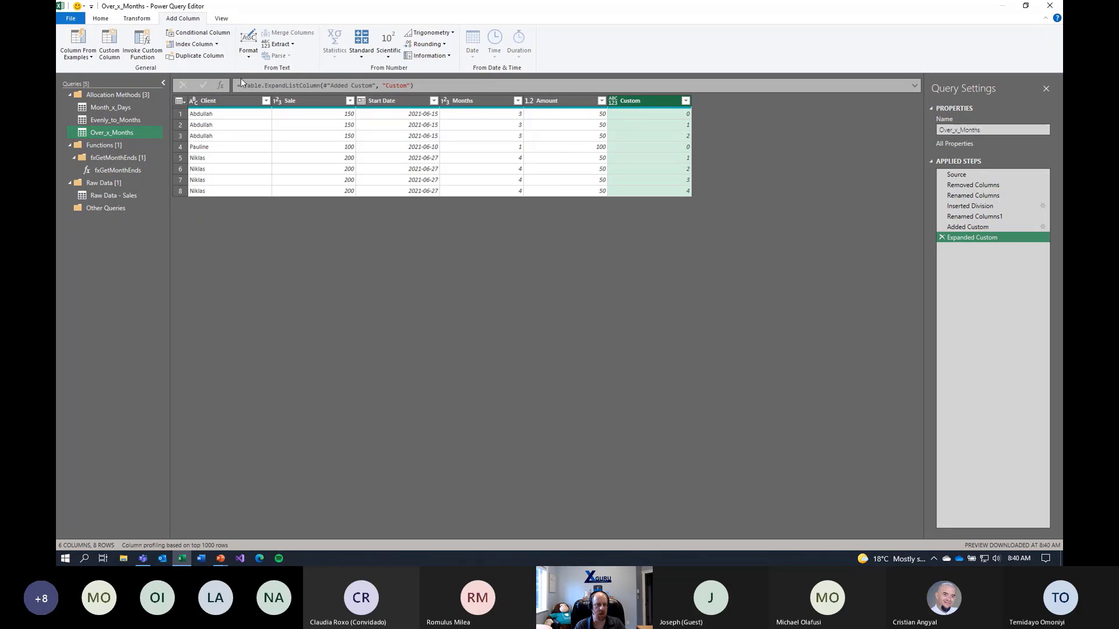
- Start a new custom column named Month End and begin its formula with the Date.EndOfMonth function
click(111, 49)
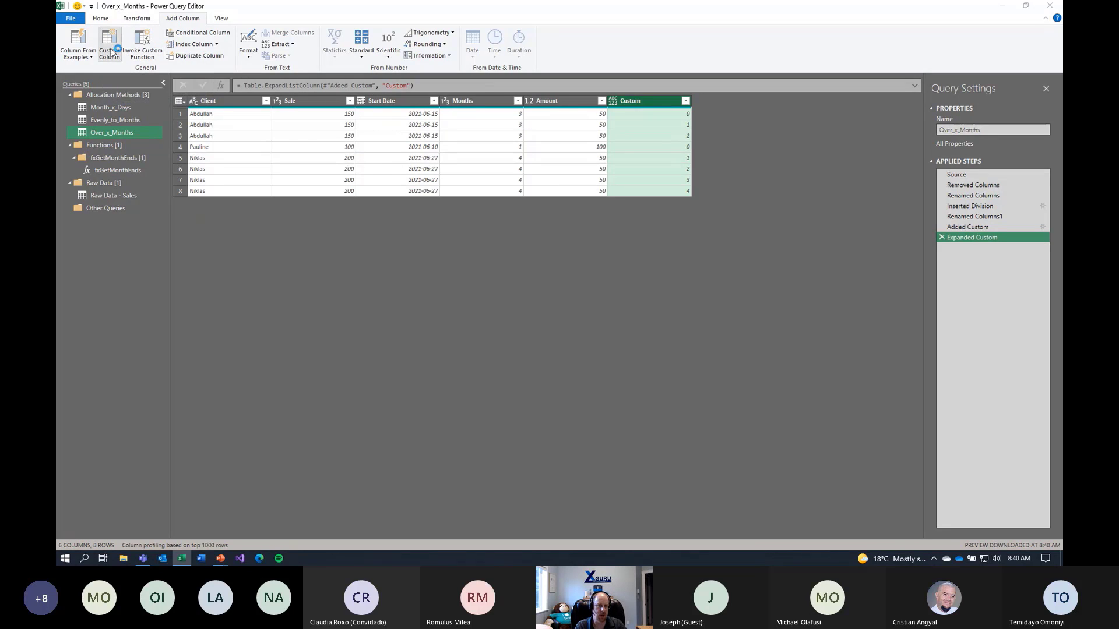
double_click(447, 224)
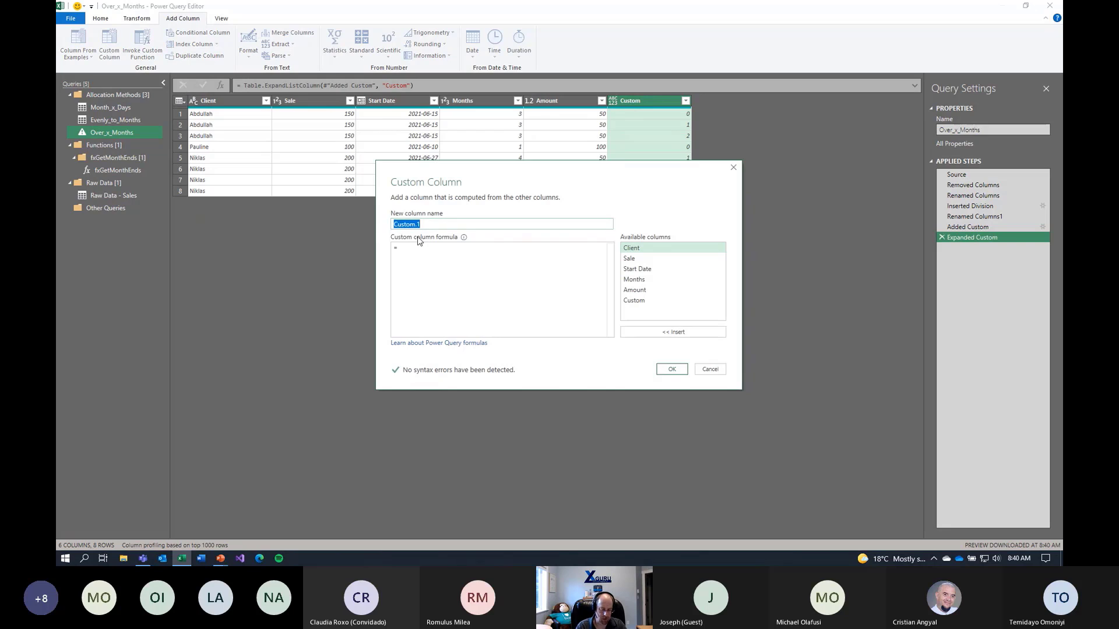
text(Month End)
click(424, 265)
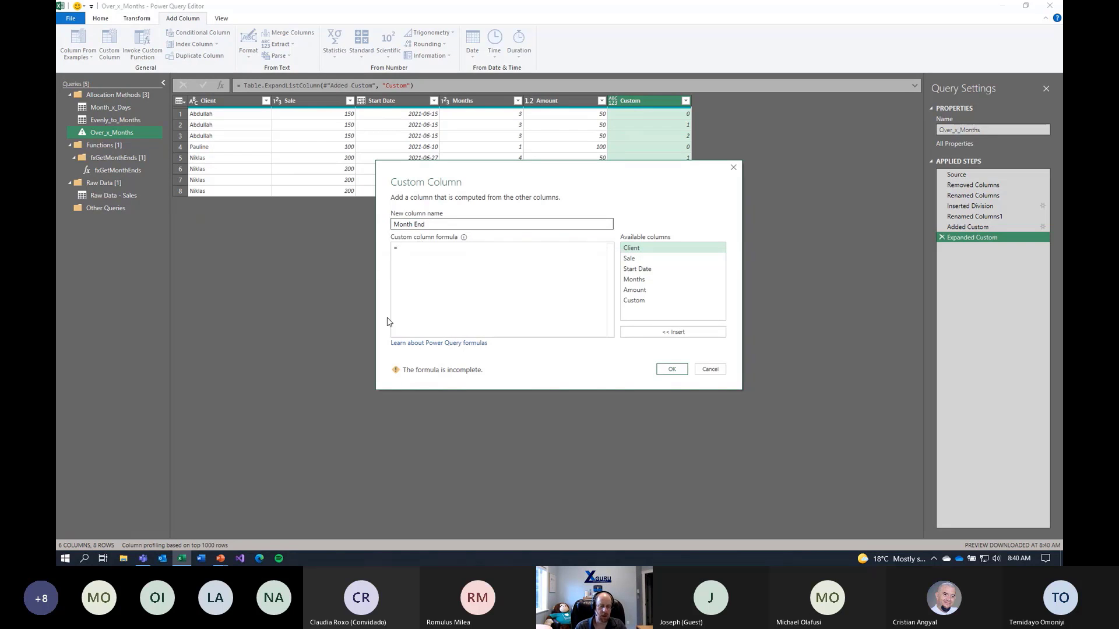
text(Date.E)
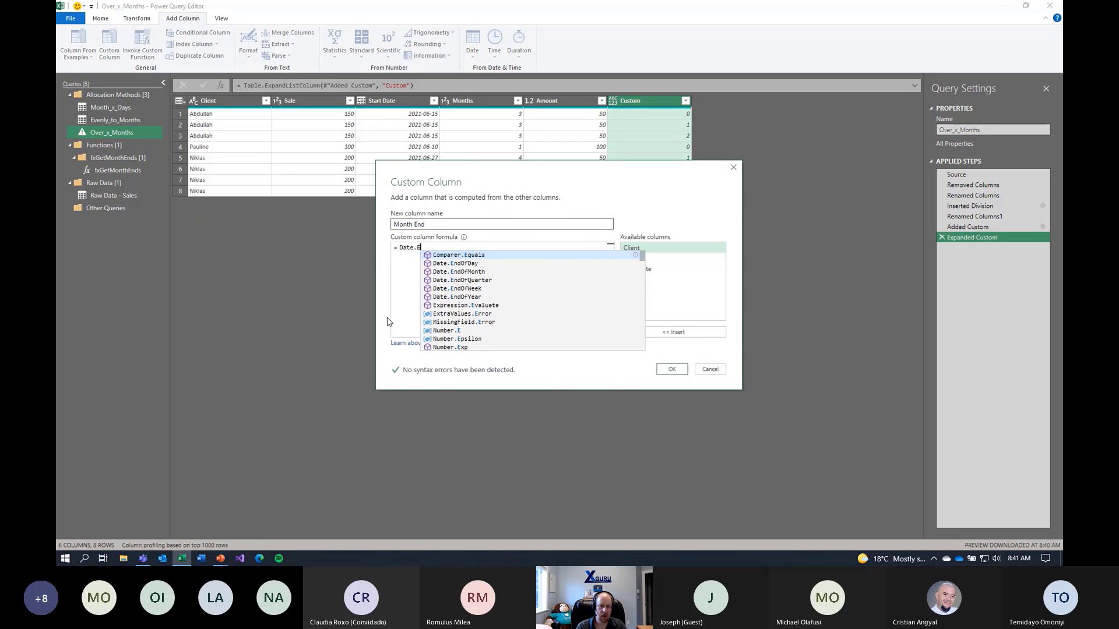
text(ndd)
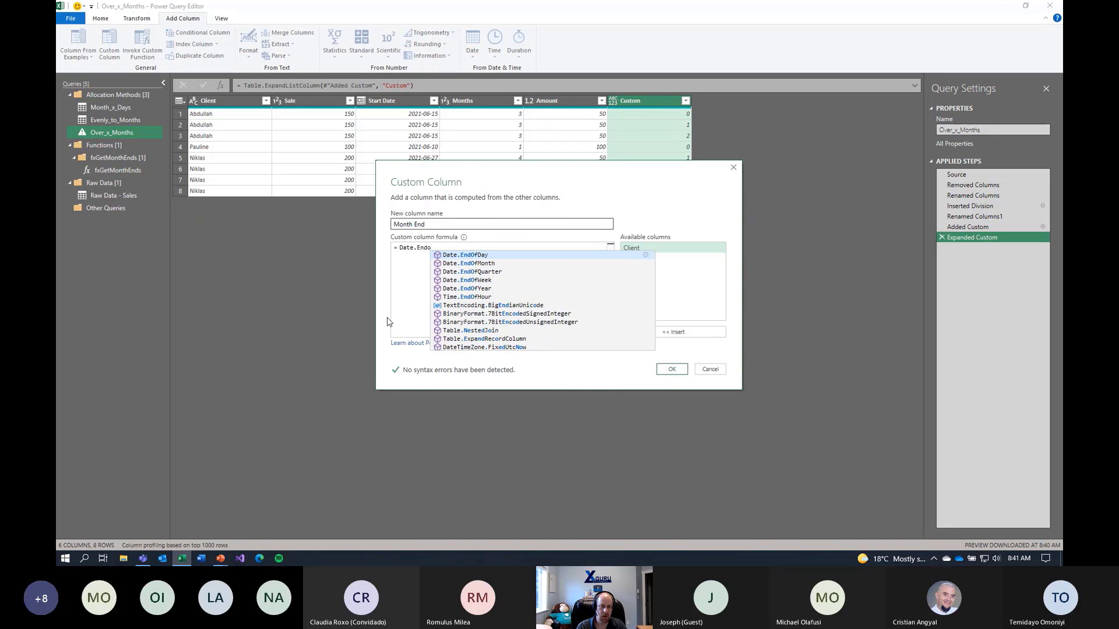
key(BackSpace)
text(OfMonth()
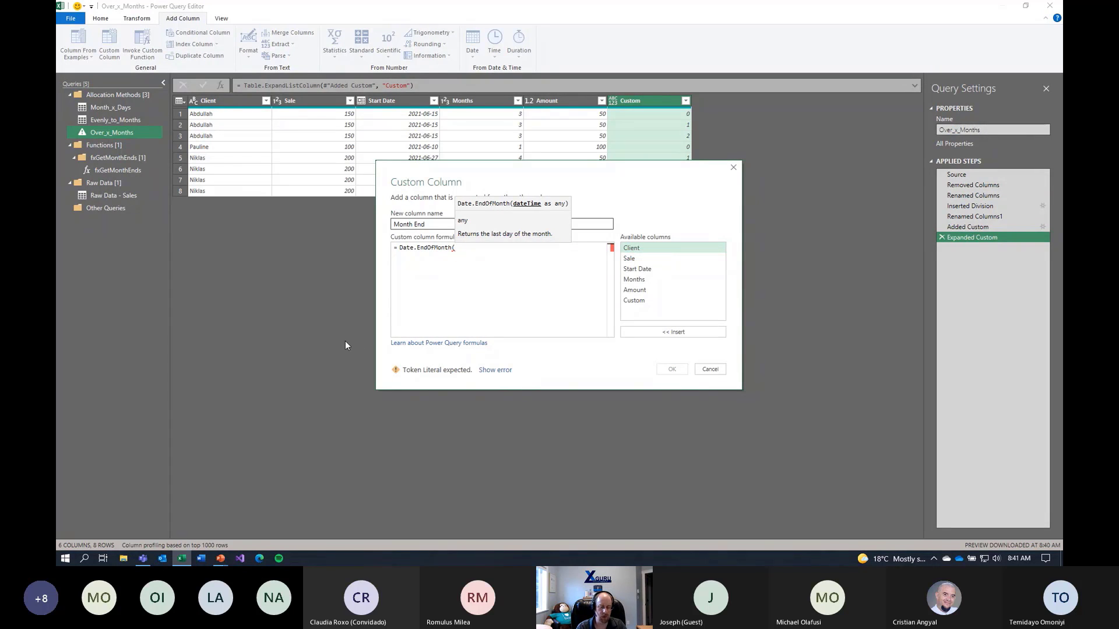
key(Return)
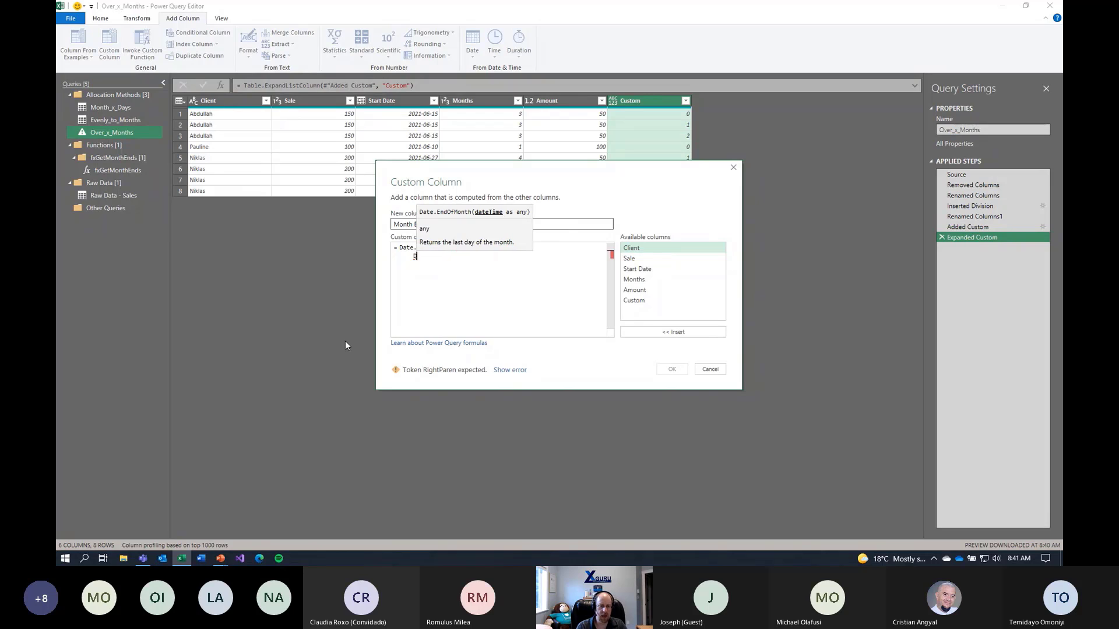
- Nest Date.AddMonths( [Start Date], [Custom] ) inside Date.EndOfMonth, close the formula and create the Month End column
text(Date,)
text(AddMo)
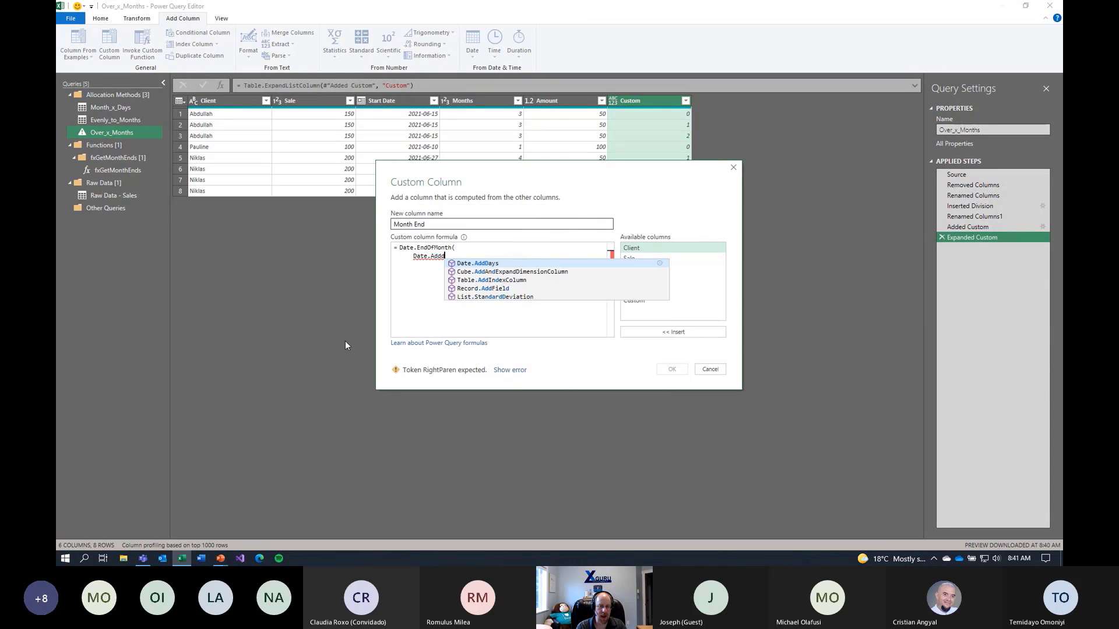
text(nths)
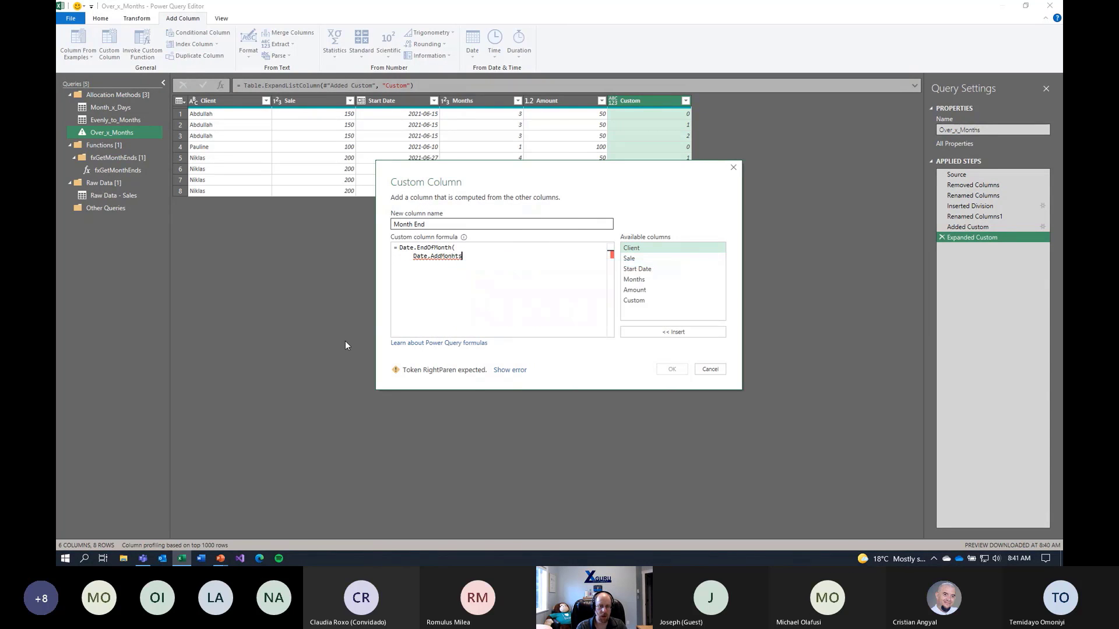
text(()
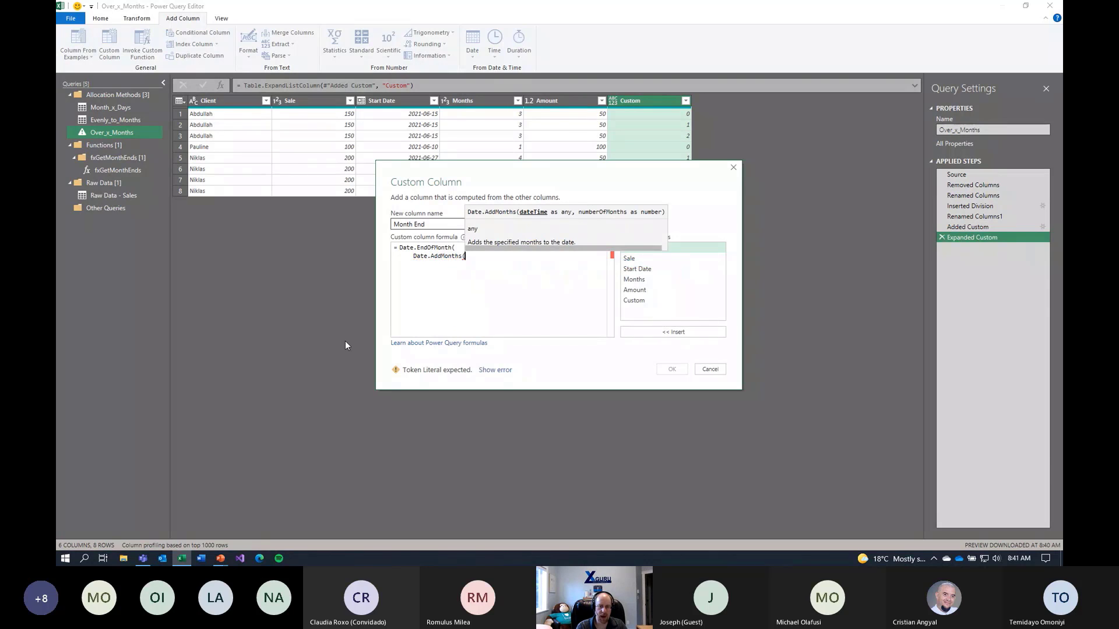
double_click(627, 272)
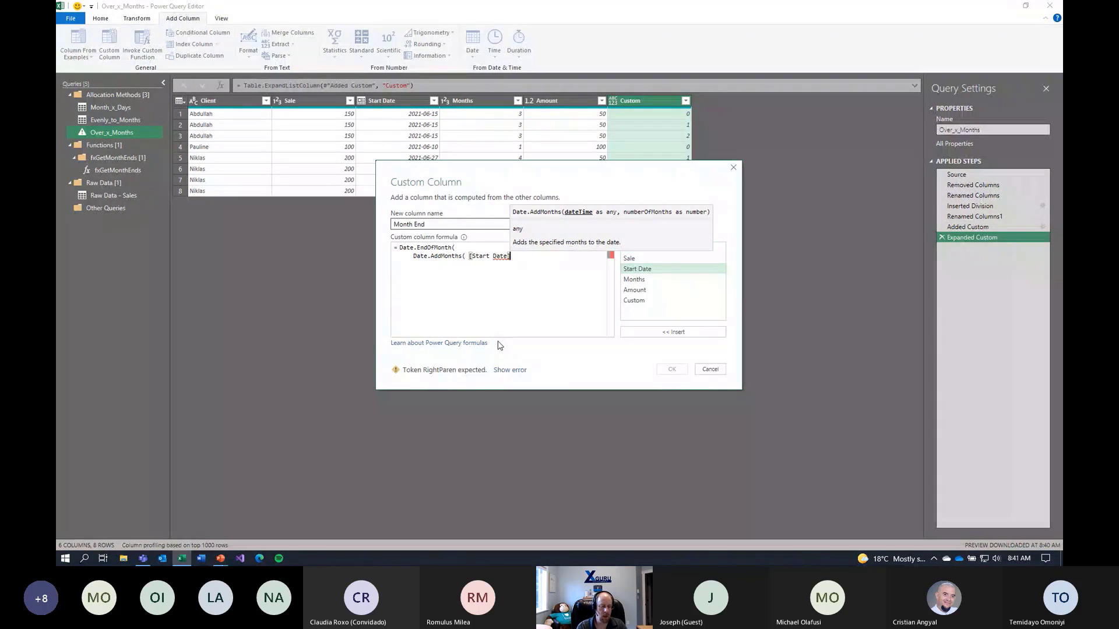
text(,)
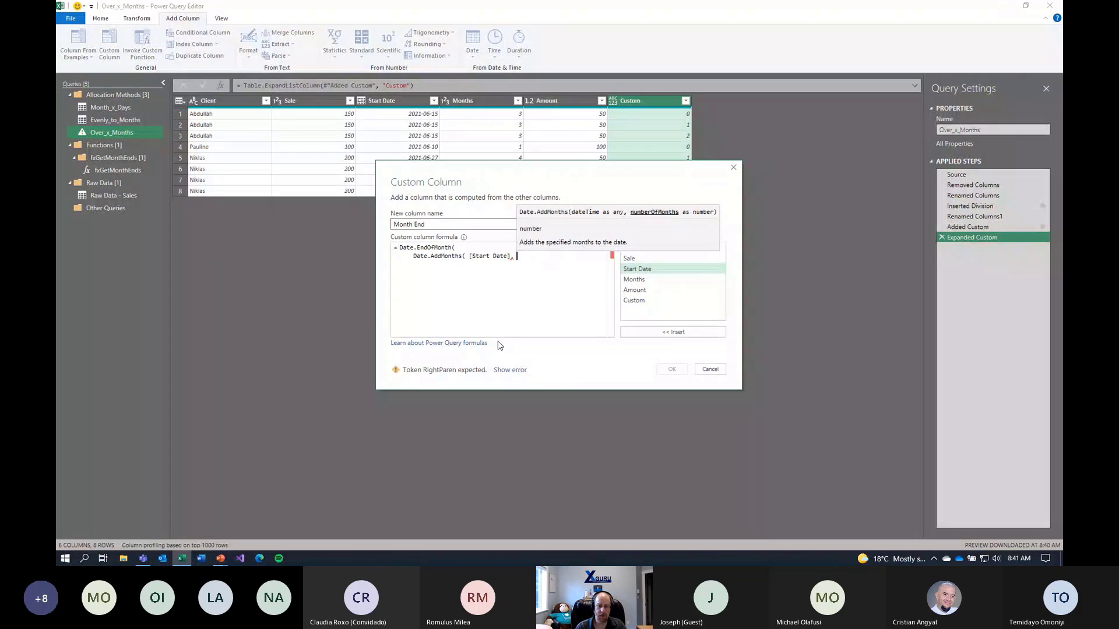
double_click(649, 300)
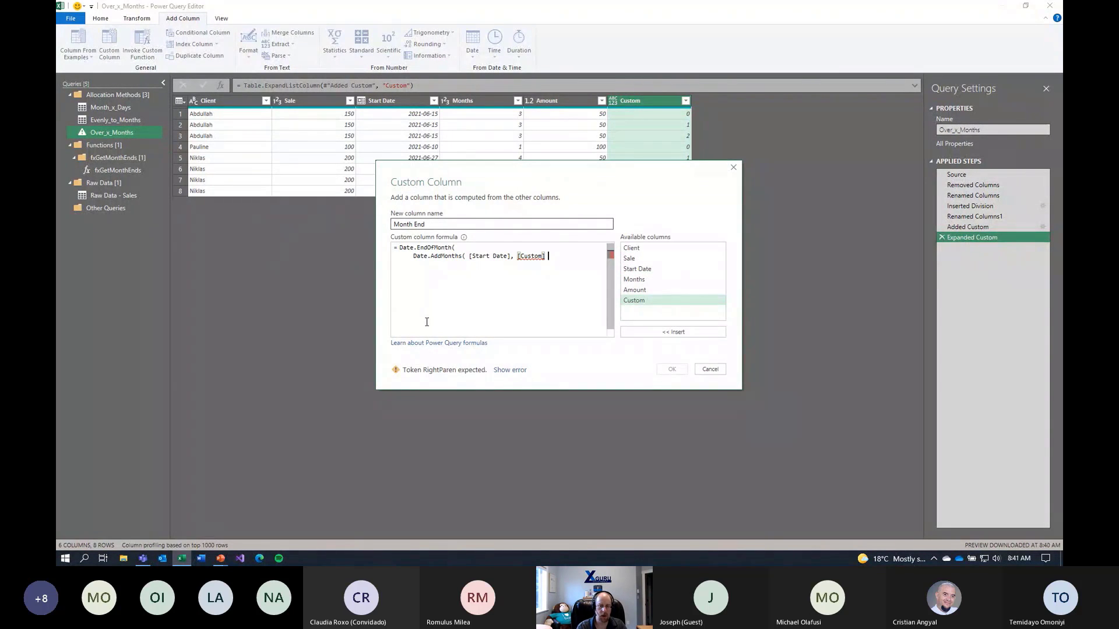
text())
key(Return)
text())
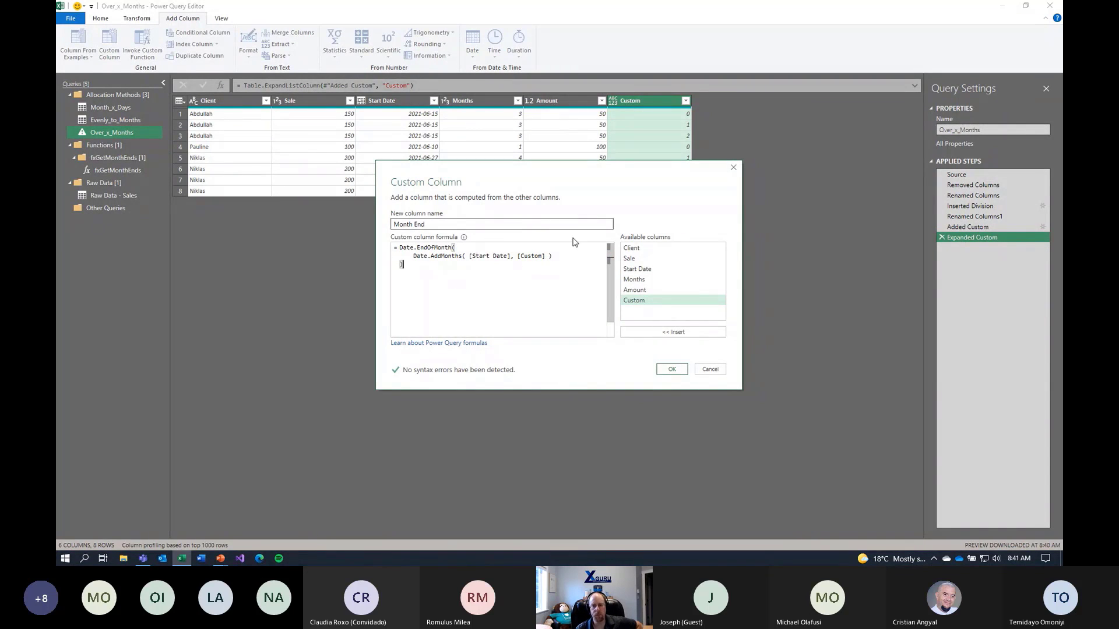
click(667, 368)
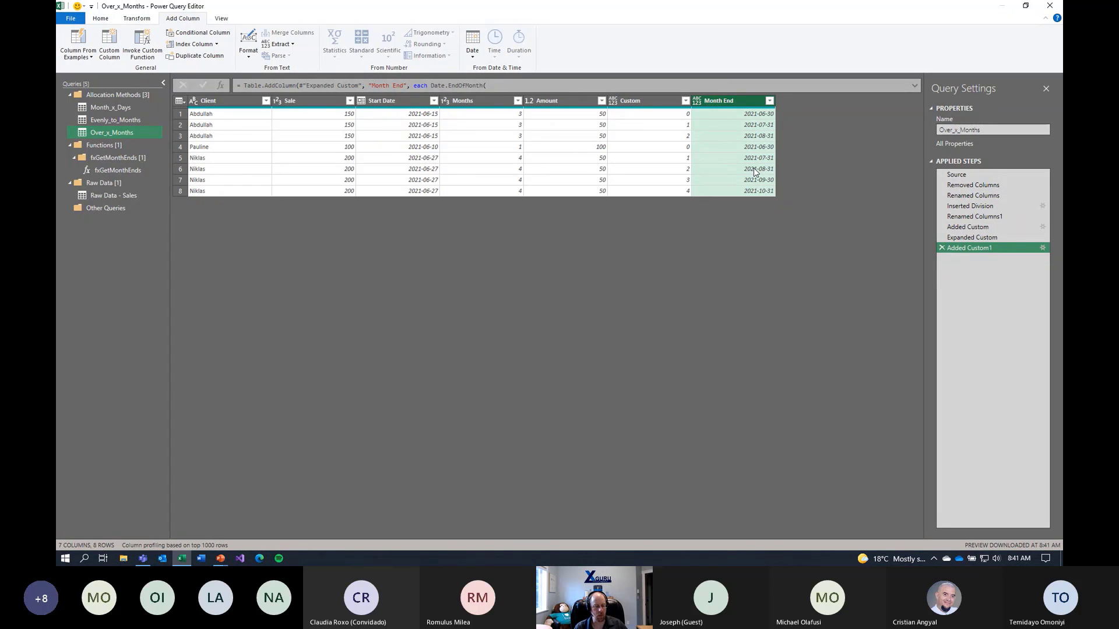
- Keep only the Client, Month End and Amount columns, in that order, and remove all other columns from the query
click(223, 105)
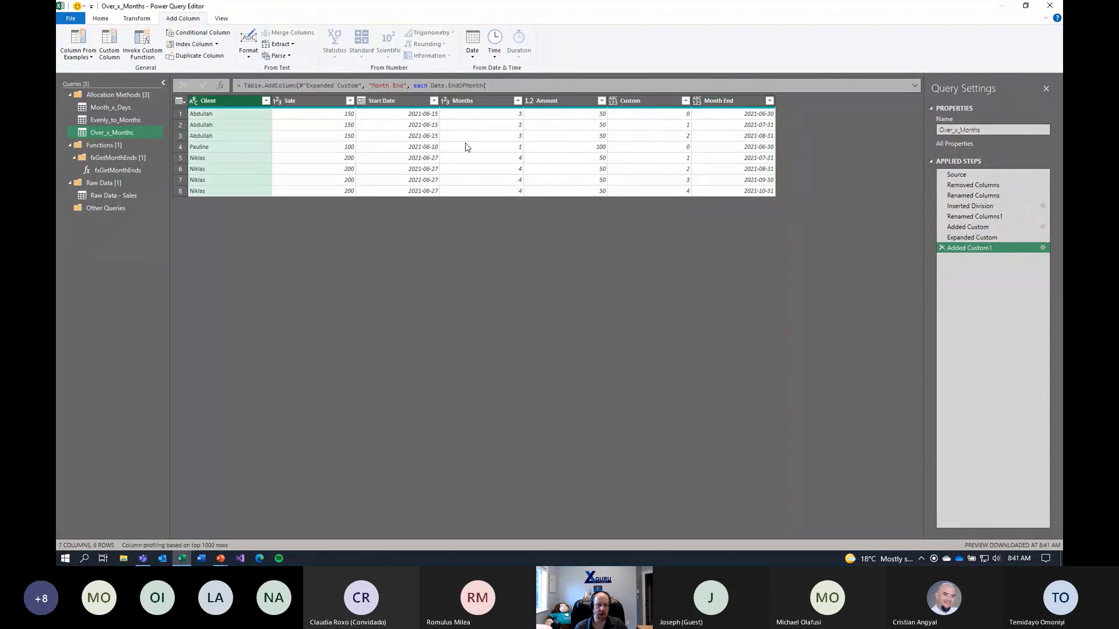
ctrl+click(718, 105)
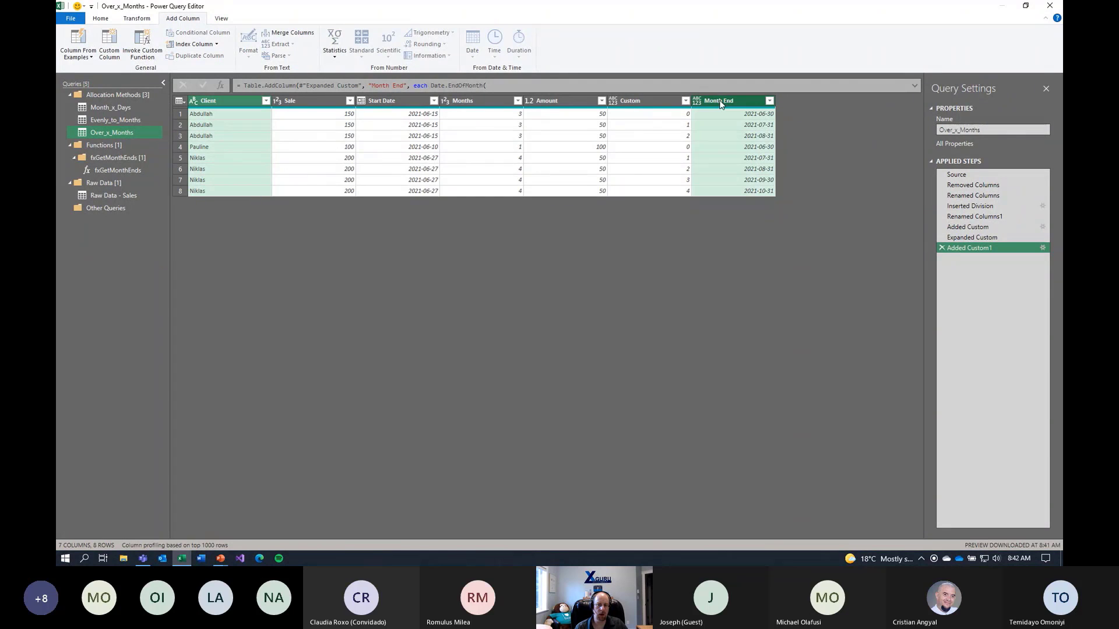
ctrl+click(586, 105)
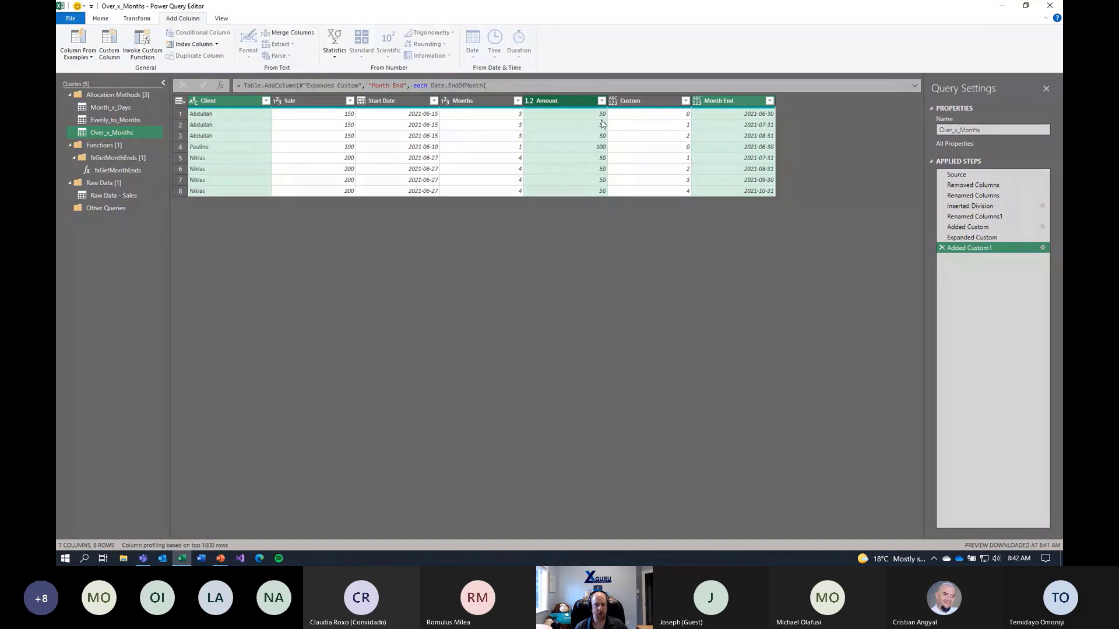
right_click(554, 102)
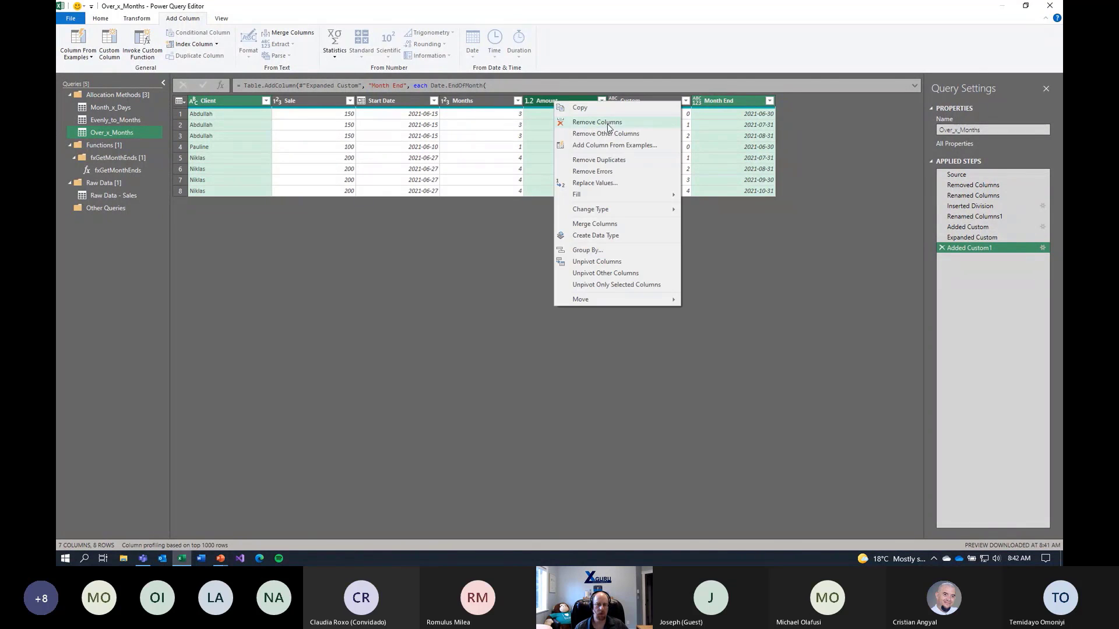
click(610, 135)
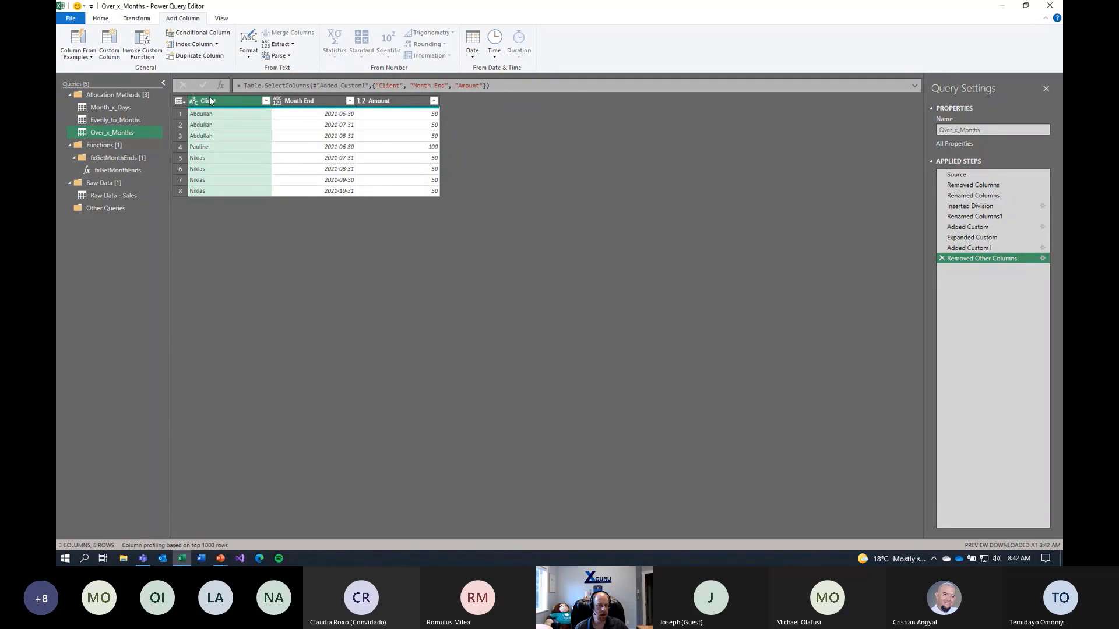
- Detect the data types of all three columns in the Over_x_Months query automatically
key(ctrl+a)
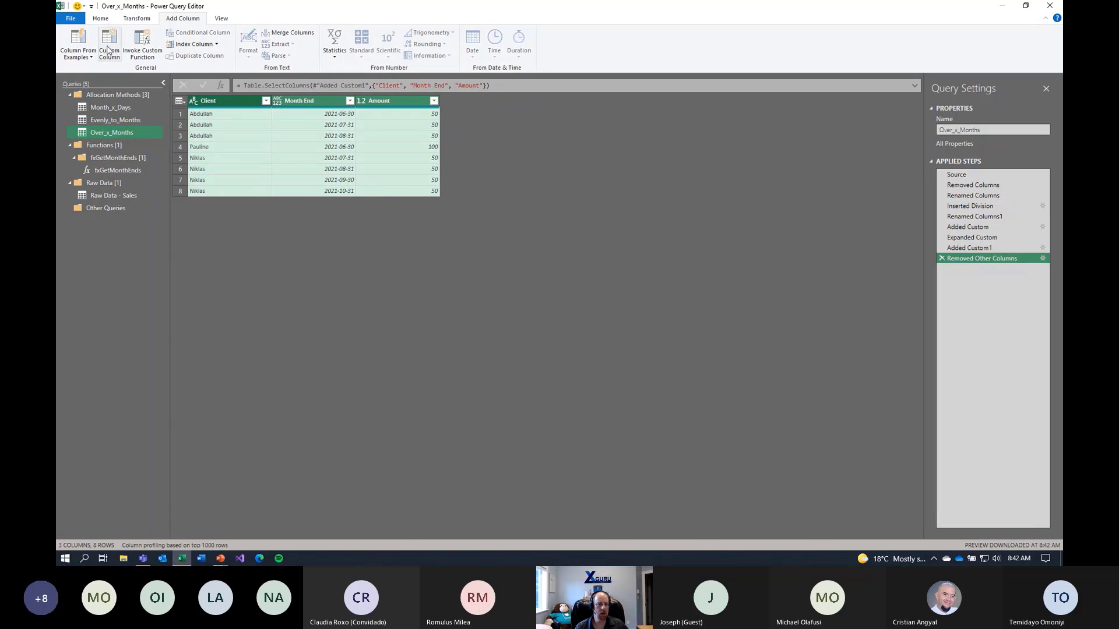
click(136, 18)
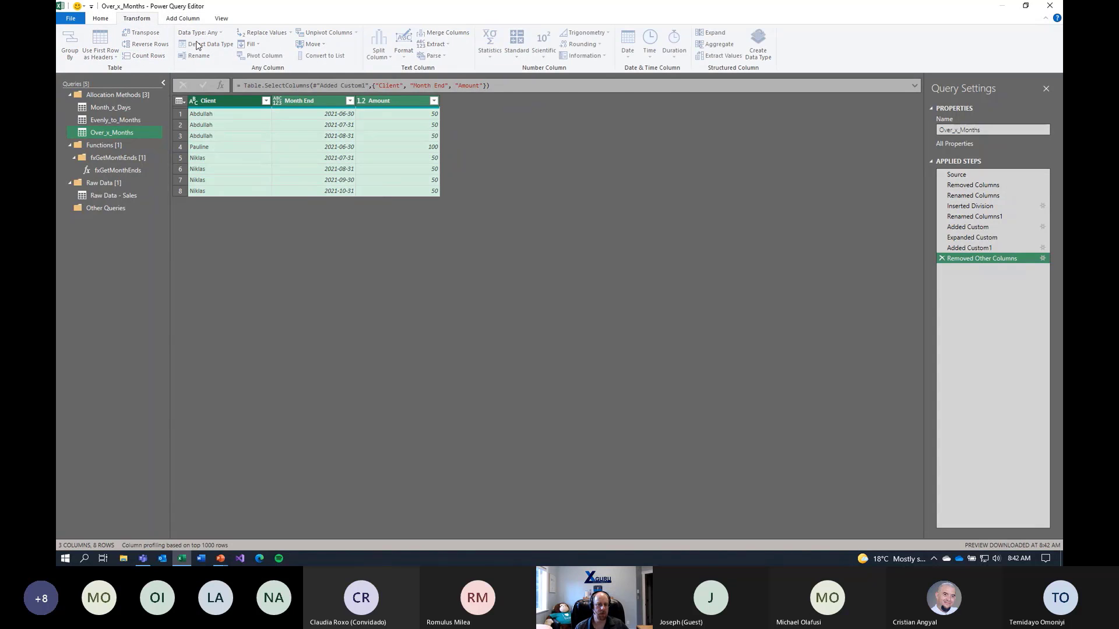
click(198, 44)
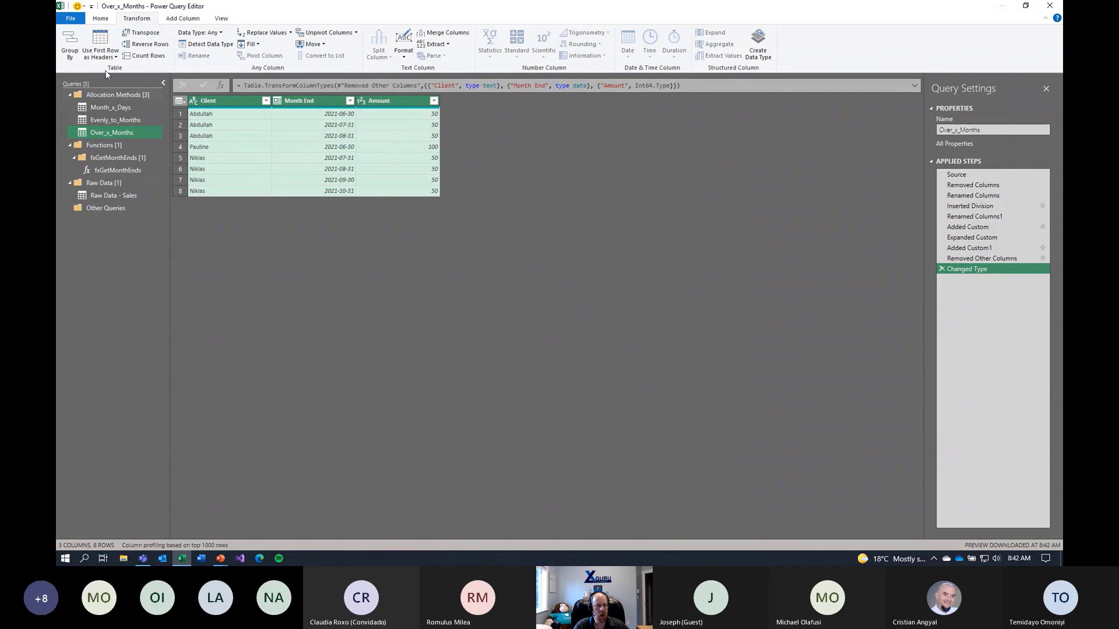
- Close the query editor and load Over_x_Months as a table on the existing worksheet at cell T16 of Sheet1
click(100, 18)
click(70, 54)
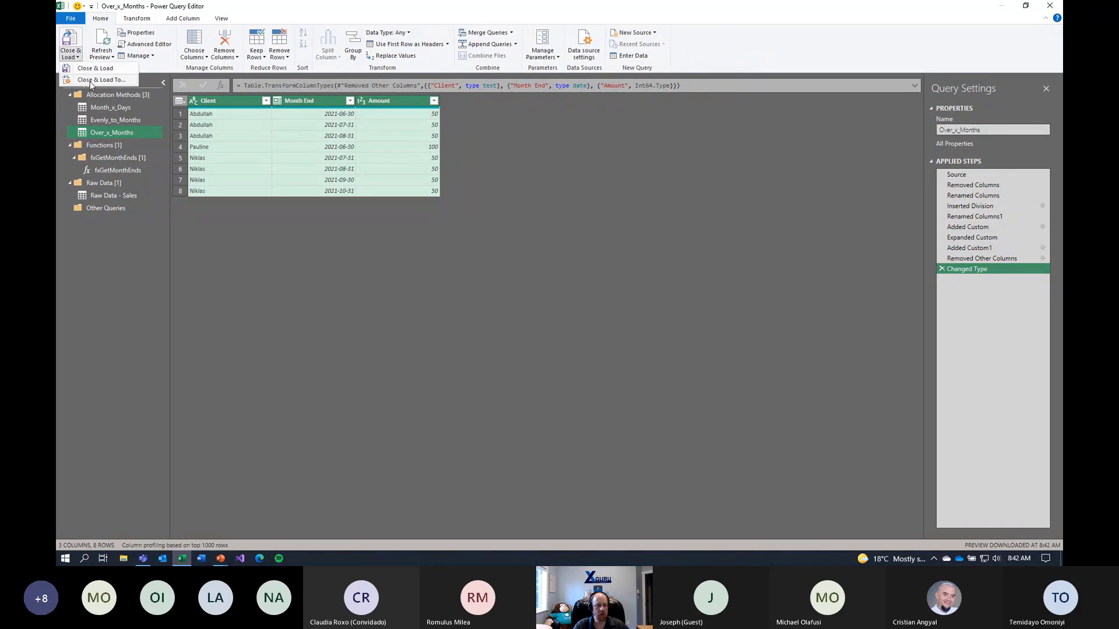
click(89, 80)
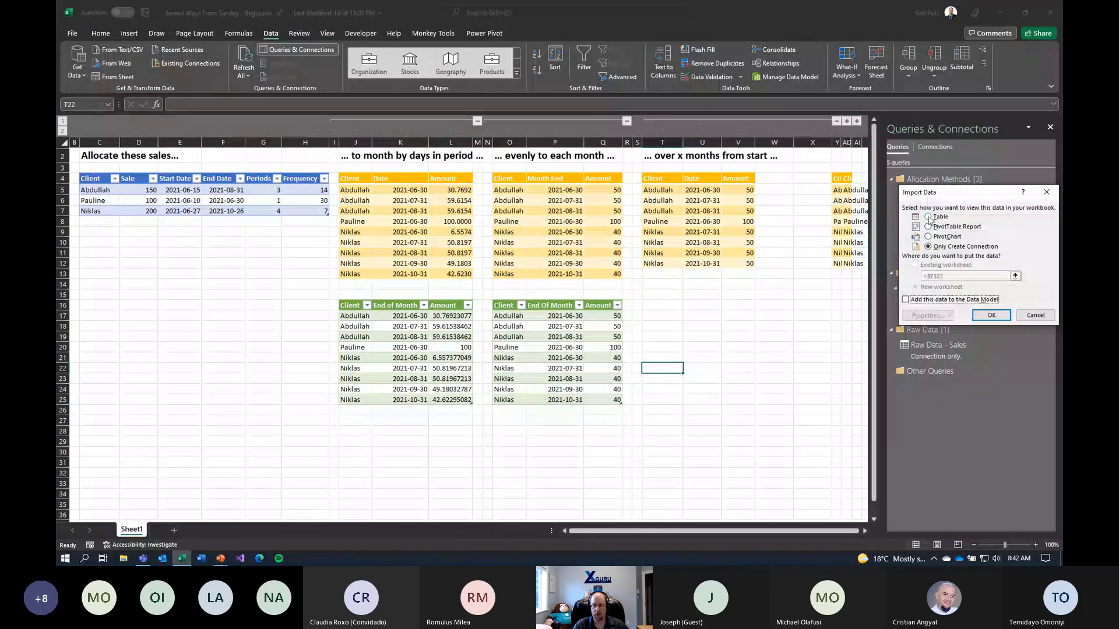
click(928, 217)
click(664, 305)
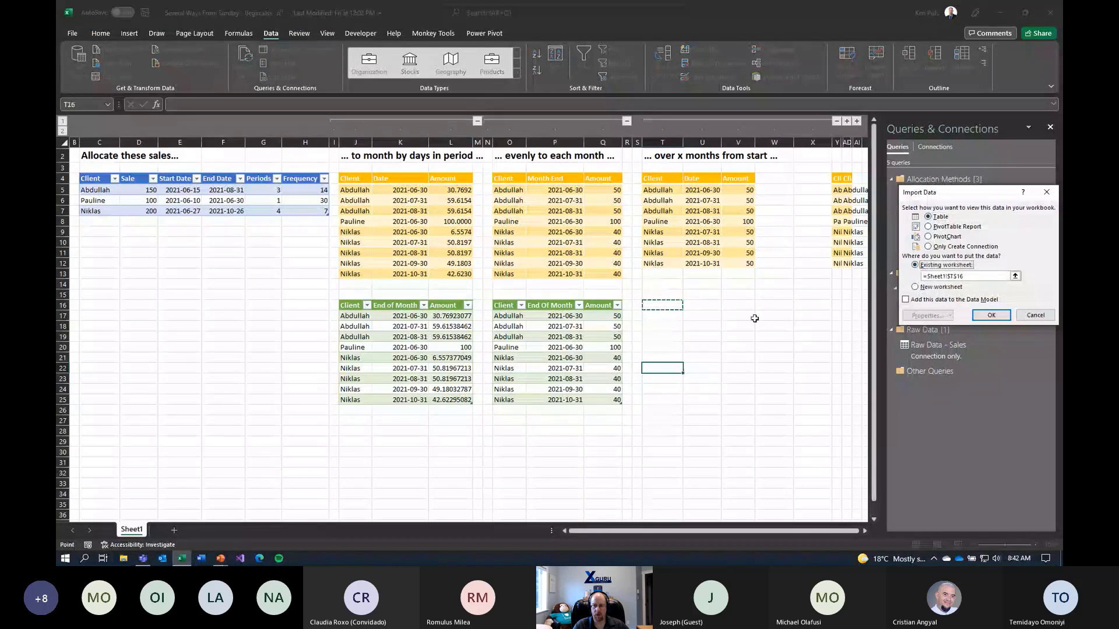
click(985, 318)
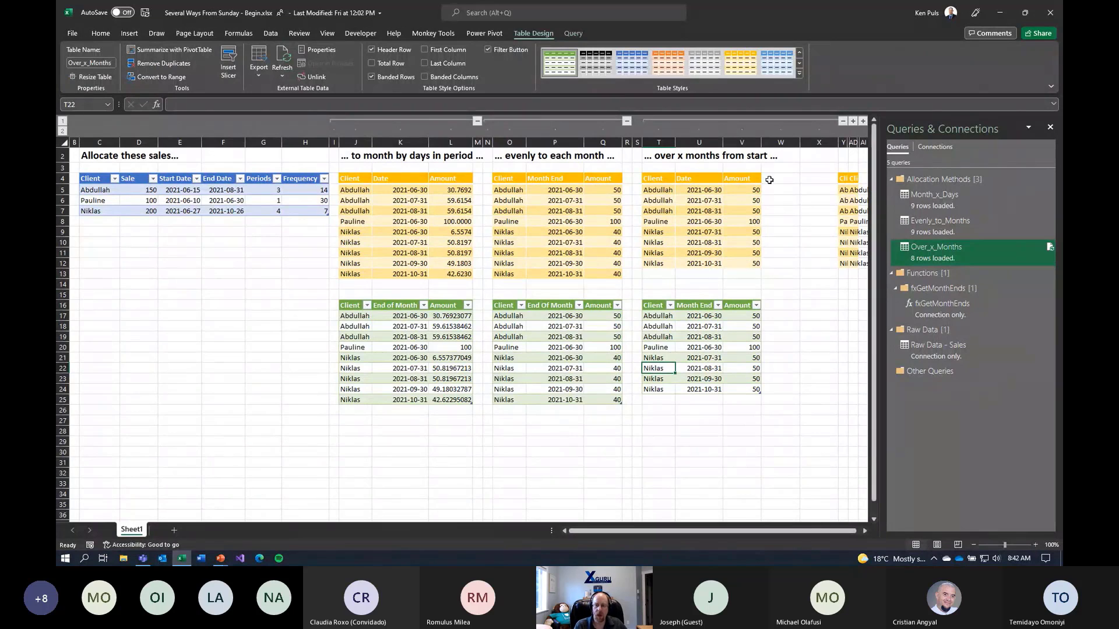
- Set the width of spacer columns W and X to 2
drag(781, 142, 811, 146)
right_click(811, 145)
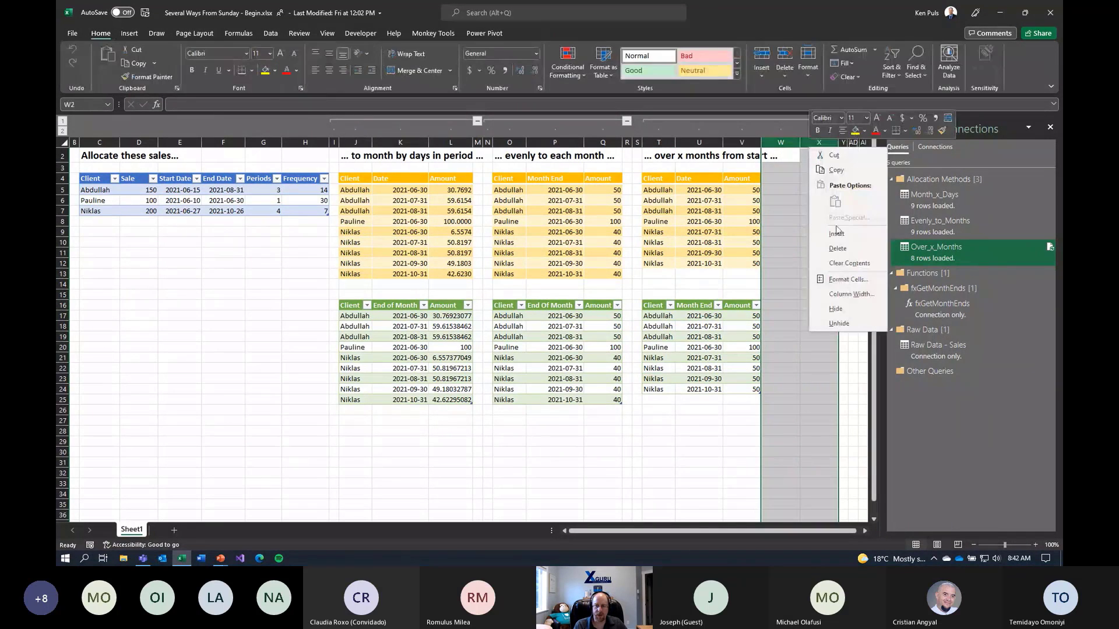
click(850, 294)
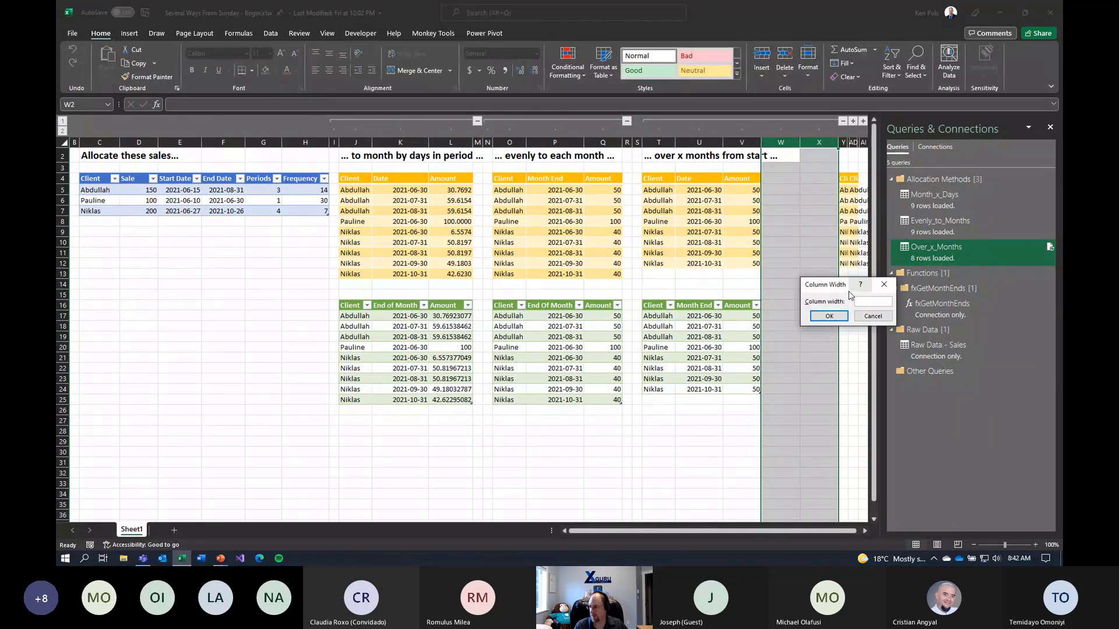
text(2)
key(Return)
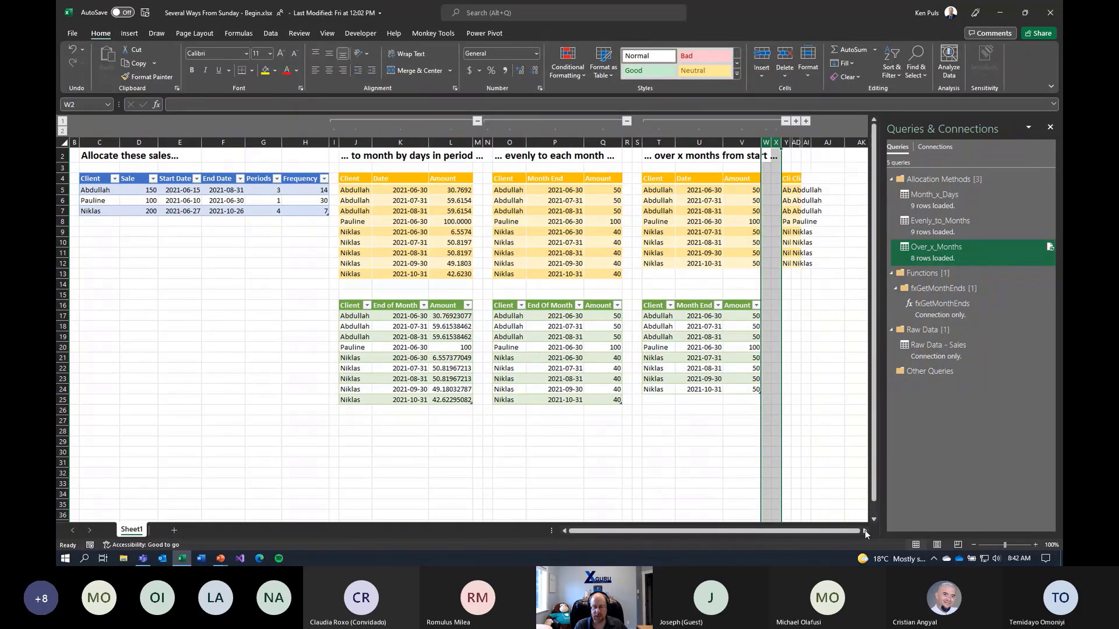
- Switch to the PowerPoint slide show and advance to the Allocate Over x Consecutive Days slide
click(864, 530)
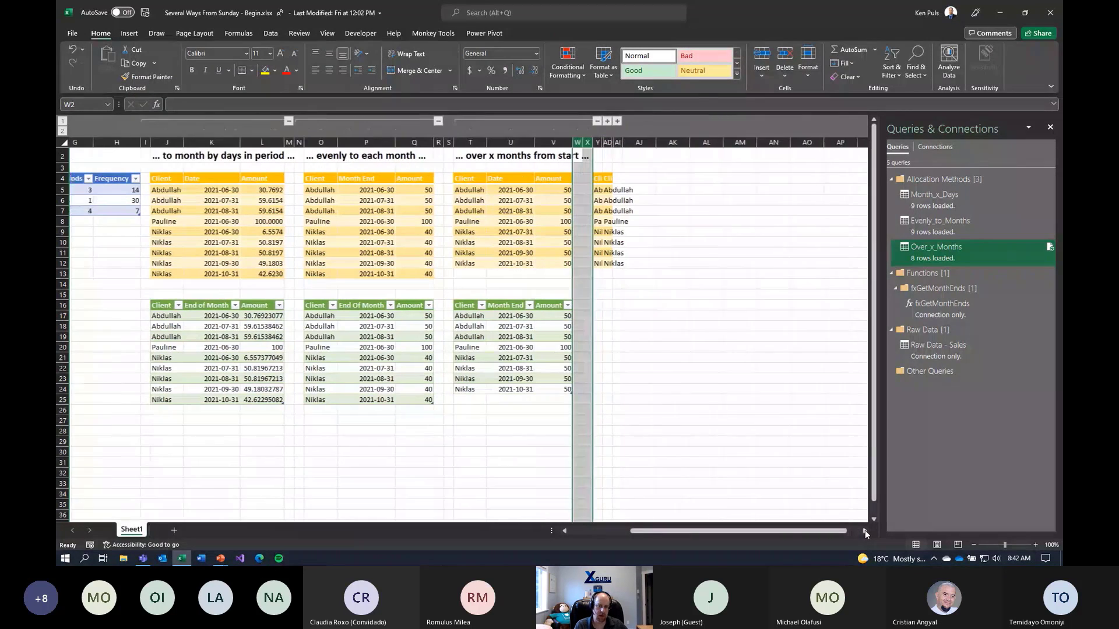
click(865, 530)
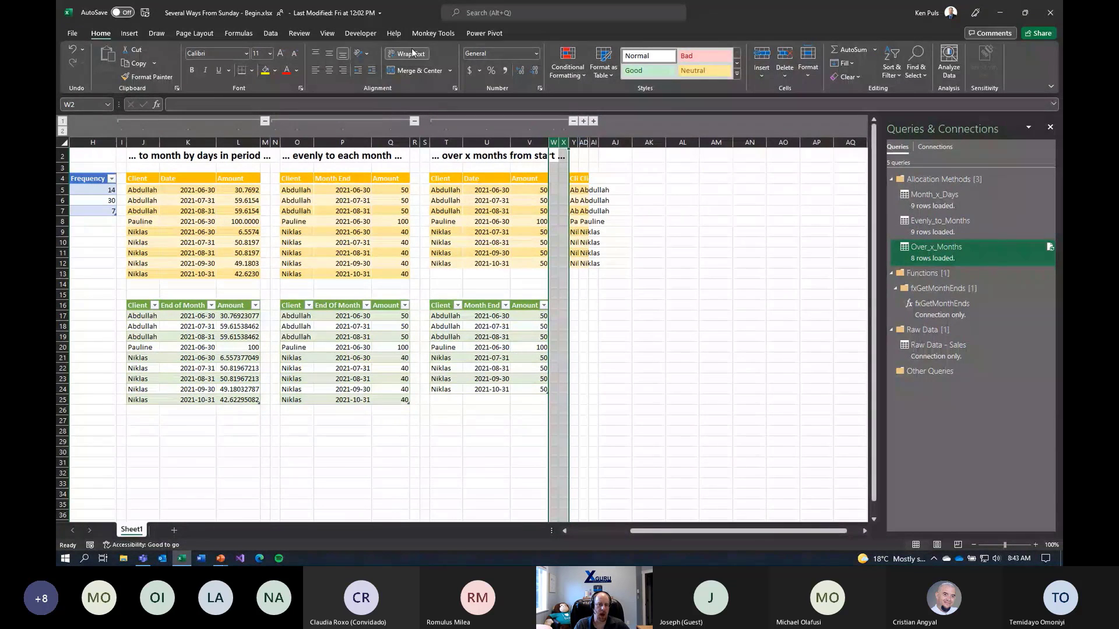
click(274, 37)
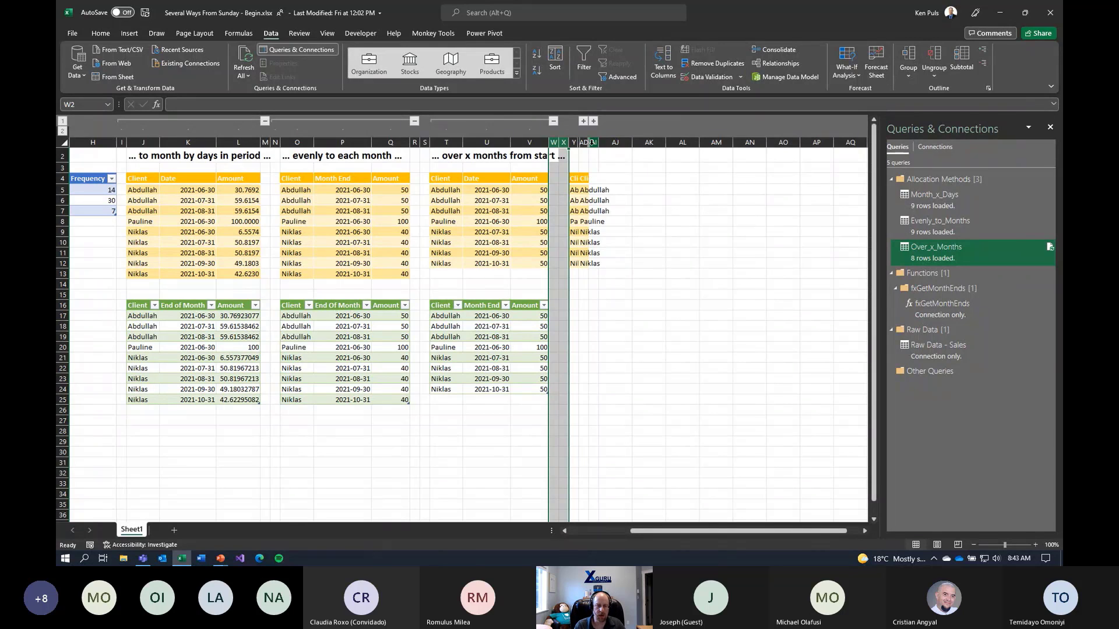
key(alt+Tab)
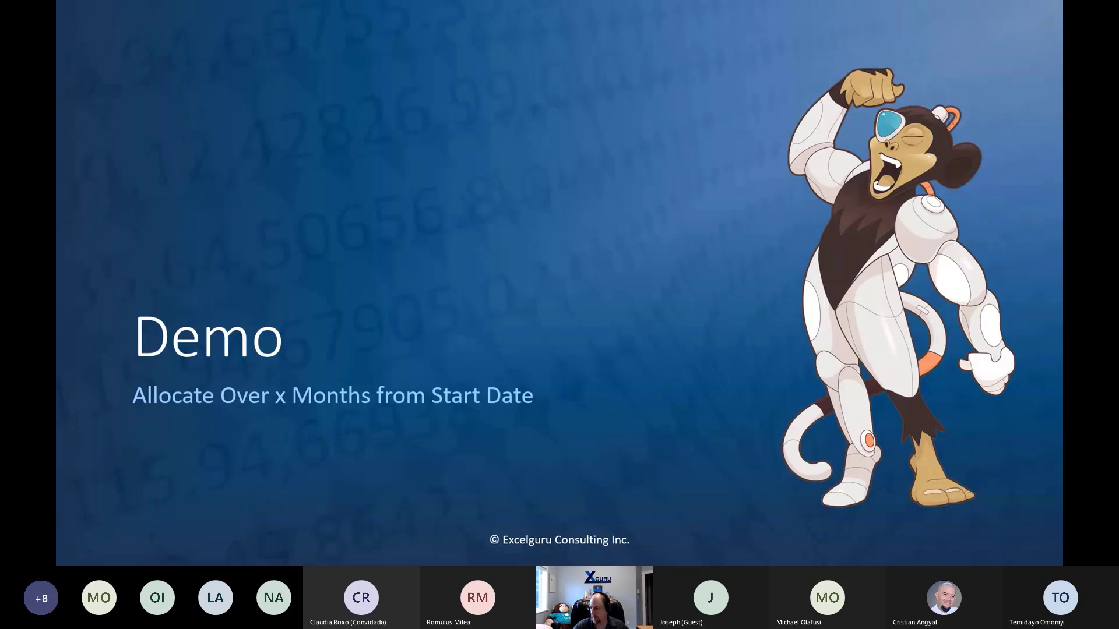
key(Right)
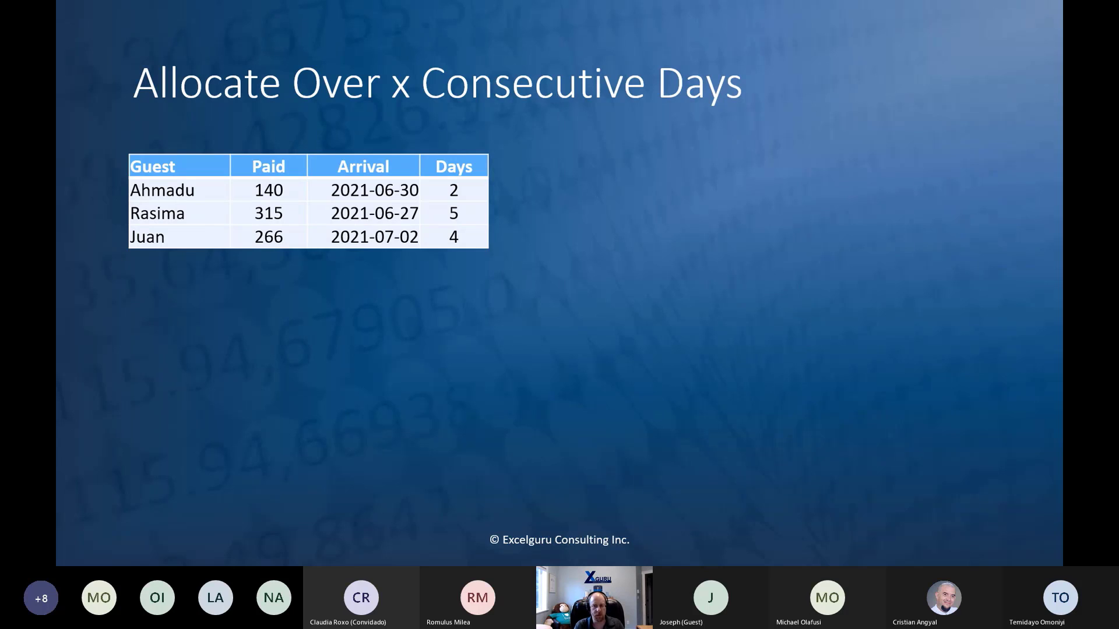
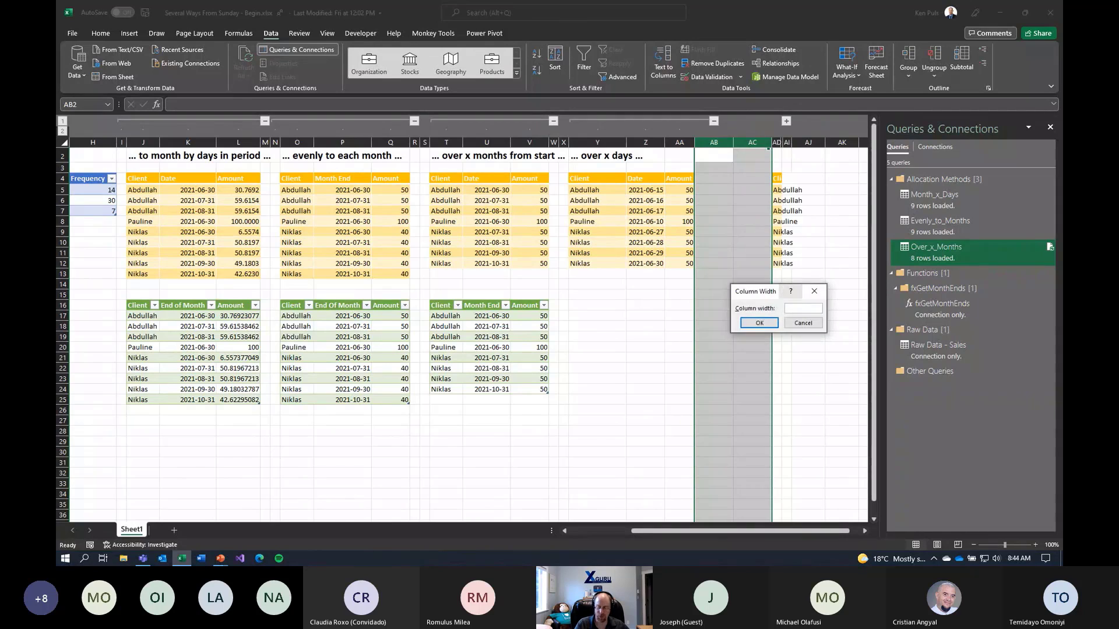
- Set the width of columns AB and AC to 2, and select cell Y16 below the over x days sample
text(2)
key(Return)
click(641, 313)
click(602, 305)
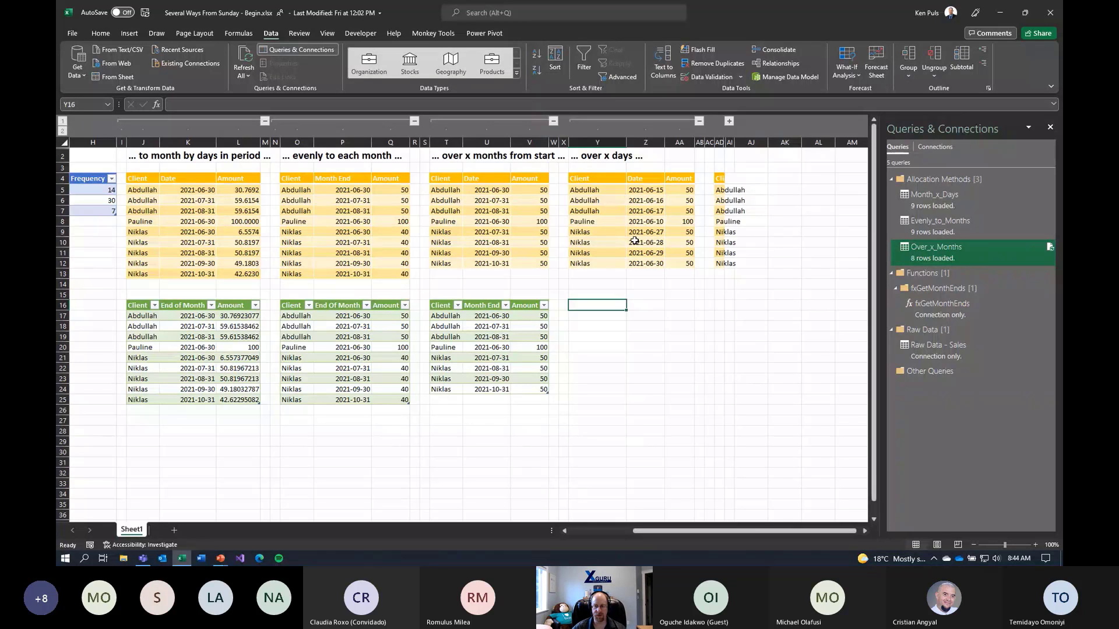
- Create a query referencing Raw Data - Sales, name it Over_x_Days and place it in the Allocation Methods group
right_click(910, 353)
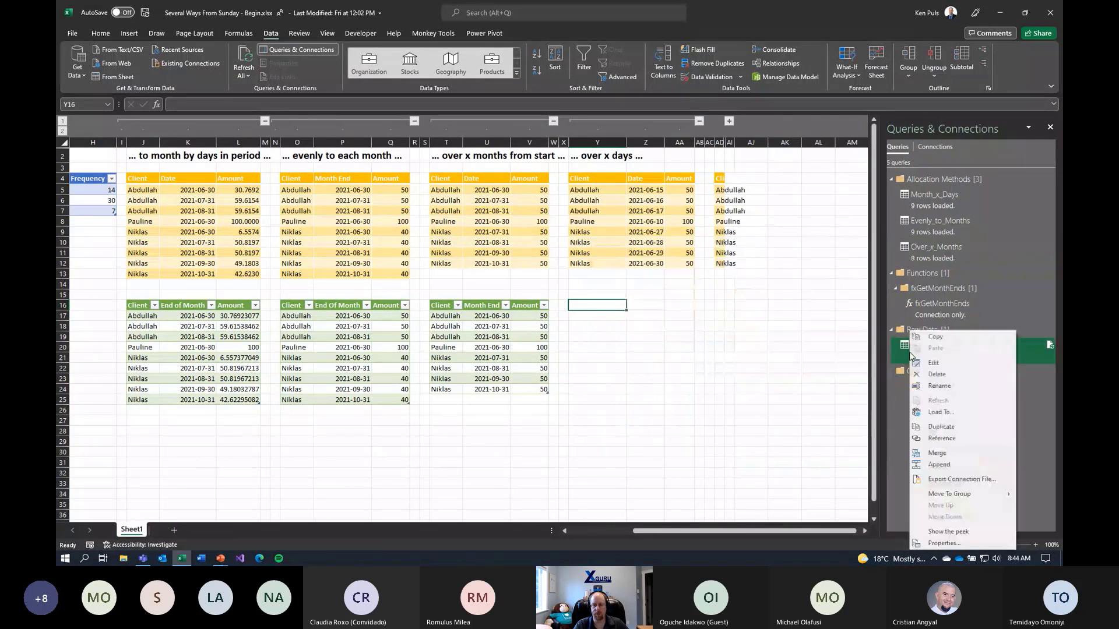
click(941, 439)
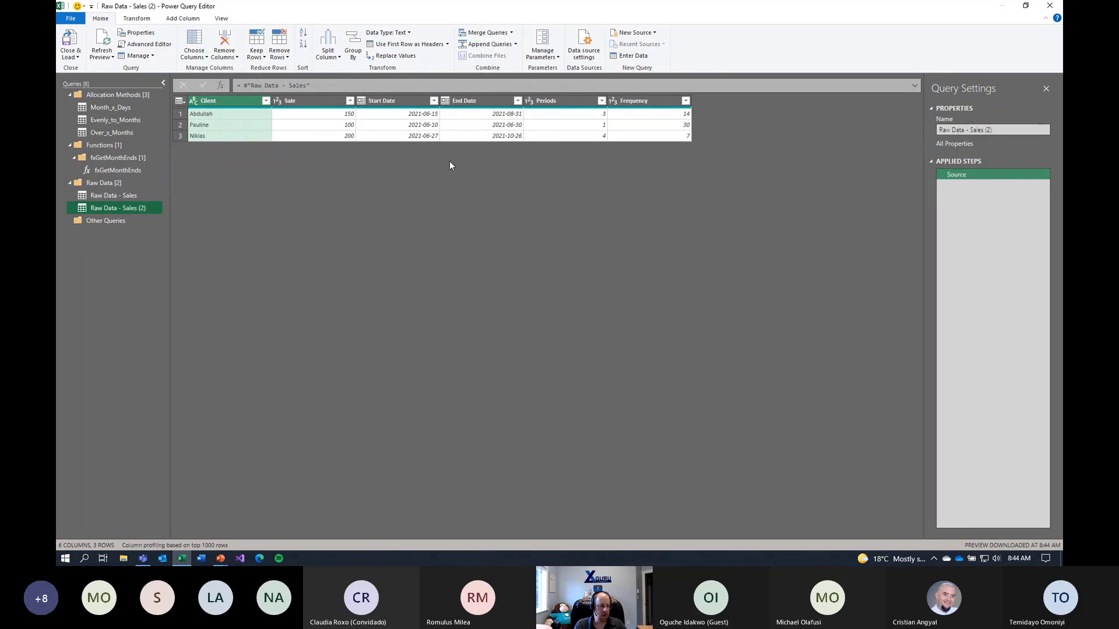
double_click(96, 208)
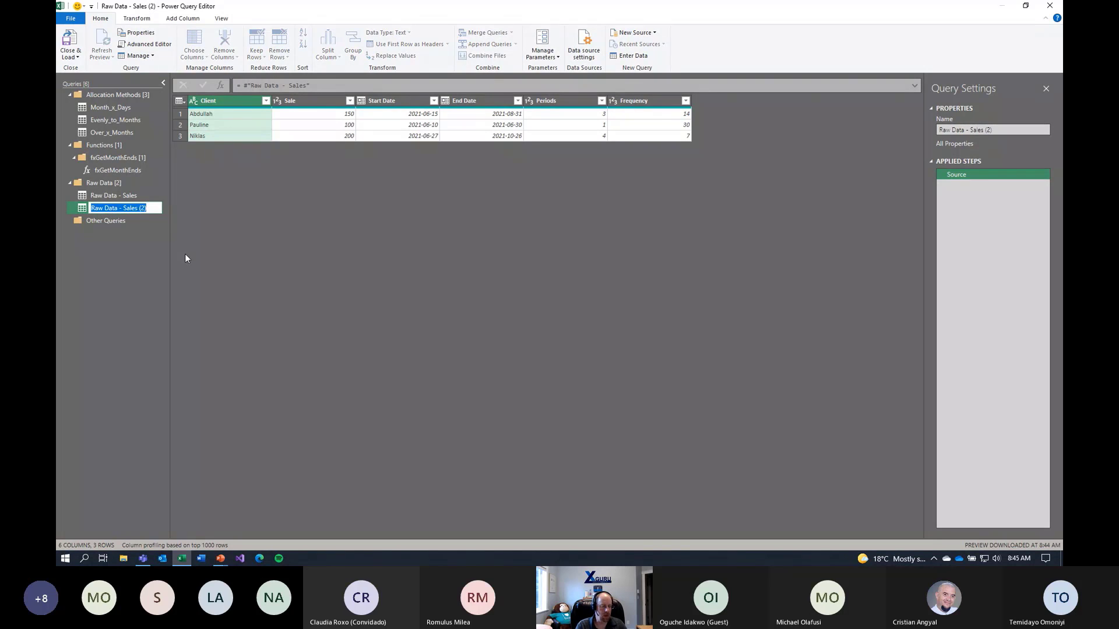
text(Over_x)
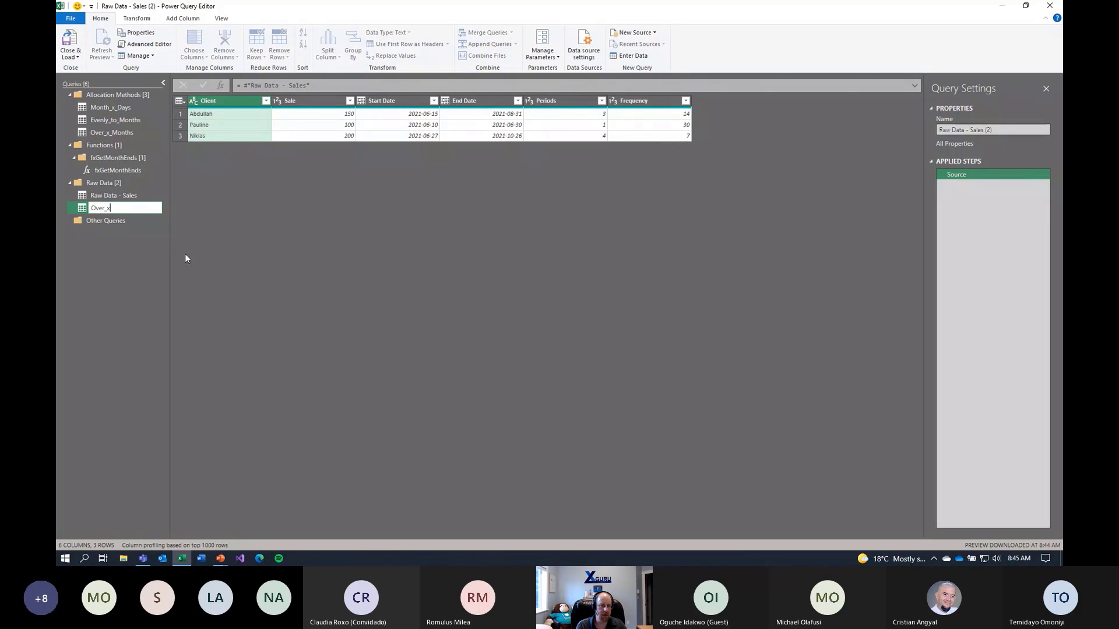
text(_Days)
key(Return)
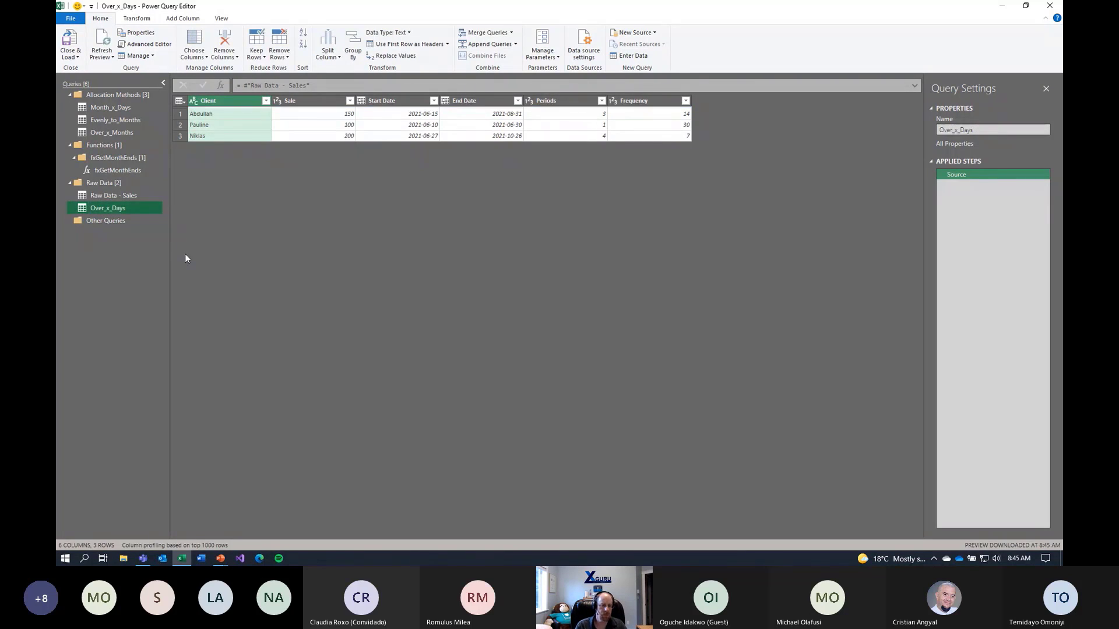
drag(96, 183, 102, 139)
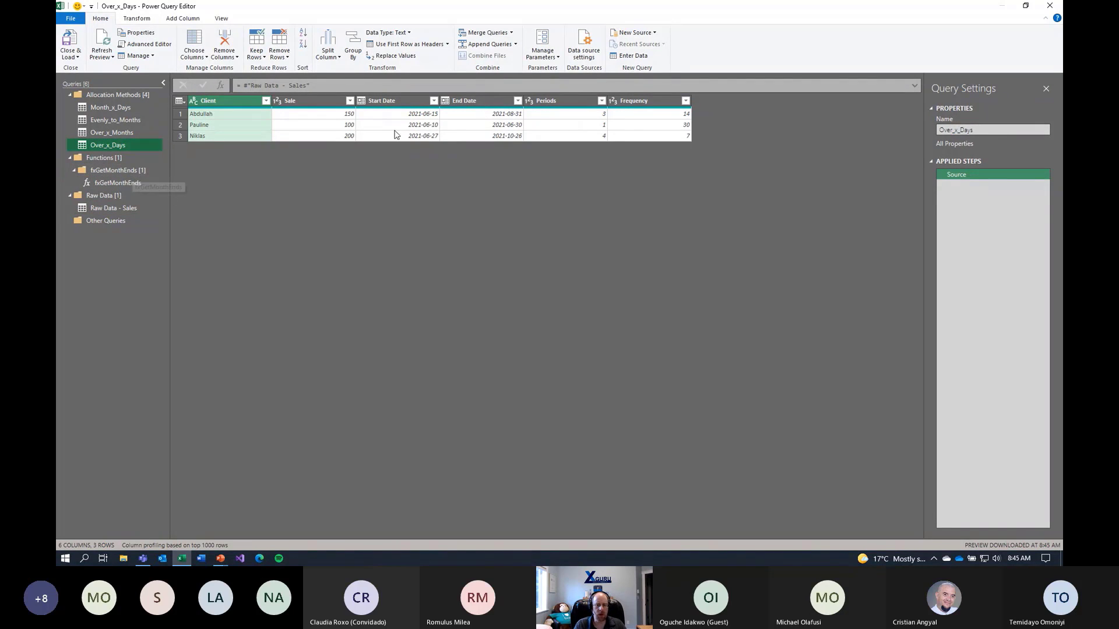
- Remove the End Date and Frequency columns from Over_x_Days and rename the Periods column to Days
click(476, 102)
ctrl+click(635, 102)
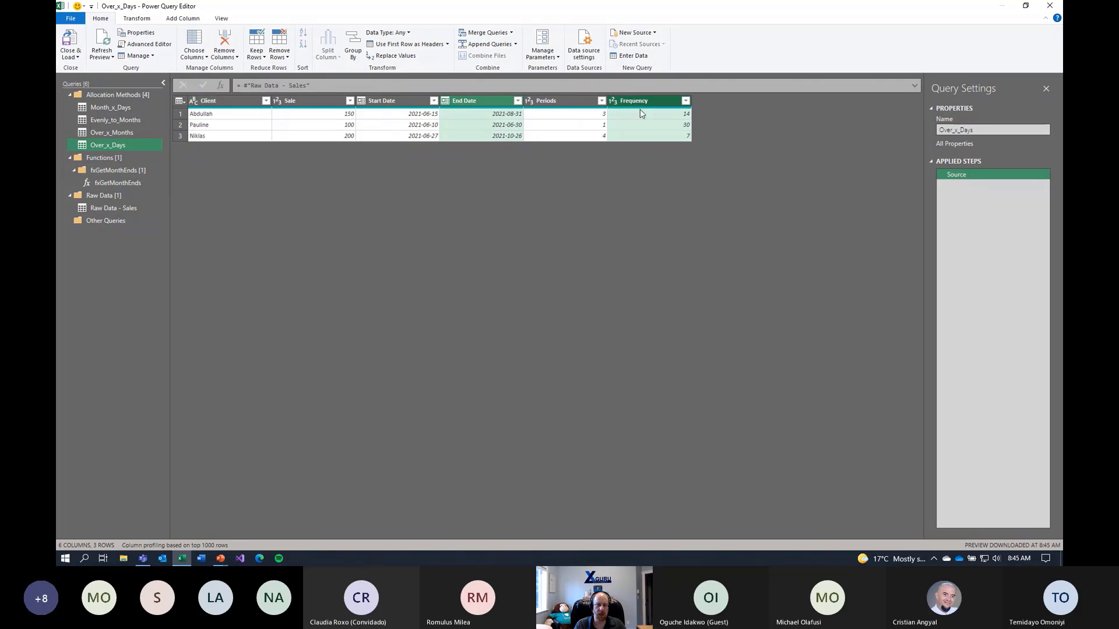
key(Delete)
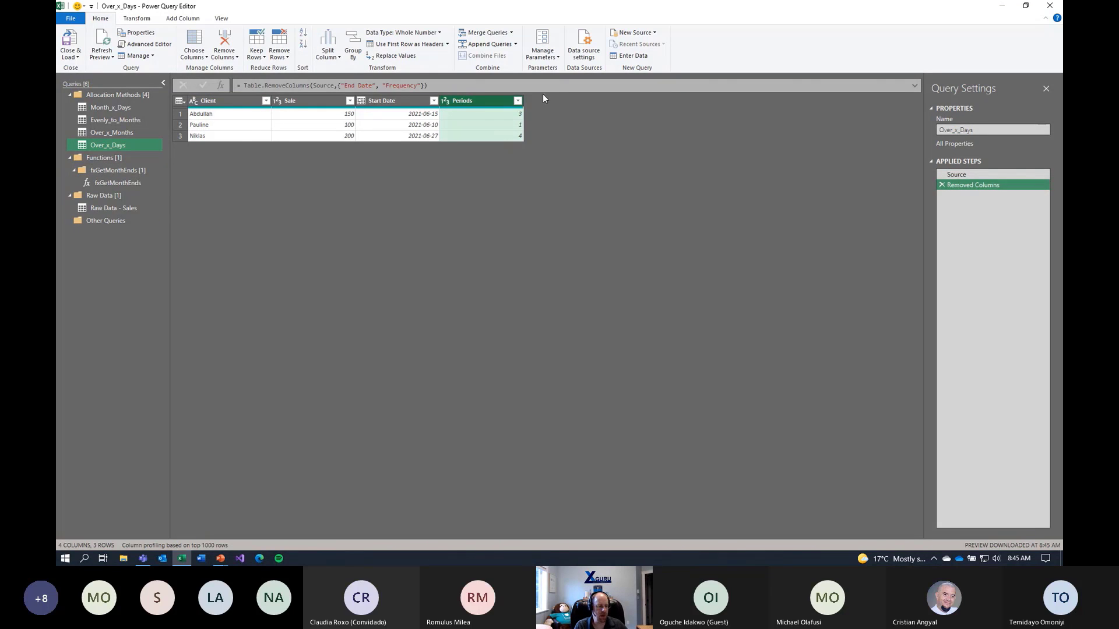
double_click(481, 102)
text(Da)
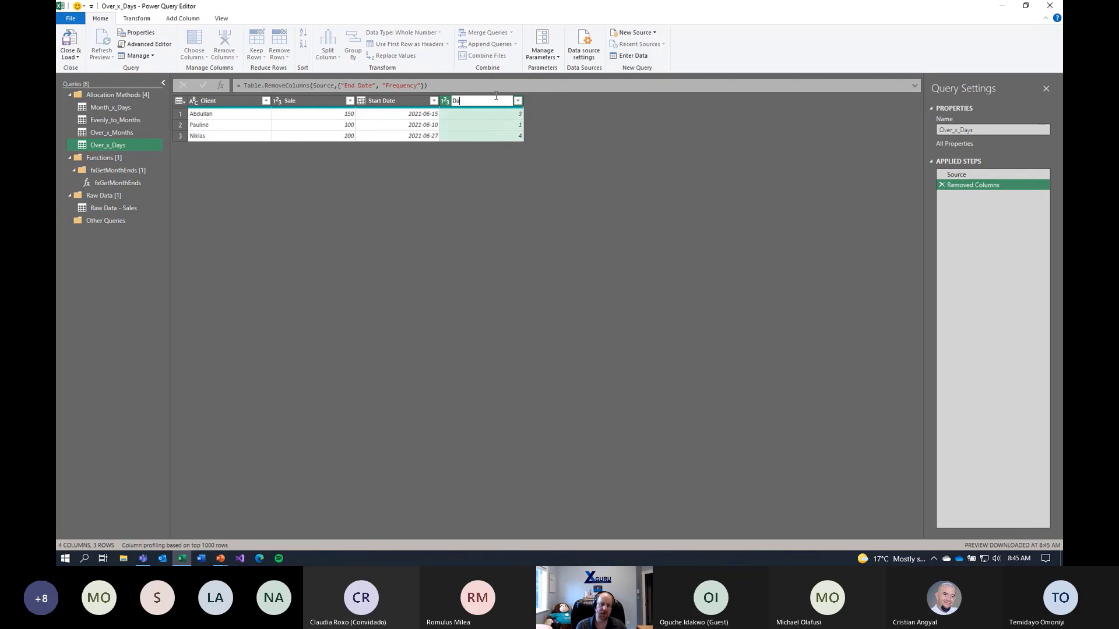
text(ys)
key(Return)
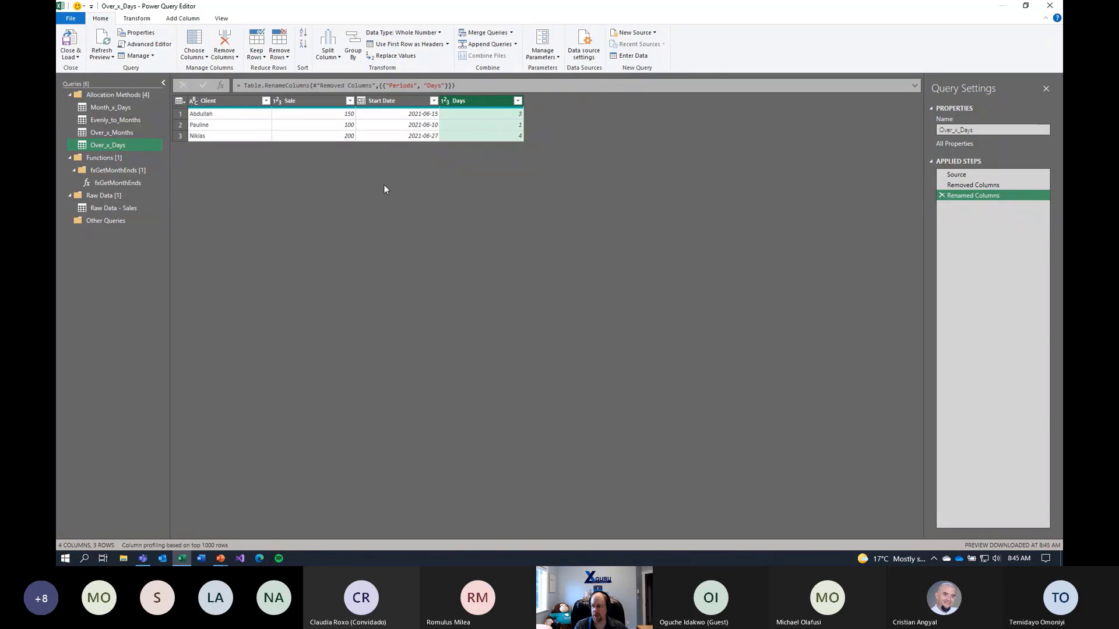
- Add a column to Over_x_Days that divides Sale by Days and rename it Amount
click(301, 101)
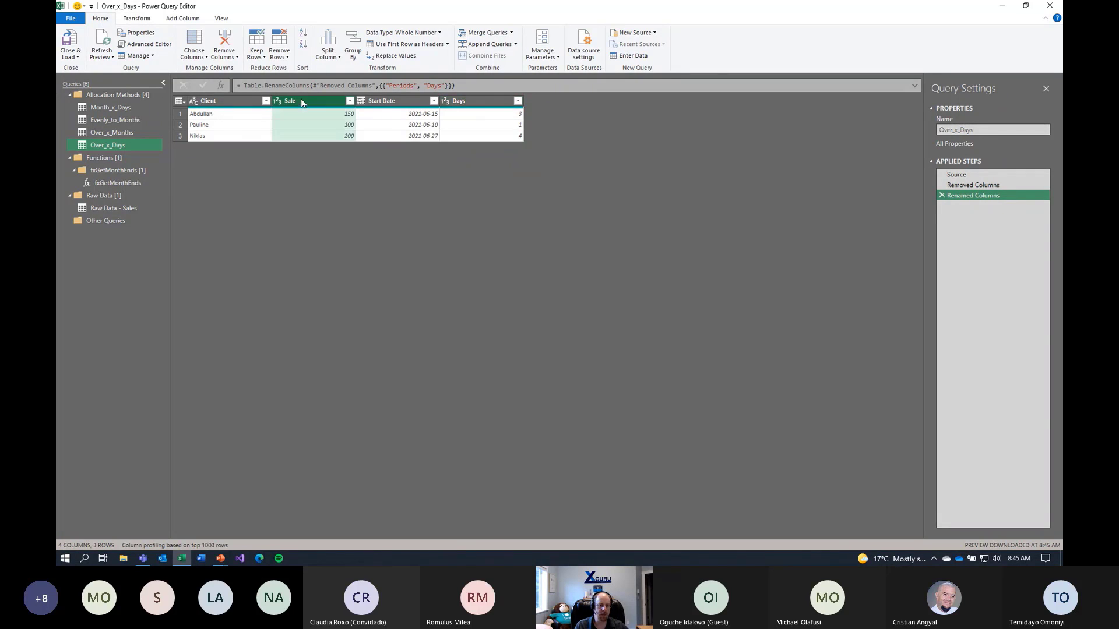
click(470, 104)
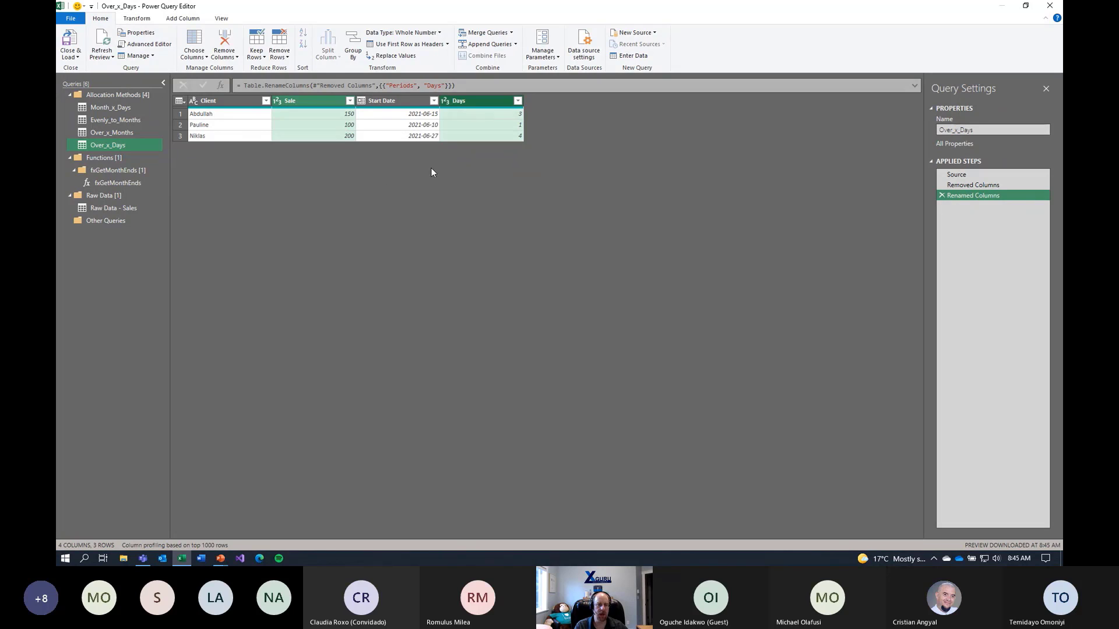
click(183, 18)
click(361, 44)
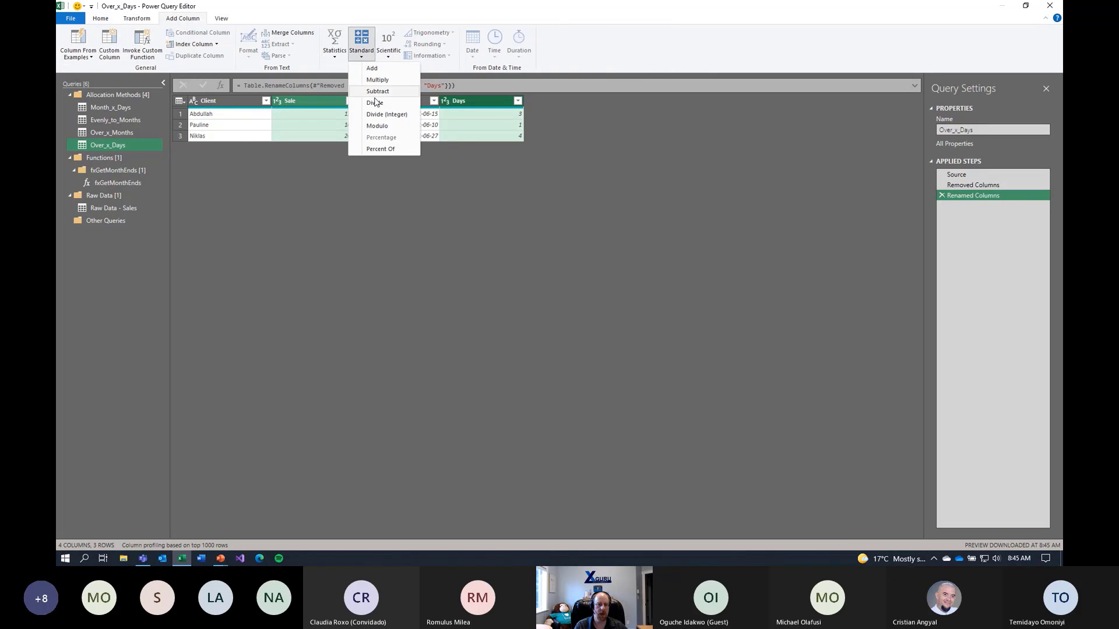
click(375, 103)
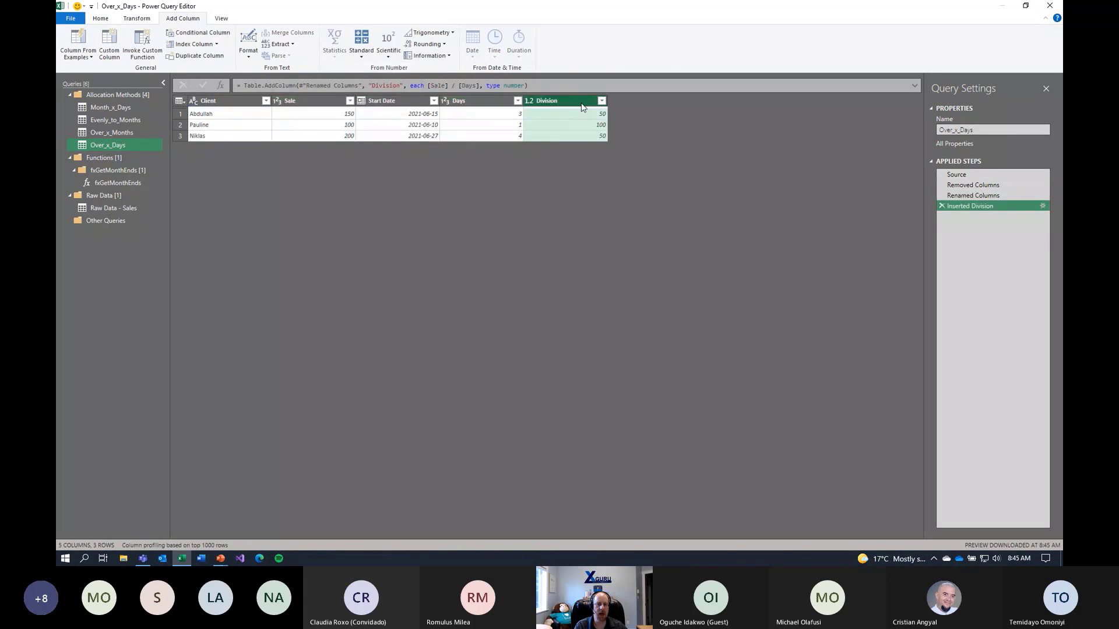
double_click(565, 100)
text(Amount)
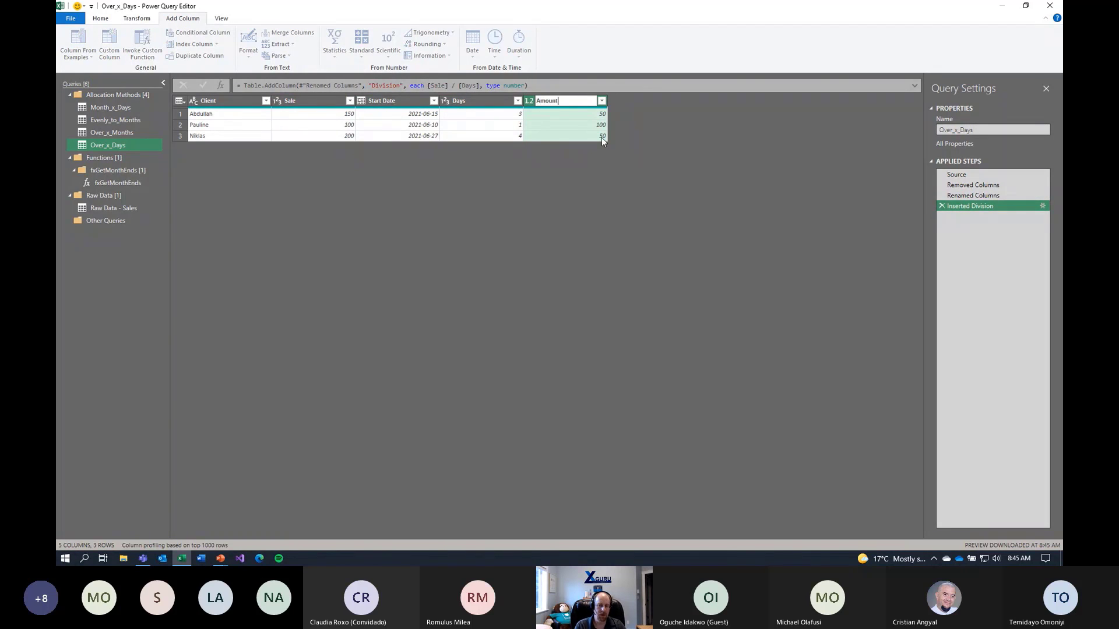
key(Return)
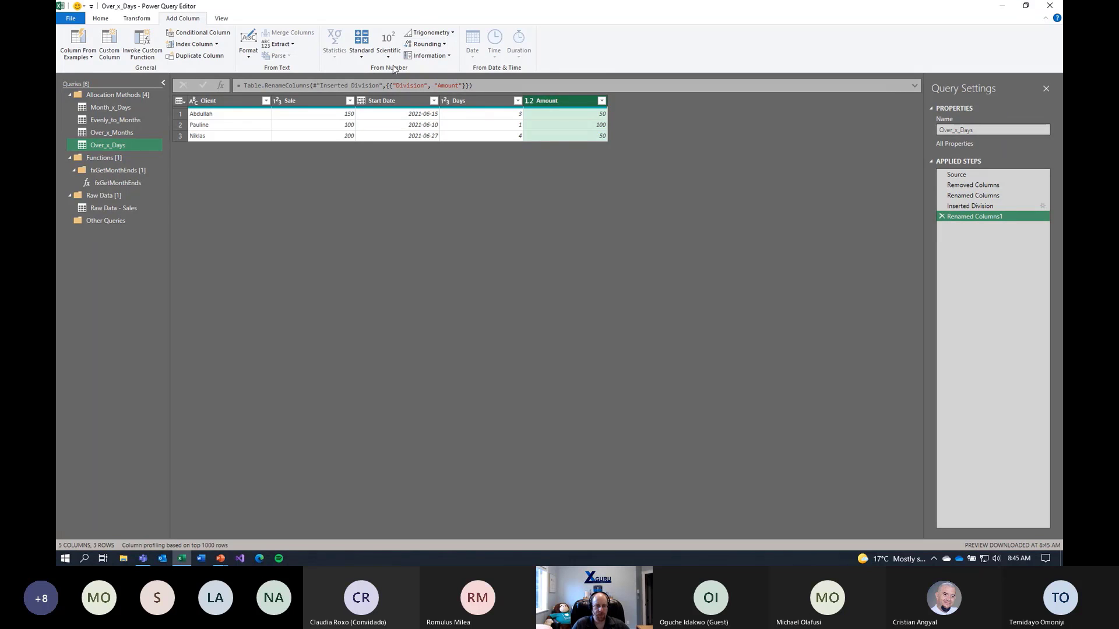
- Add a custom column named Date with the formula List.Dates([Start Date], [Days], 1), placing each argument on its own line
click(116, 62)
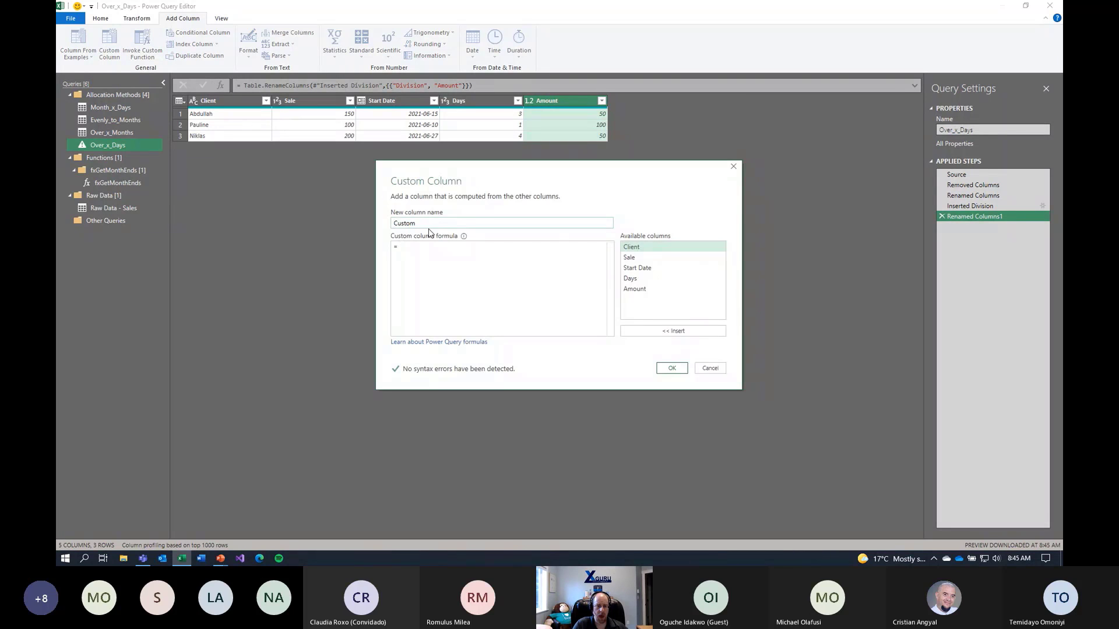
text(Date)
click(418, 251)
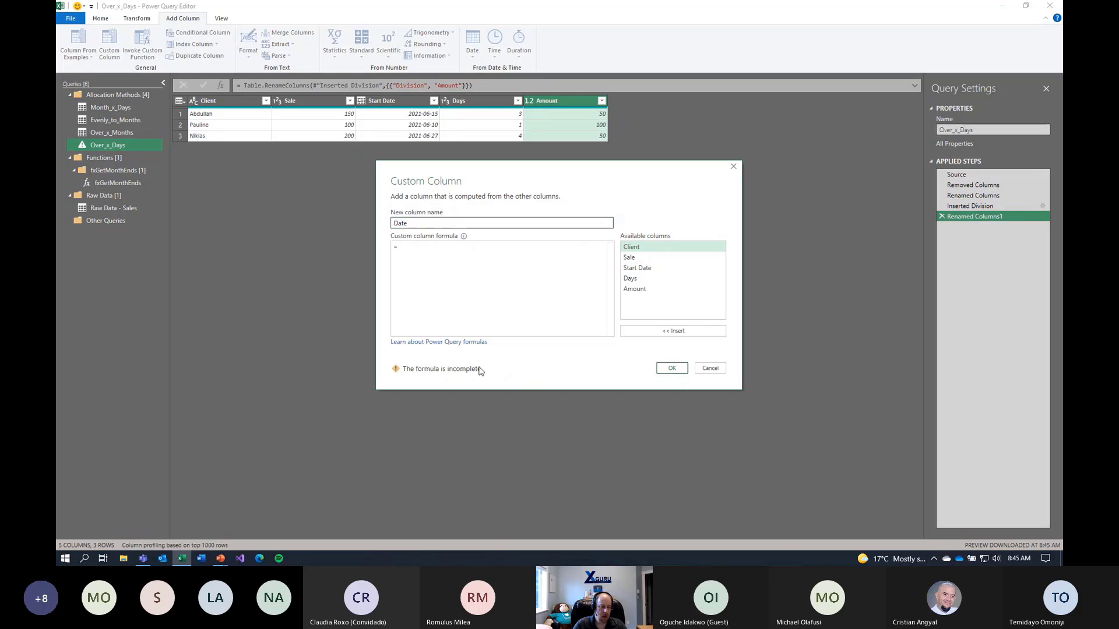
text(List.Dates)
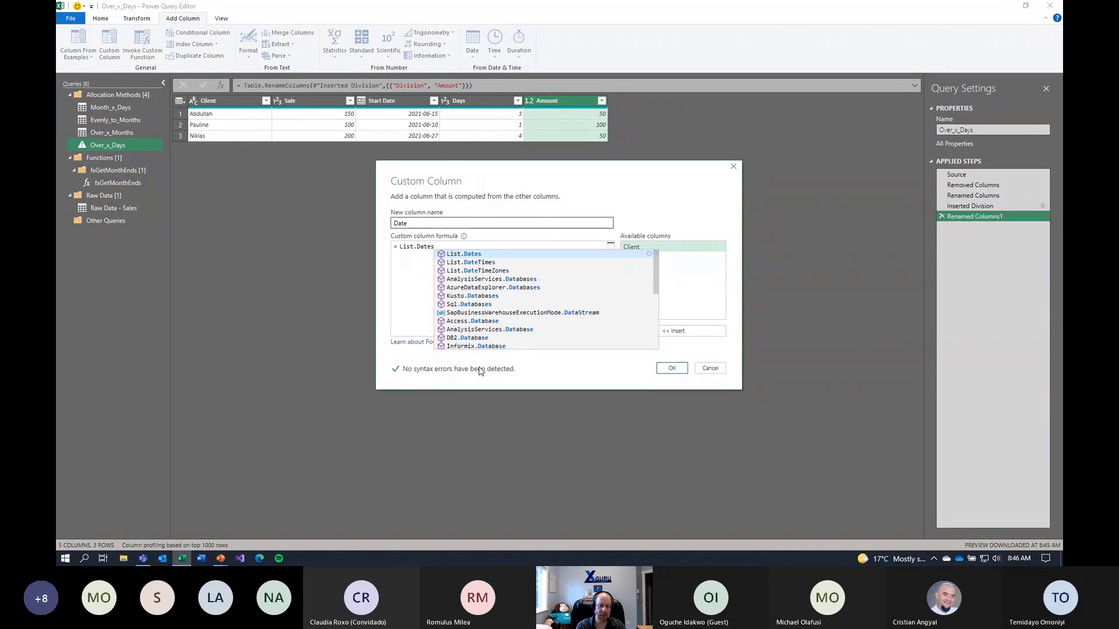
text(()
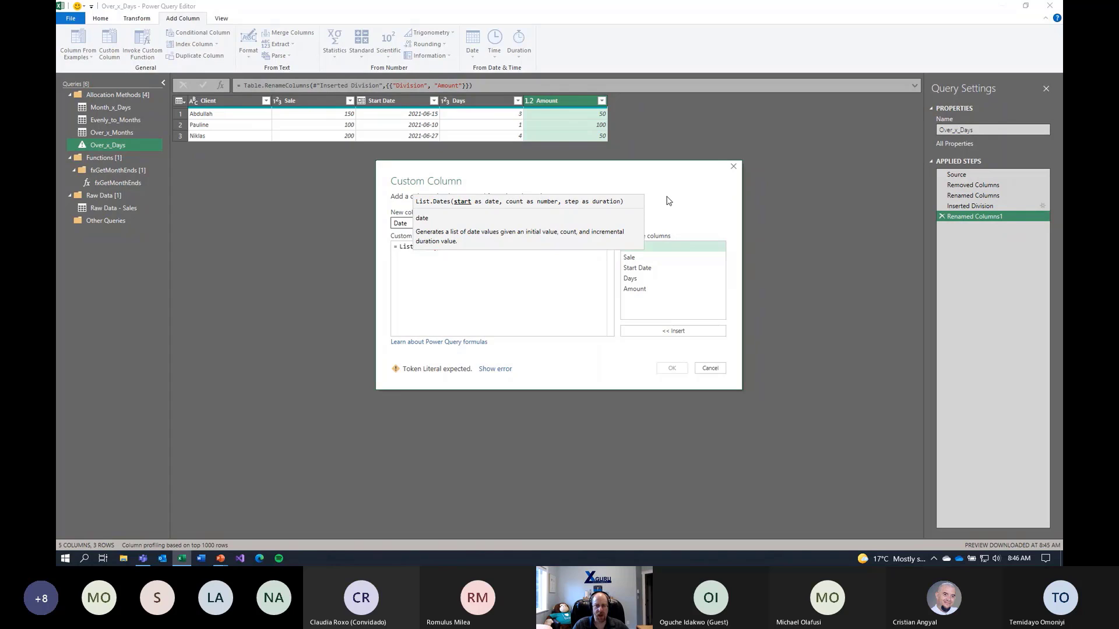
double_click(649, 269)
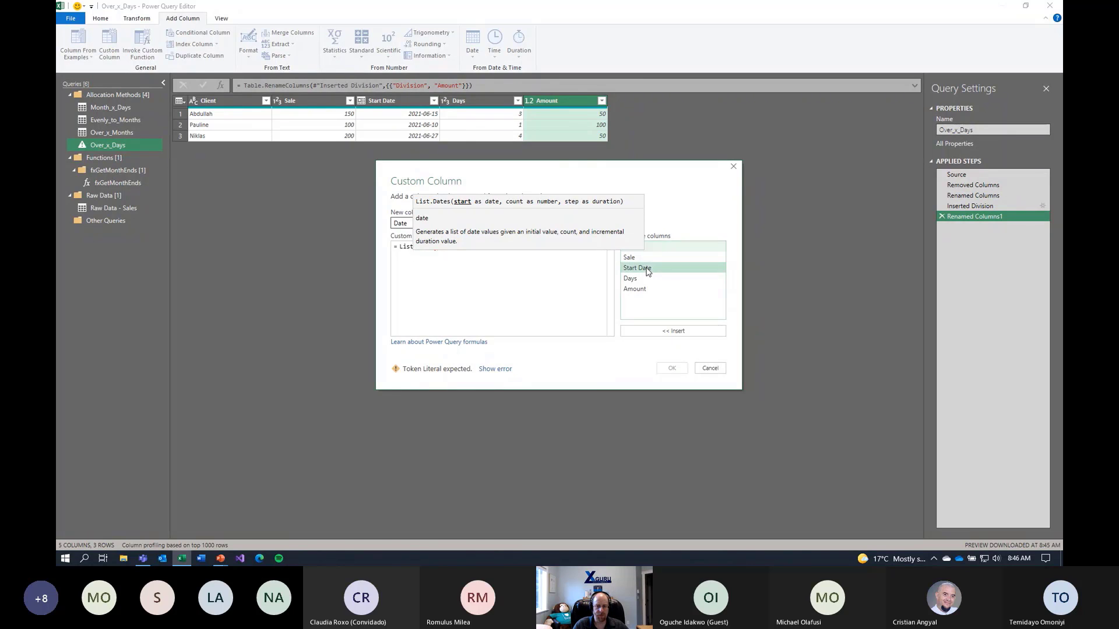
text(,)
key(Return)
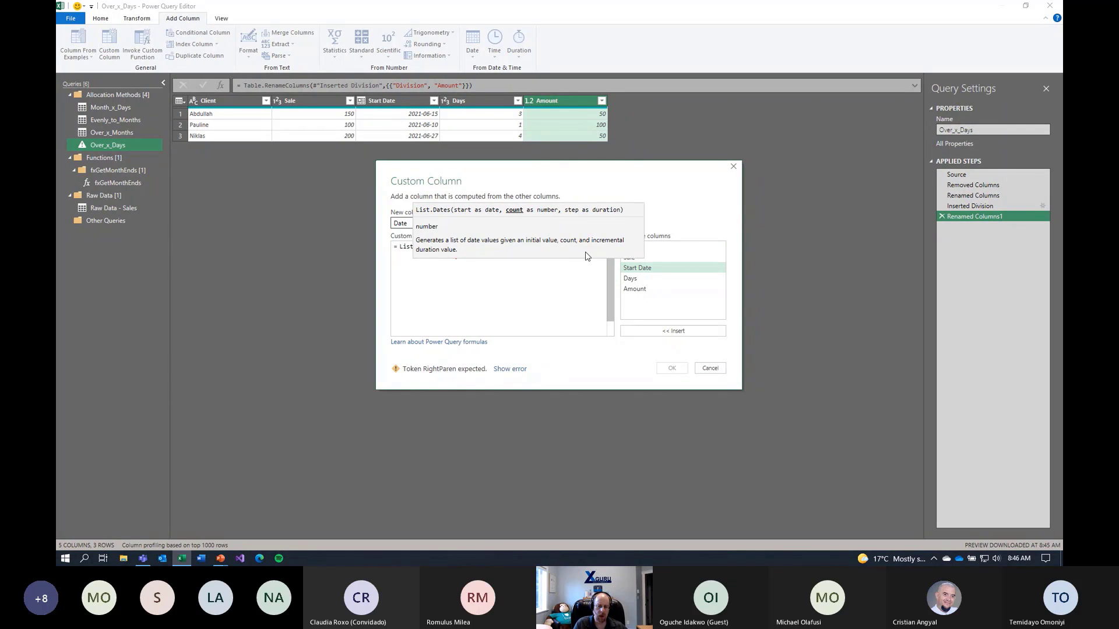
double_click(646, 279)
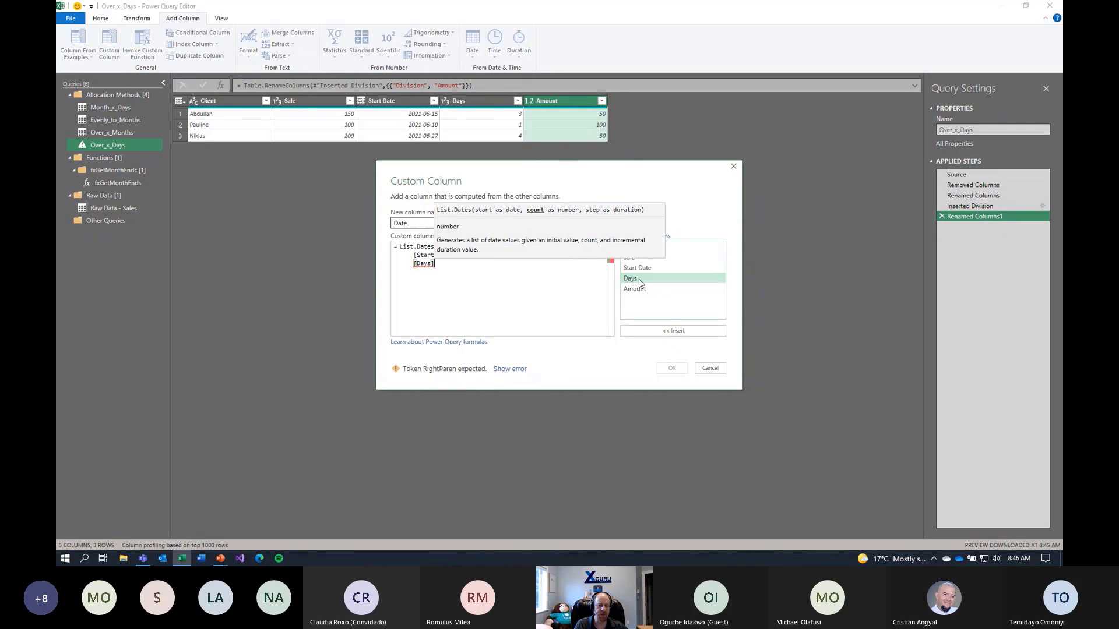
text(,)
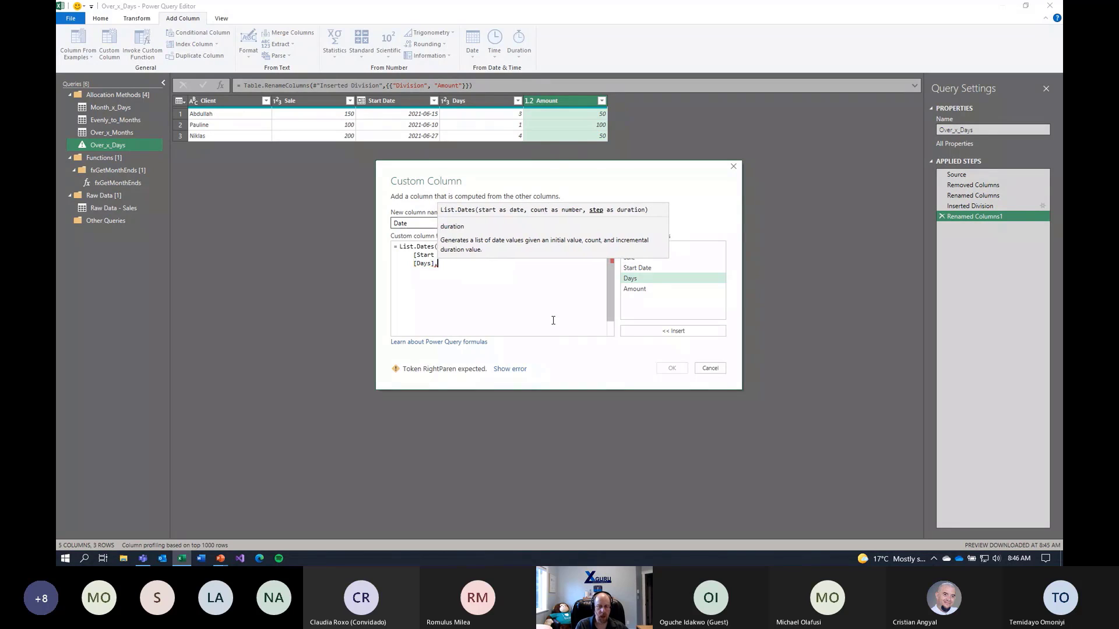
key(Return)
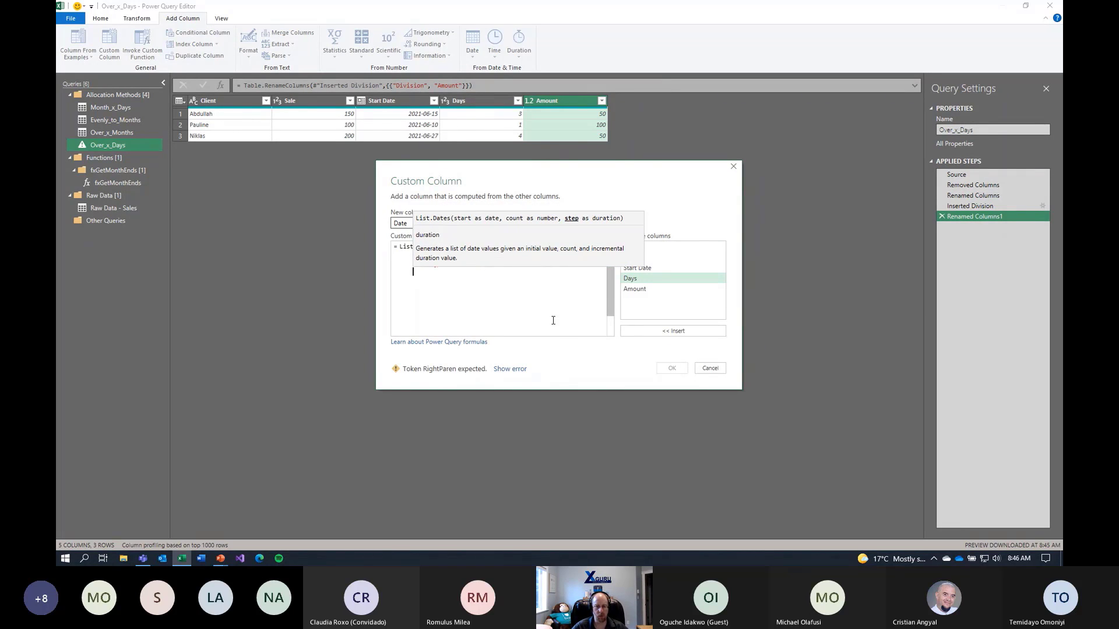
text(1)
key(Return)
text())
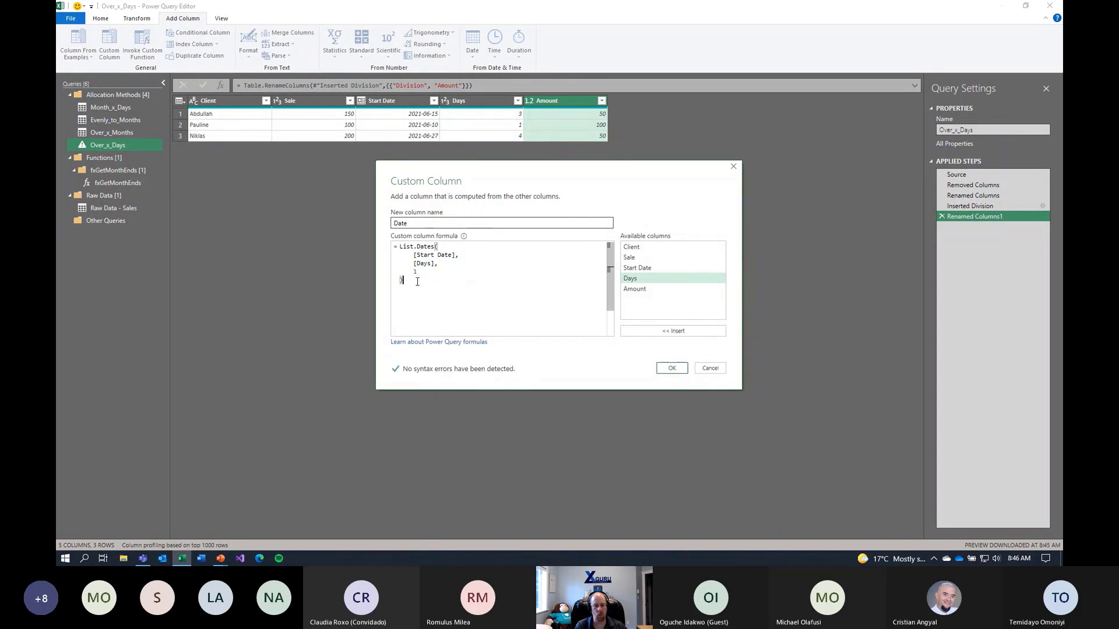
click(675, 370)
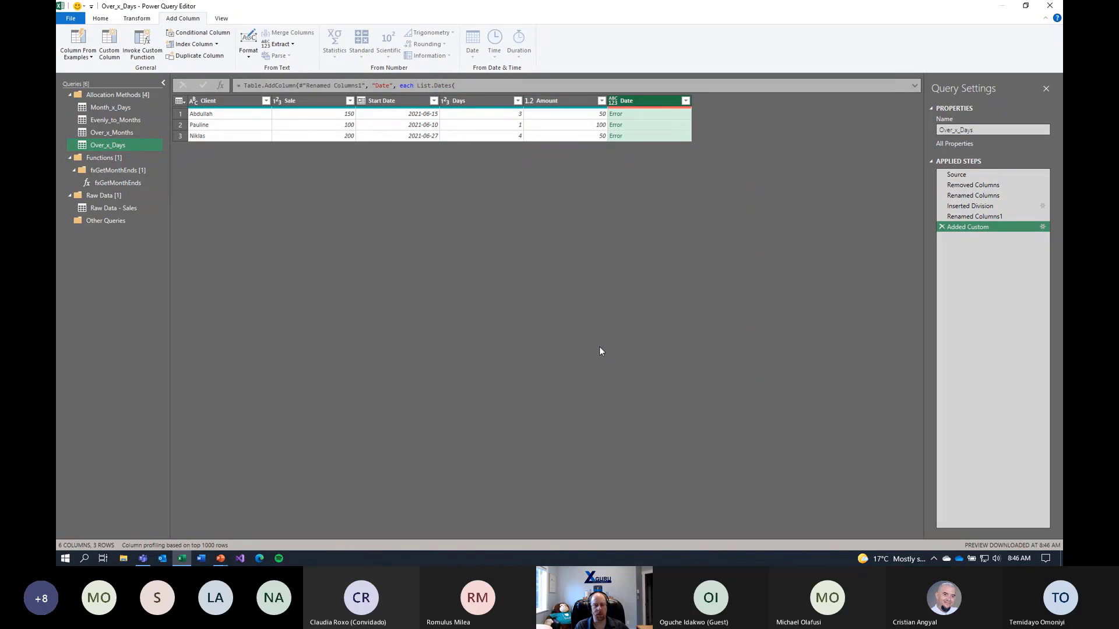
- Inspect the first row's error in the Date column and replace the formula's step argument with #duration(1)
click(657, 114)
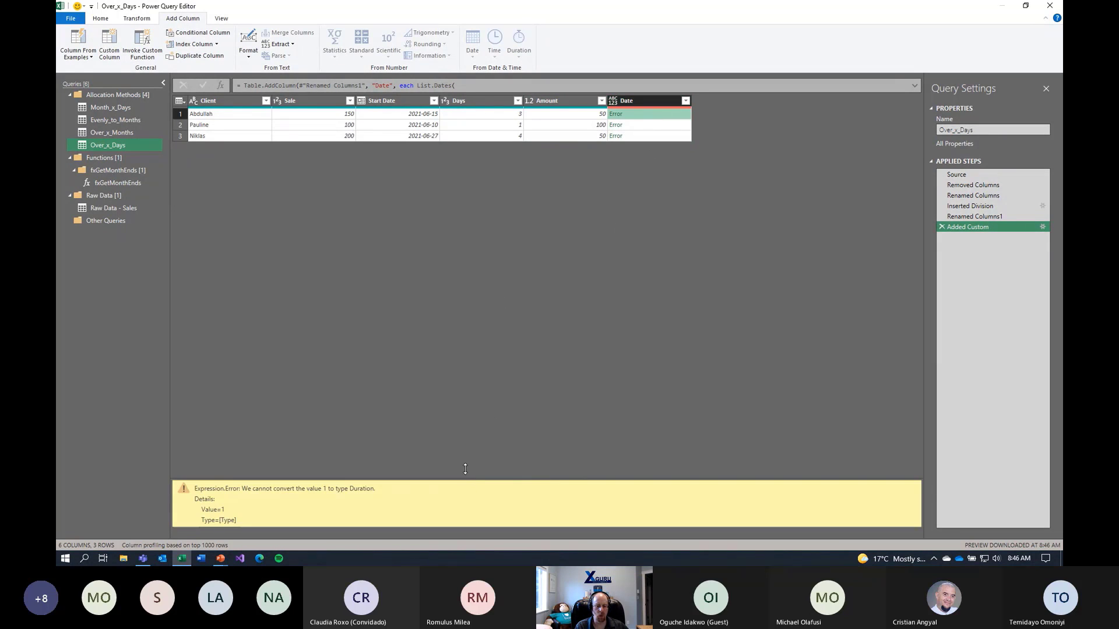
drag(466, 480, 469, 224)
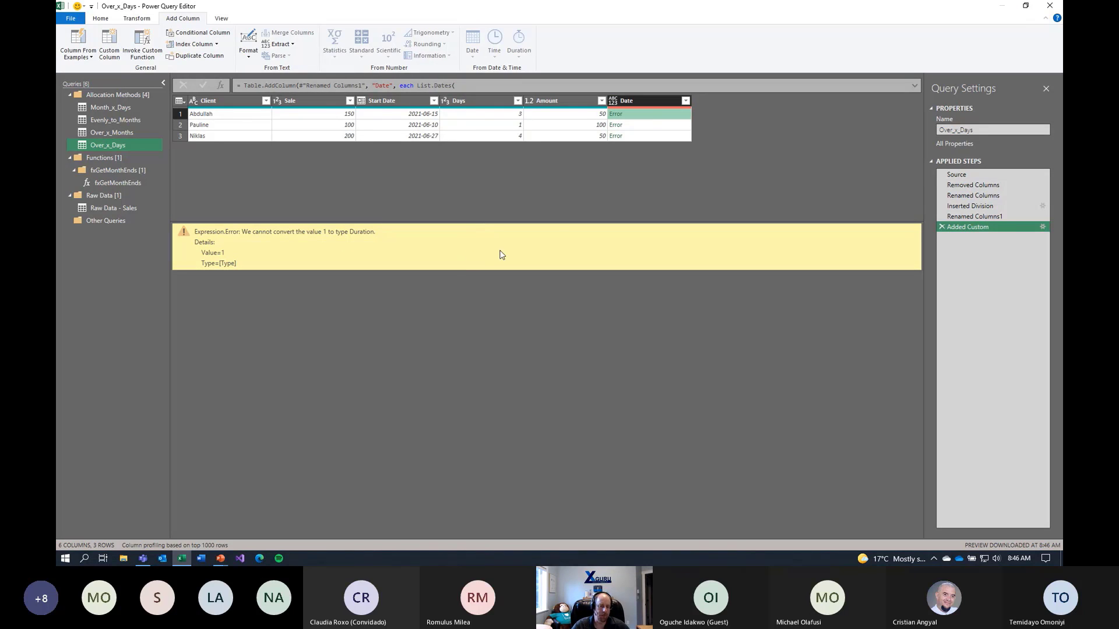
click(1042, 226)
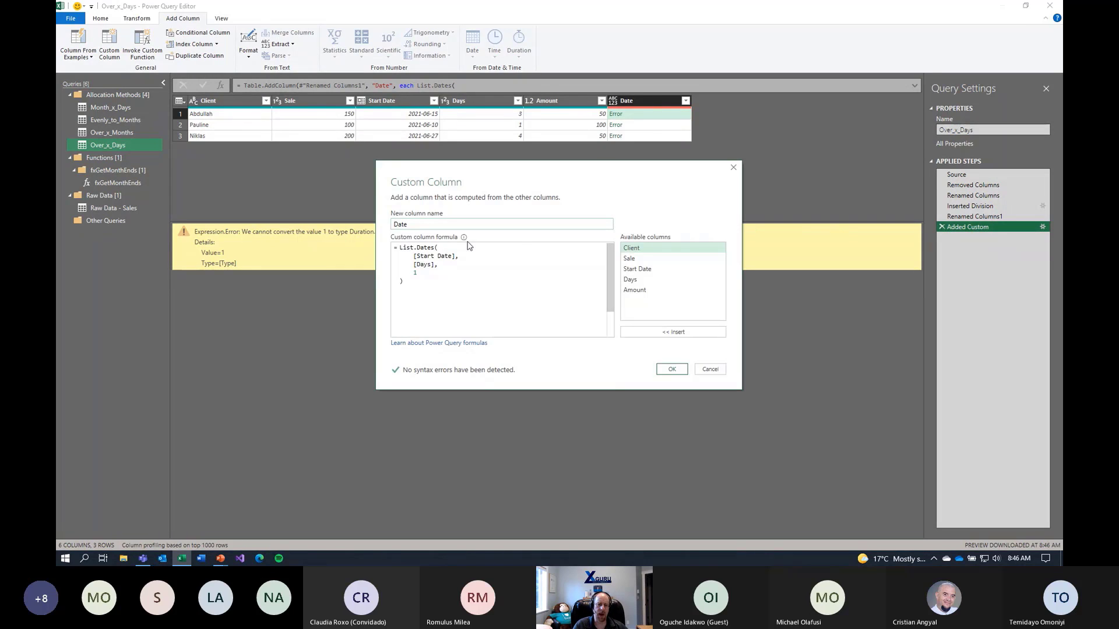
click(420, 274)
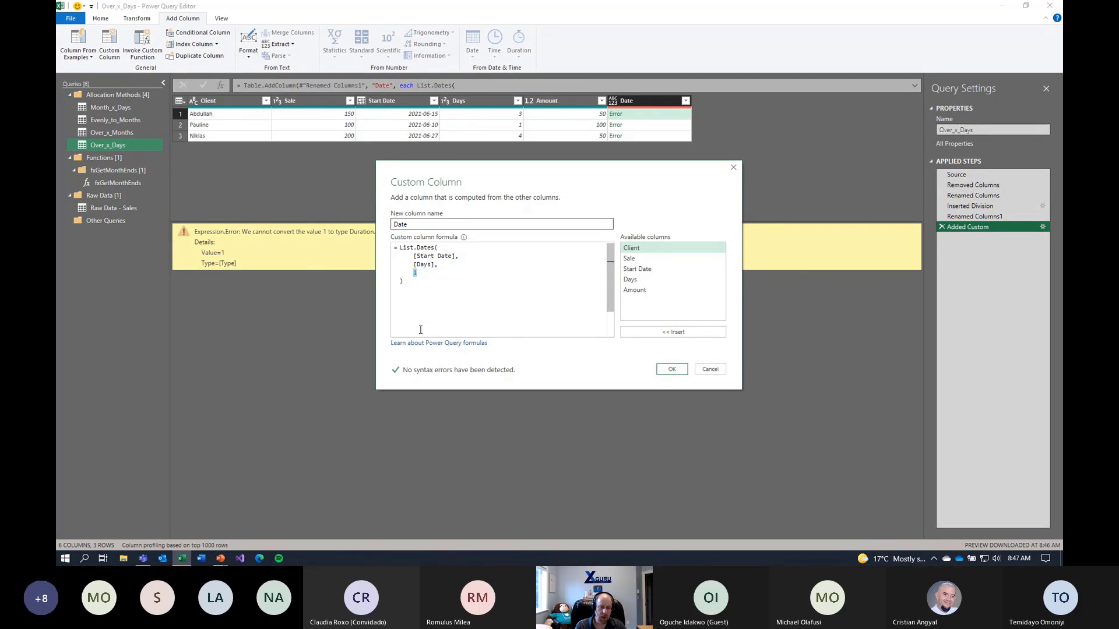
text(#)
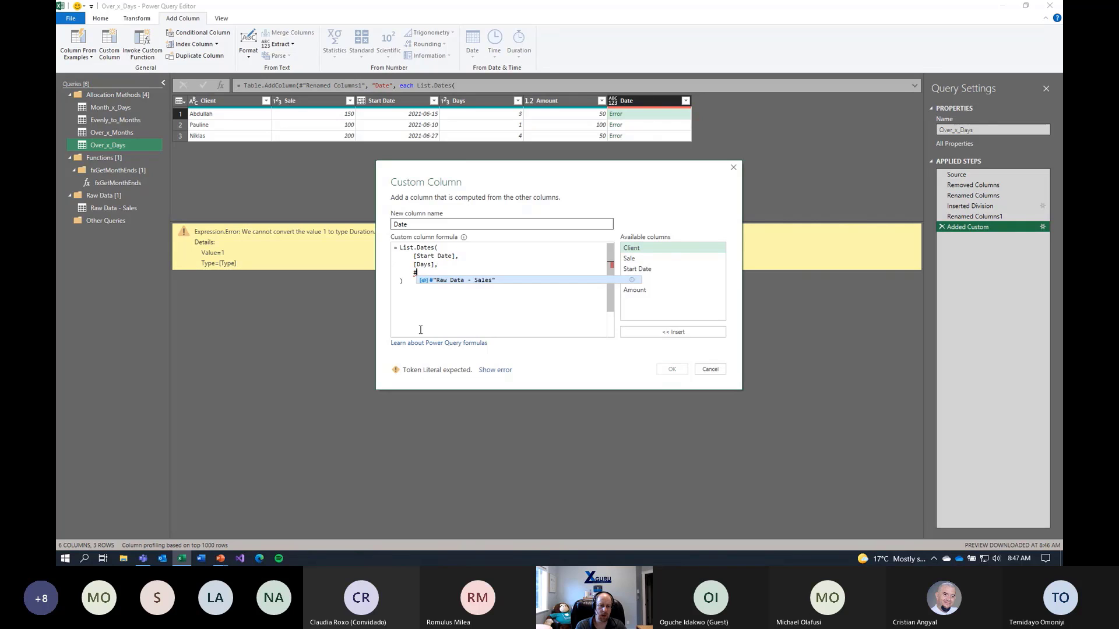
text(duar)
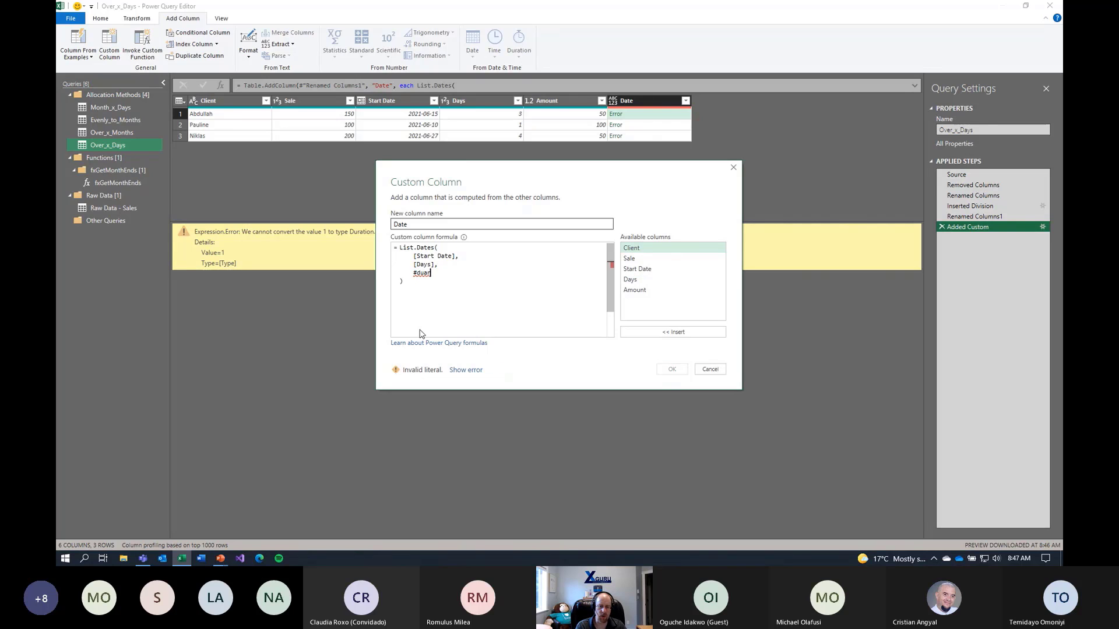
text(ation()
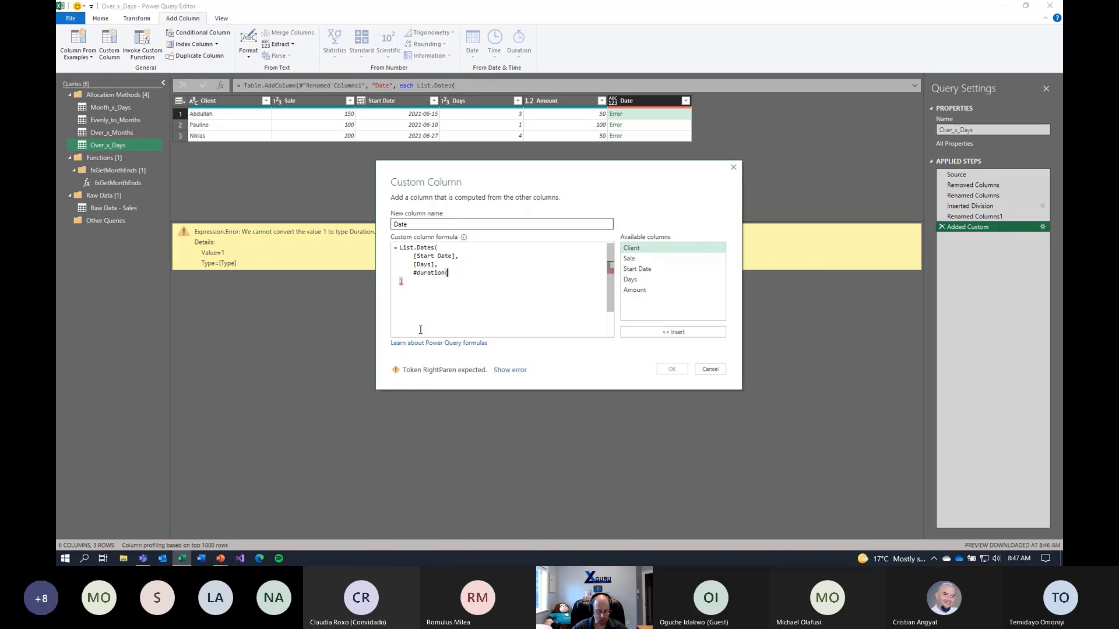
text(1))
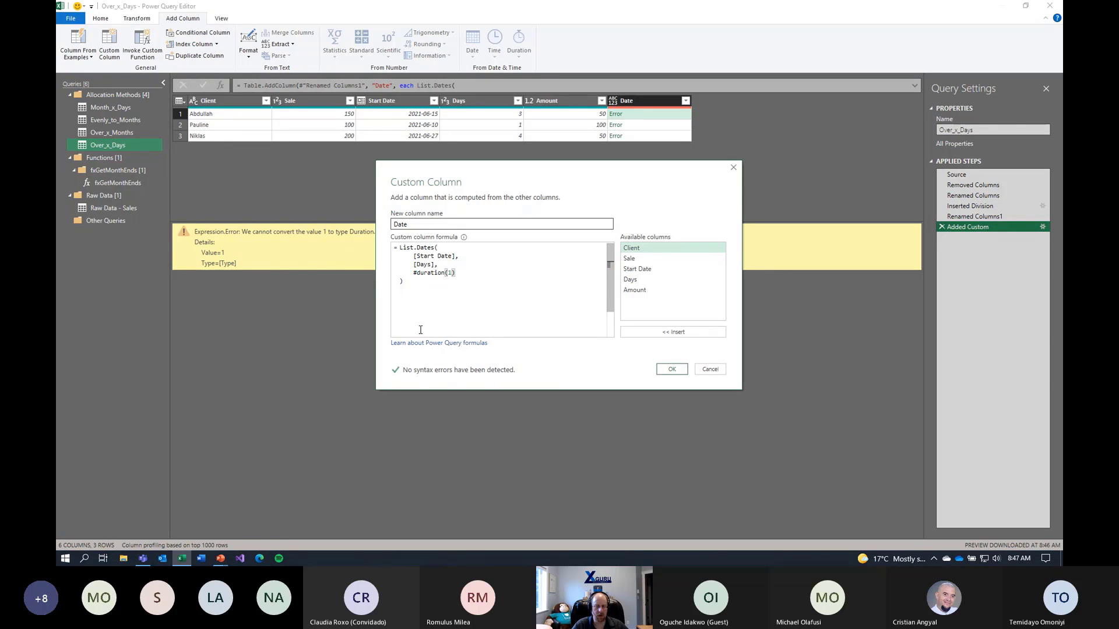
click(671, 369)
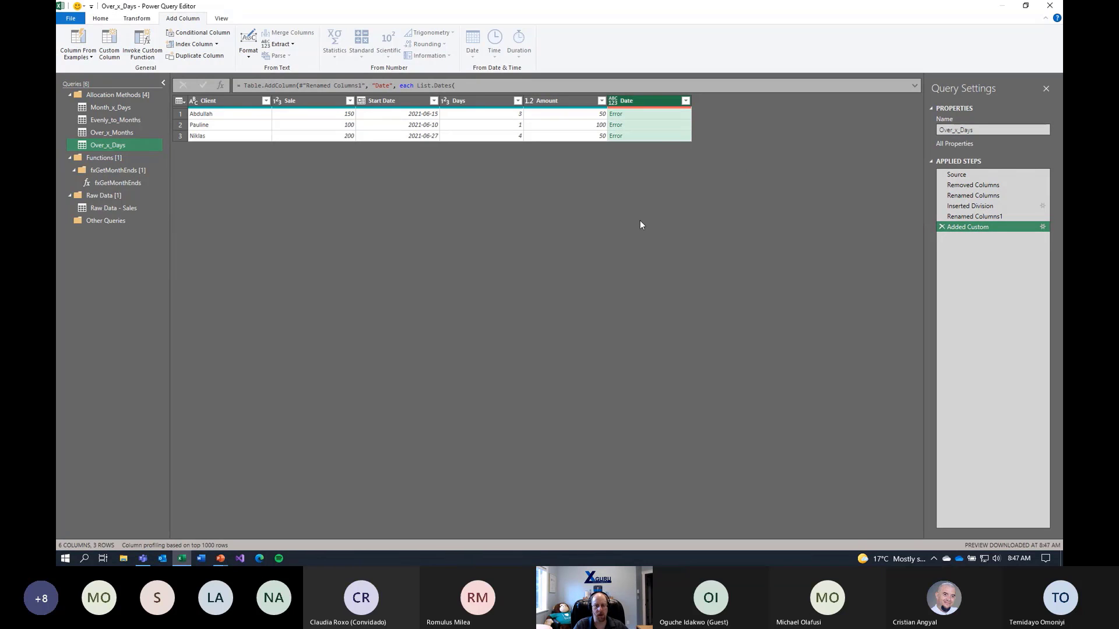
- Check the error again, extend the Date formula's step argument to #duration(1,0,0,0), and preview the lists in the first two rows
click(666, 117)
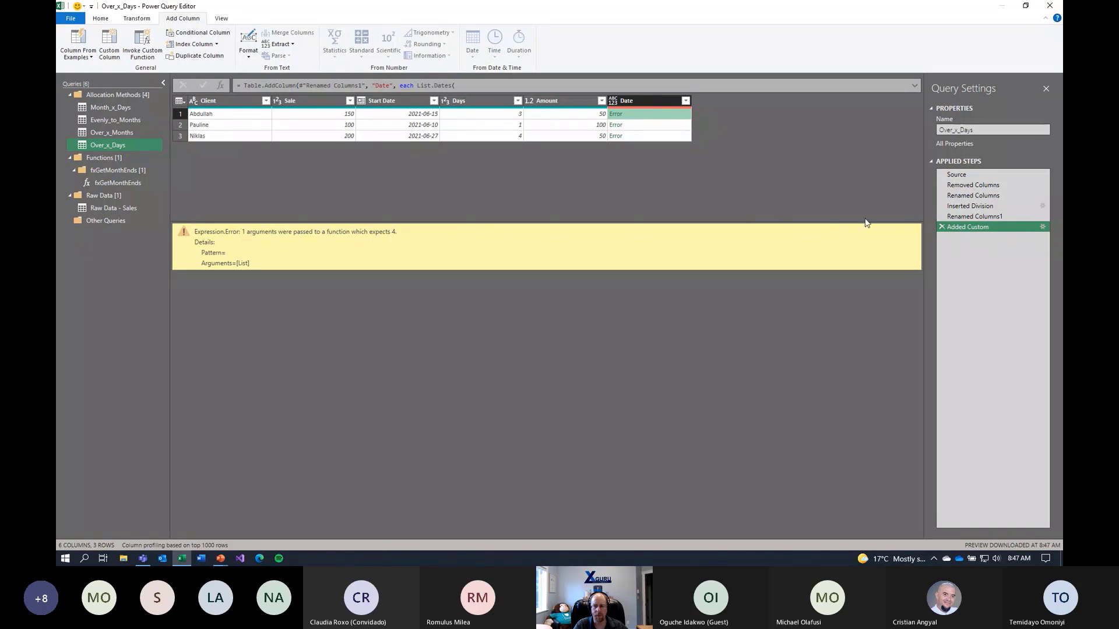
click(1042, 226)
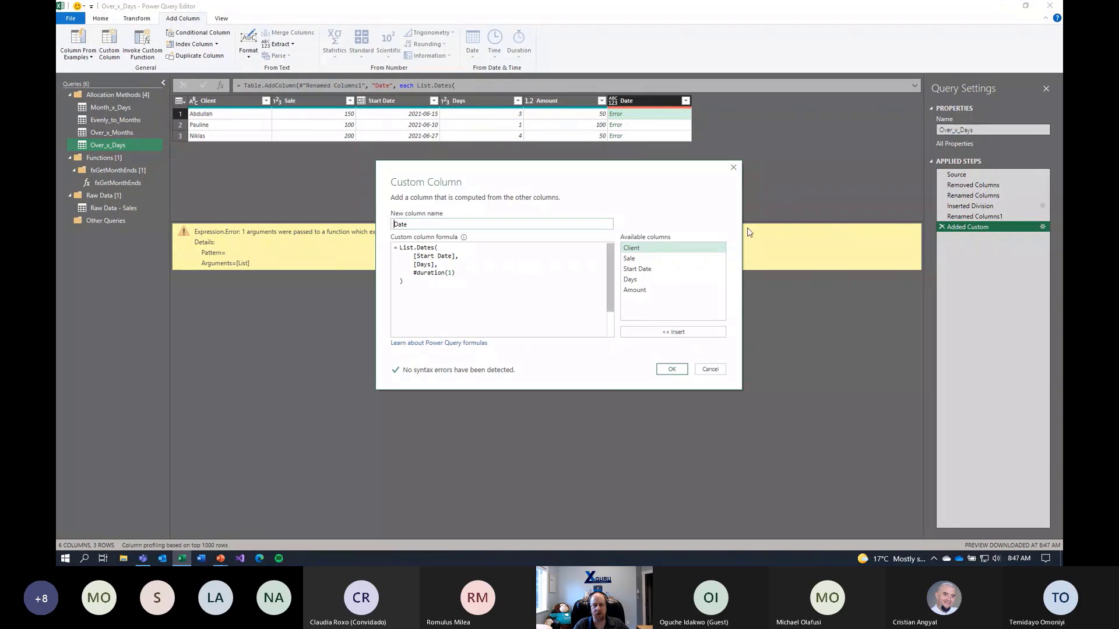
click(453, 273)
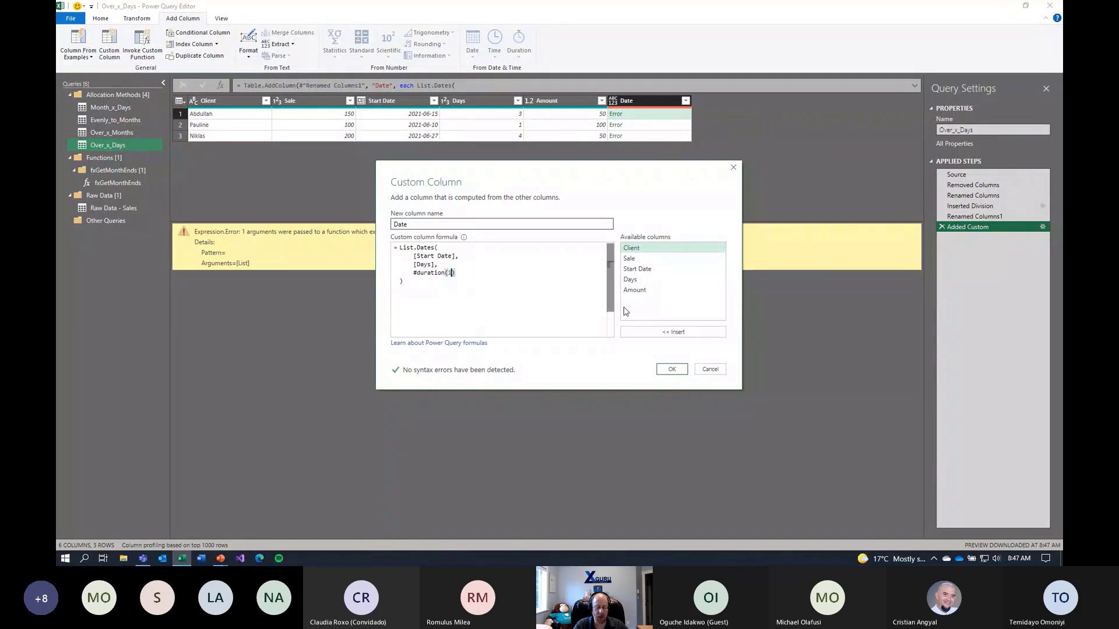
text(,0)
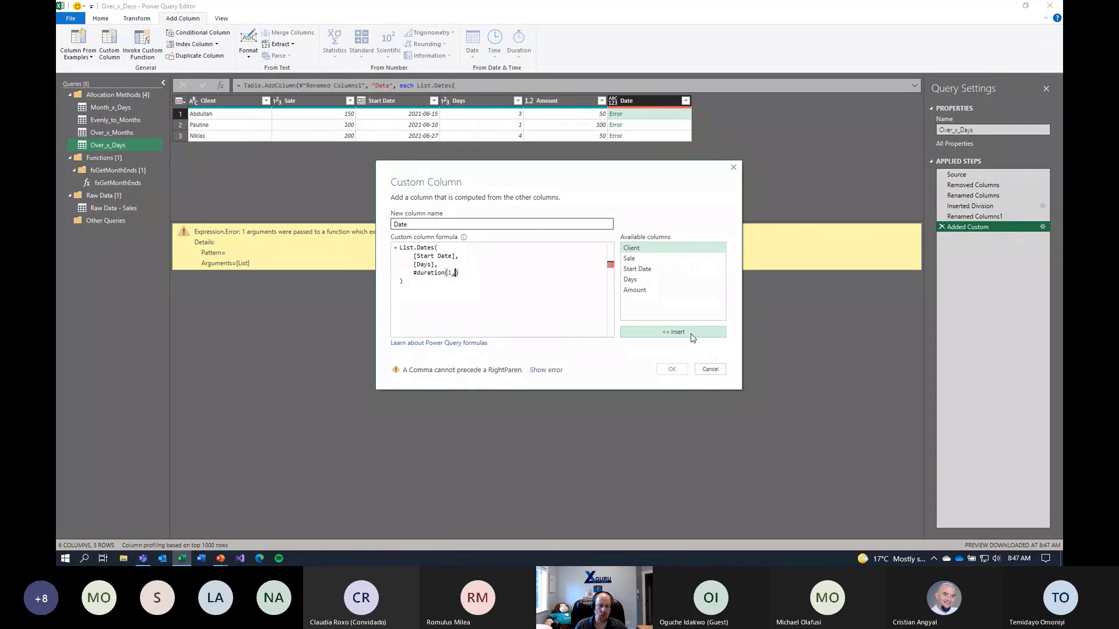
text(,0,0,)
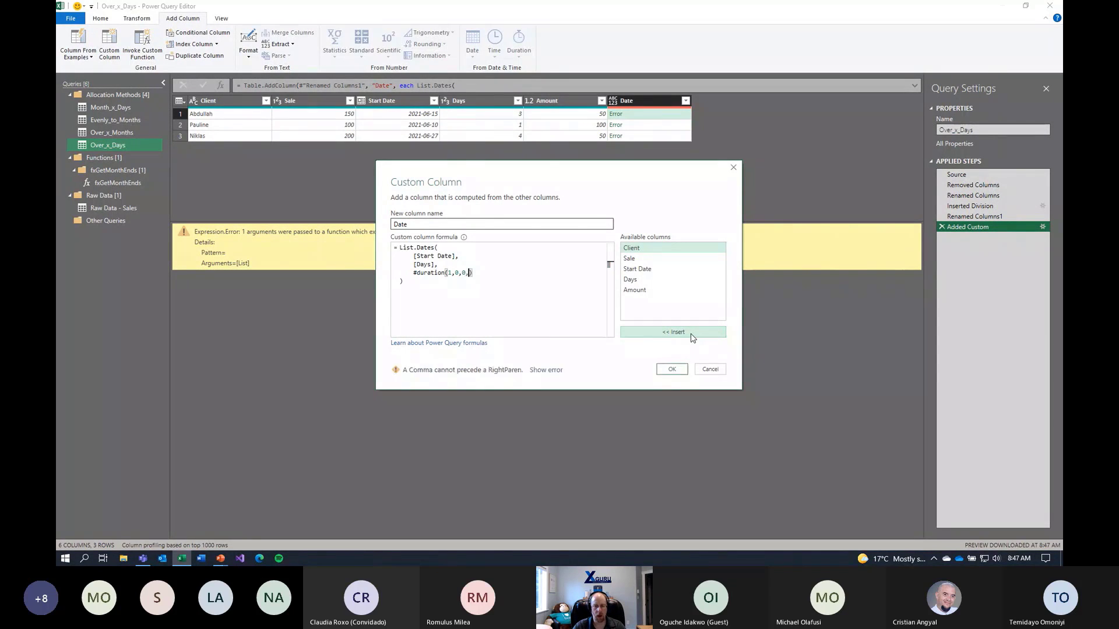
key(BackSpace)
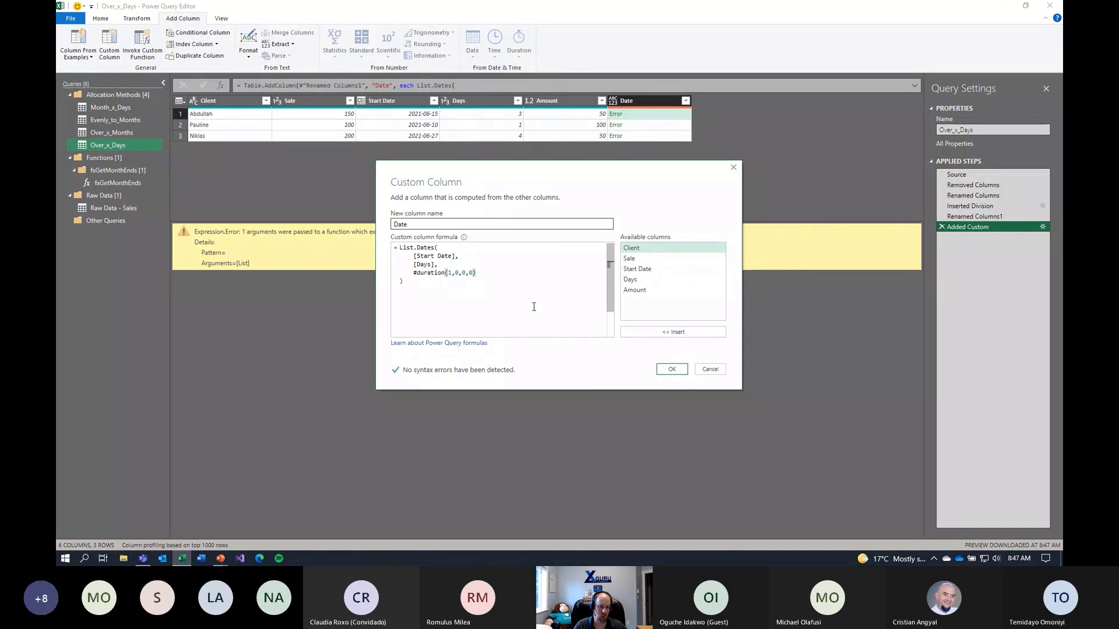
click(673, 369)
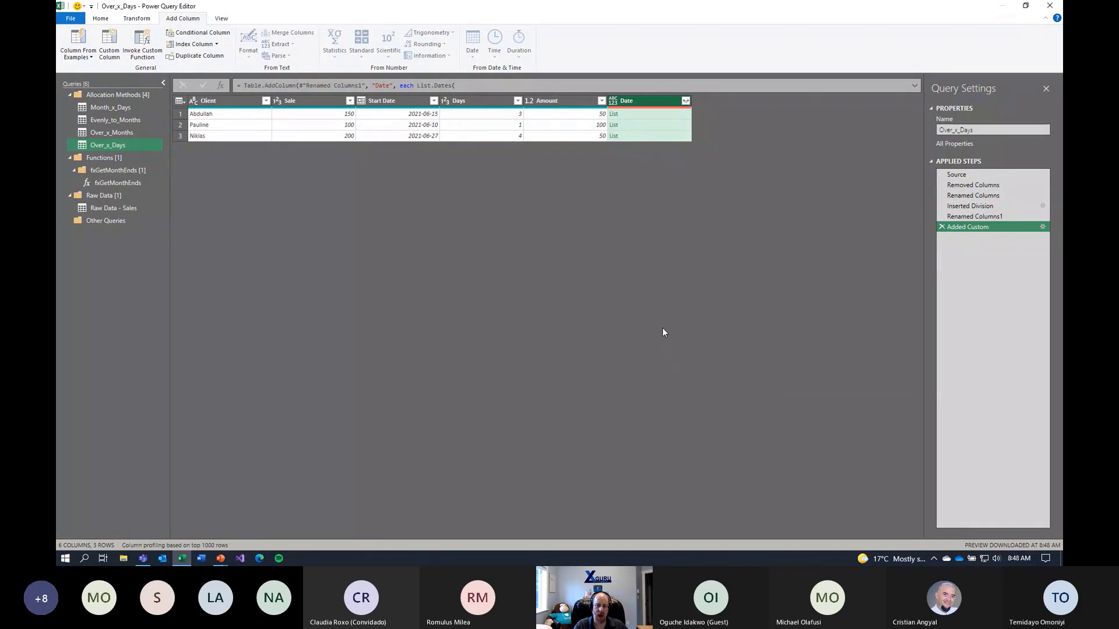
click(658, 116)
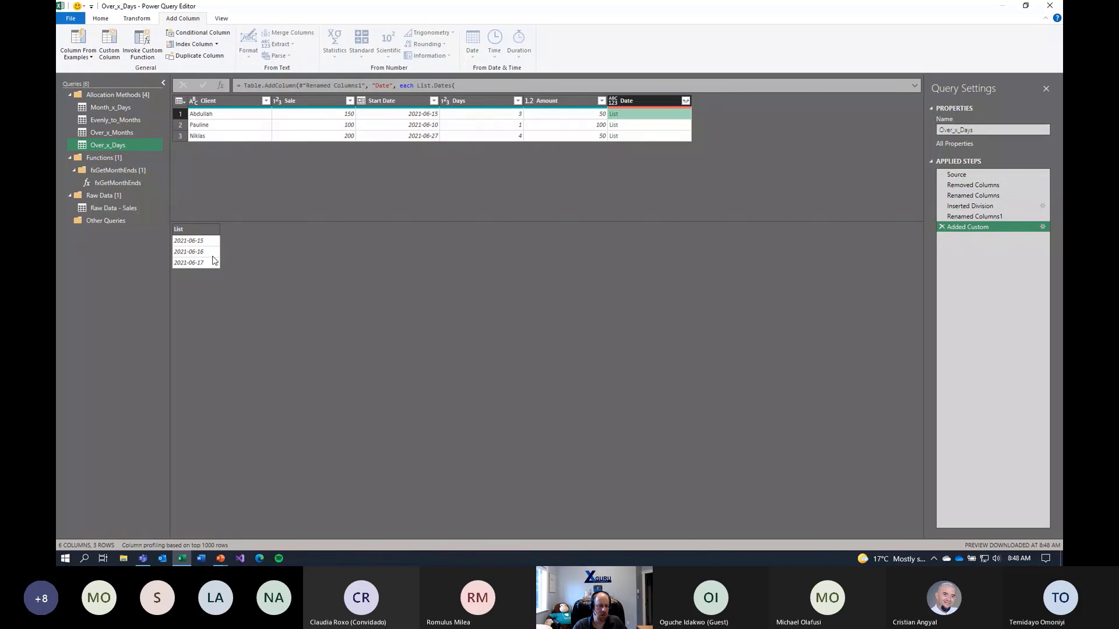
click(647, 126)
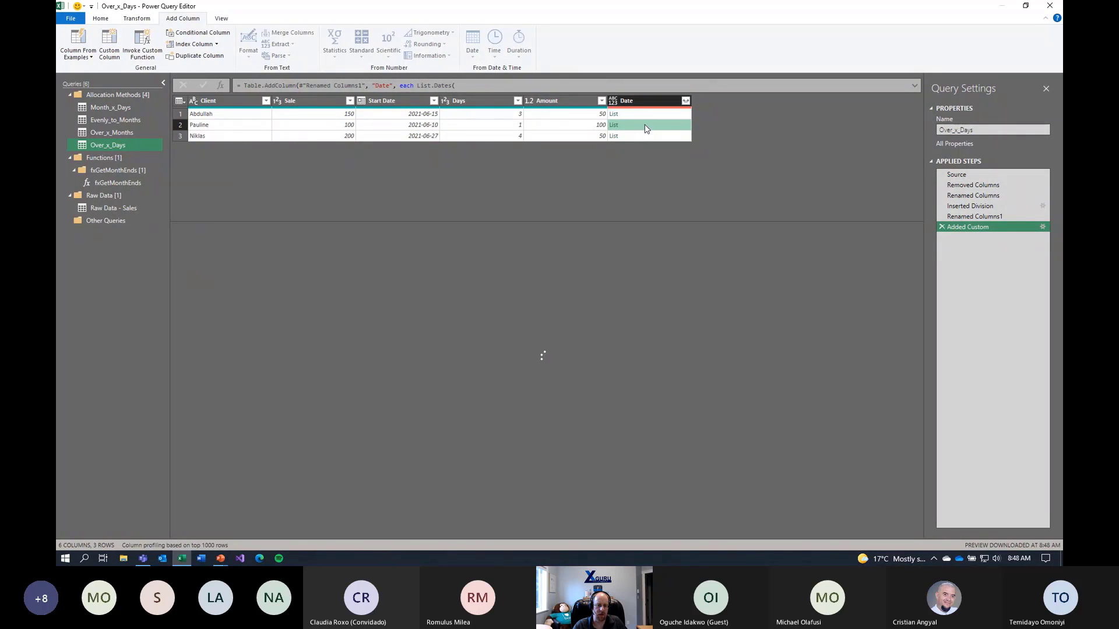
- Preview the third row's list in the Date column and expand the Date lists to new rows
click(651, 137)
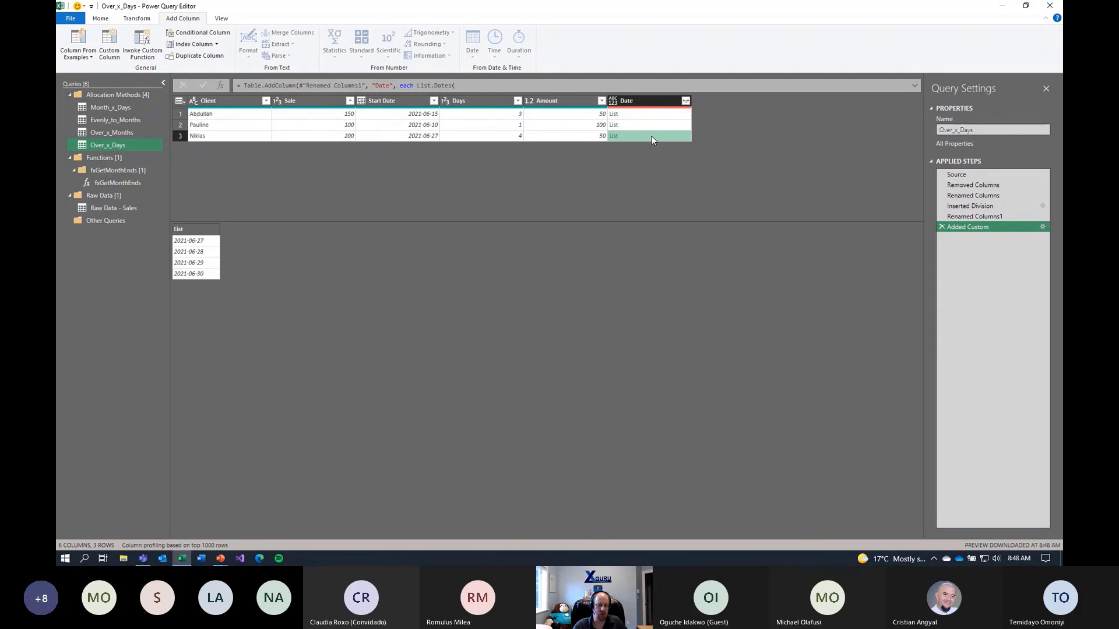
click(686, 102)
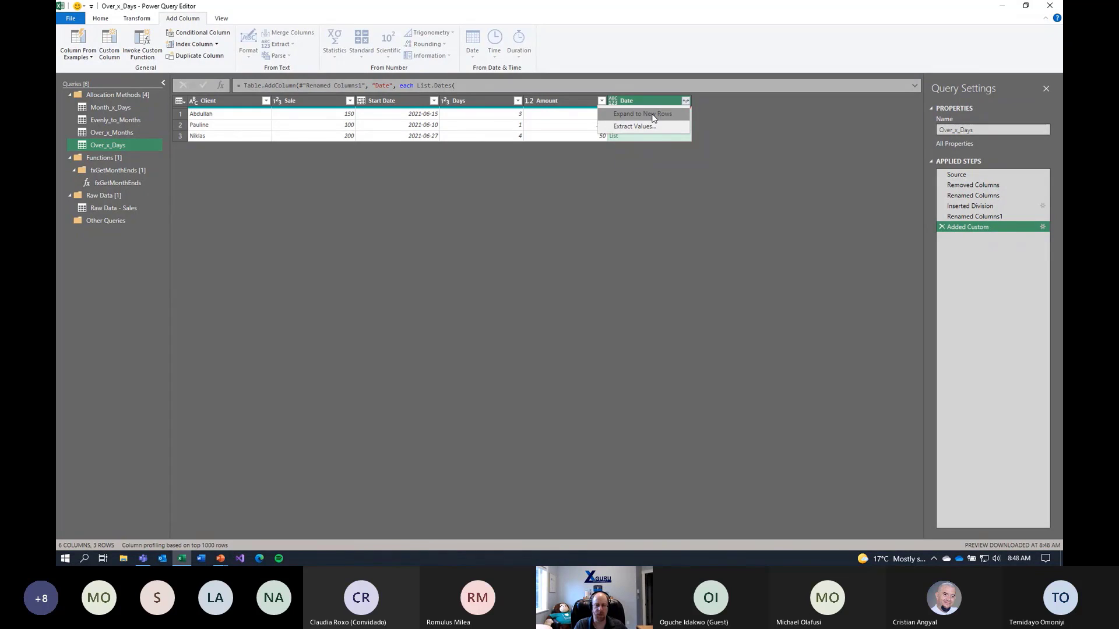
click(653, 118)
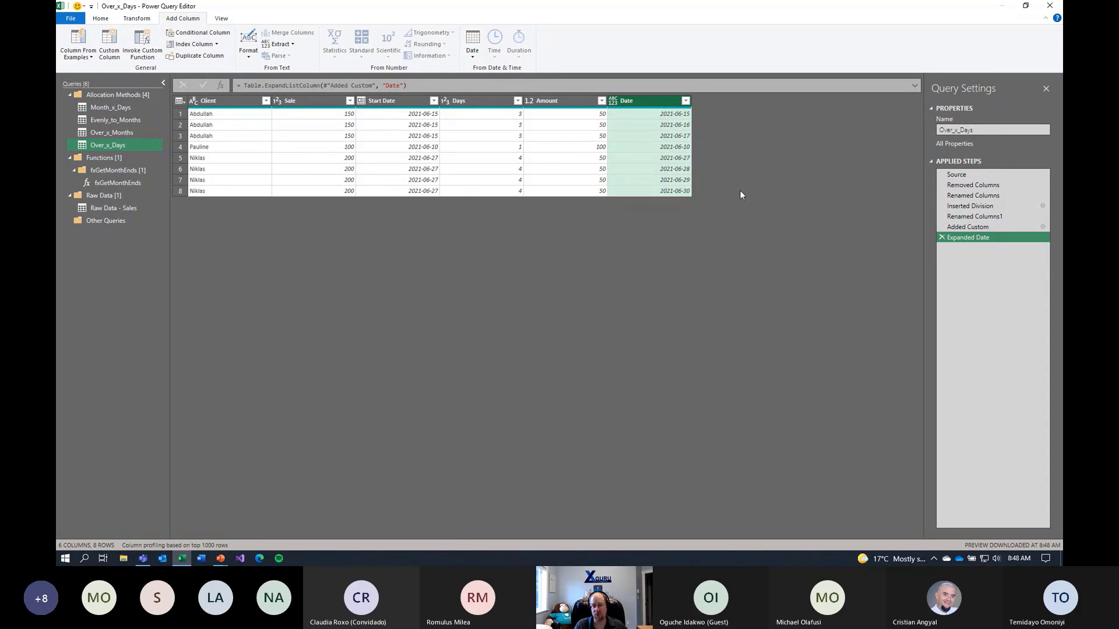
- Keep only the Client, Date and Amount columns in Over_x_Days, in that order, removing all other columns
click(205, 100)
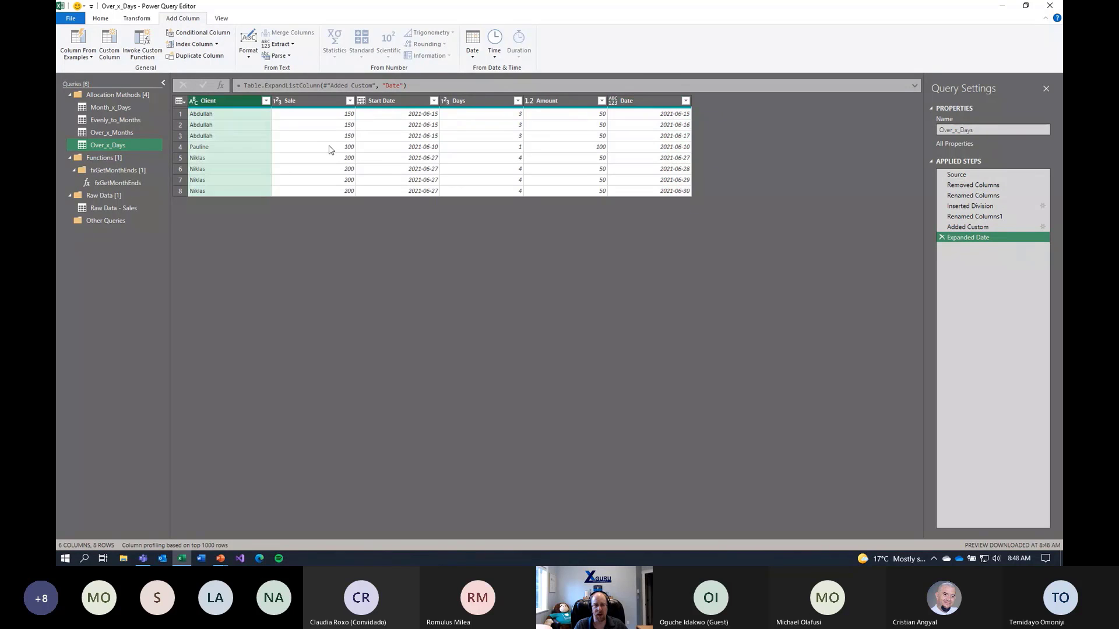
ctrl+click(655, 103)
ctrl+click(558, 98)
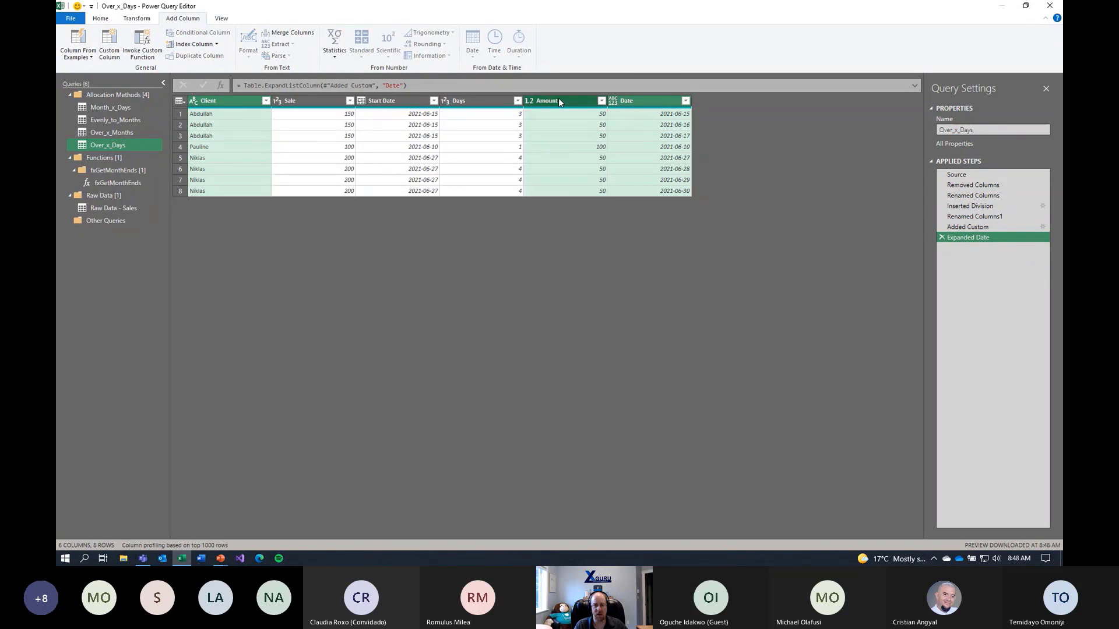
right_click(558, 98)
click(623, 131)
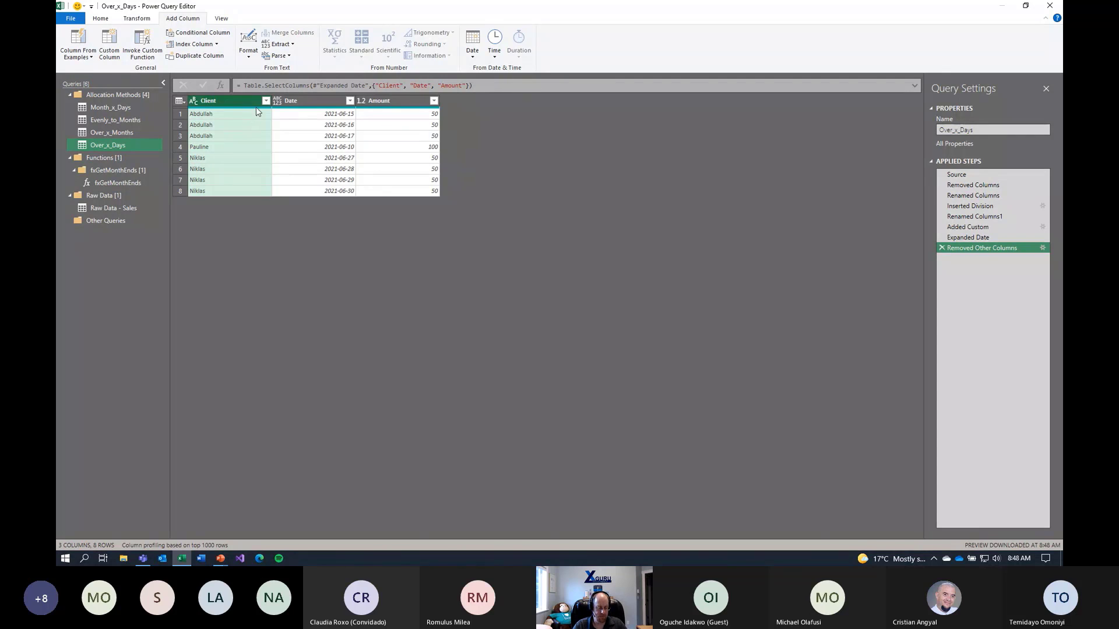
- Detect the data types of the Client, Date and Amount columns automatically
shift+click(382, 190)
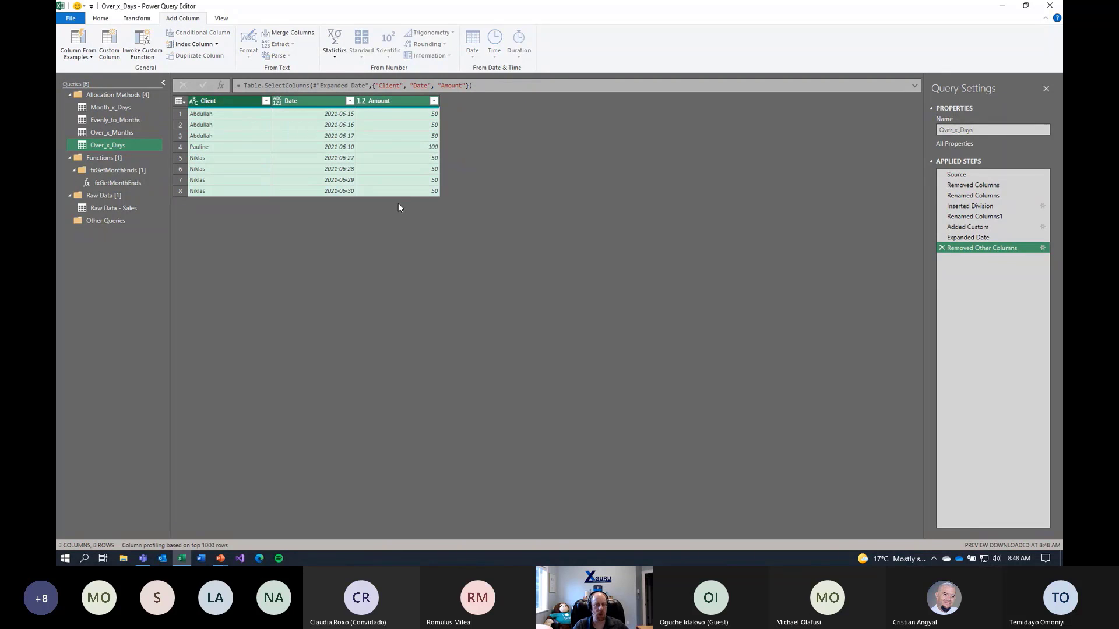
click(138, 18)
click(207, 44)
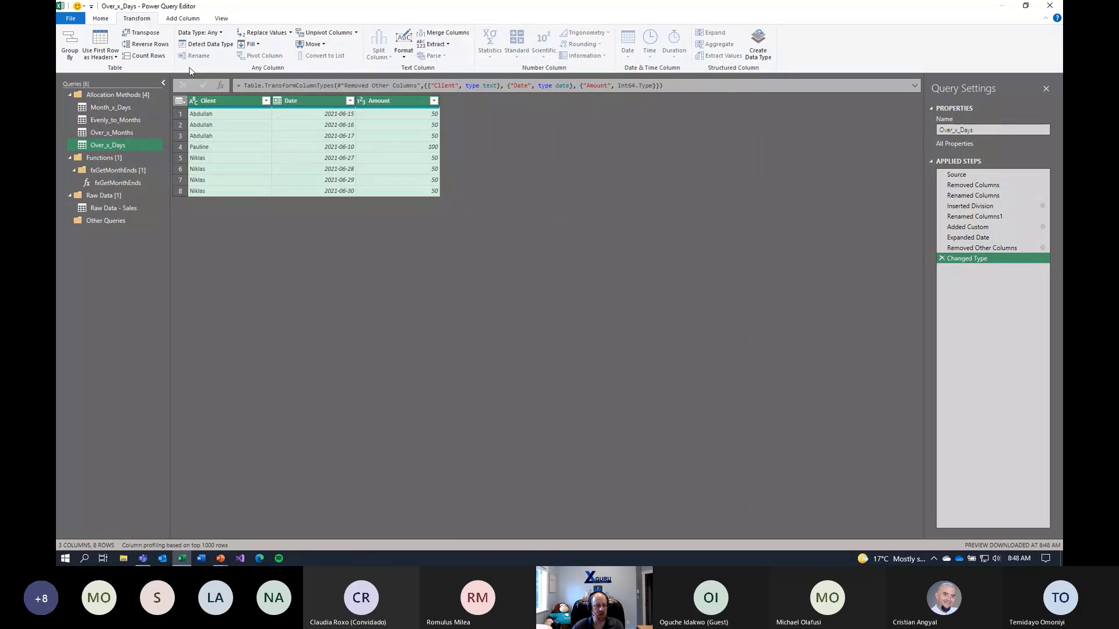
- Load the Over_x_Days query as a table to cell Y16 of the existing worksheet
click(101, 19)
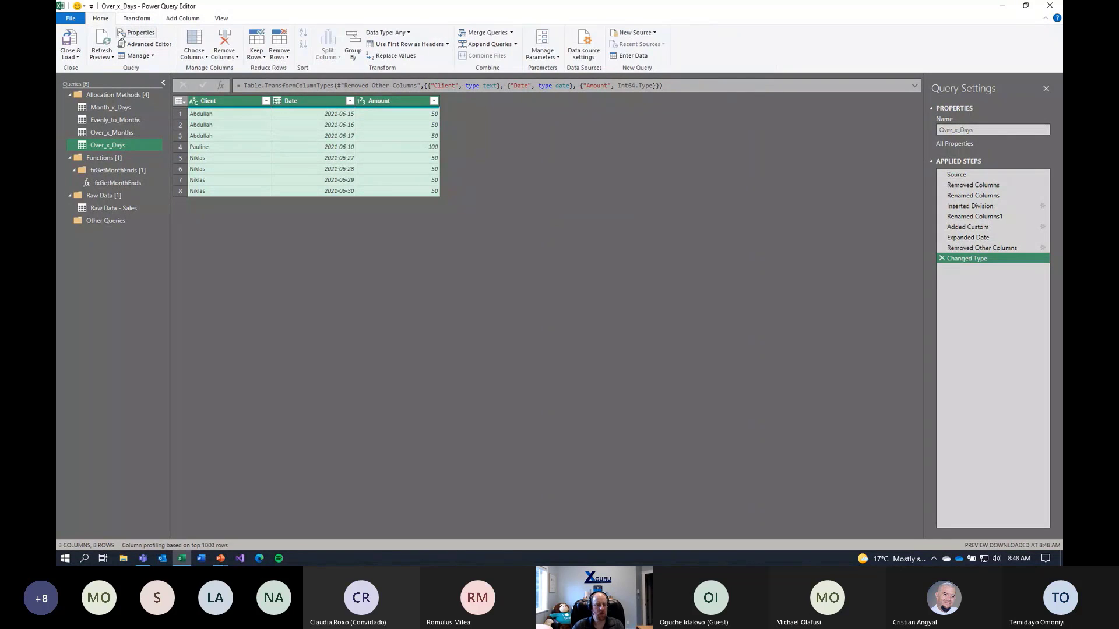
click(71, 57)
click(89, 81)
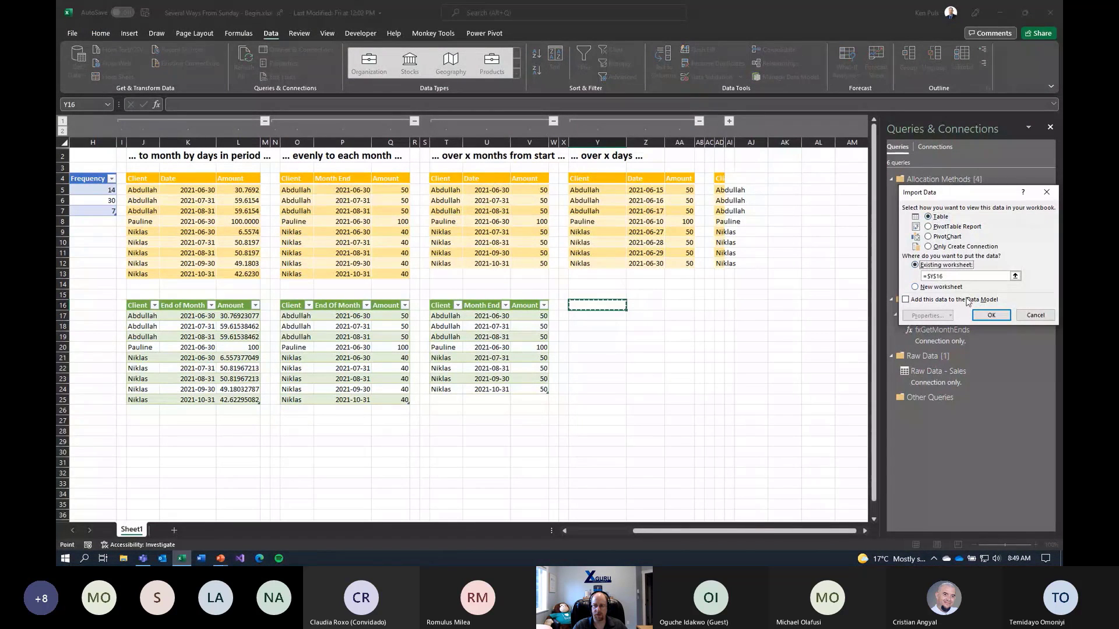
click(990, 315)
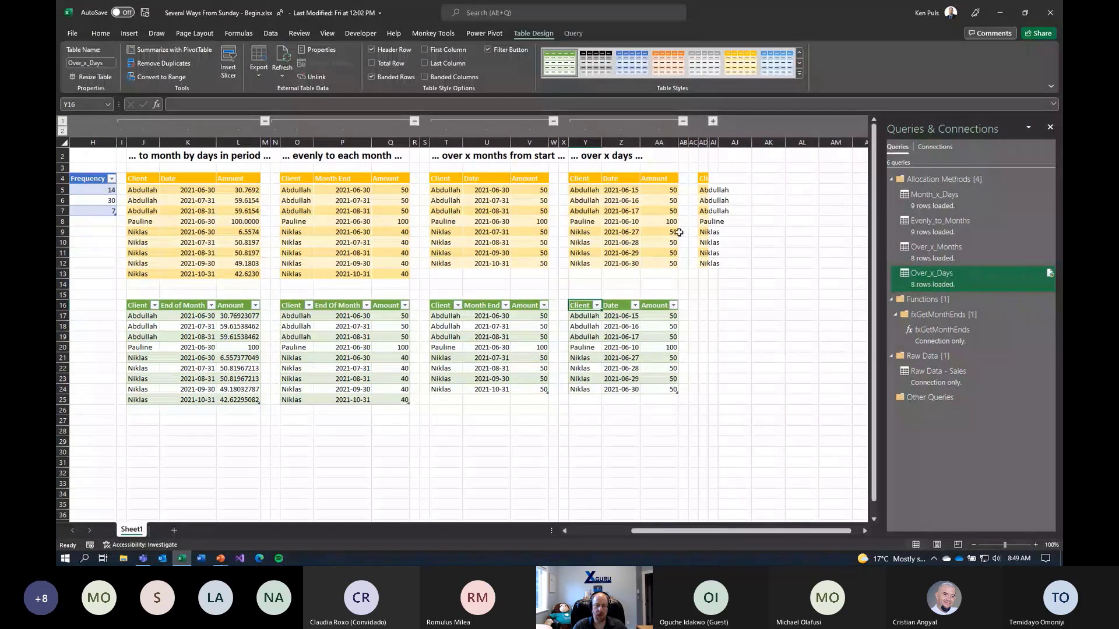
- Compare the dates and amounts in the over x days tables with those in the over x months tables
drag(584, 191, 660, 260)
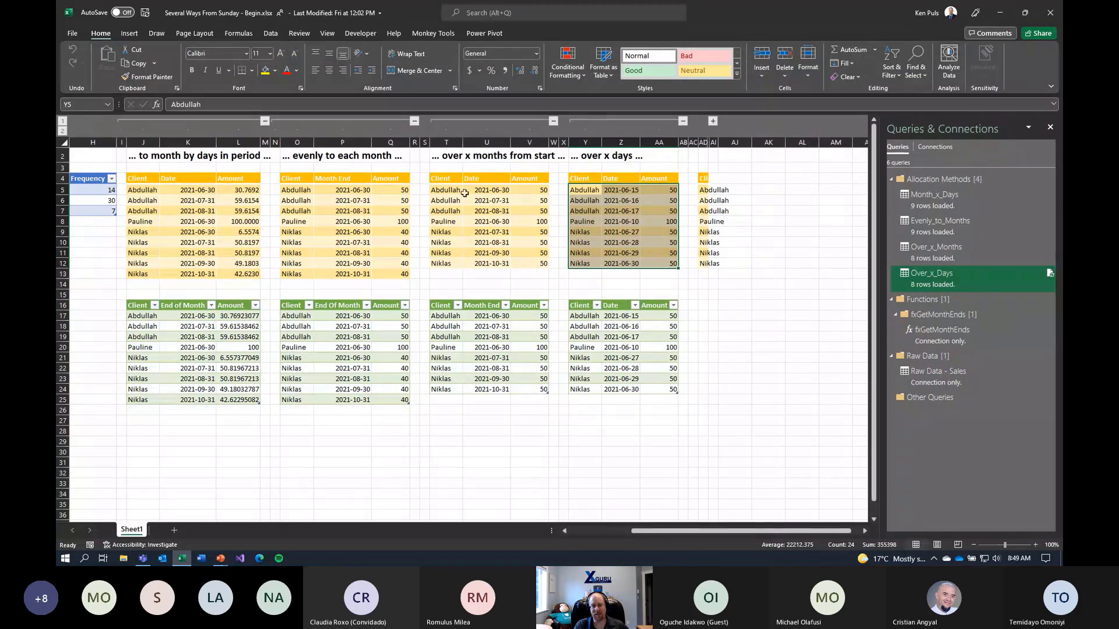
drag(440, 191, 539, 265)
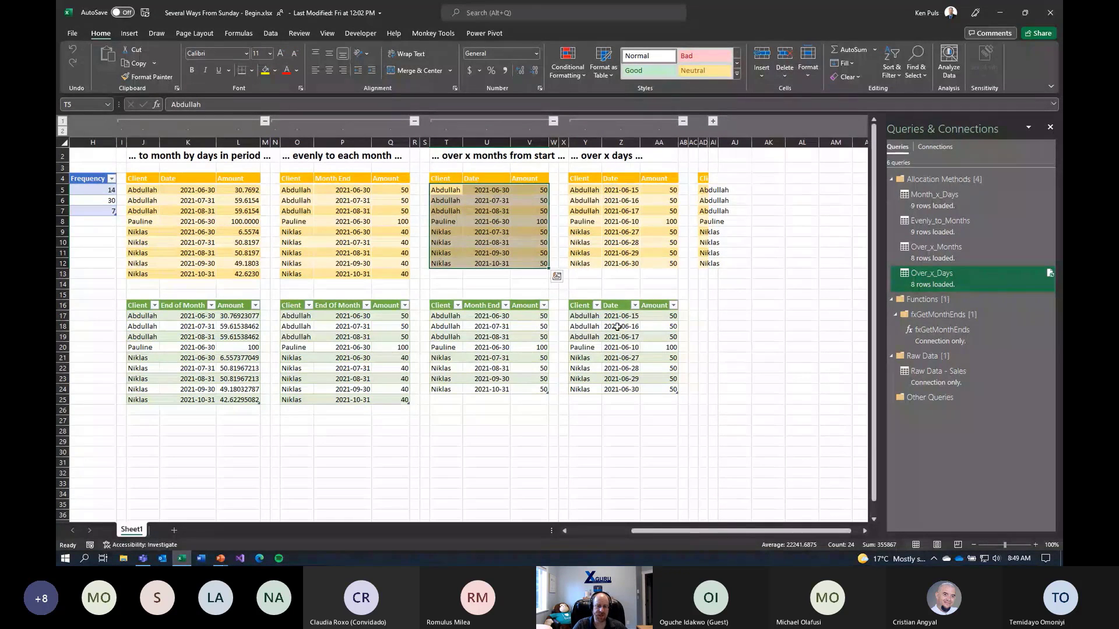
drag(621, 316, 621, 388)
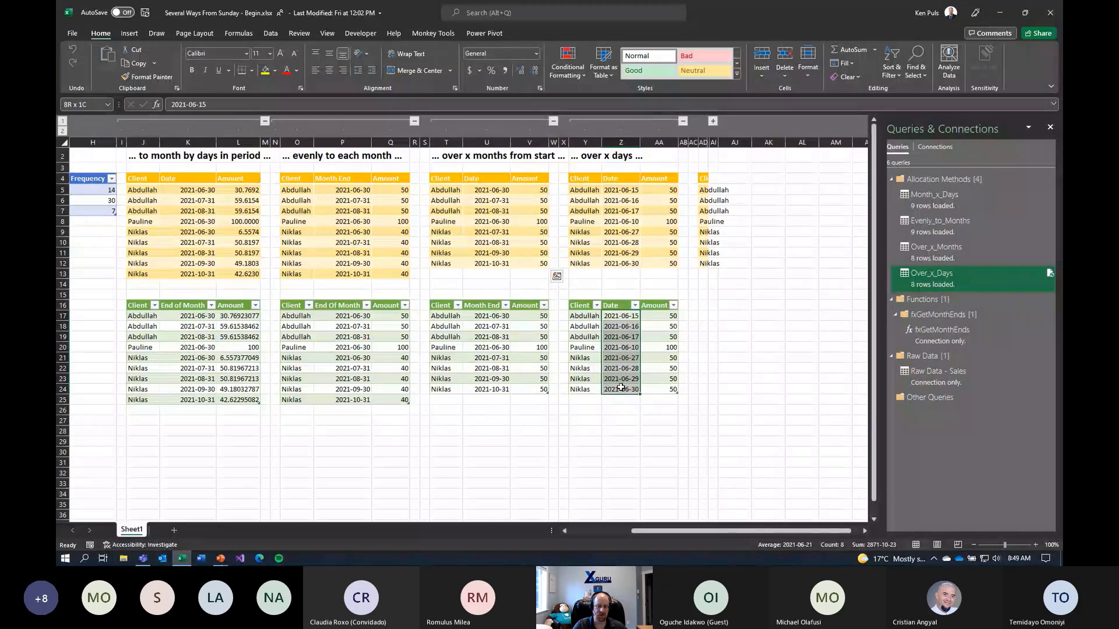
drag(491, 316, 495, 389)
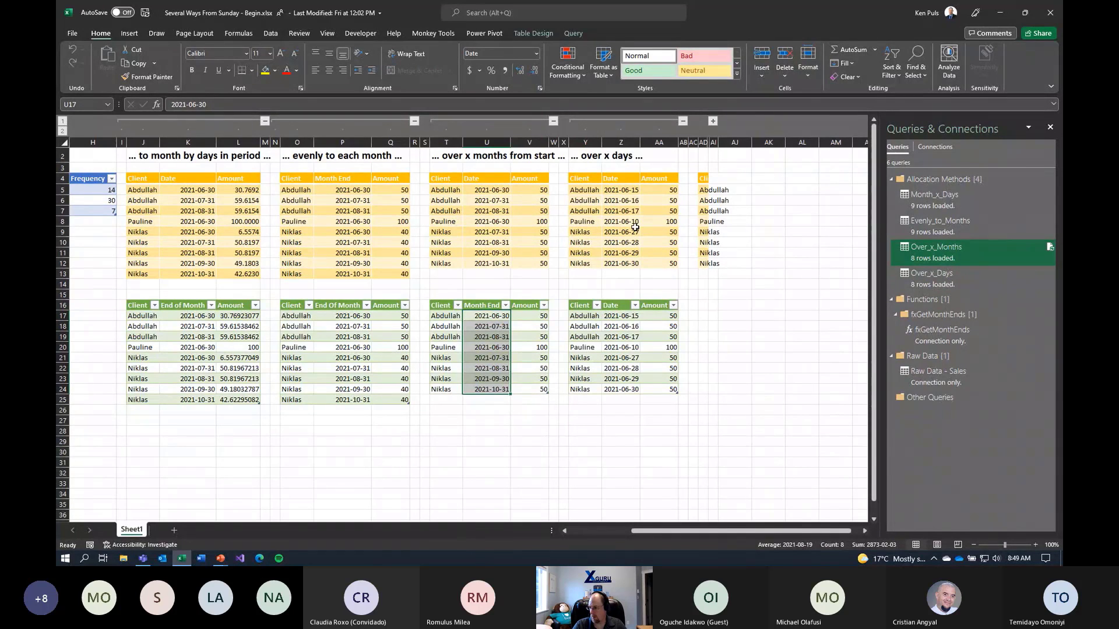
- Switch to the PowerPoint slide show to review the Allocate Over x Consecutive Days slide, and return to the Excel workbook
key(alt)
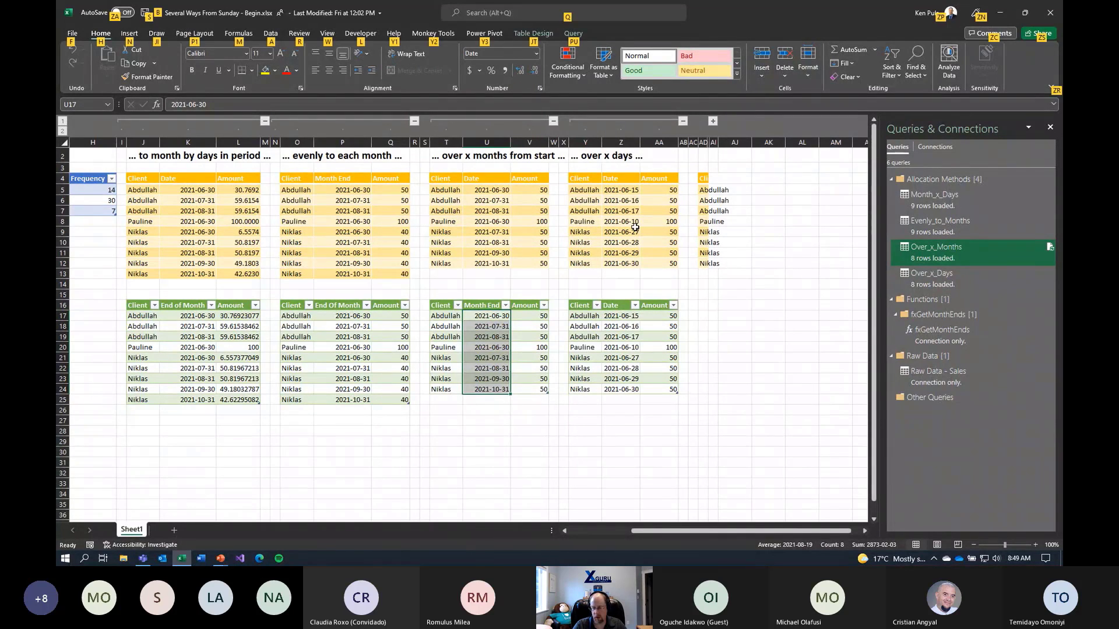
key(alt+Tab)
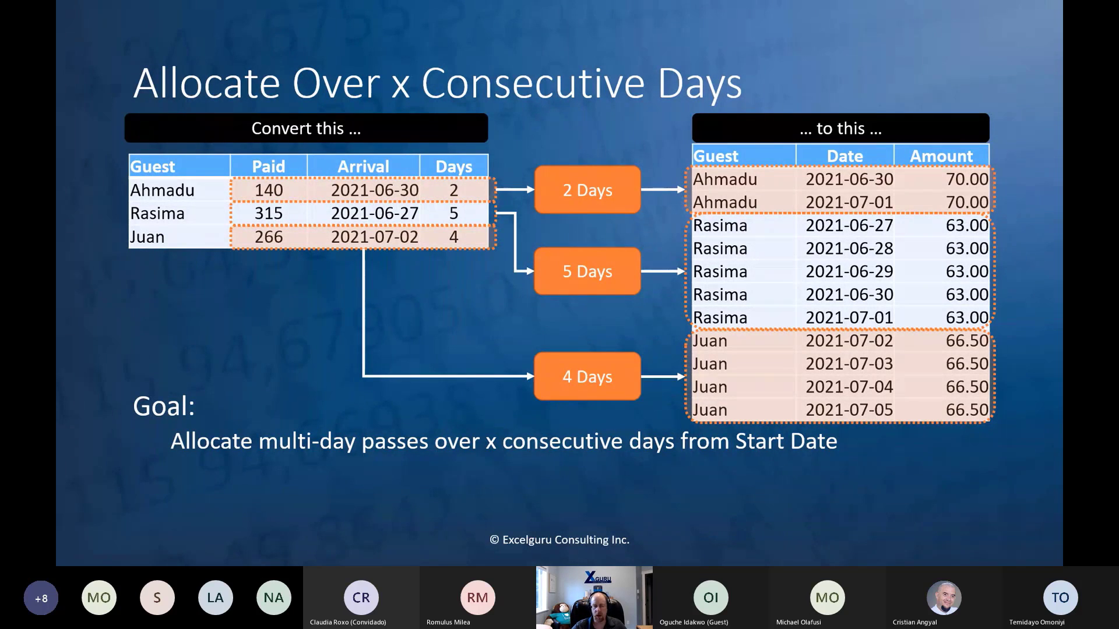
key(alt+Tab)
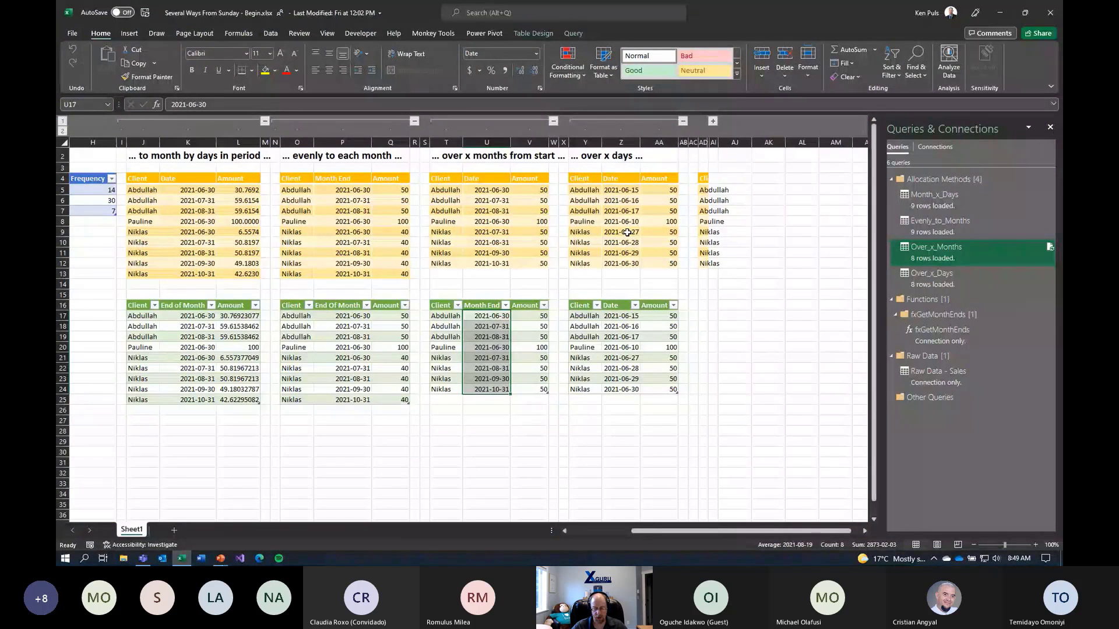
key(alt+Tab)
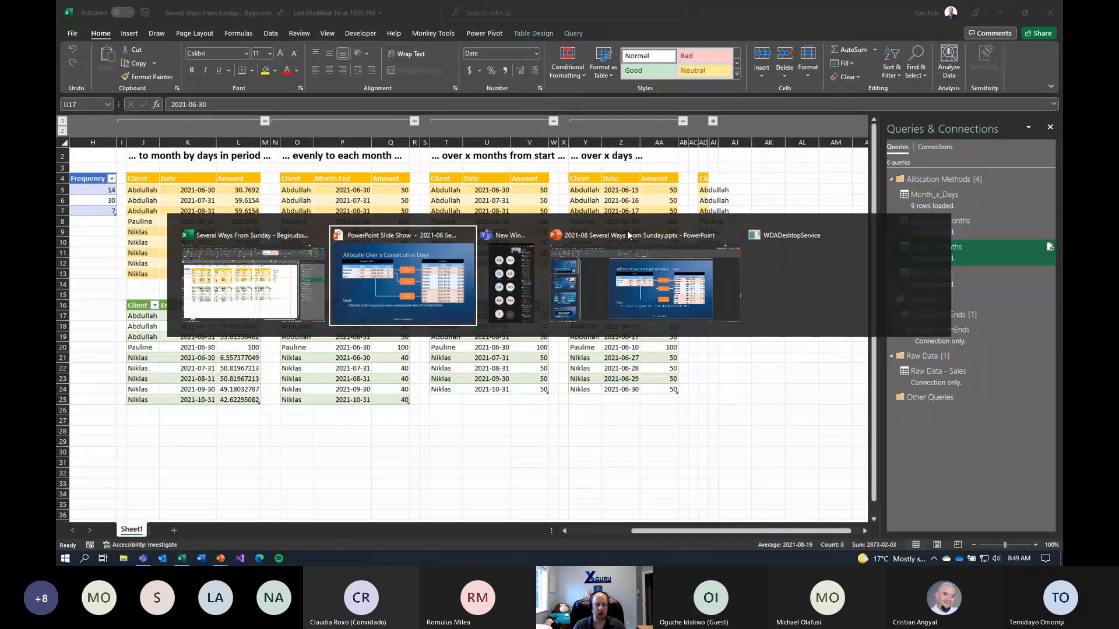
key(alt+Tab)
key(alt+Tab)
key(alt+Tab)
key(alt+Tab)
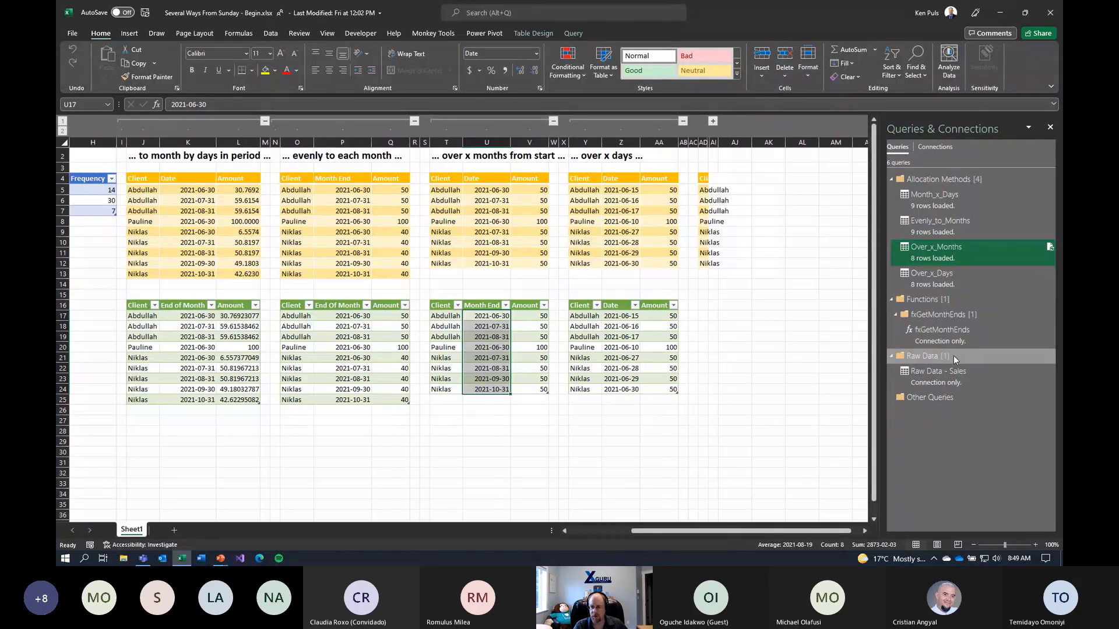
- Open the Raw Data - Sales query for editing and create a parameter named FromDate, type Any, with current value 2021-06-02
double_click(939, 376)
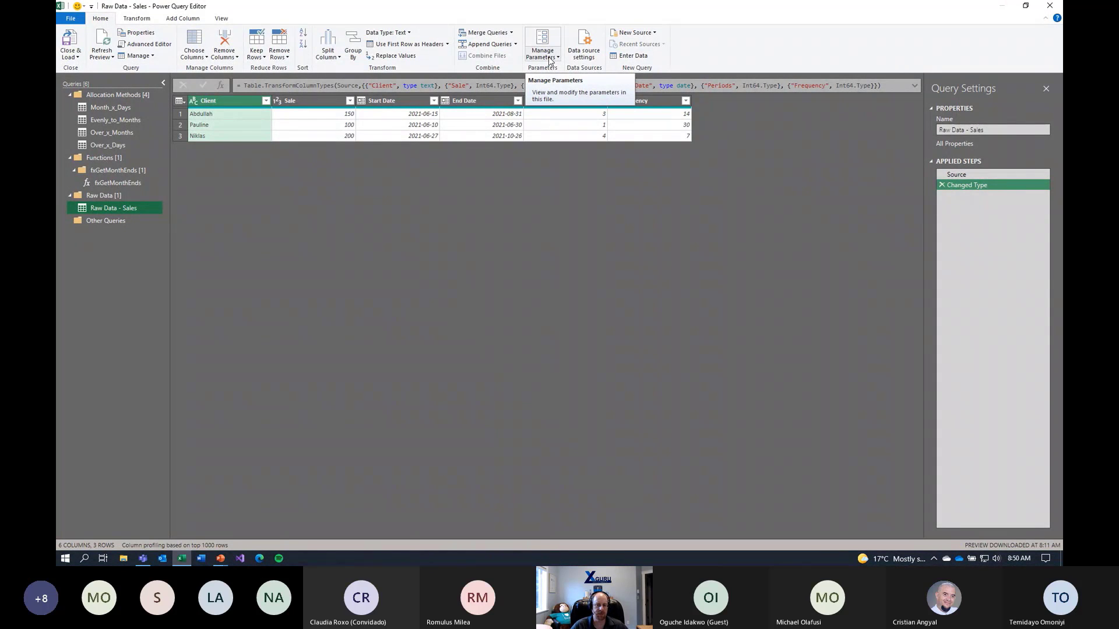
click(549, 59)
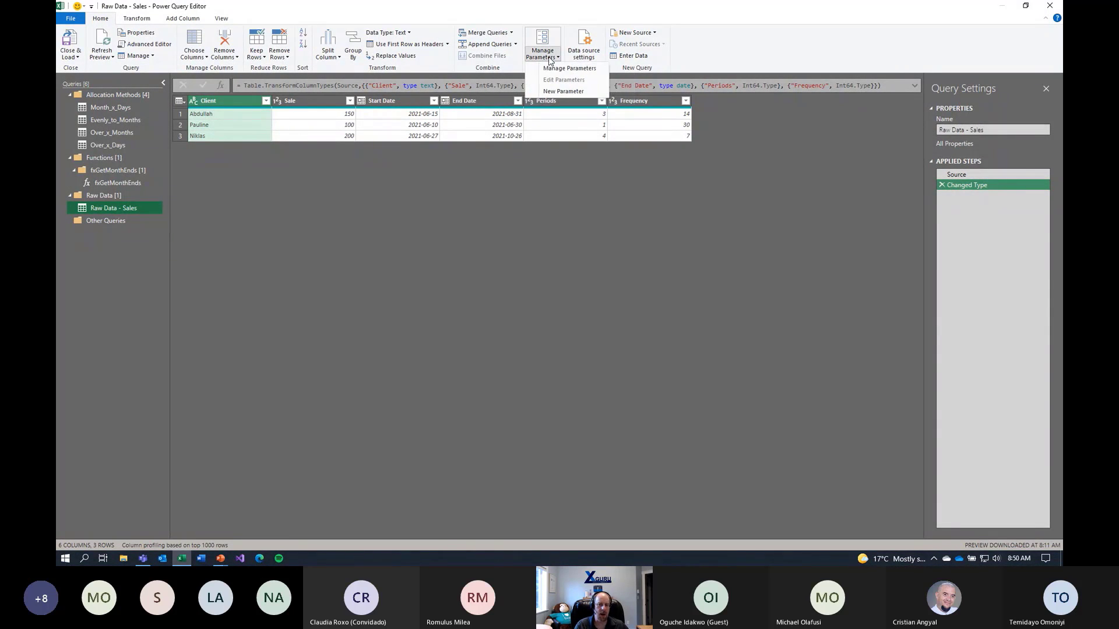
click(560, 92)
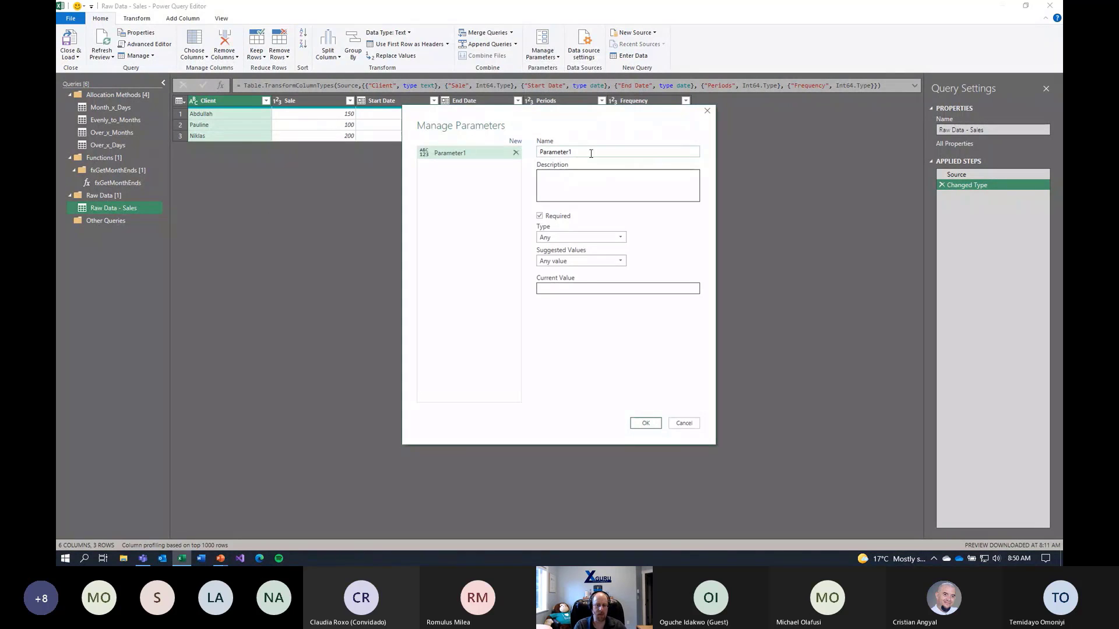
double_click(590, 153)
text(FromT)
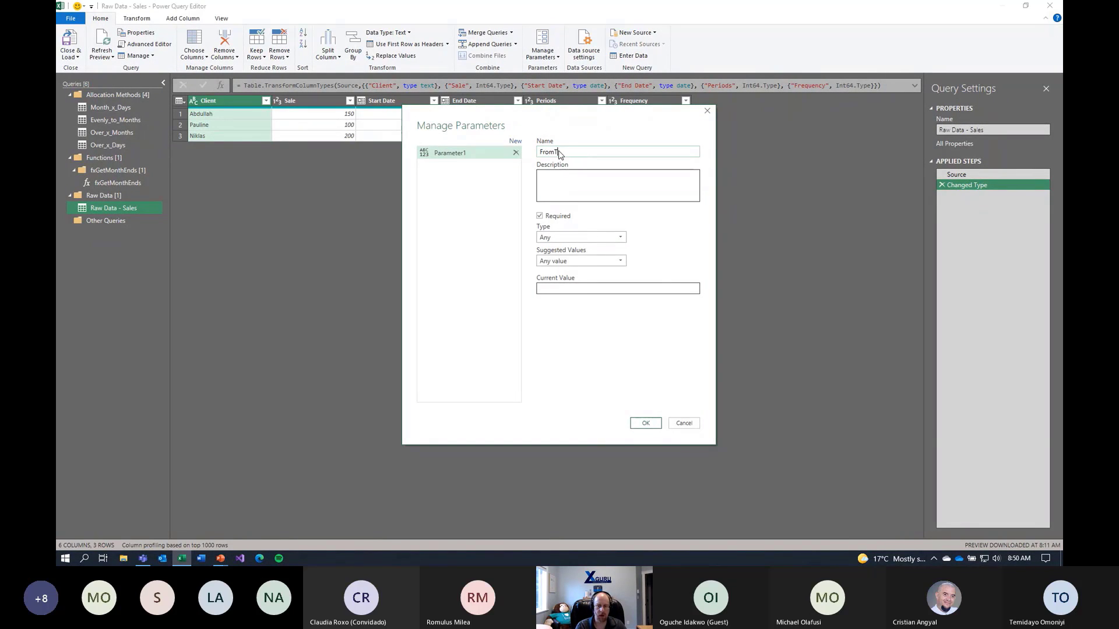
key(BackSpace)
text(Date)
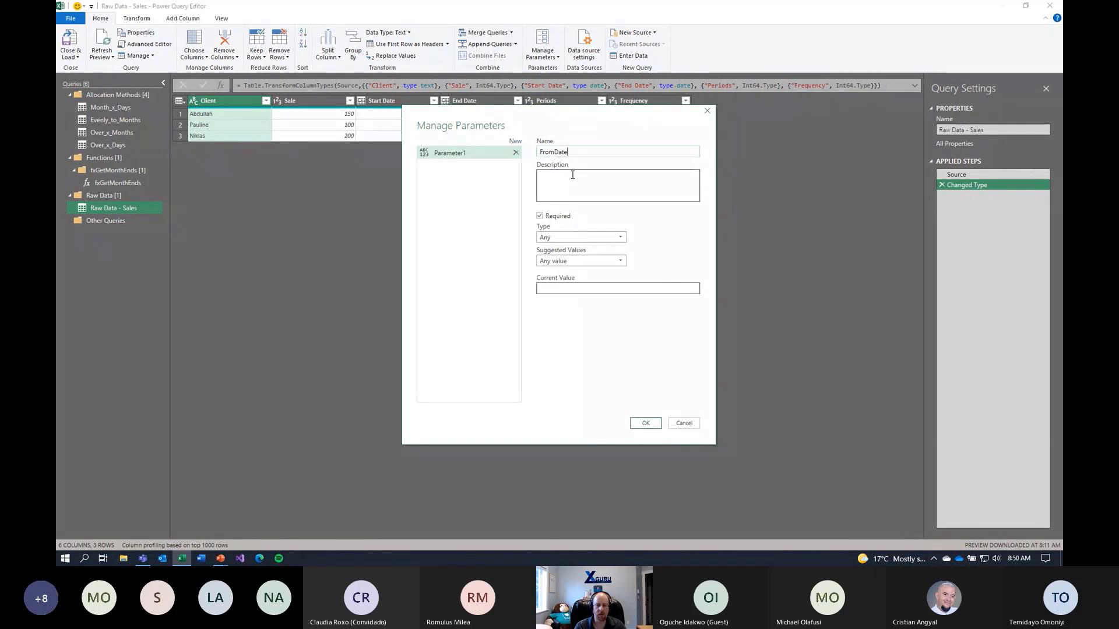
click(583, 237)
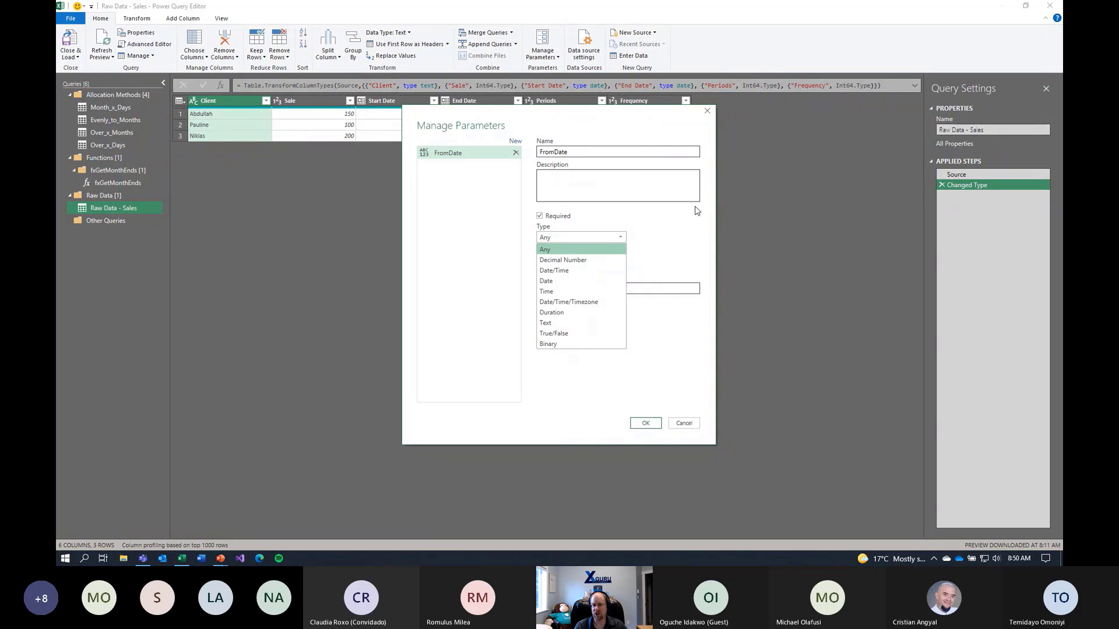
click(552, 252)
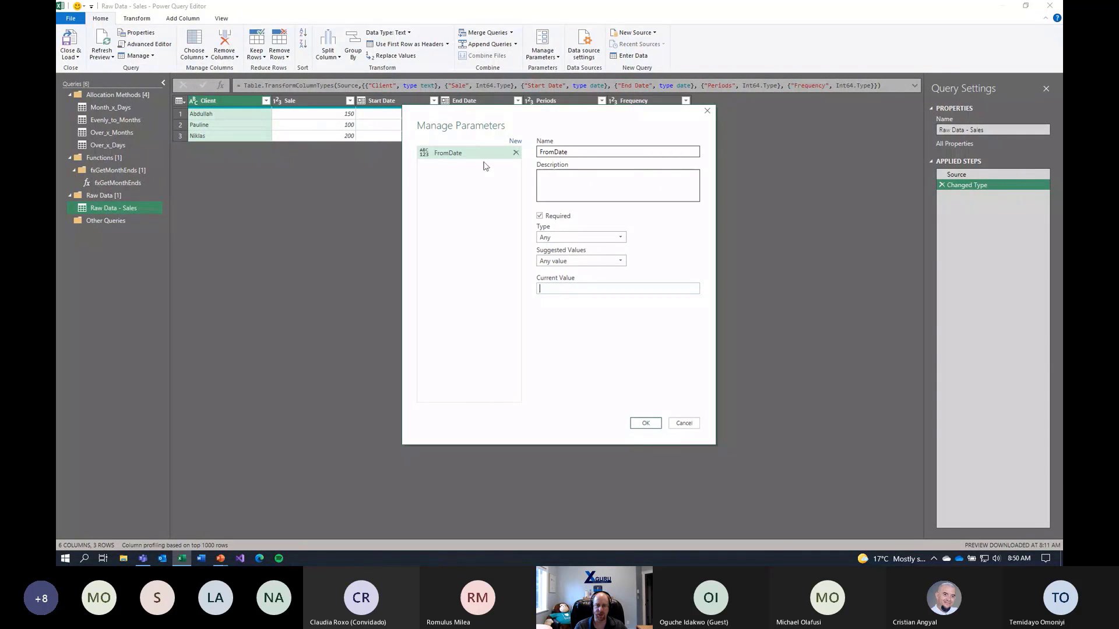
text(2021-06-02)
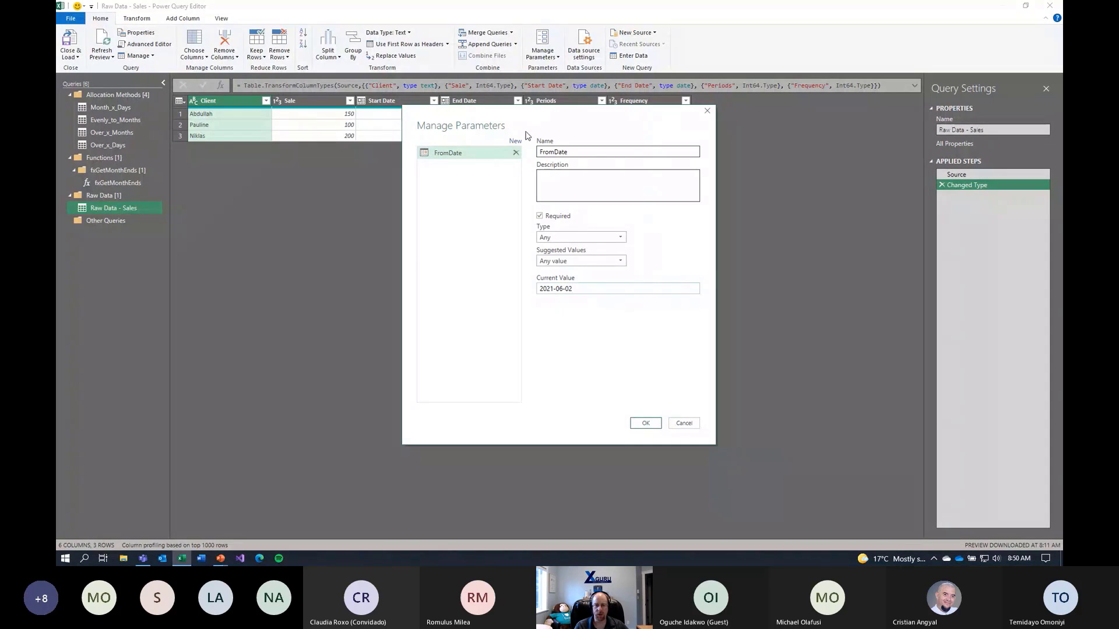
- Add a second parameter named ToDate with current value 2021-08-27 and save both parameters
click(515, 141)
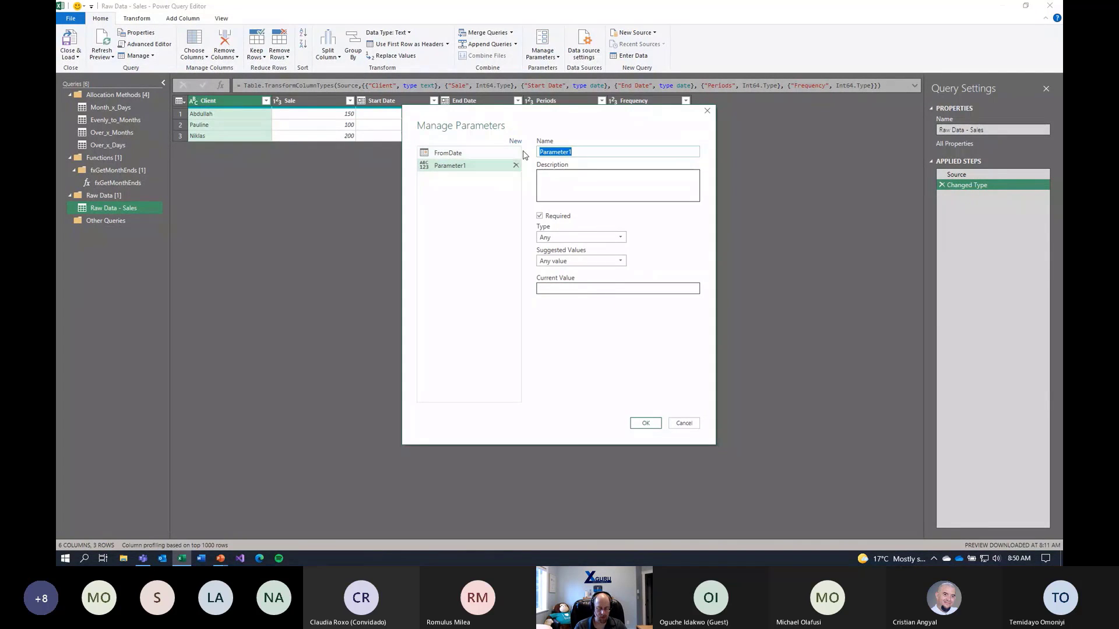
text(ToDate)
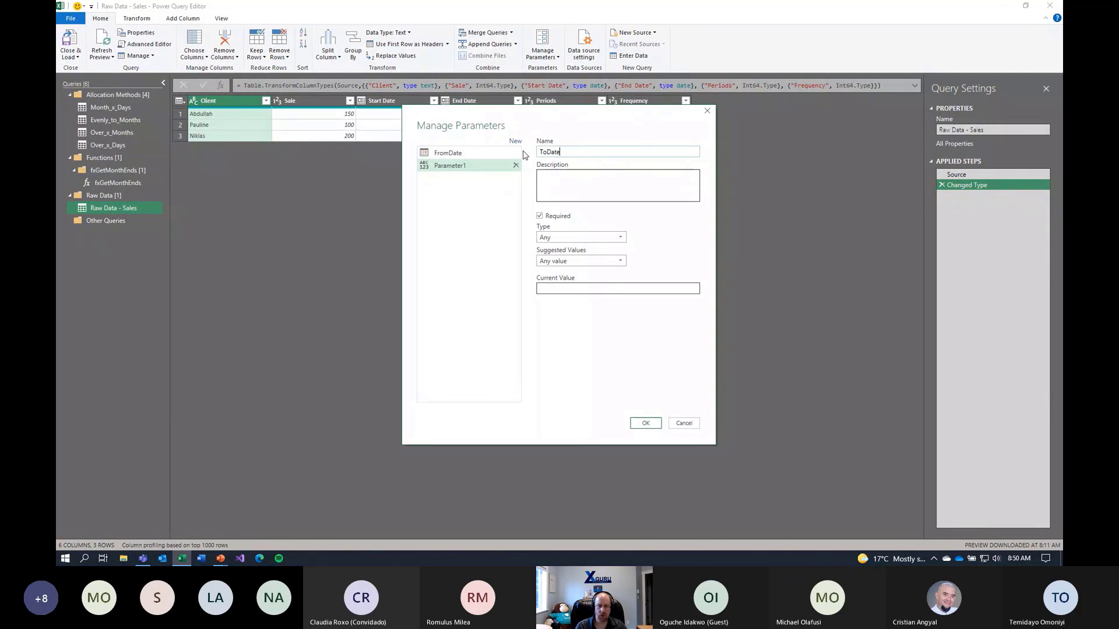
click(618, 288)
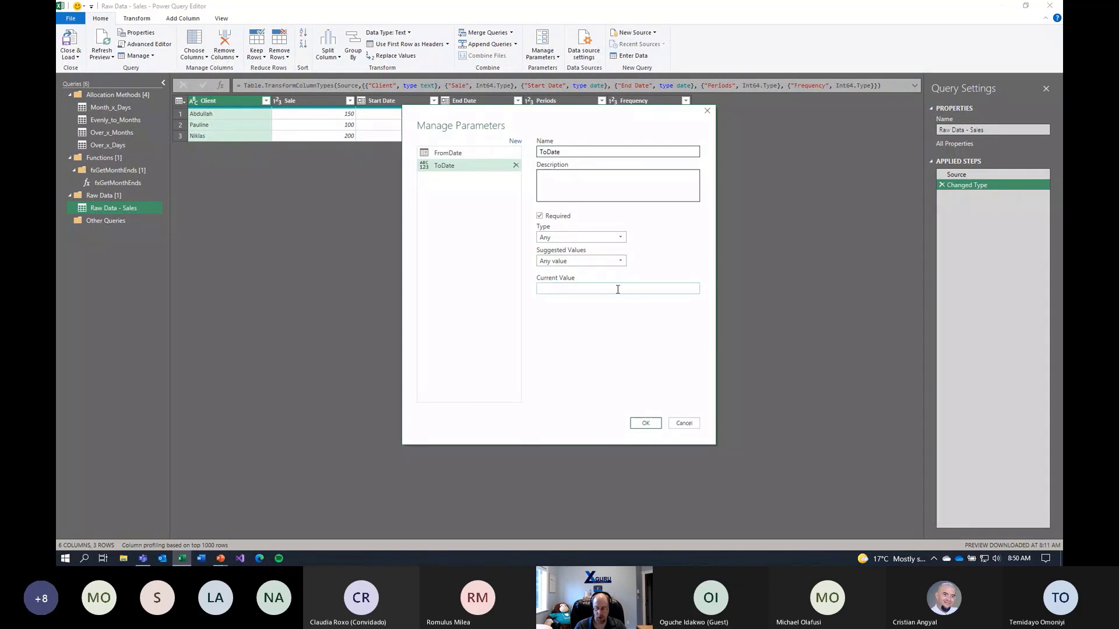
text(2021-08-27)
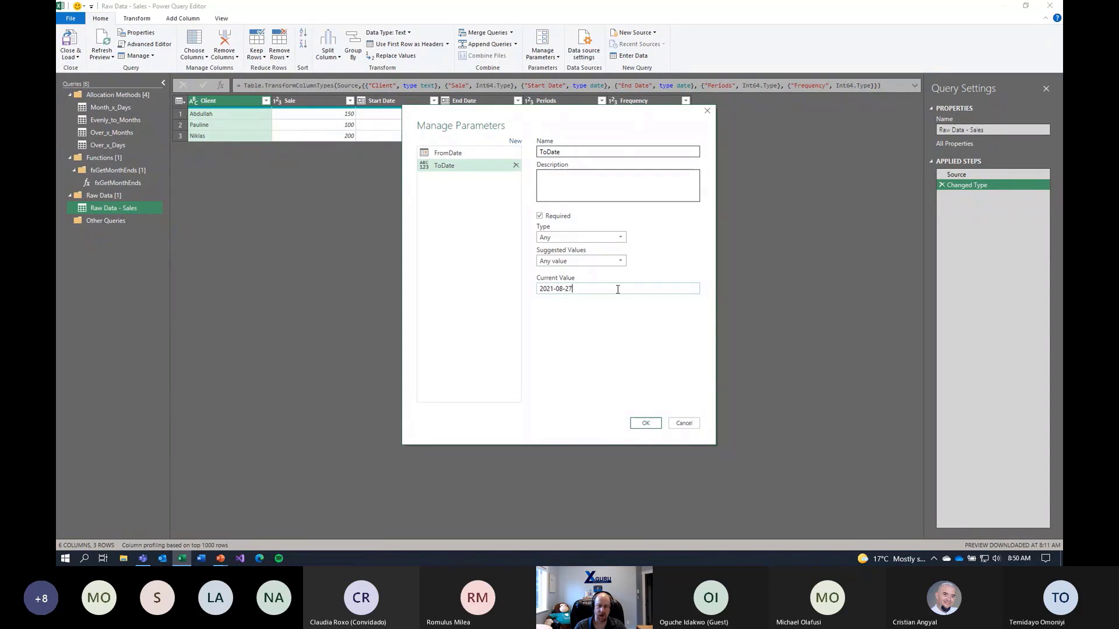
click(646, 423)
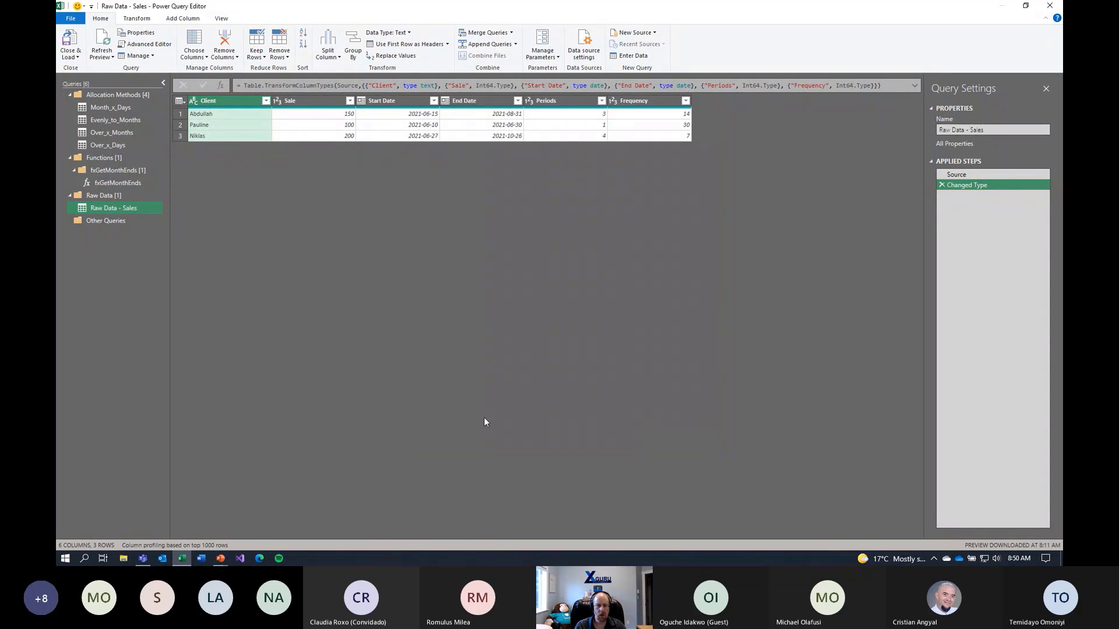
- Move the FromDate and ToDate parameters together from Other Queries into the fxGetMonthEnds group
click(131, 235)
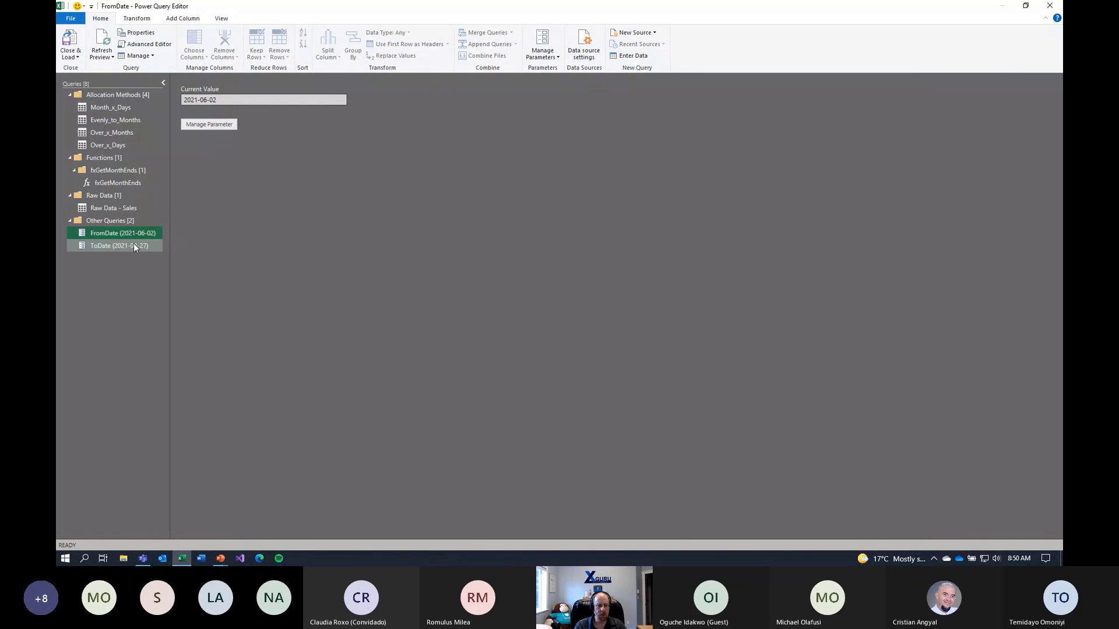
ctrl+click(134, 245)
drag(134, 234, 128, 176)
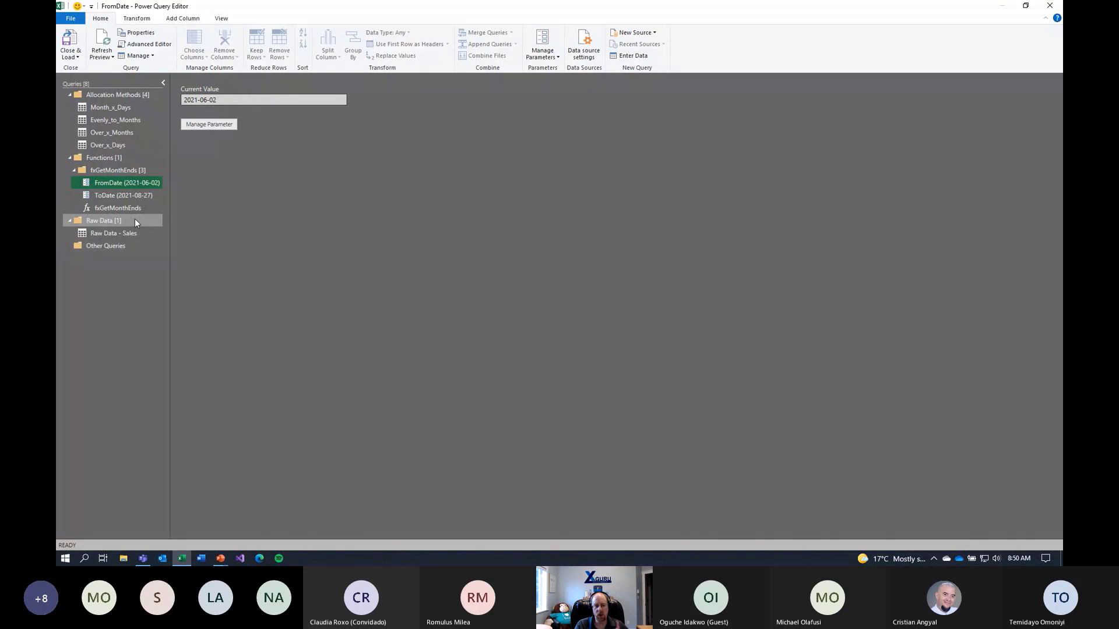
- Create a new blank query in the Power Query Editor
right_click(131, 293)
mouse_move(169, 318)
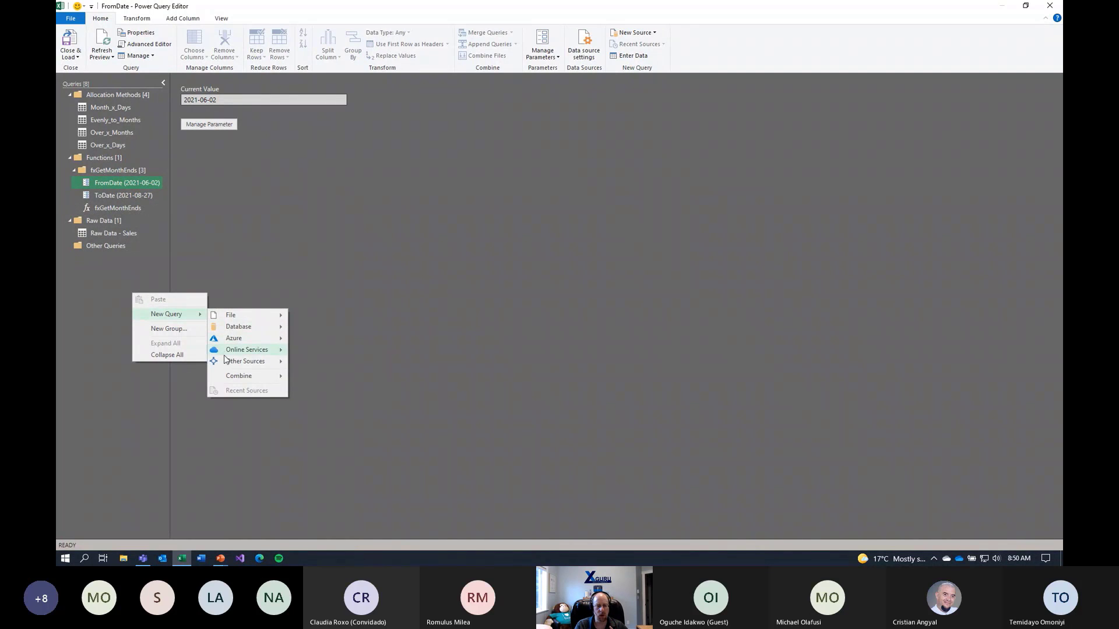
mouse_move(256, 361)
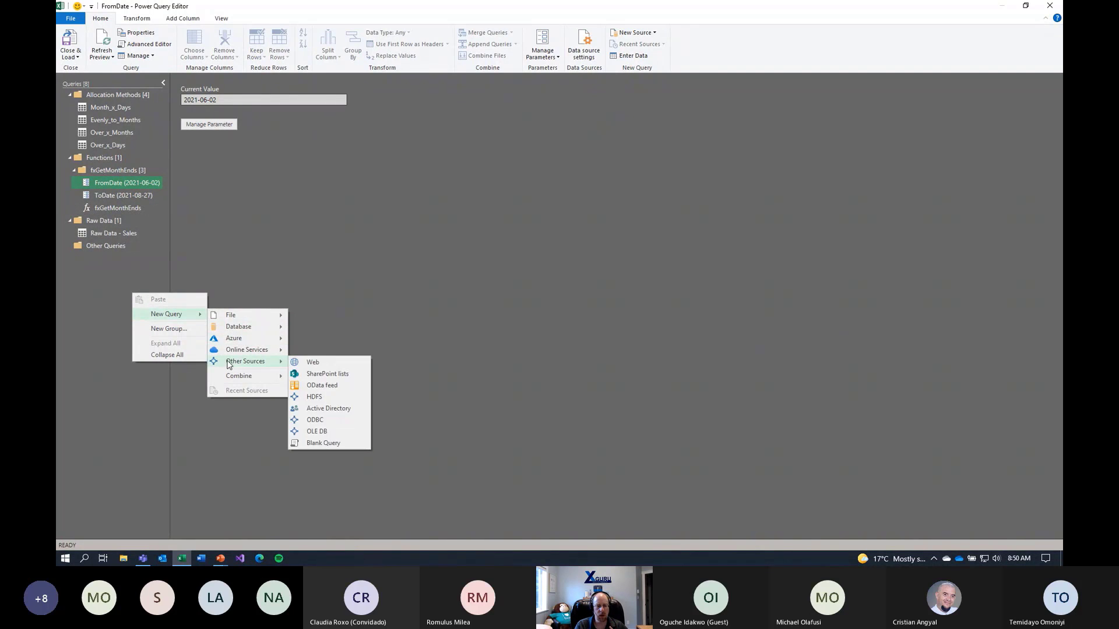
click(330, 443)
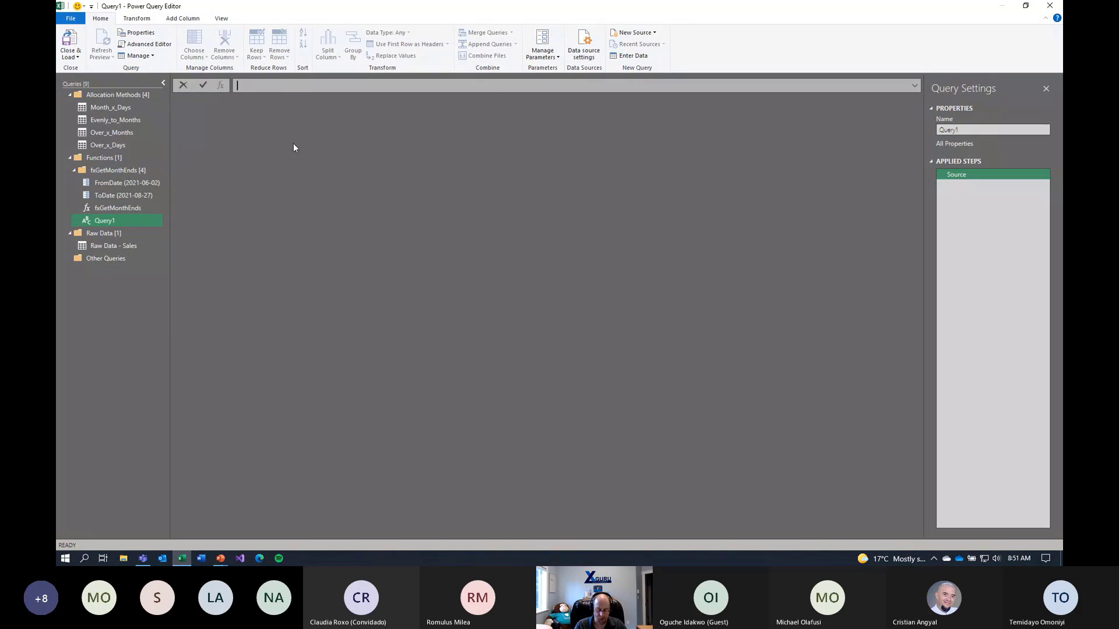
- Define the blank query's source as the list ={ Int64.From(FromDate)..Int64.From(ToDate)}
text(=)
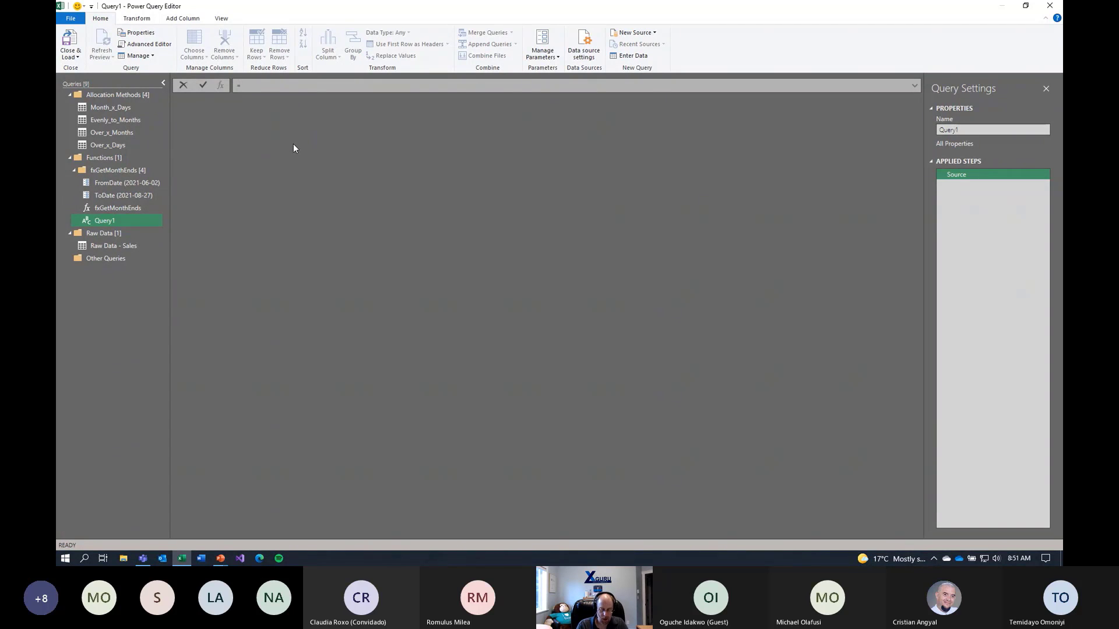
text({ Int)
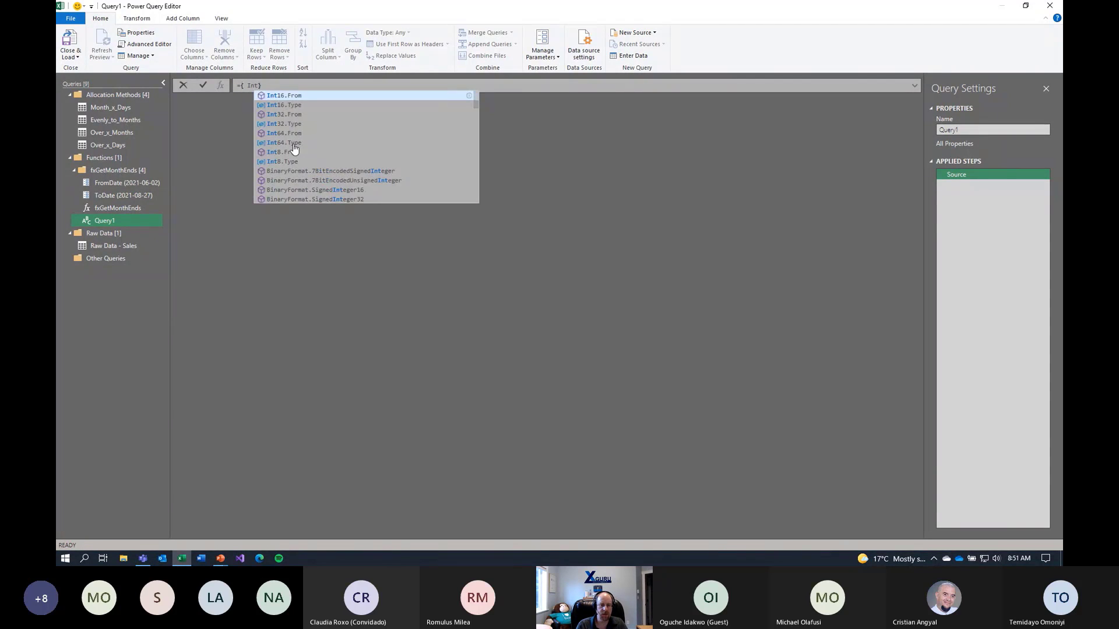
key(Down)
key(Down)
key(Tab)
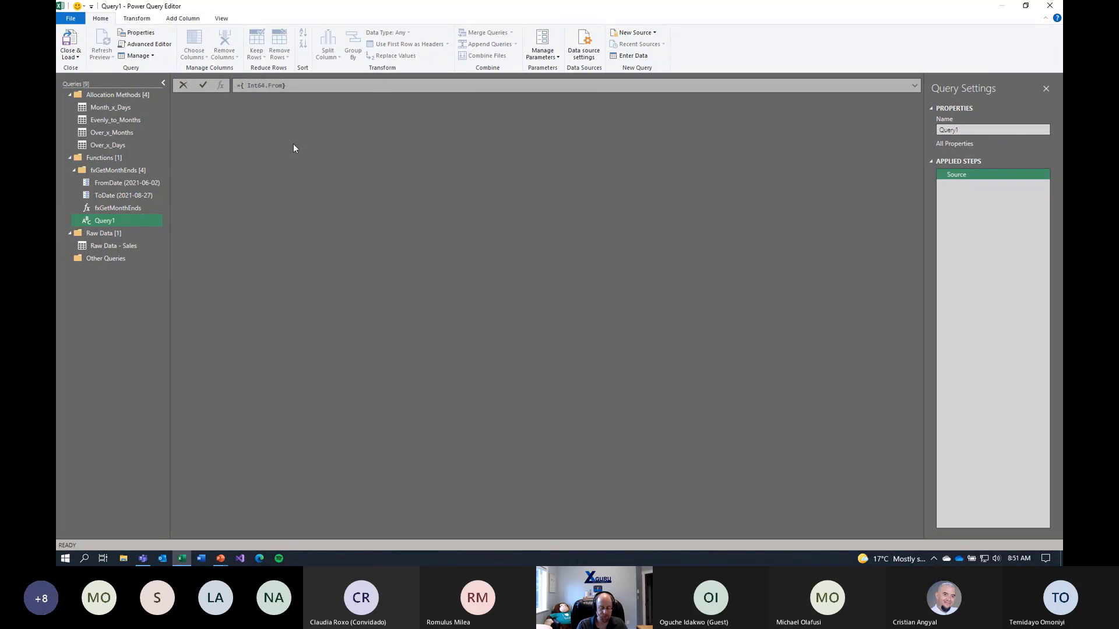
text((From)
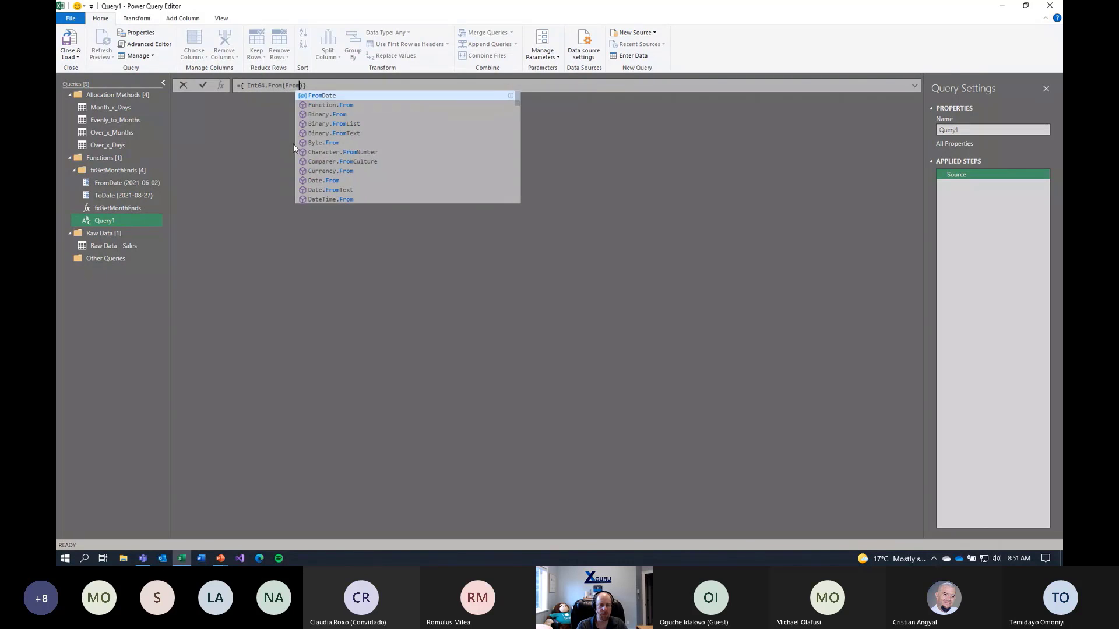
key(Tab)
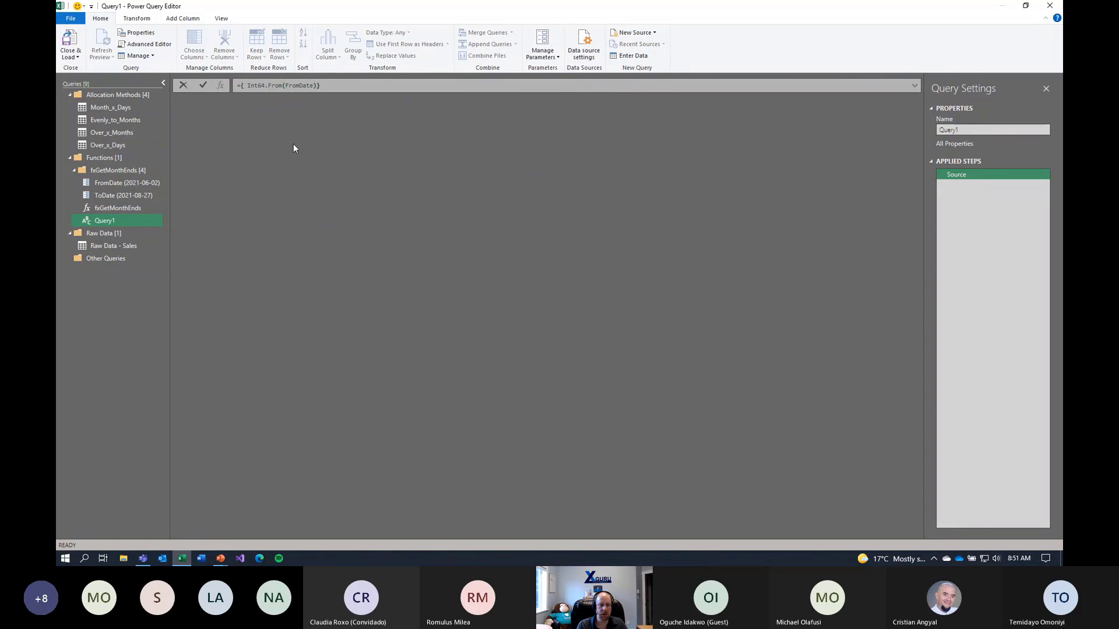
text()..Int64.From(to)
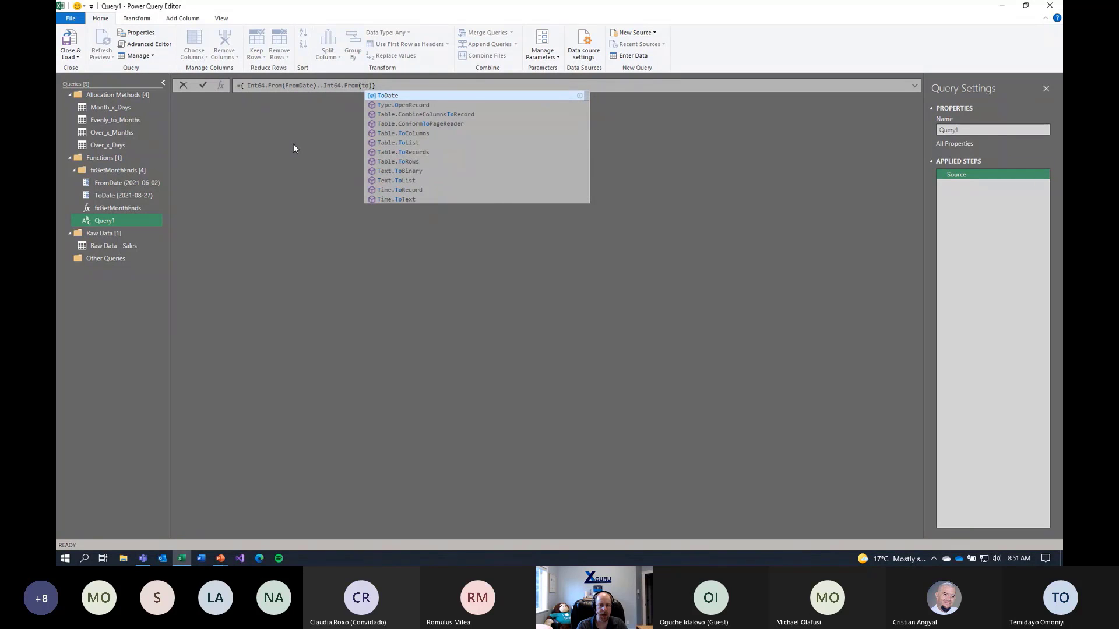
key(Tab)
key(Return)
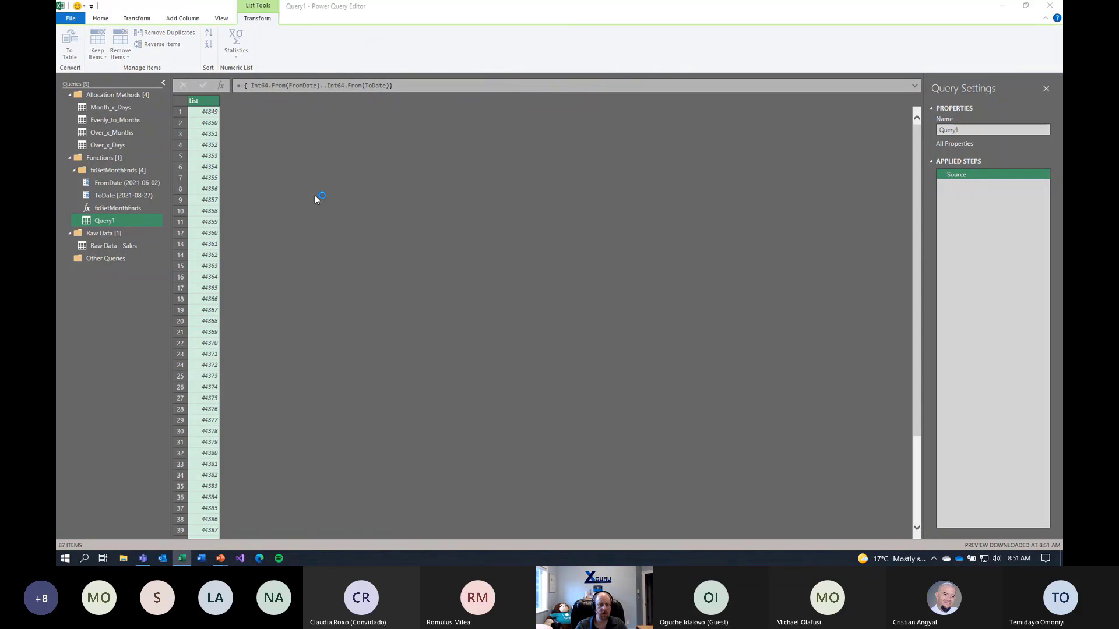
- Convert the list to a table and make its only column a Date-type column named Date
click(672, 322)
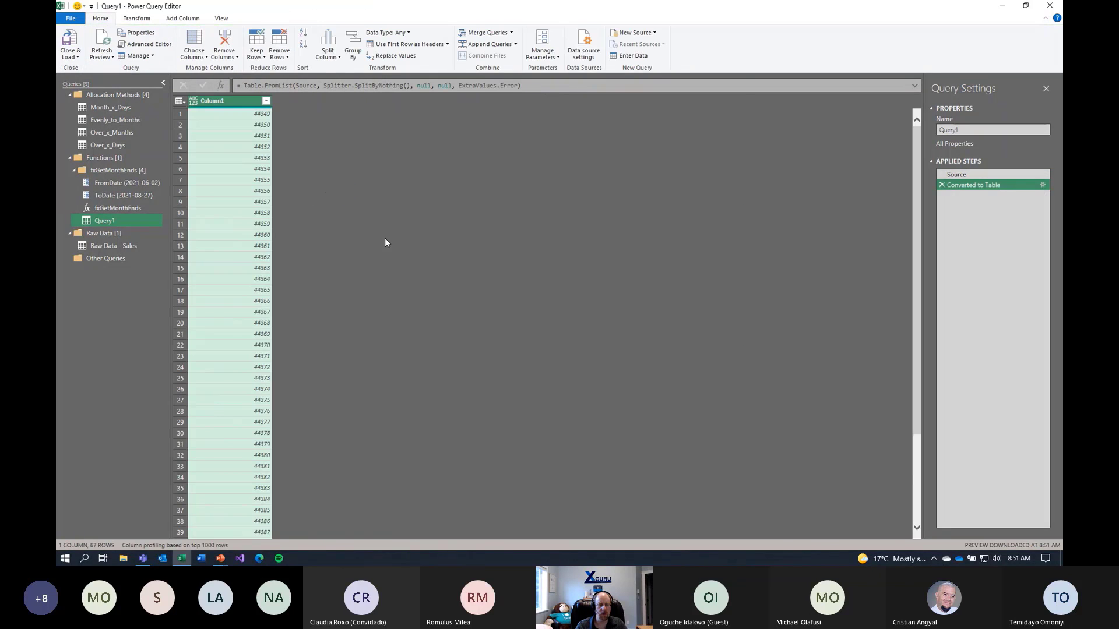
click(193, 101)
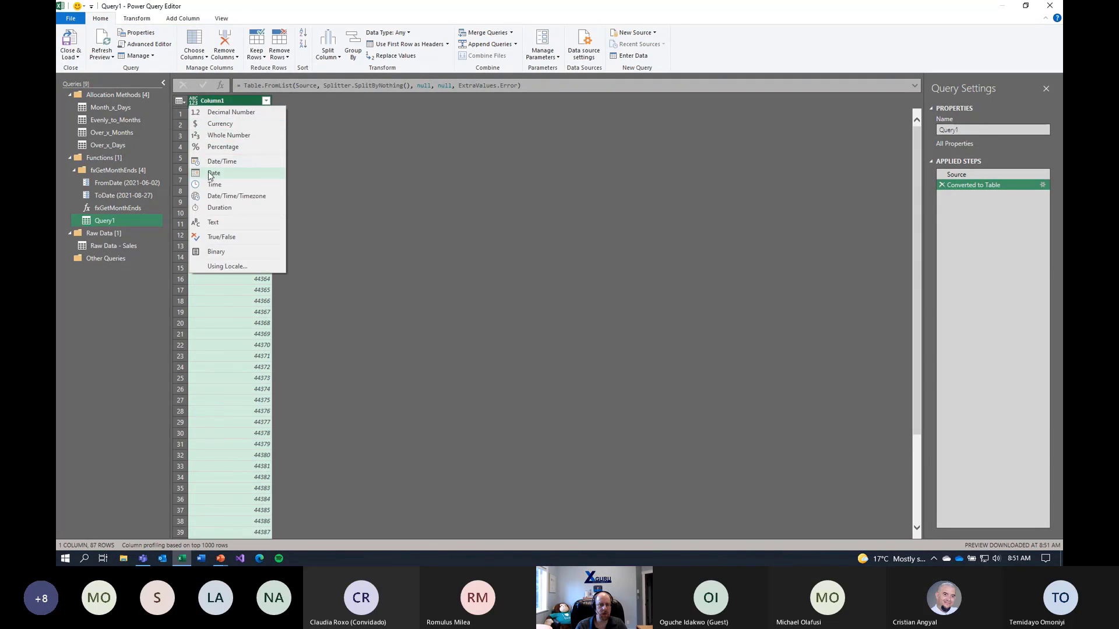
click(205, 171)
double_click(231, 101)
text(Date)
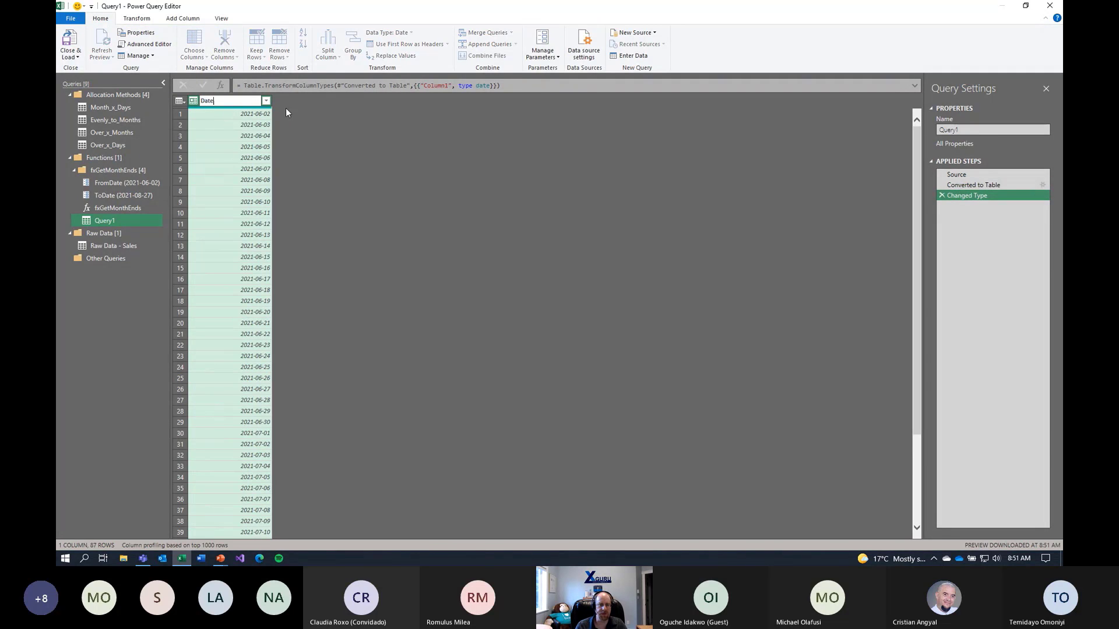
key(Return)
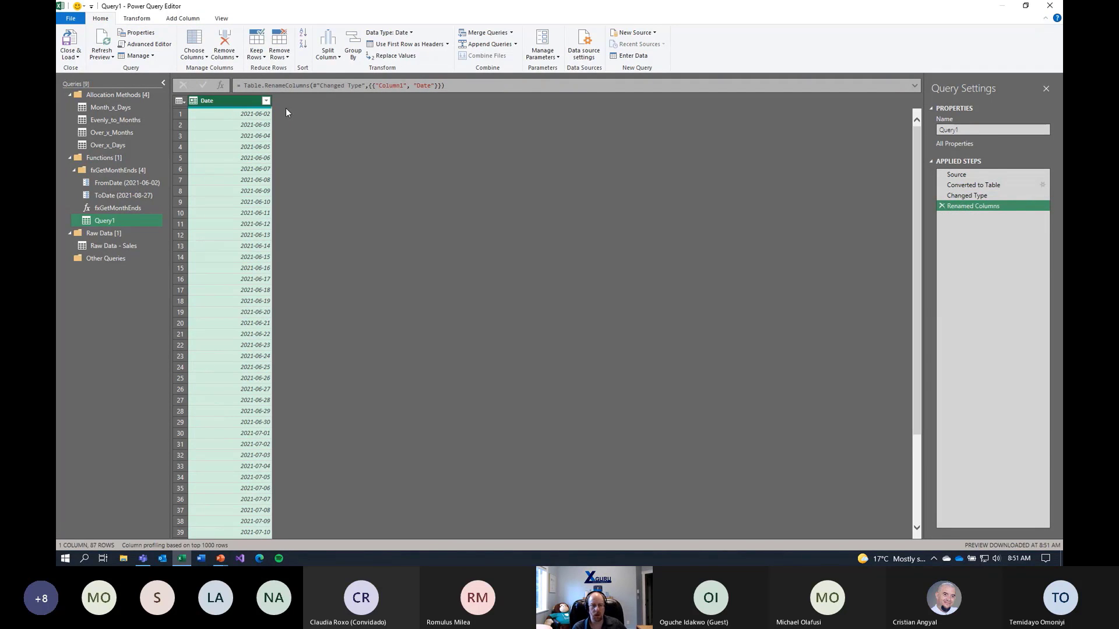
- Rename the Query1 query as GetDates
double_click(107, 219)
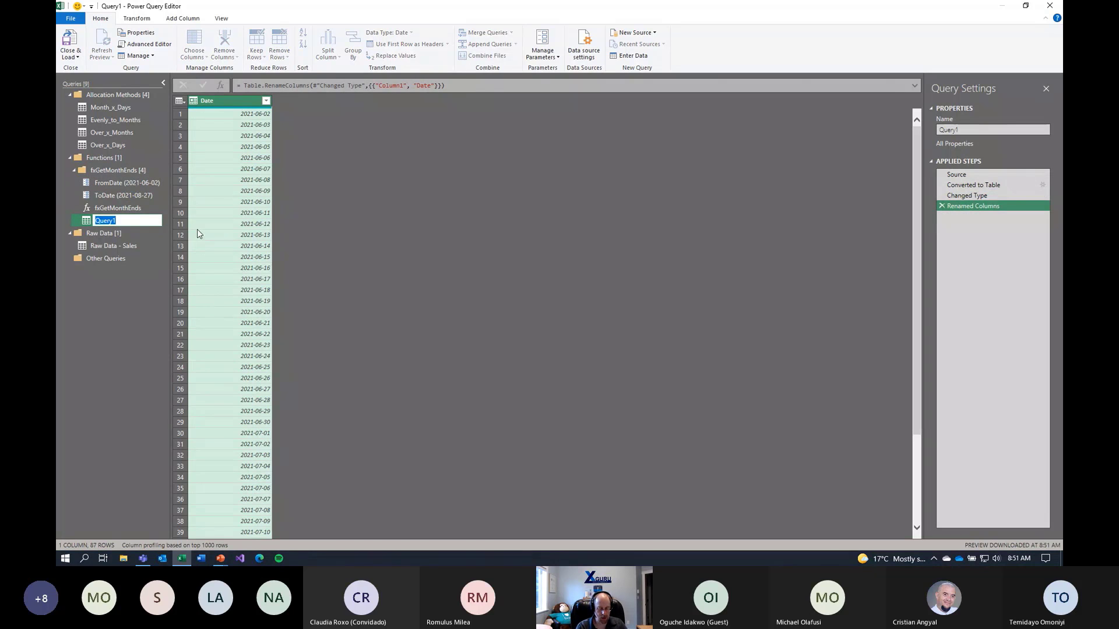
text(GetDates)
key(Return)
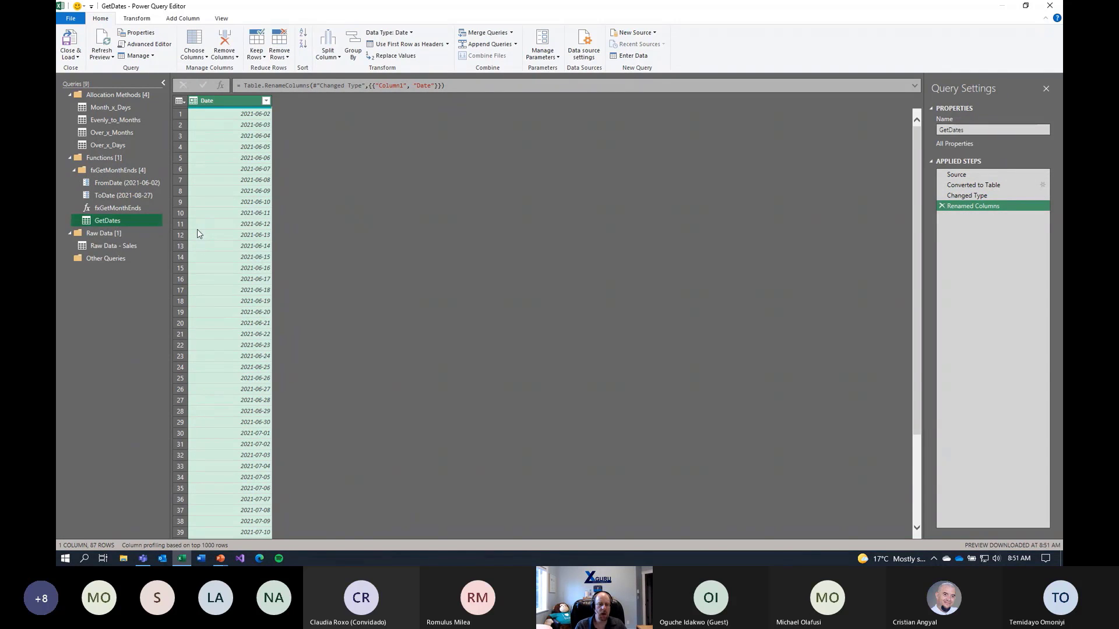
- Create a custom function named fxGetDates from the GetDates query
right_click(132, 222)
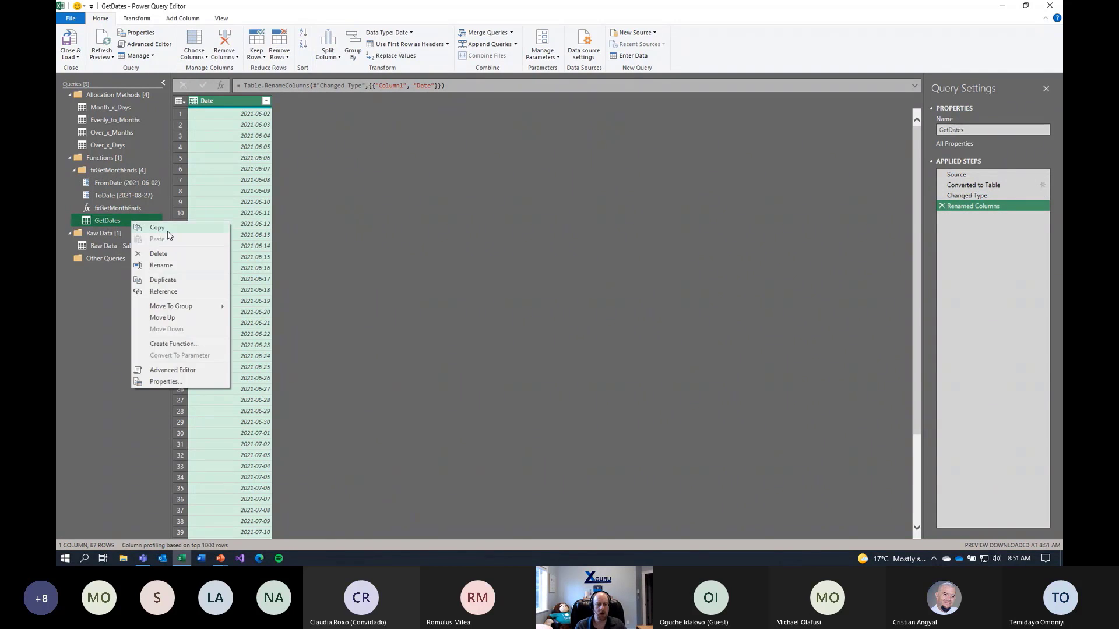
click(180, 343)
text(fxGet)
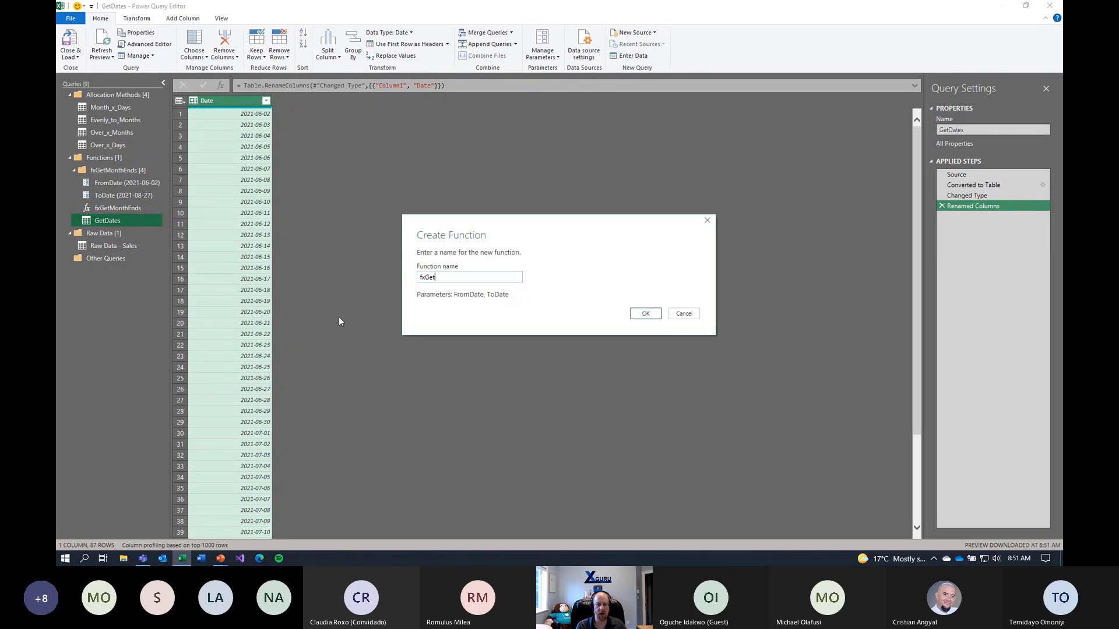
text(Dates)
key(Return)
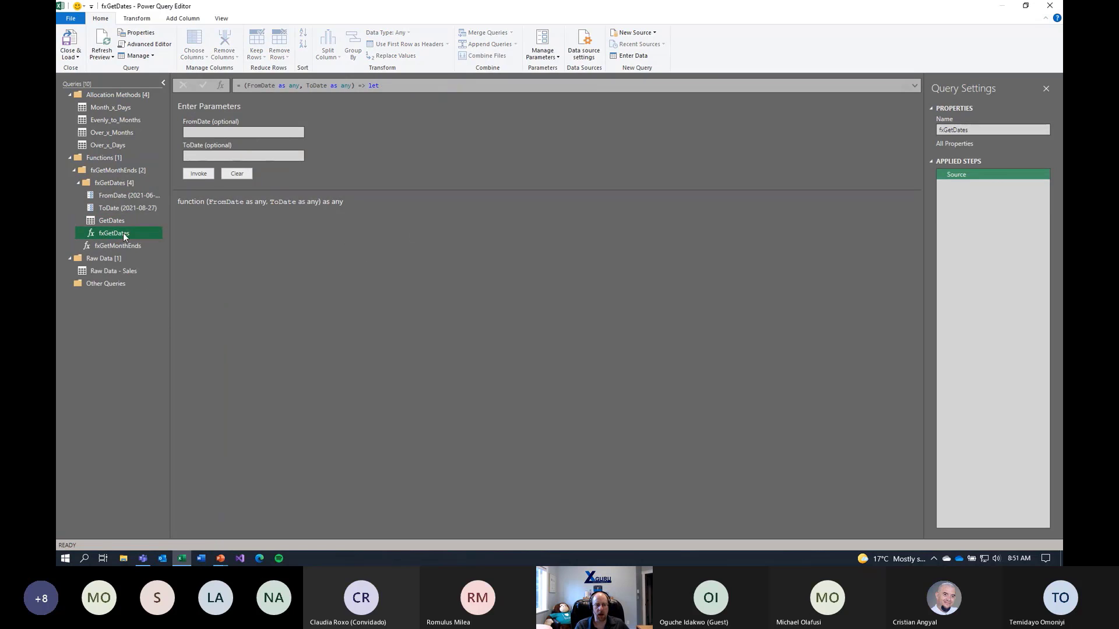
- Reference the Raw Data - Sales query and choose fxGetDates as the custom function to invoke in the new query
right_click(116, 270)
click(149, 329)
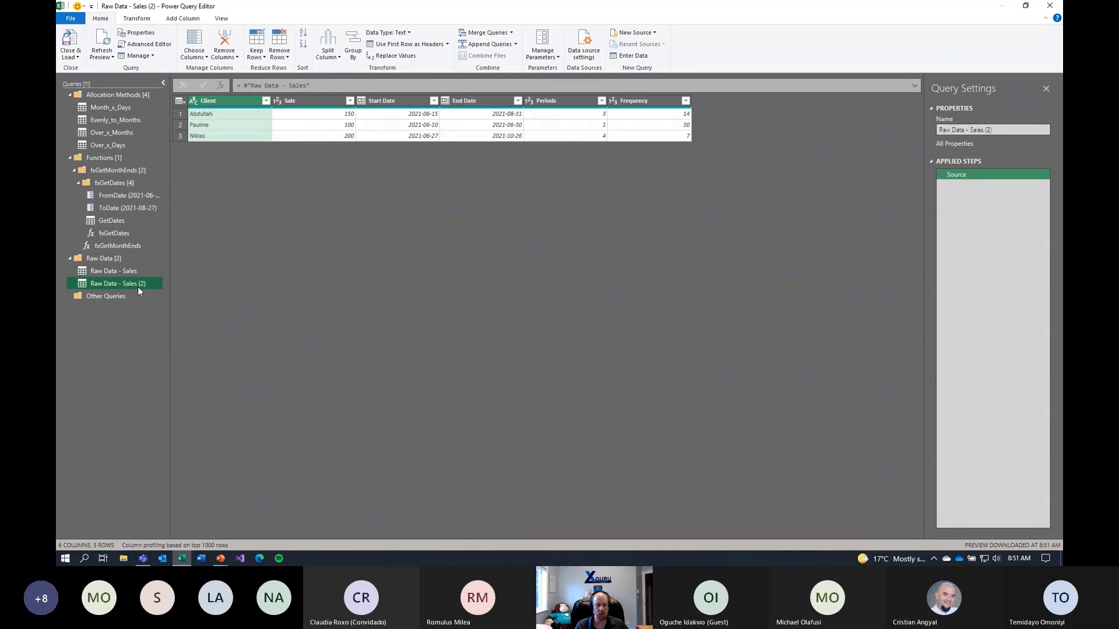
click(183, 18)
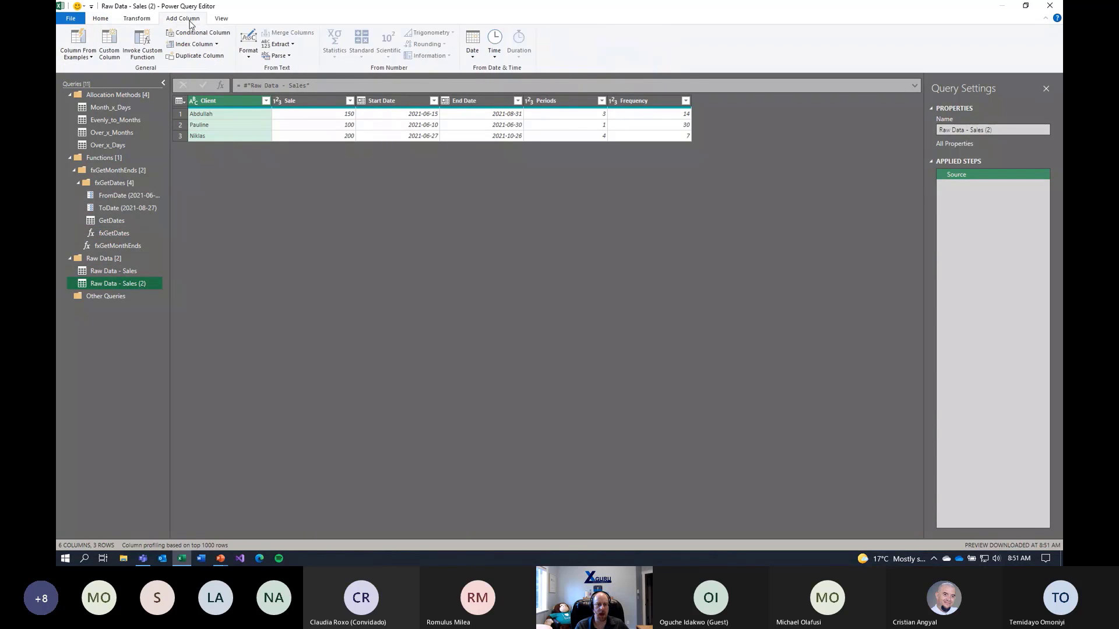
click(142, 45)
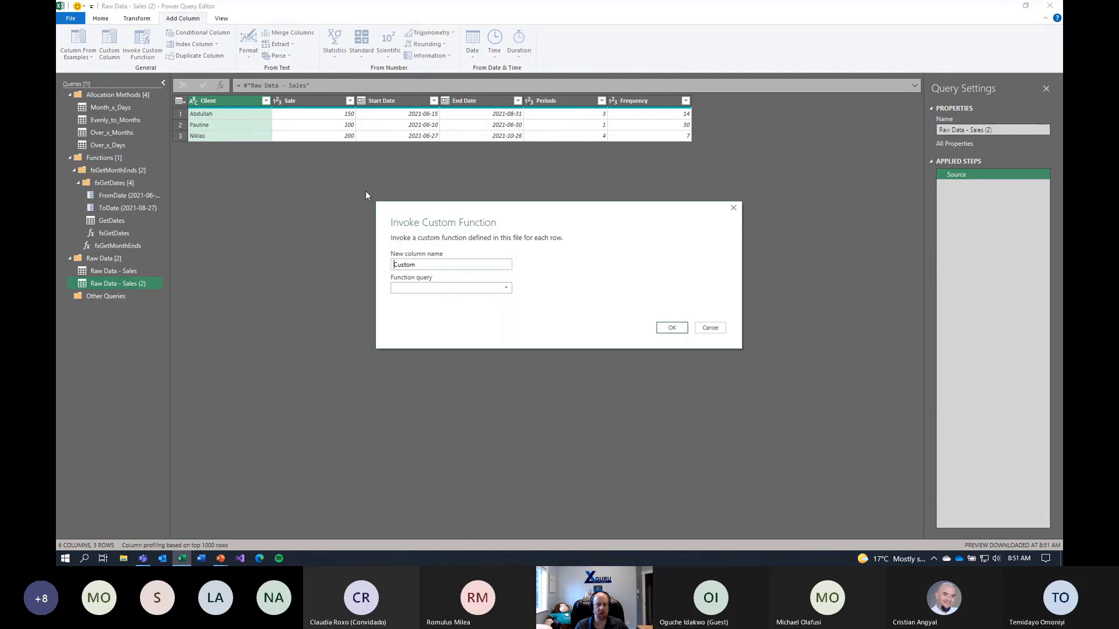
click(505, 288)
click(453, 309)
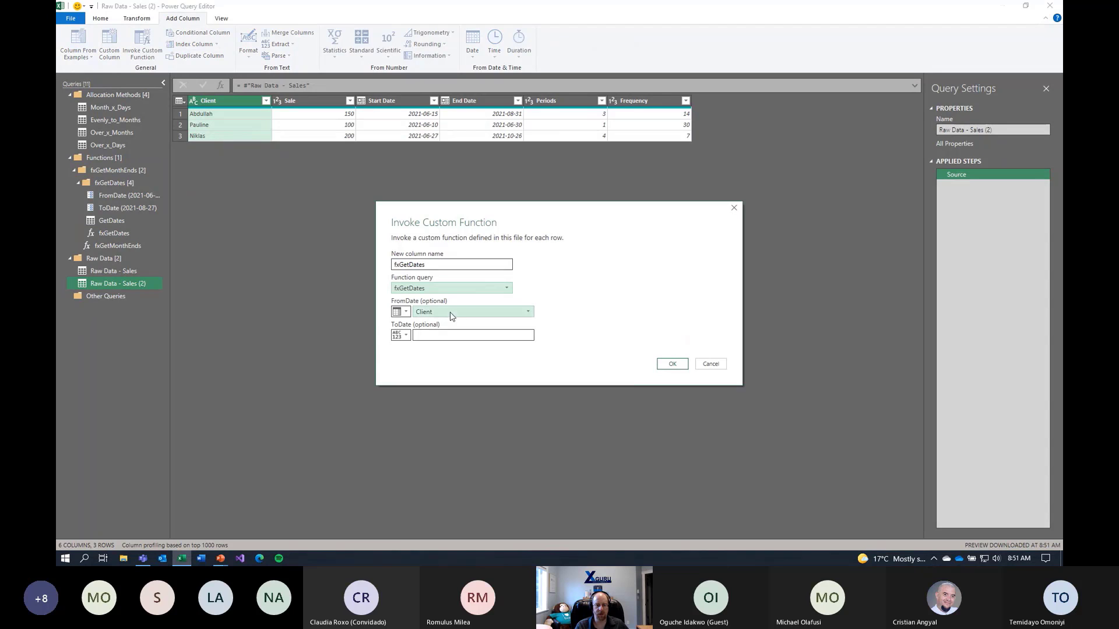
- Map FromDate to the Start Date column and ToDate to the End Date column, and add the fxGetDates column
click(401, 312)
click(425, 332)
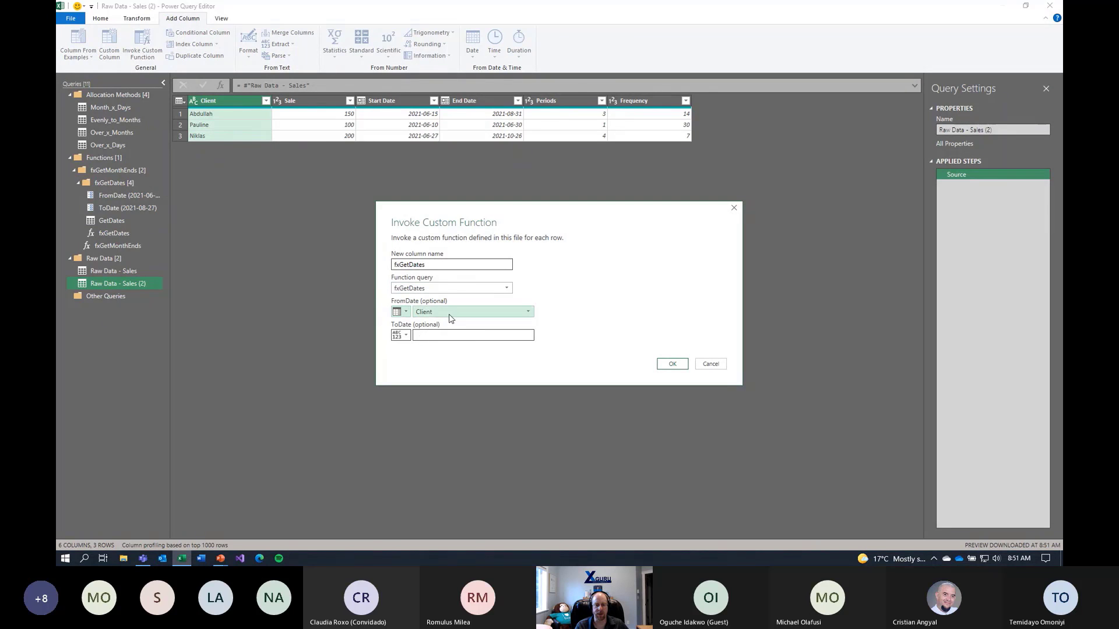
click(450, 313)
click(430, 344)
click(401, 335)
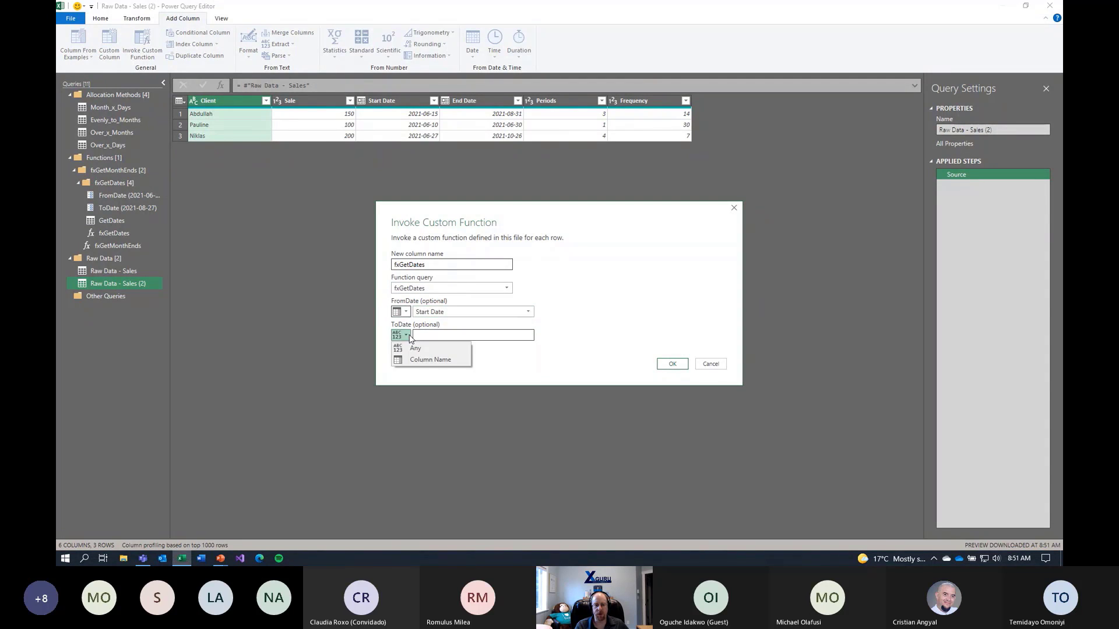
click(431, 359)
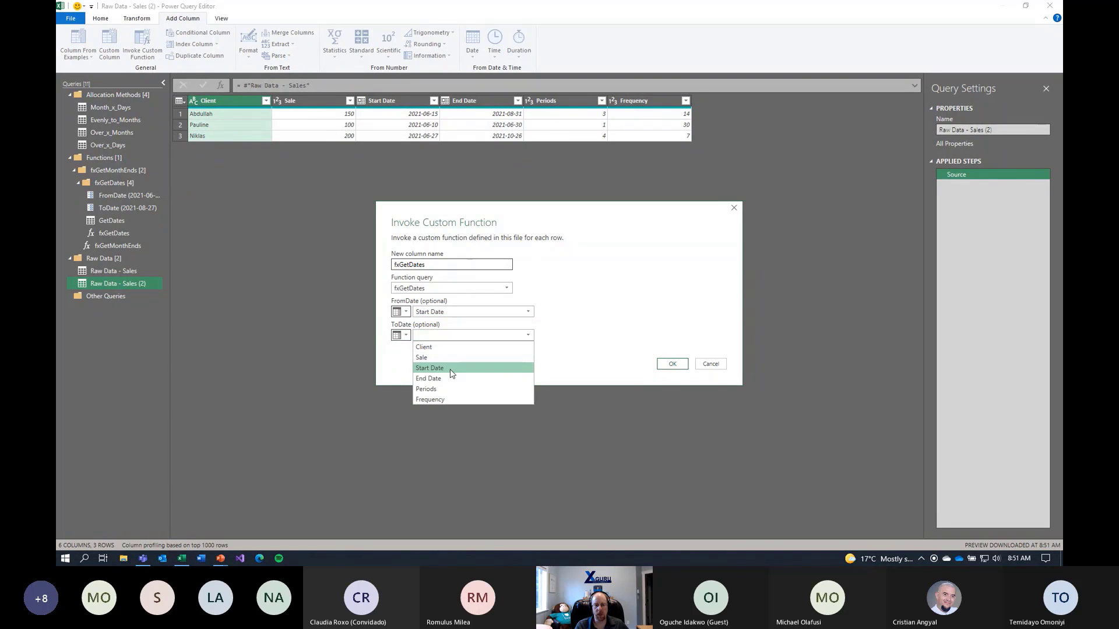
click(454, 379)
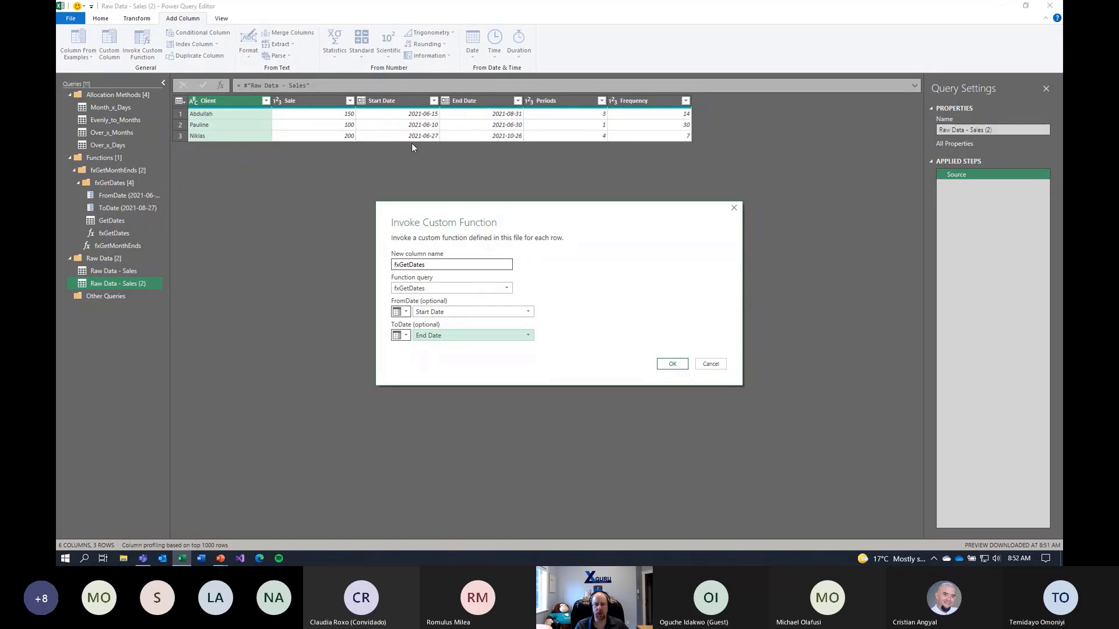
click(672, 364)
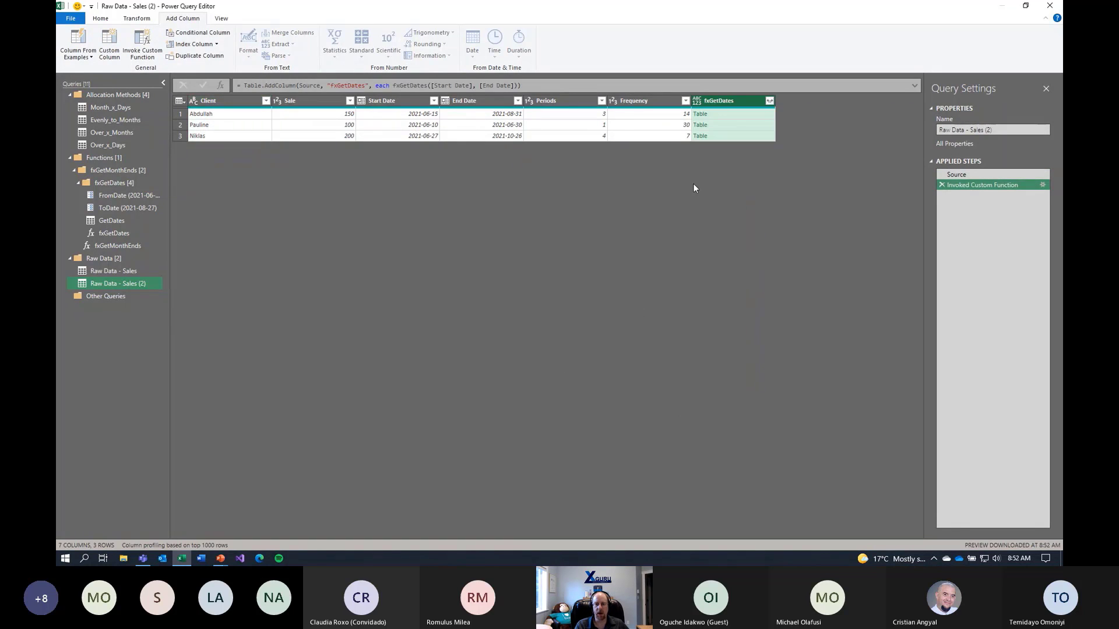
- Preview the nested date tables in each row of the fxGetDates column
click(727, 116)
click(730, 127)
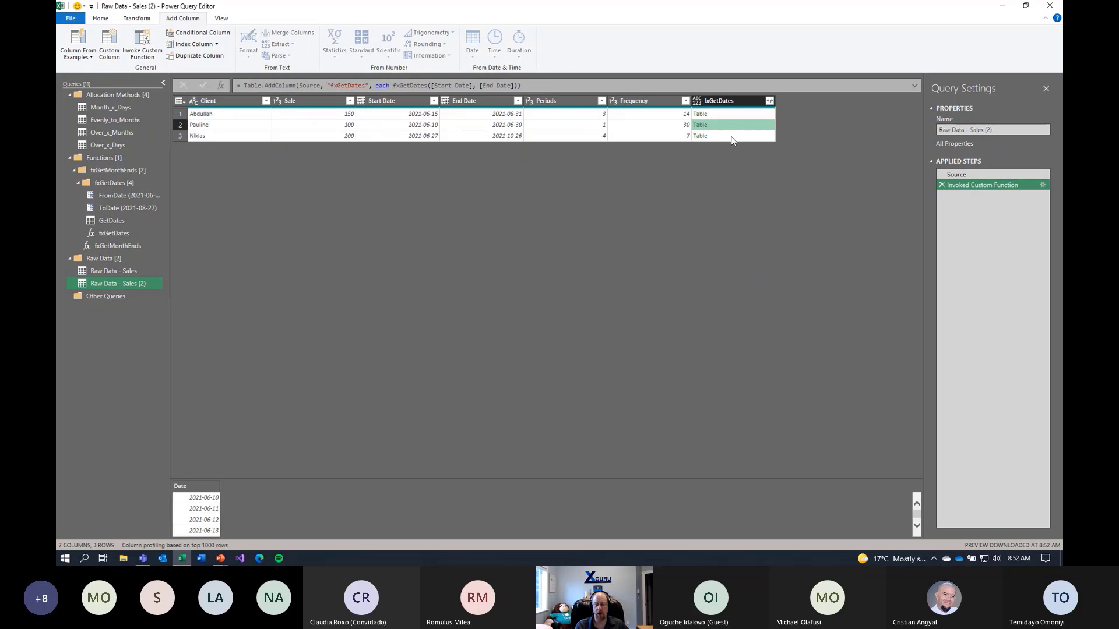
click(731, 138)
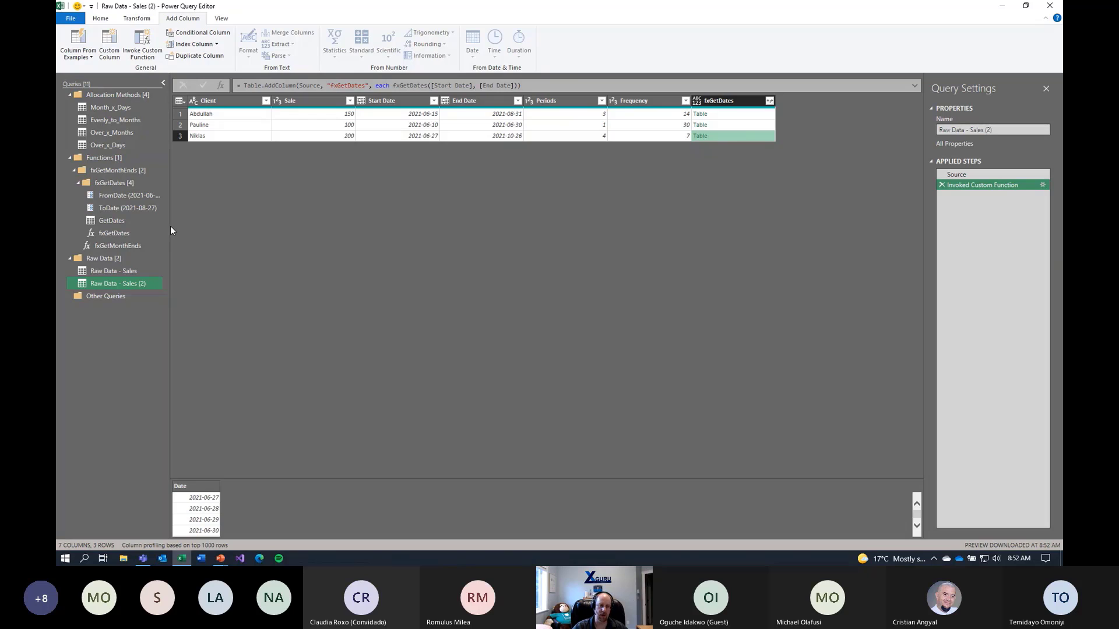
- Rename the Raw Data - Sales (2) query as InvokeGetCalendar
double_click(141, 284)
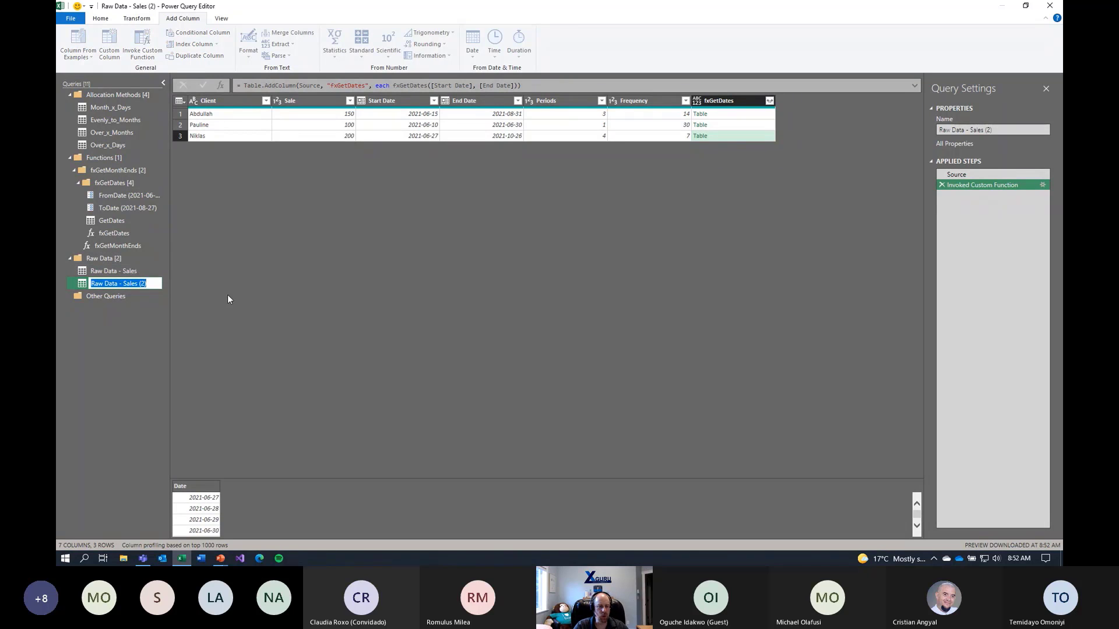
text(Invo)
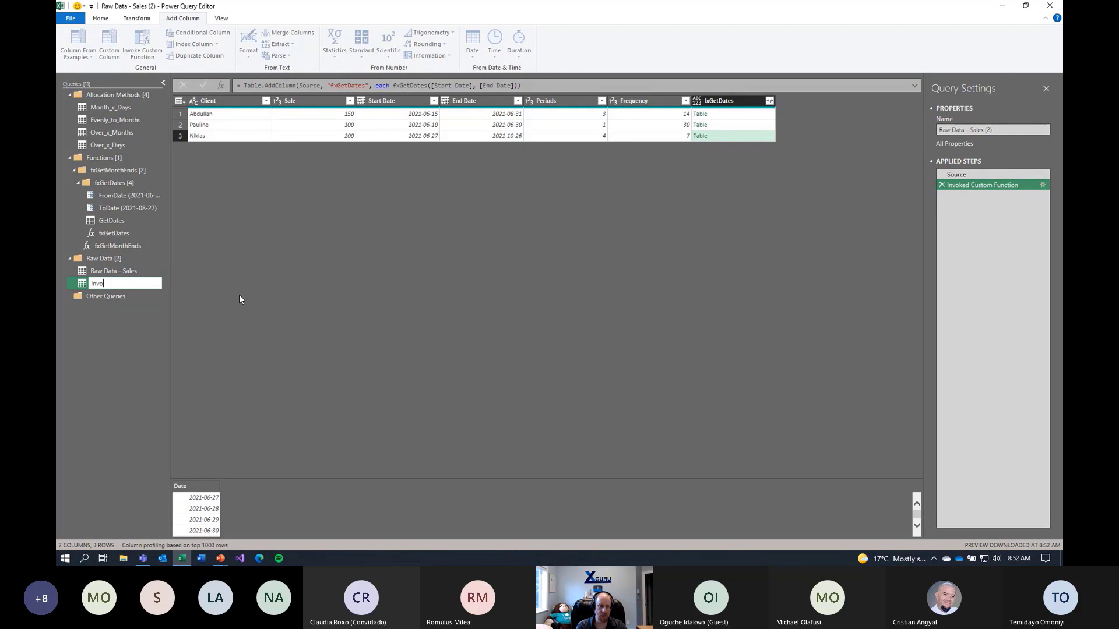
text(keGetCalendar)
key(Return)
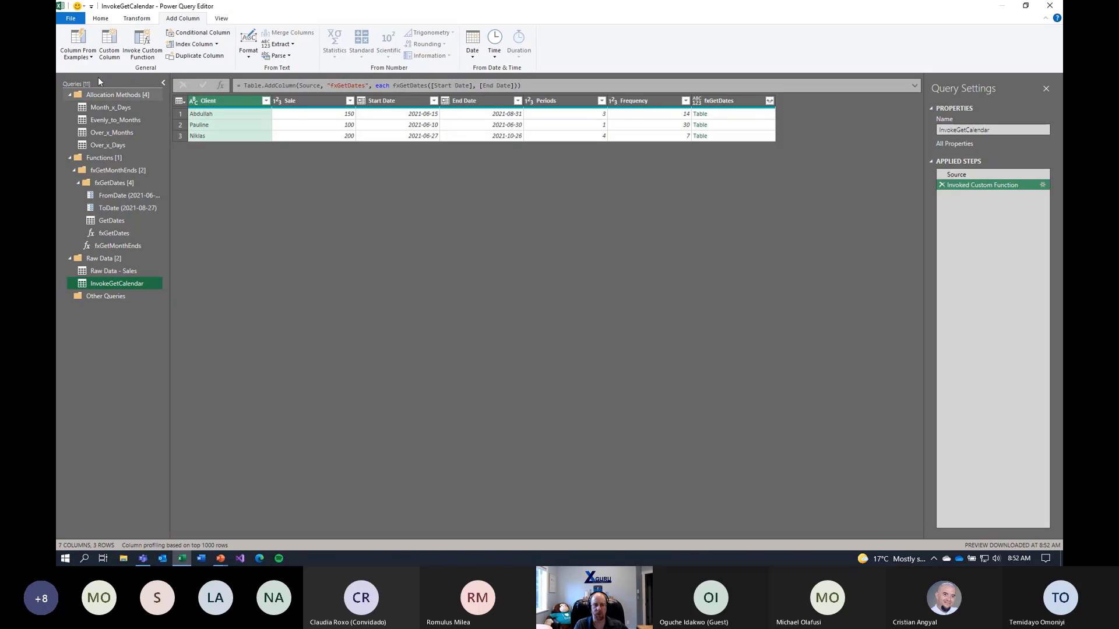
- Close the query editor with the new queries saved as connections only, and switch to the PowerPoint slide show
click(100, 18)
key(alt+Tab)
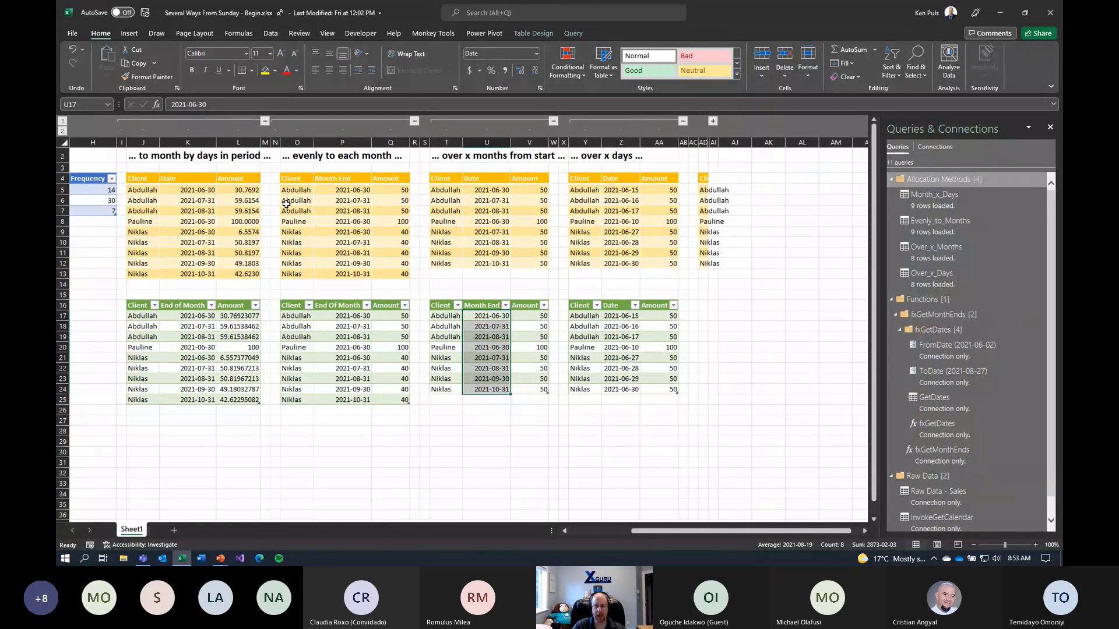
key(alt+Tab)
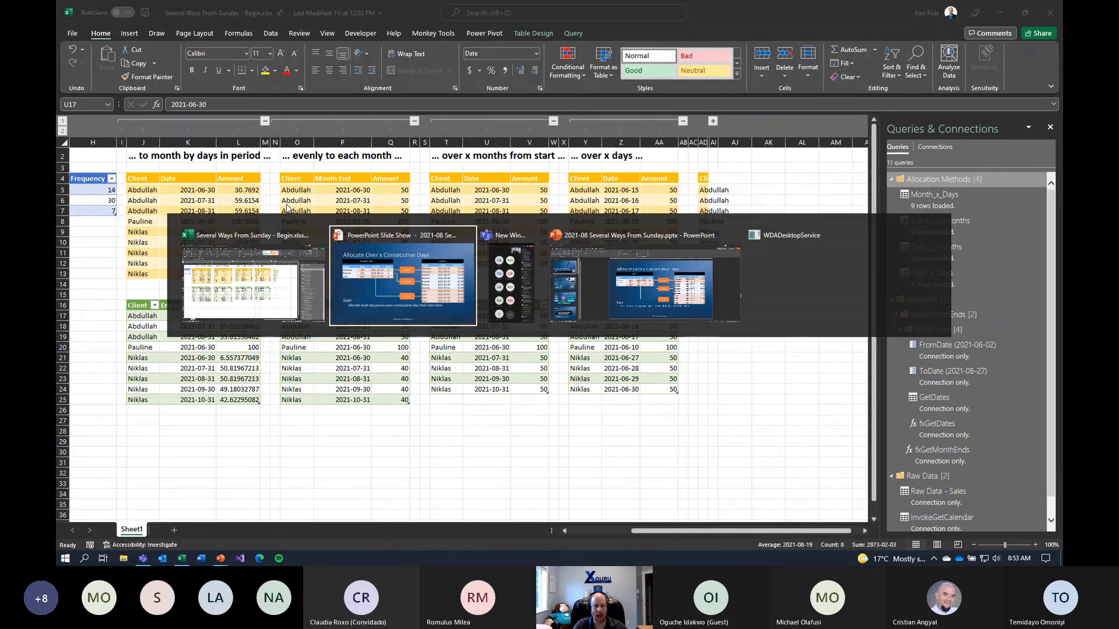
- Advance the slide show past the Demo slide to the Allocate Over x Days at y Intervals slide
key(Right)
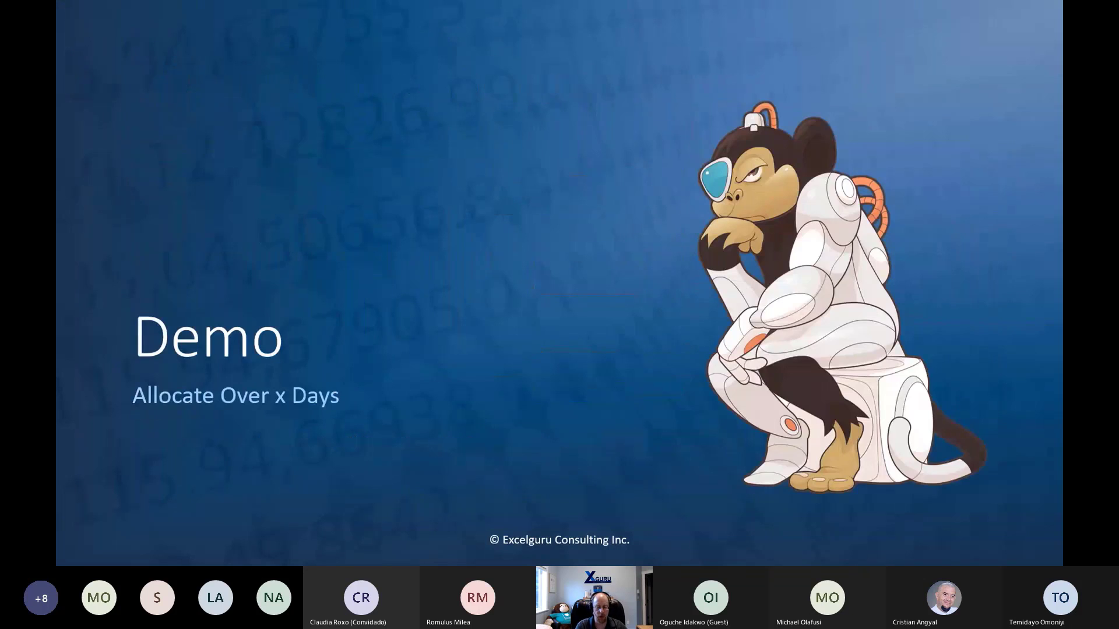
key(Right)
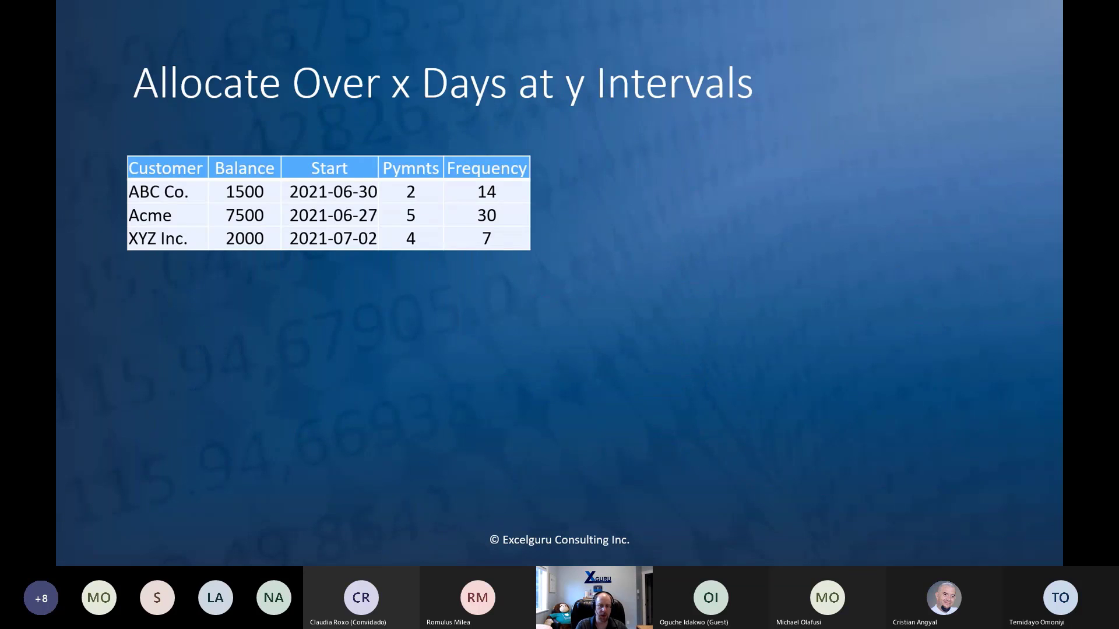
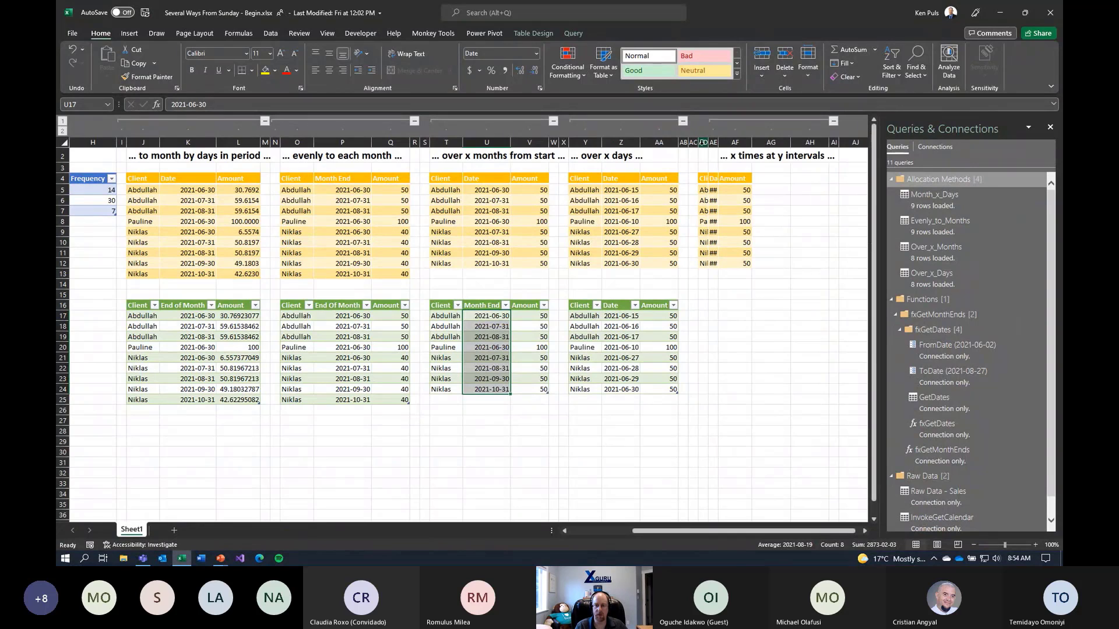
- Set the width of columns AD and AE in the Excel sheet to 10
mouse_move(718, 162)
mouse_down()
mouse_move(704, 163)
mouse_move(714, 143)
mouse_up()
right_click(714, 143)
click(757, 290)
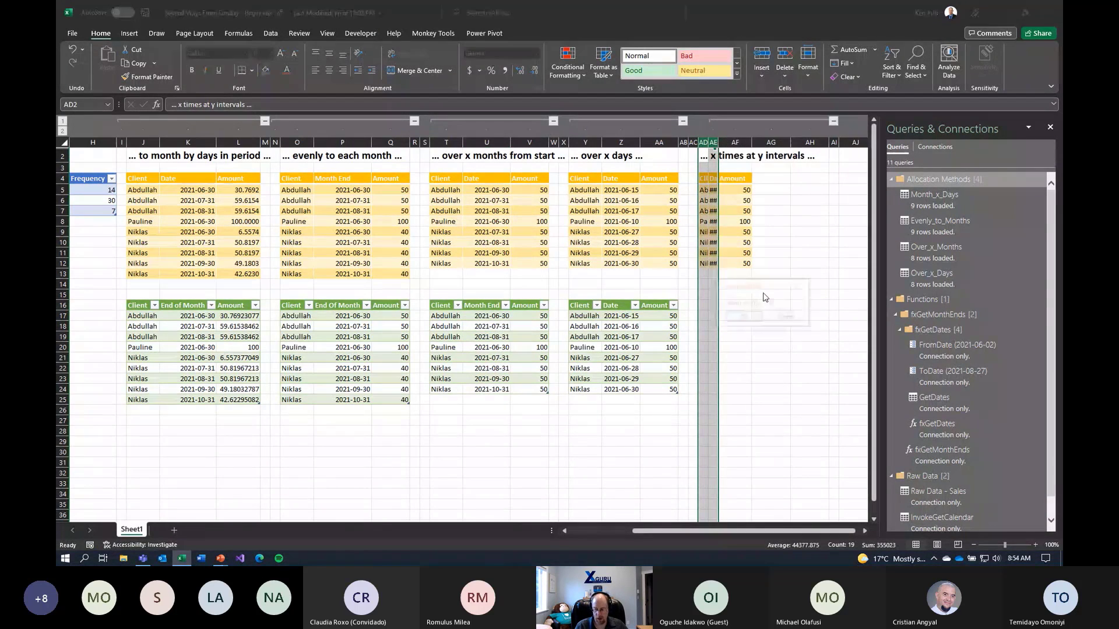
text(10)
key(Return)
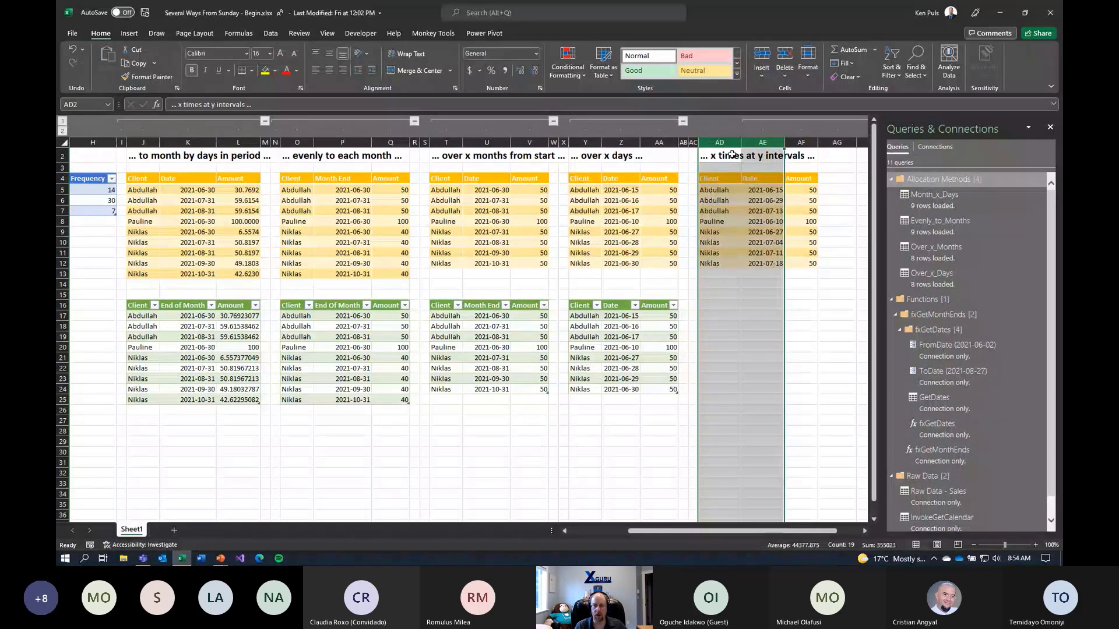
- Compare the sample rows for the over x days method with the dates for x times at y intervals
key(shift+Left)
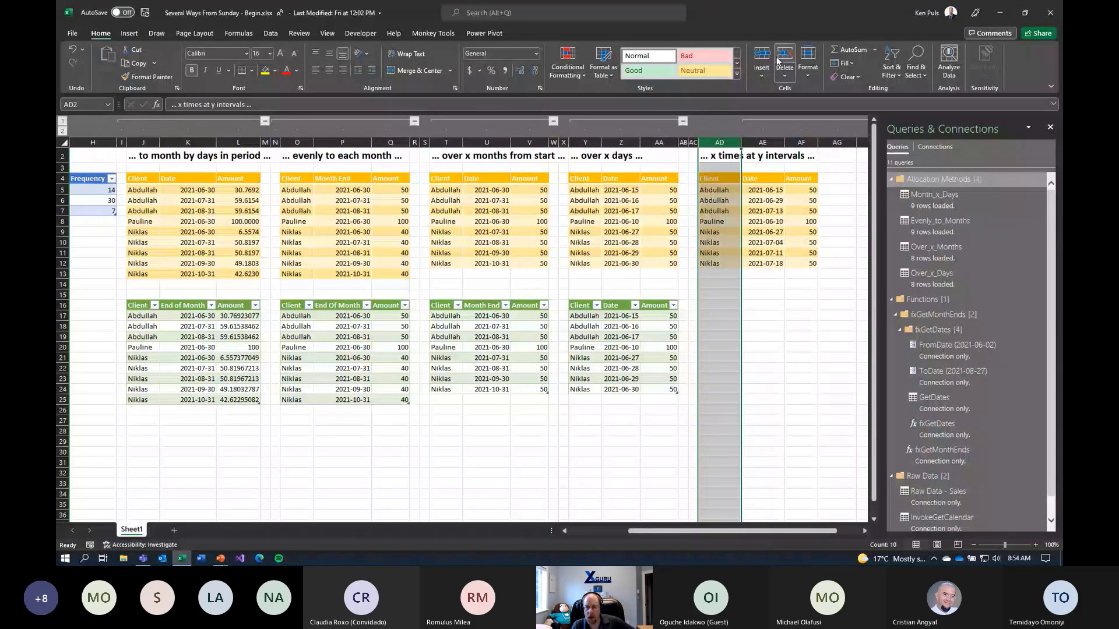
click(721, 304)
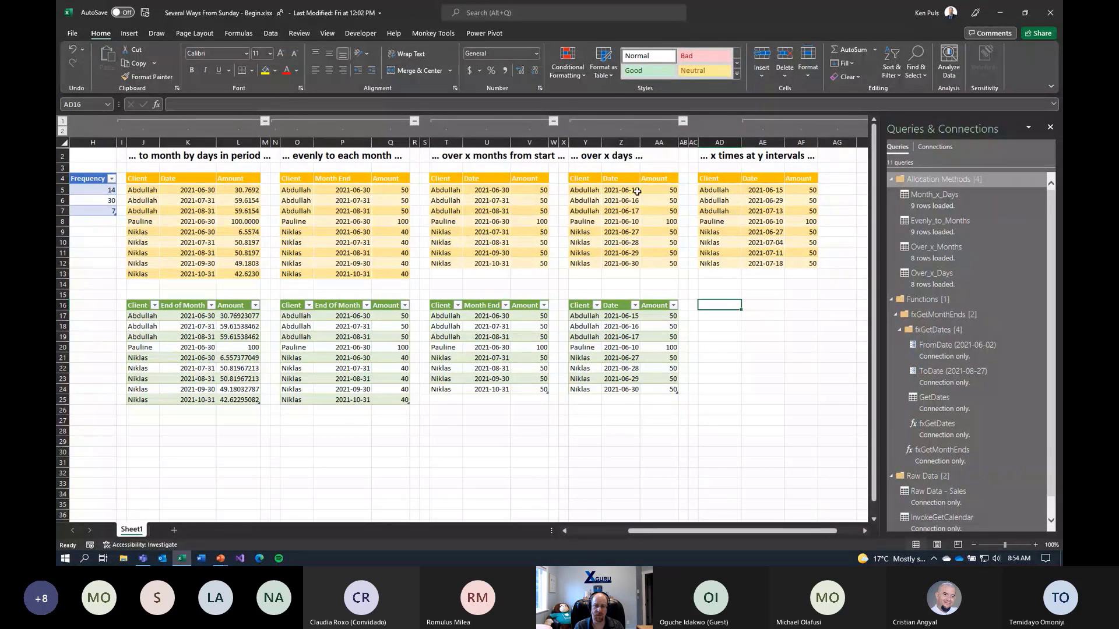
drag(581, 189, 662, 257)
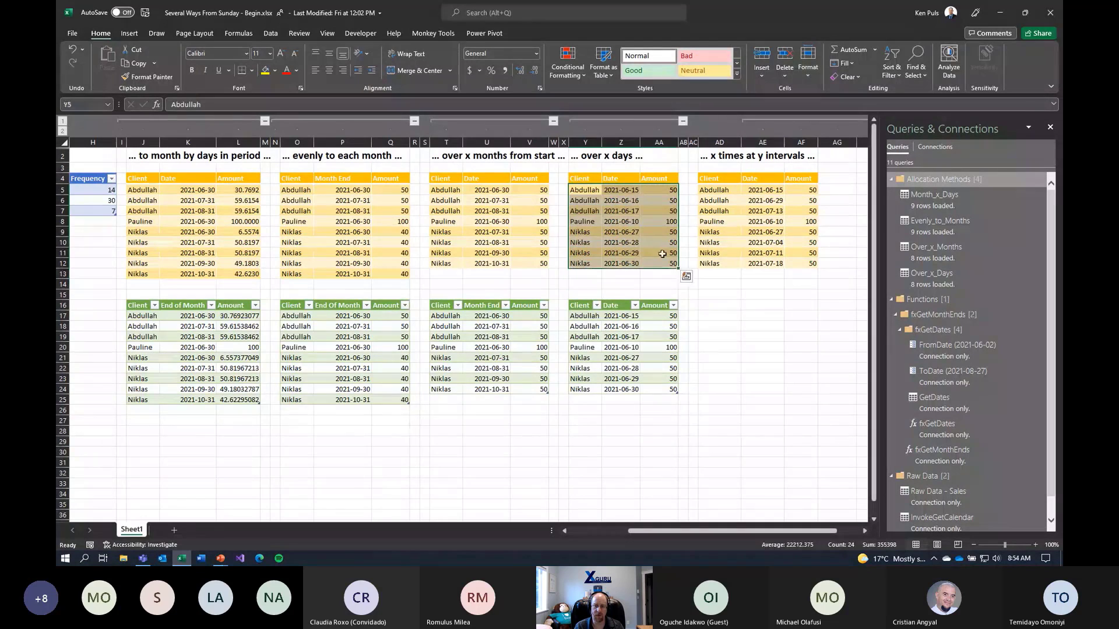
drag(768, 193, 758, 262)
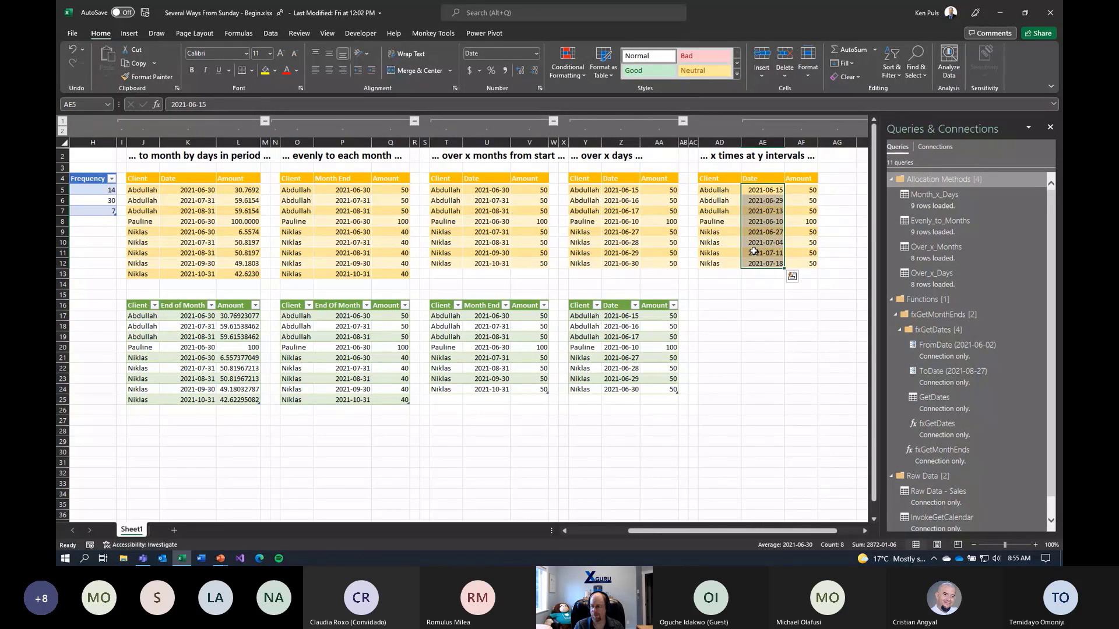
- Reference the Raw Data - Sales query, name the new query x_Times_at_y_Intervals, and place it in the Allocation Methods group
right_click(948, 505)
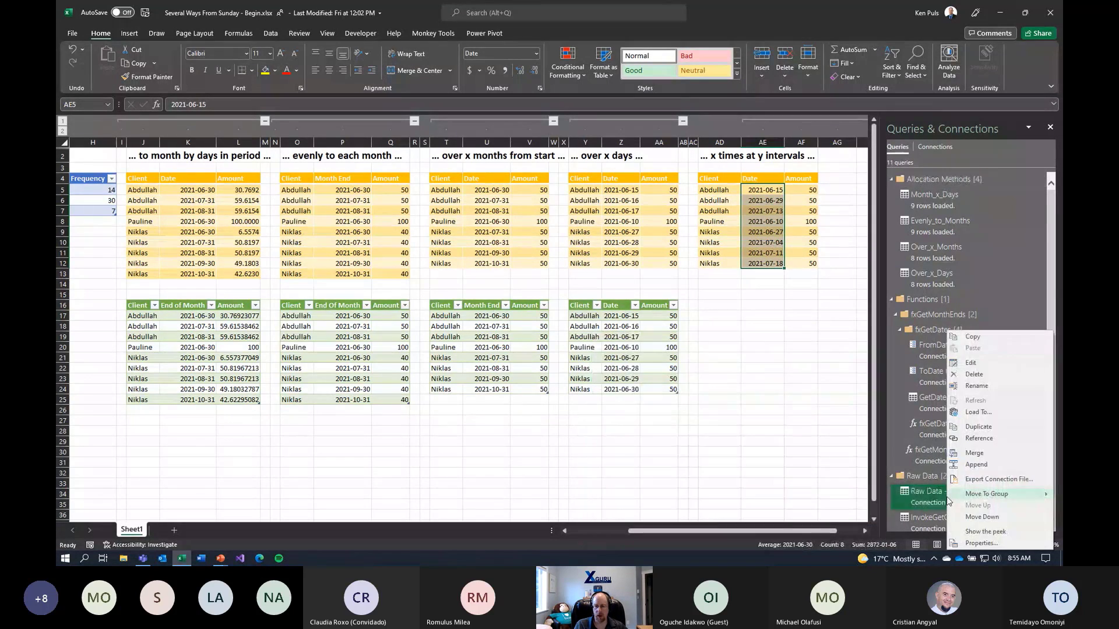
click(979, 440)
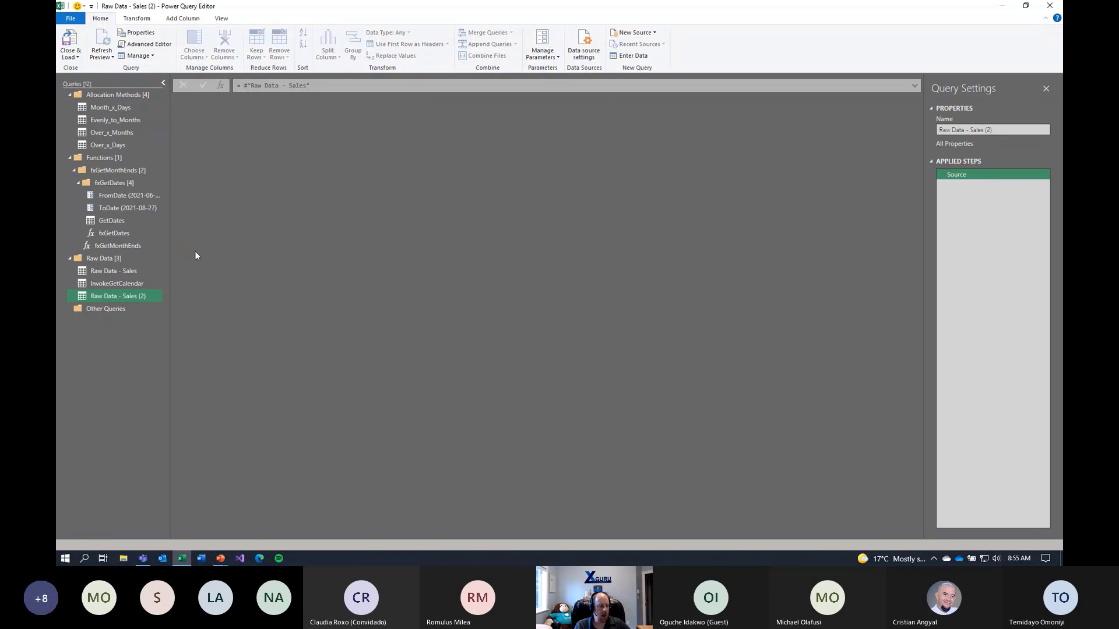
double_click(120, 294)
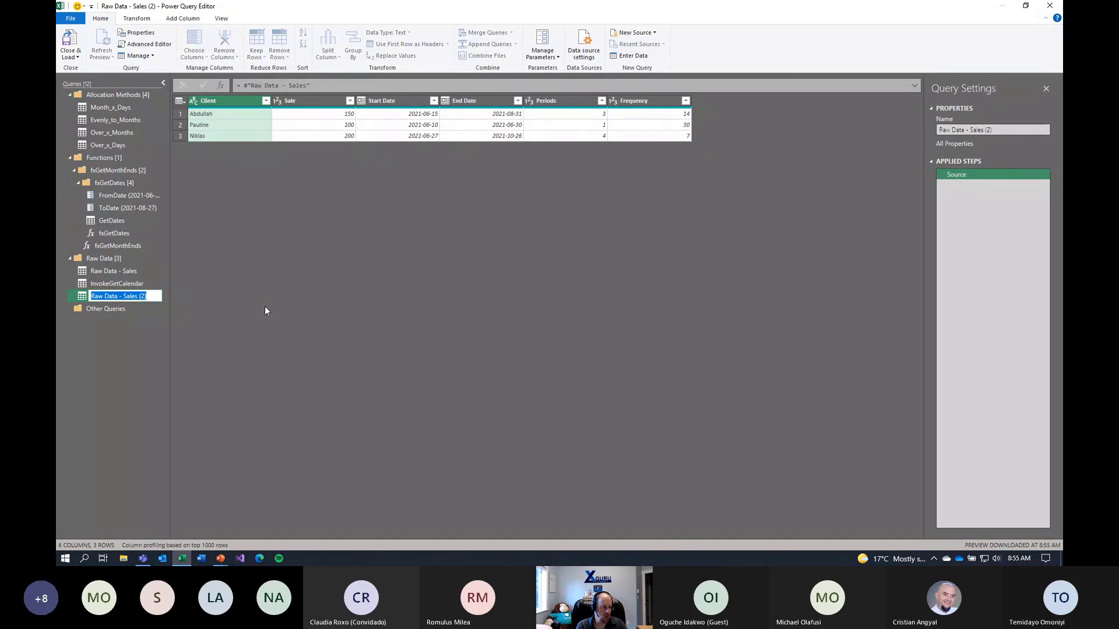
text(x_Times_at_y_Inter)
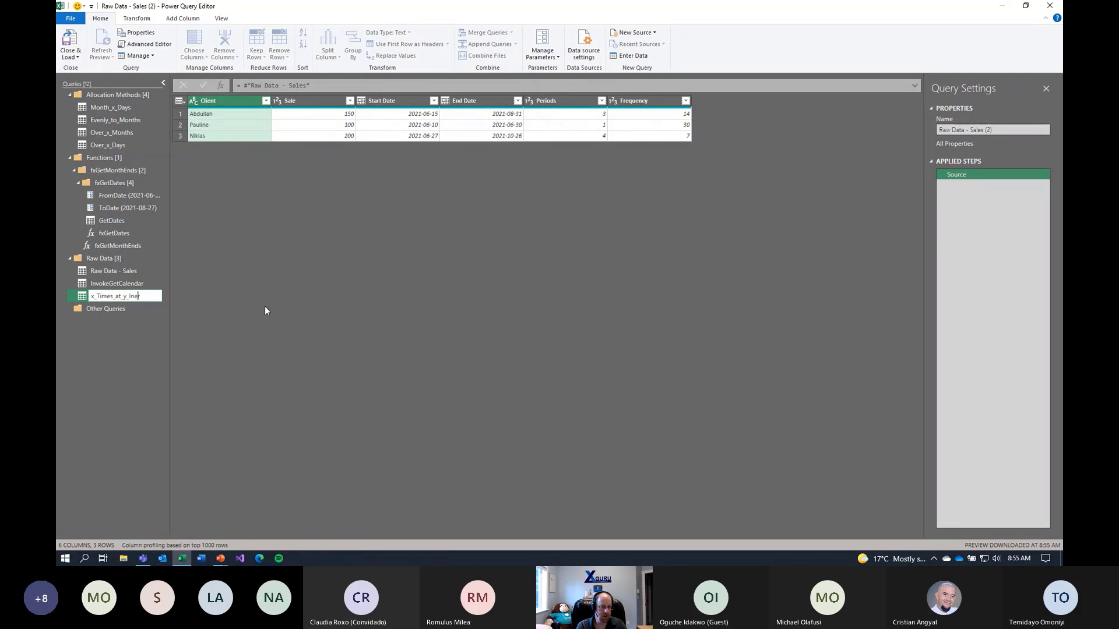
key(BackSpace)
key(BackSpace)
text(tervals)
key(Return)
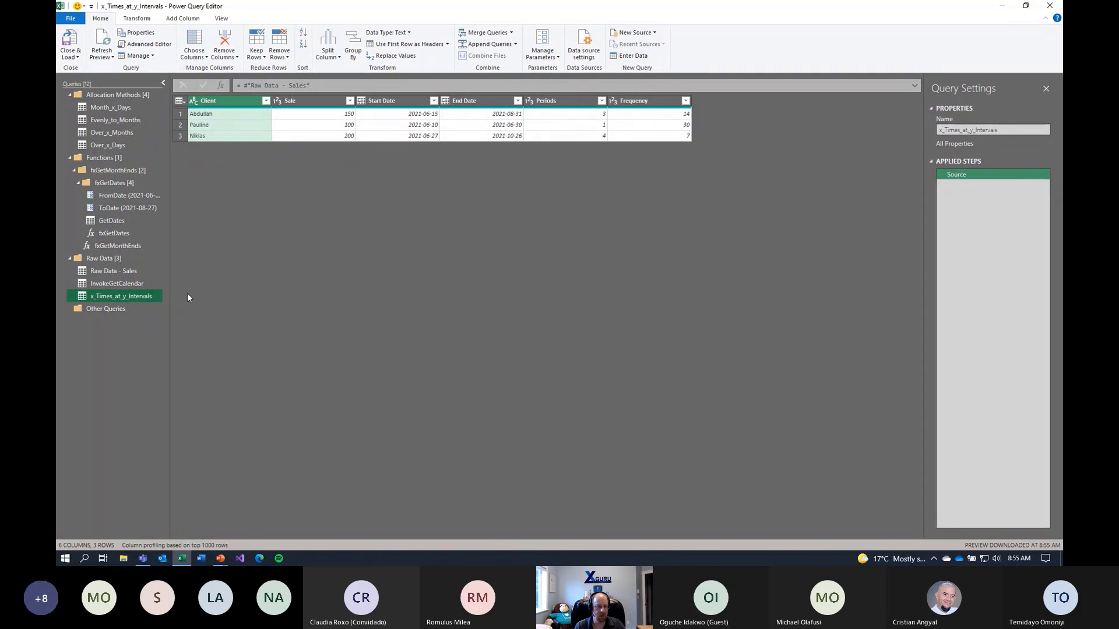
drag(125, 296, 117, 146)
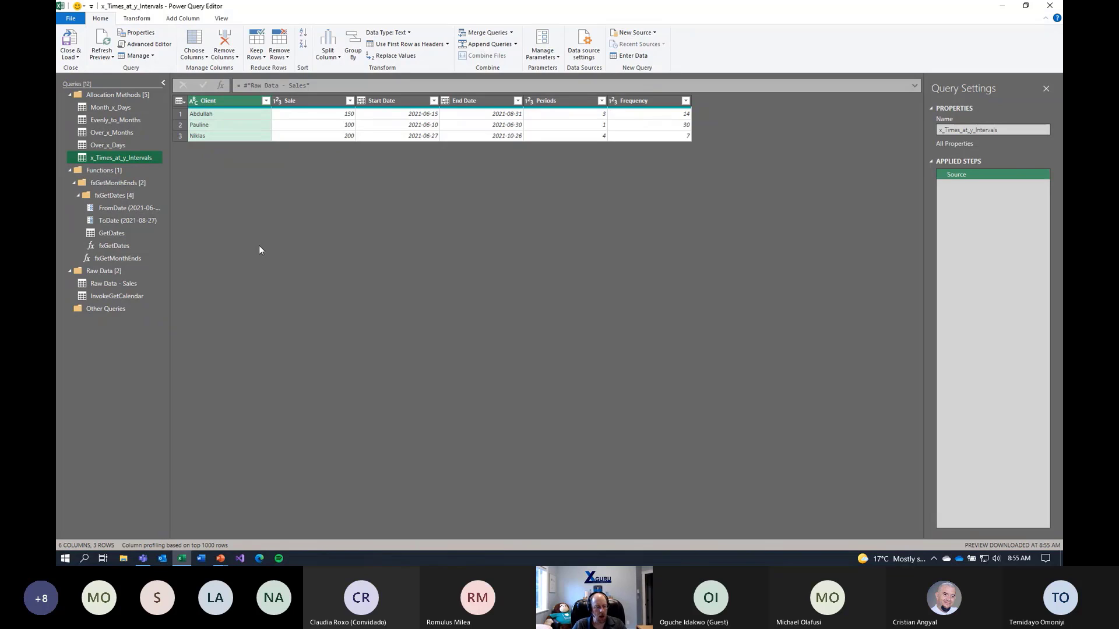
- Remove the End Date column and rename the Periods column as Payments
click(500, 101)
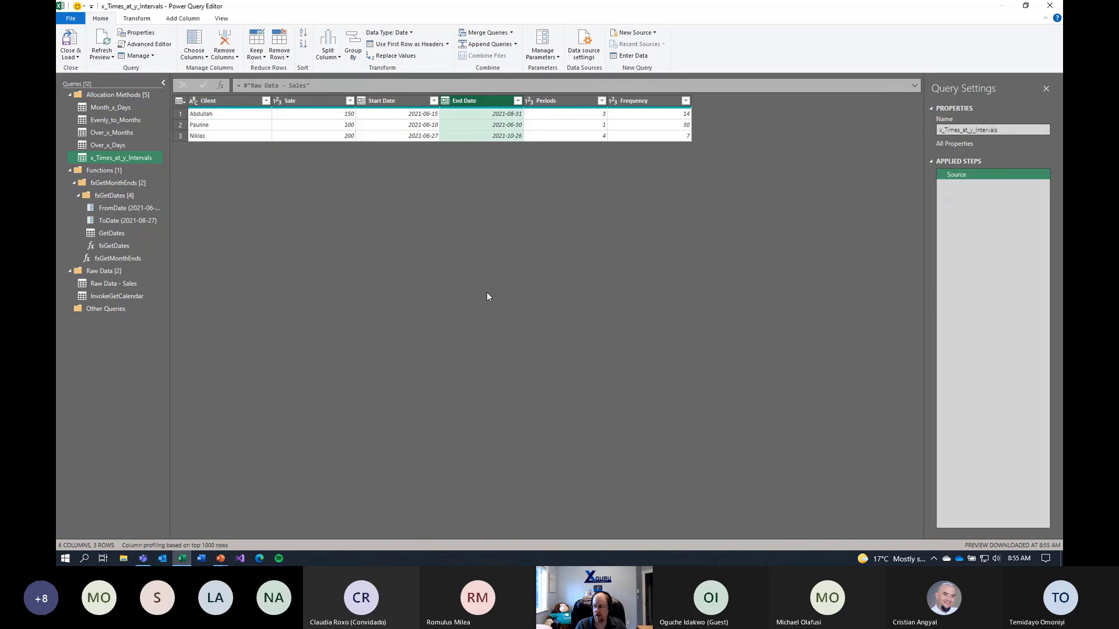
key(Delete)
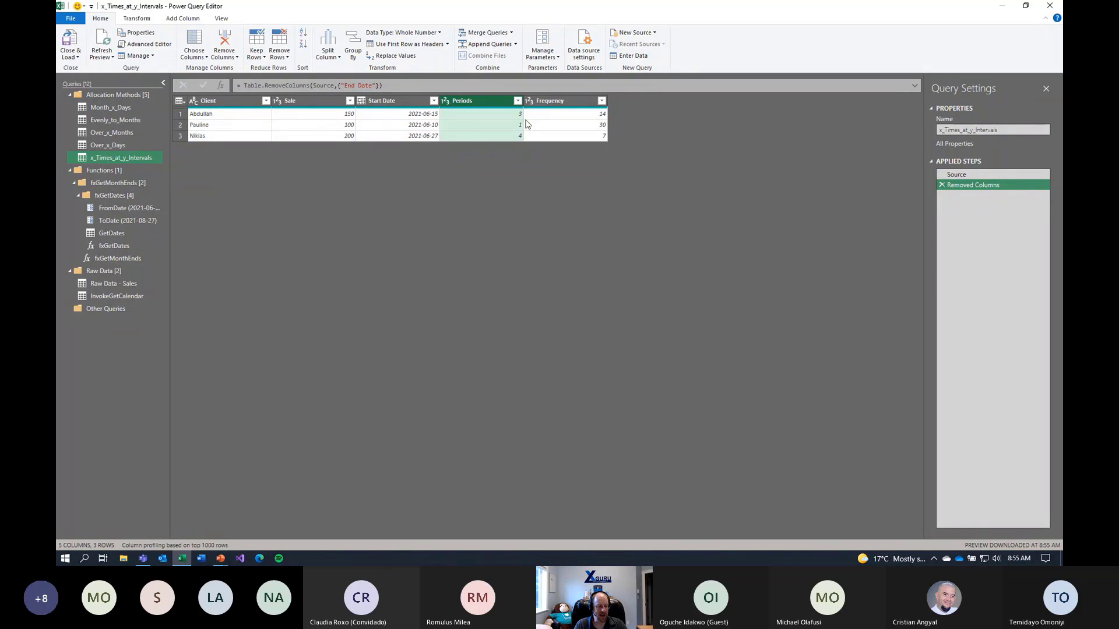
double_click(479, 102)
text(A)
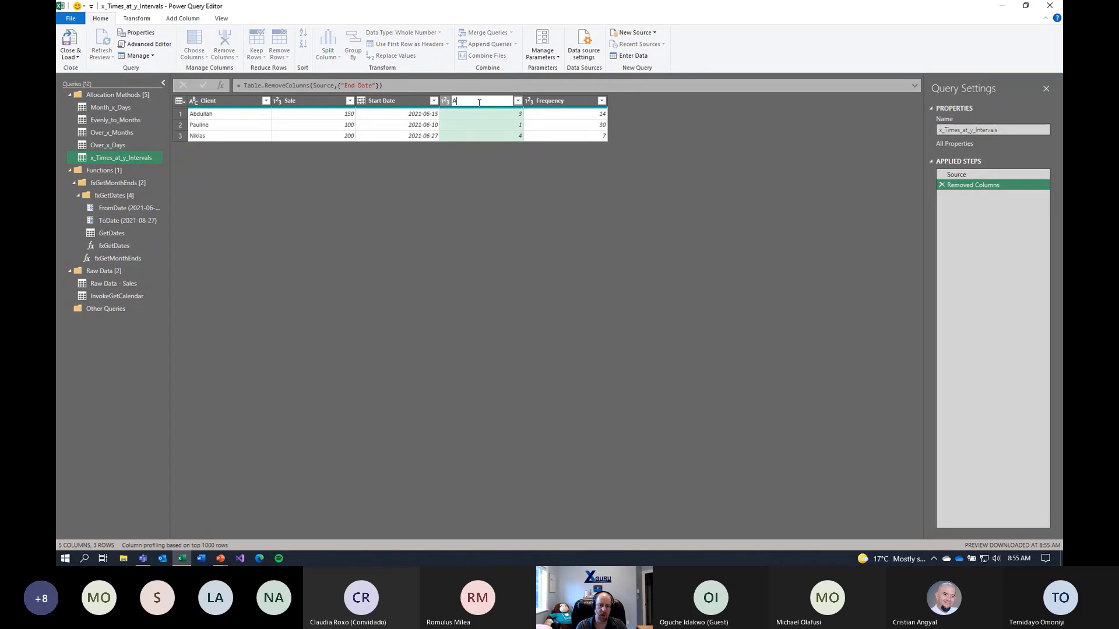
text(ayments)
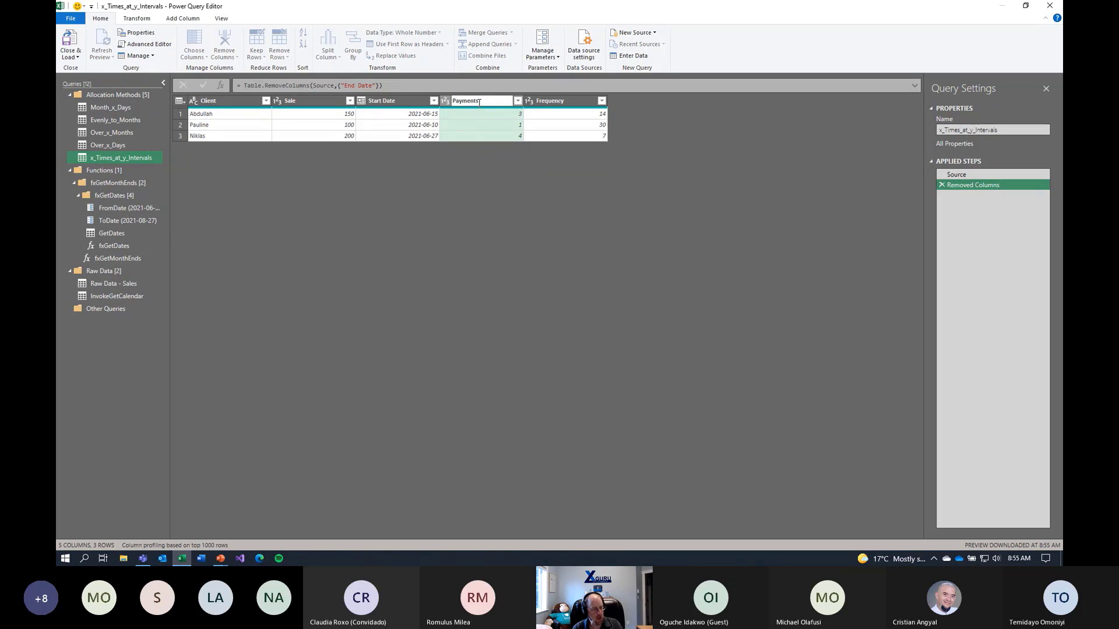
key(Return)
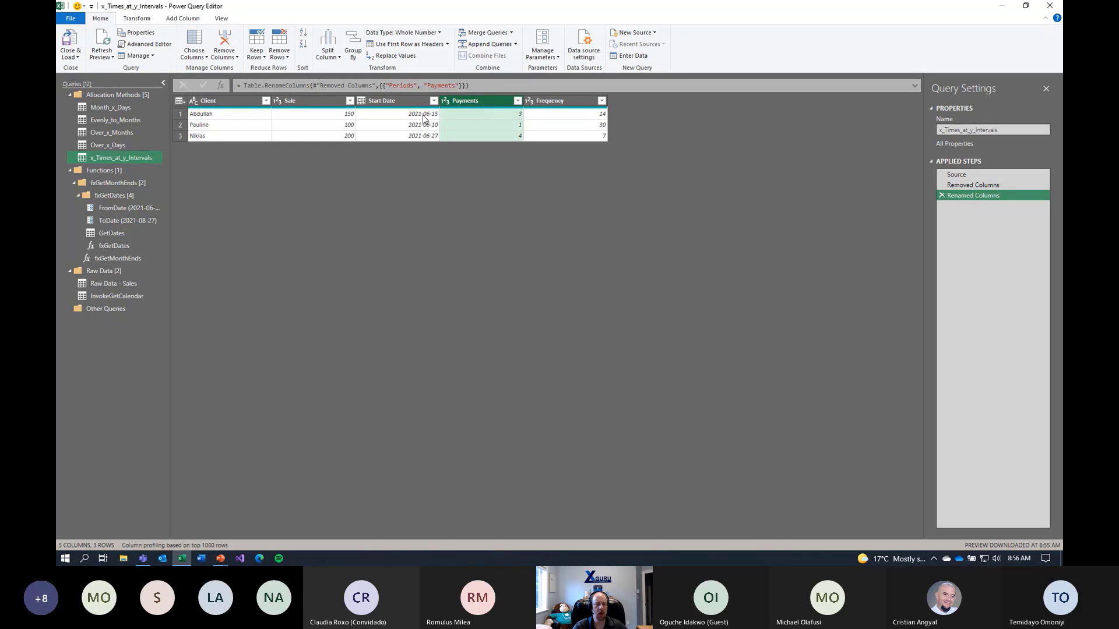
- Add a column that divides Sale by Payments and name it Amount
click(299, 103)
ctrl+click(461, 103)
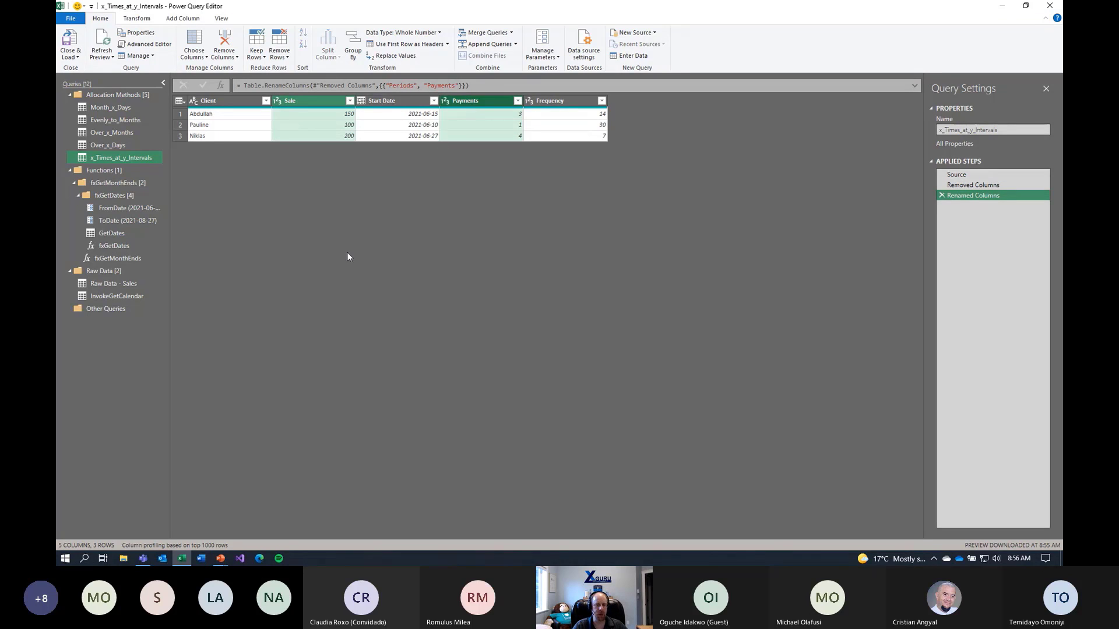
click(182, 18)
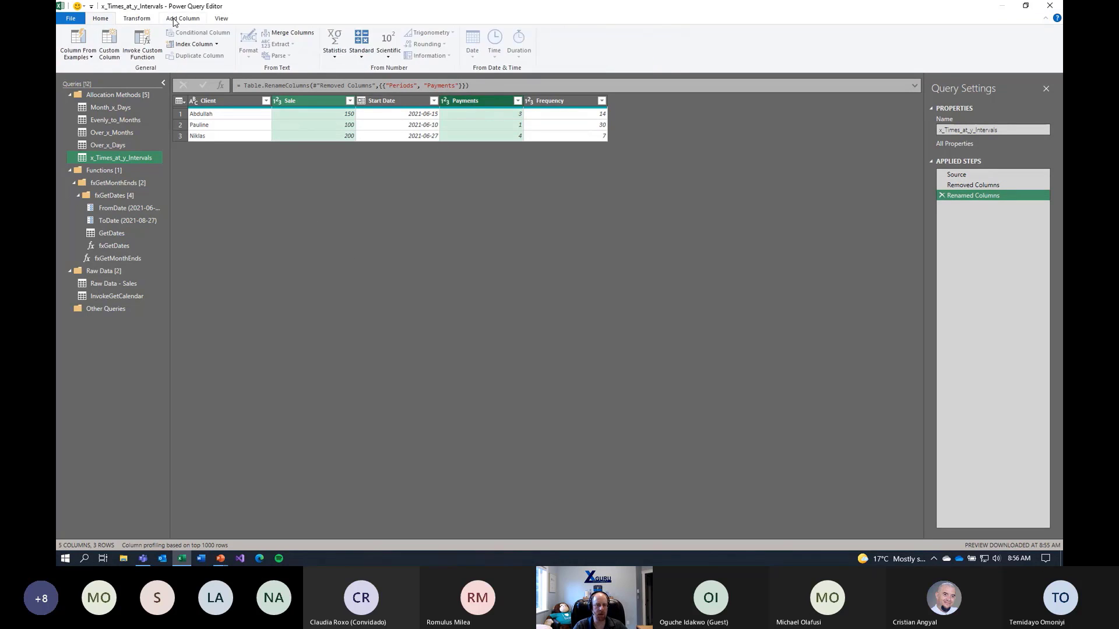
click(359, 47)
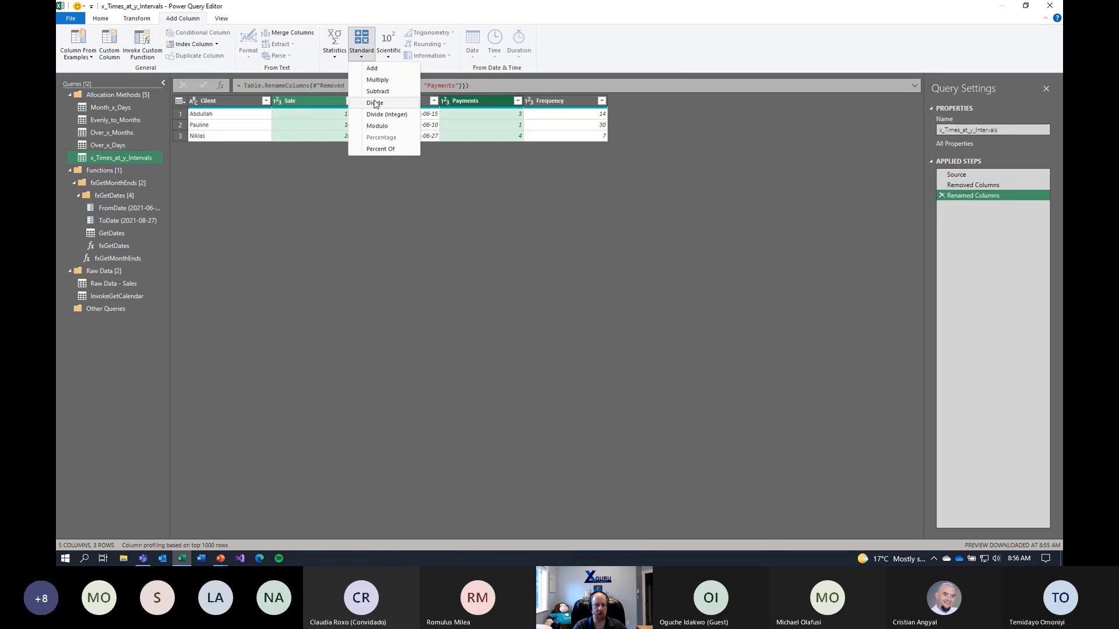
click(367, 110)
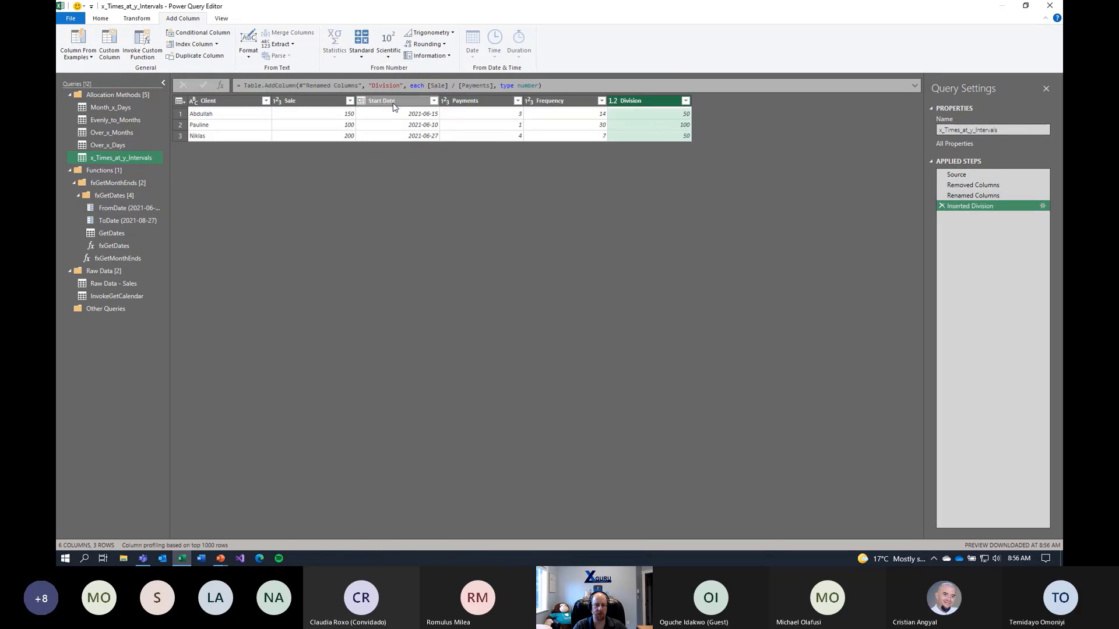
double_click(662, 106)
text(Amoun)
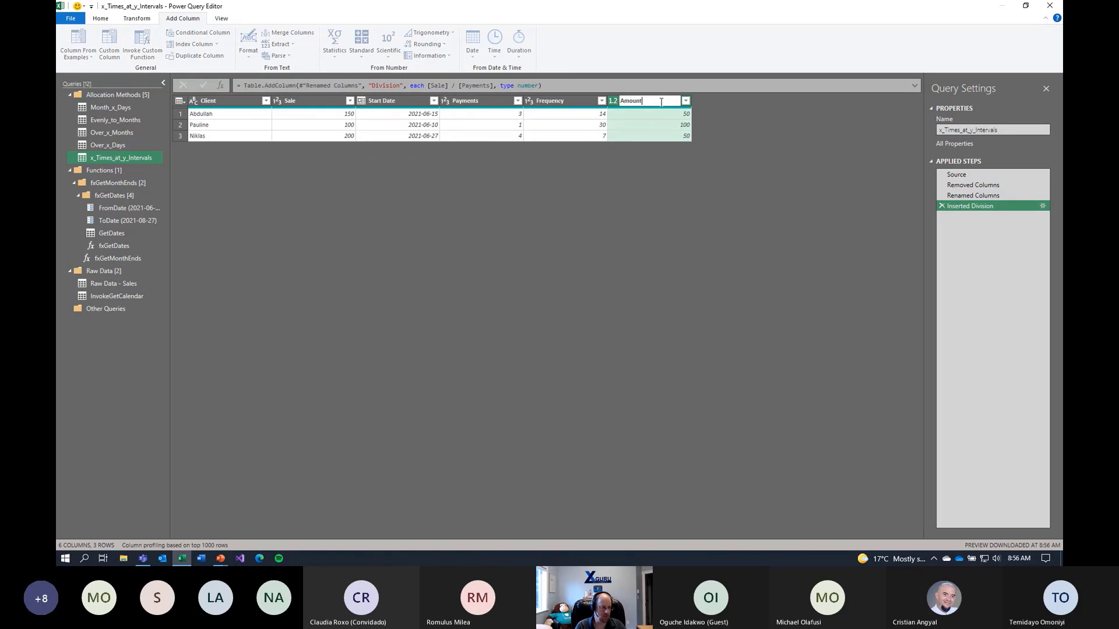
text(t)
key(Return)
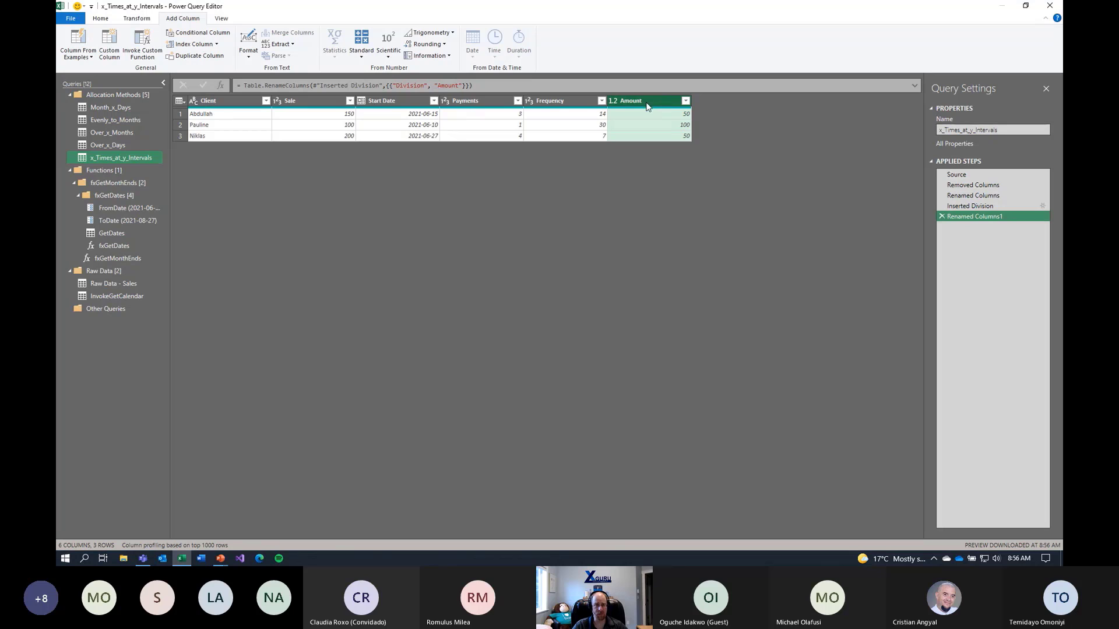
- Start a custom column named Date with a List.Dates formula, using [Start Date] as start and [Payments] as count
click(109, 45)
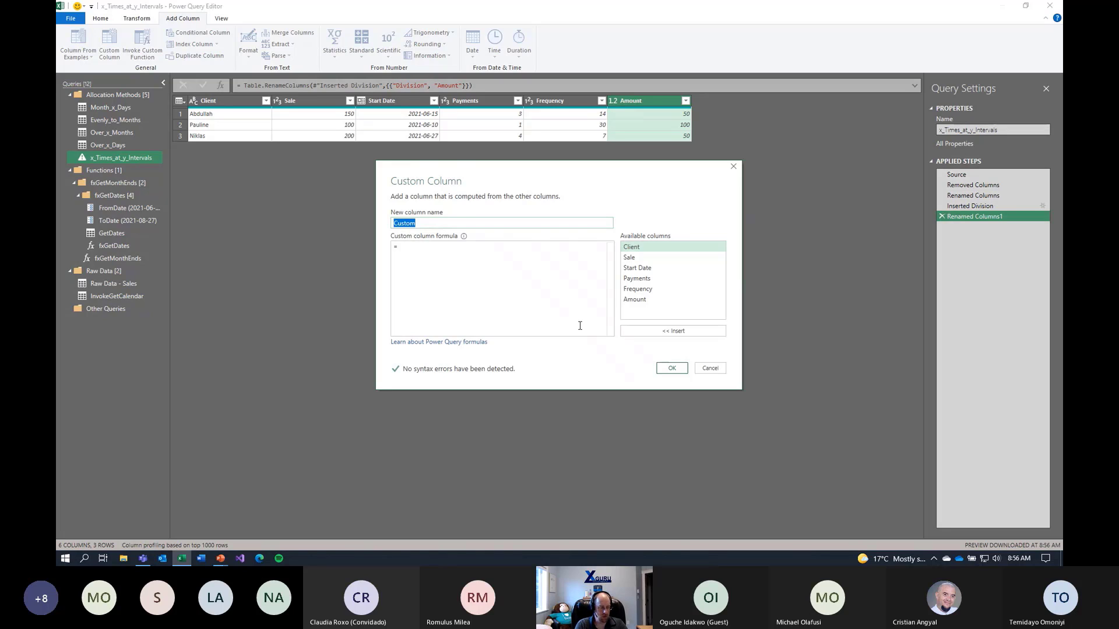
text(Date)
click(580, 326)
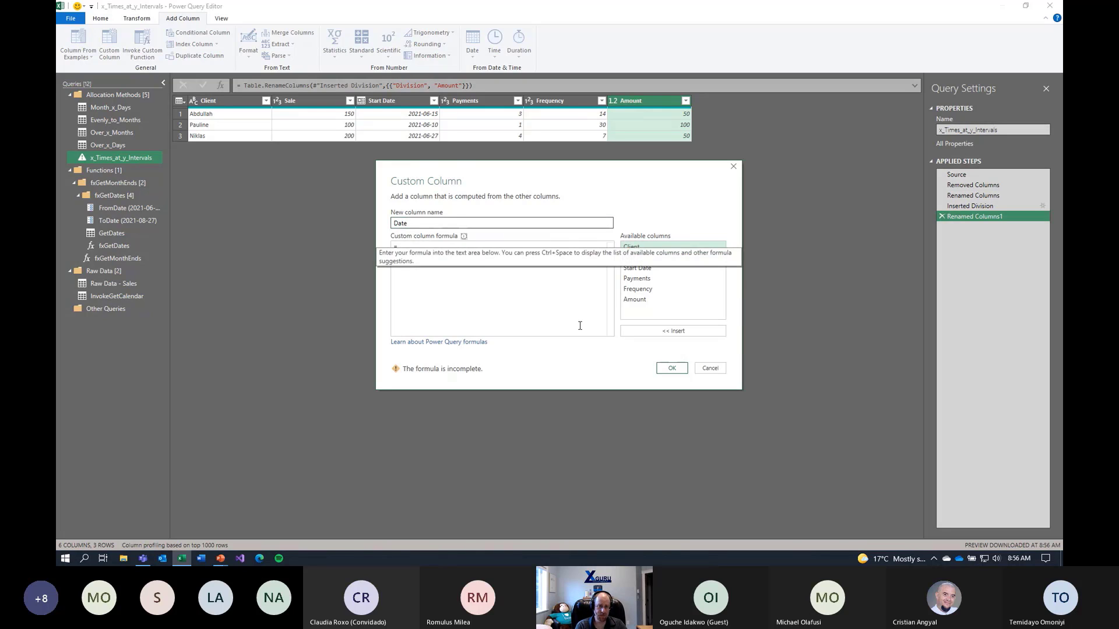
text(List.Dates()
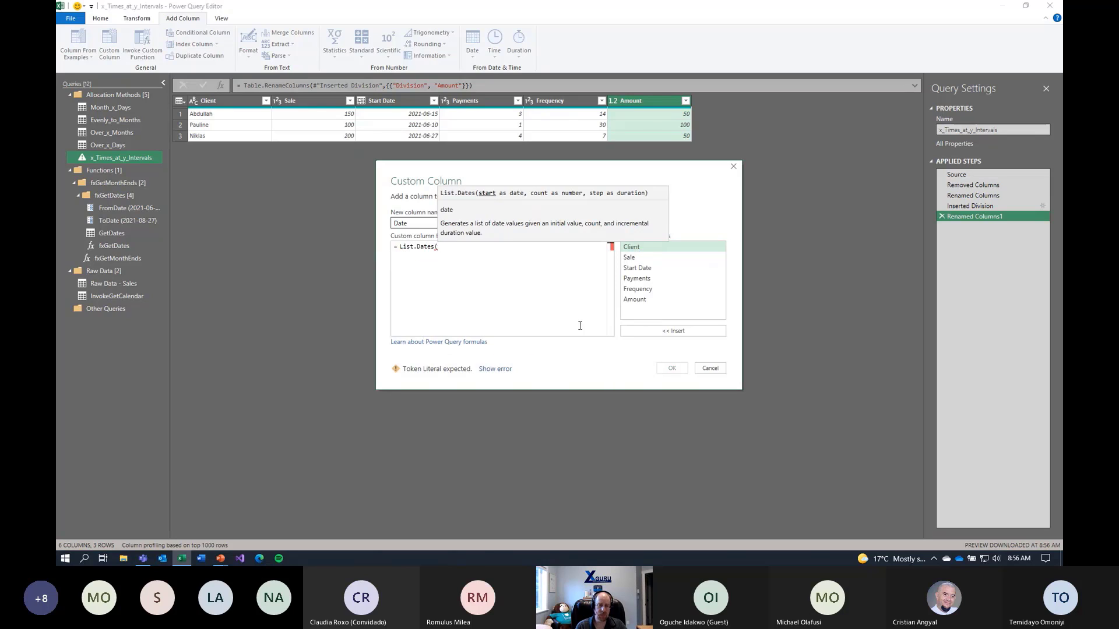
key(Return)
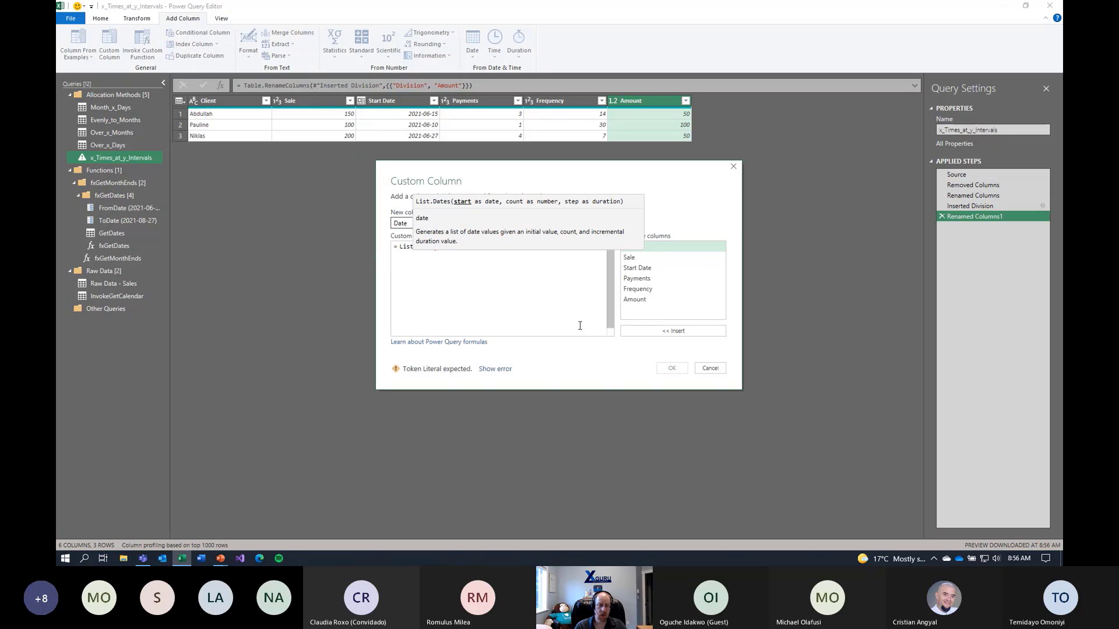
double_click(639, 268)
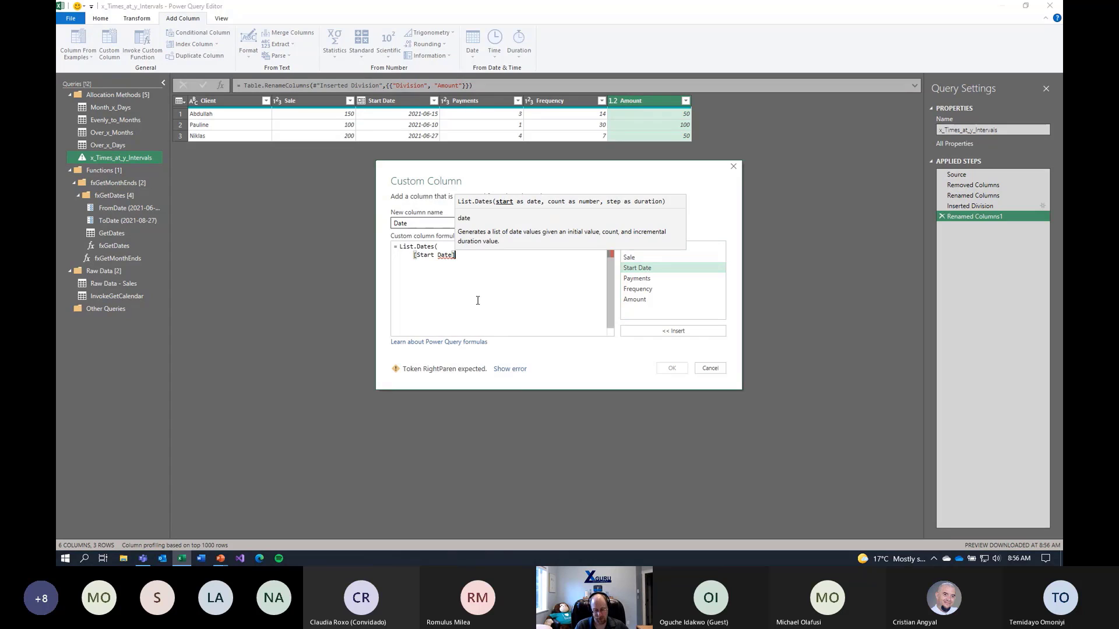
text(,)
key(Return)
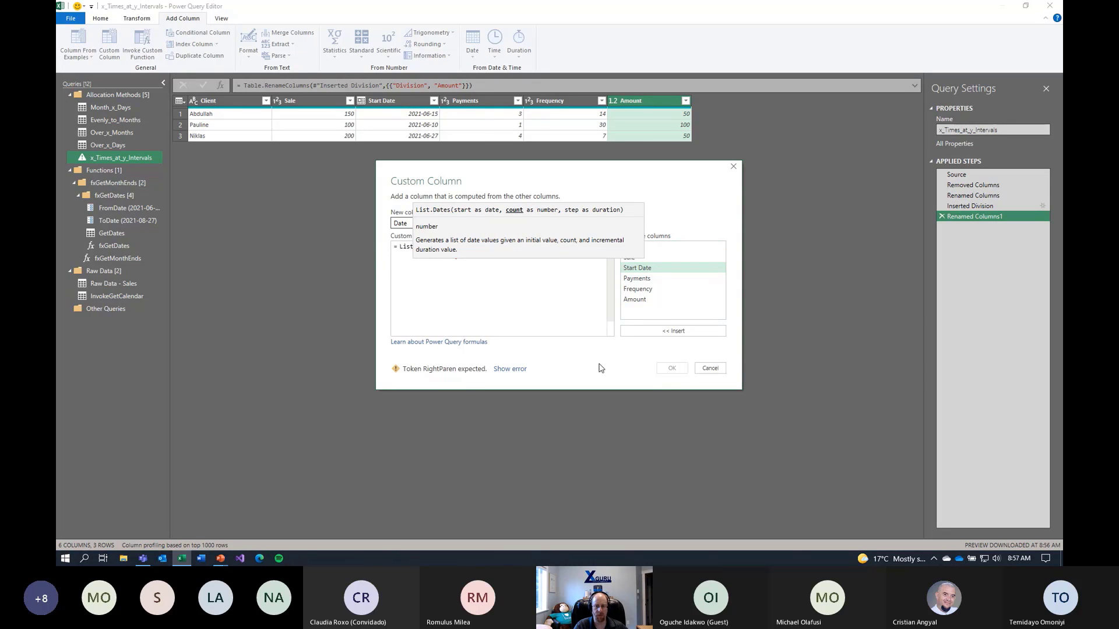
double_click(635, 279)
text(,)
key(Return)
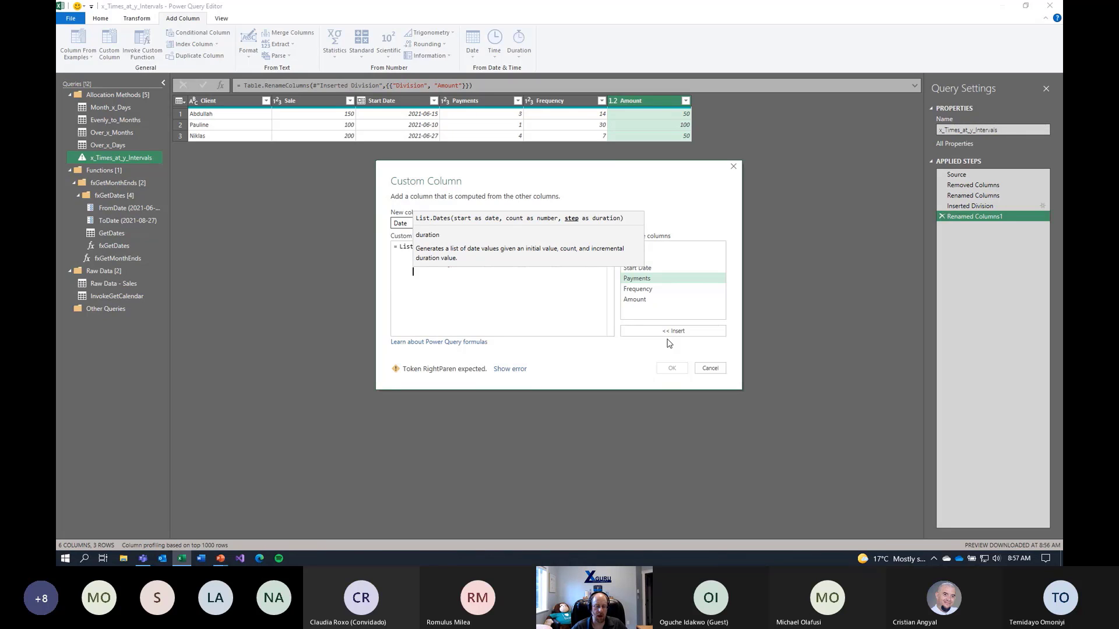
text(#duar)
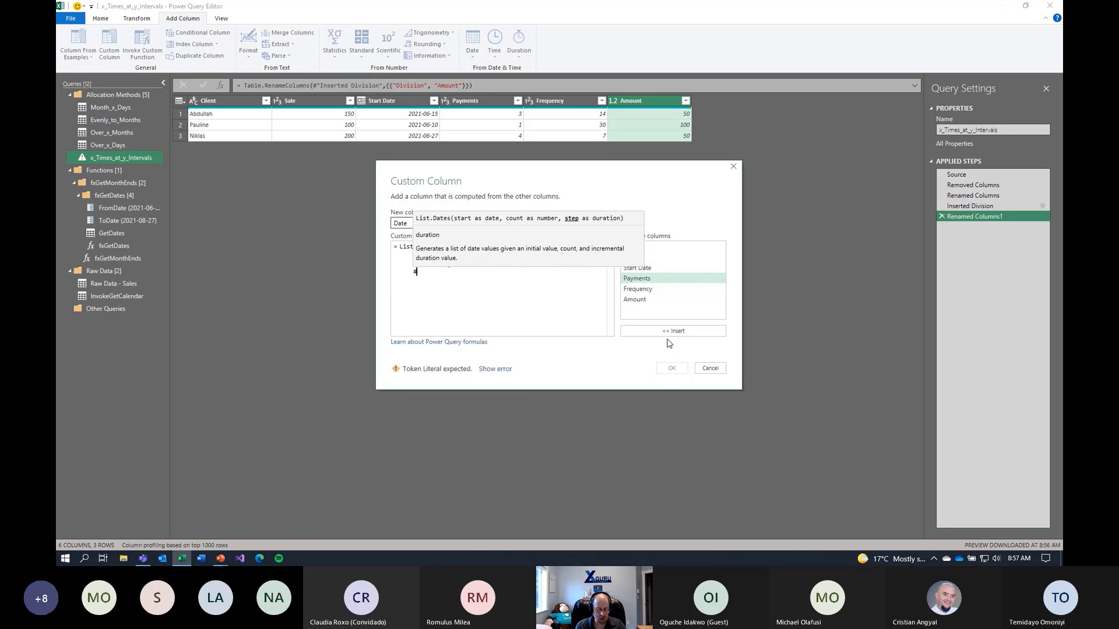
key(BackSpace)
key(BackSpace)
key(BackSpace)
text(r)
key(BackSpace)
text(uration()
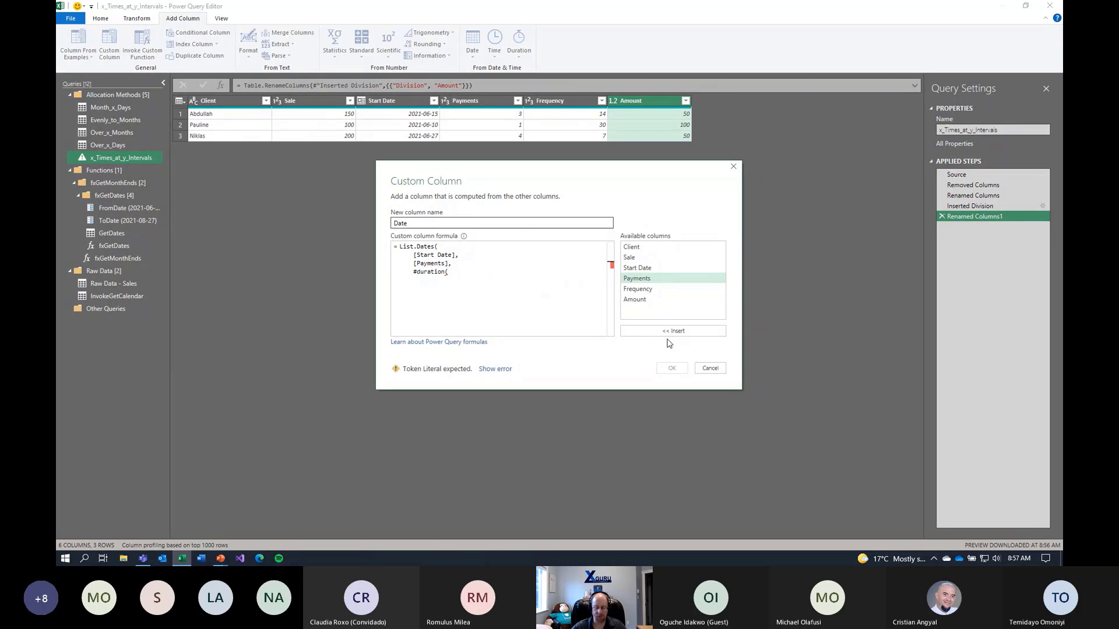
key(shift+Home)
key(BackSpace)
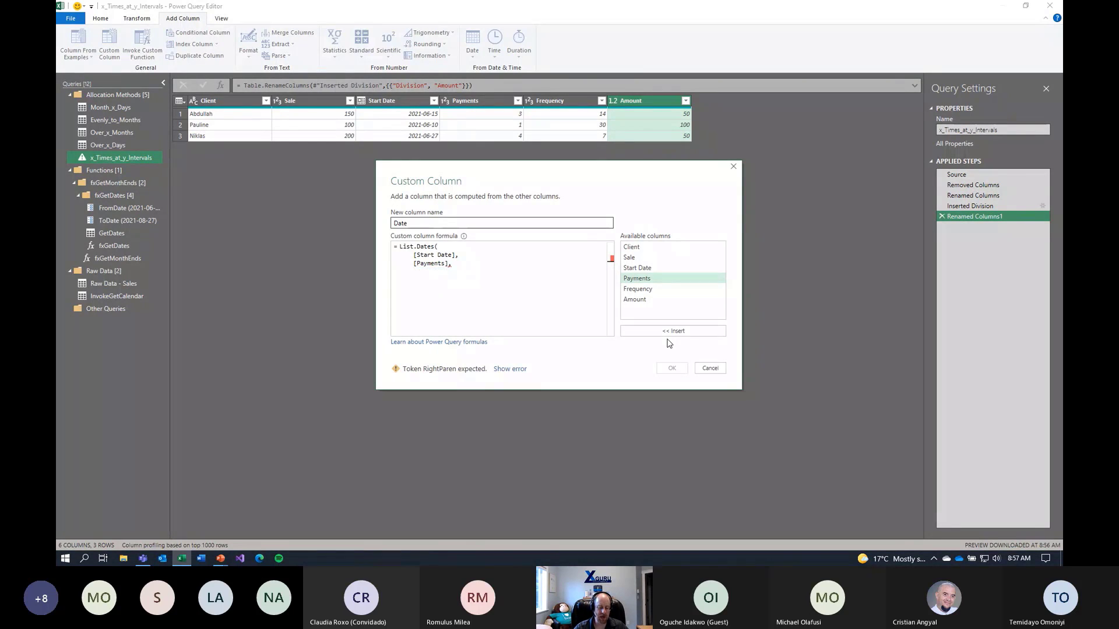
- Finish the Date column's List.Dates formula with Duration.From([Frequency]) as the step argument and create the column
text(Dur)
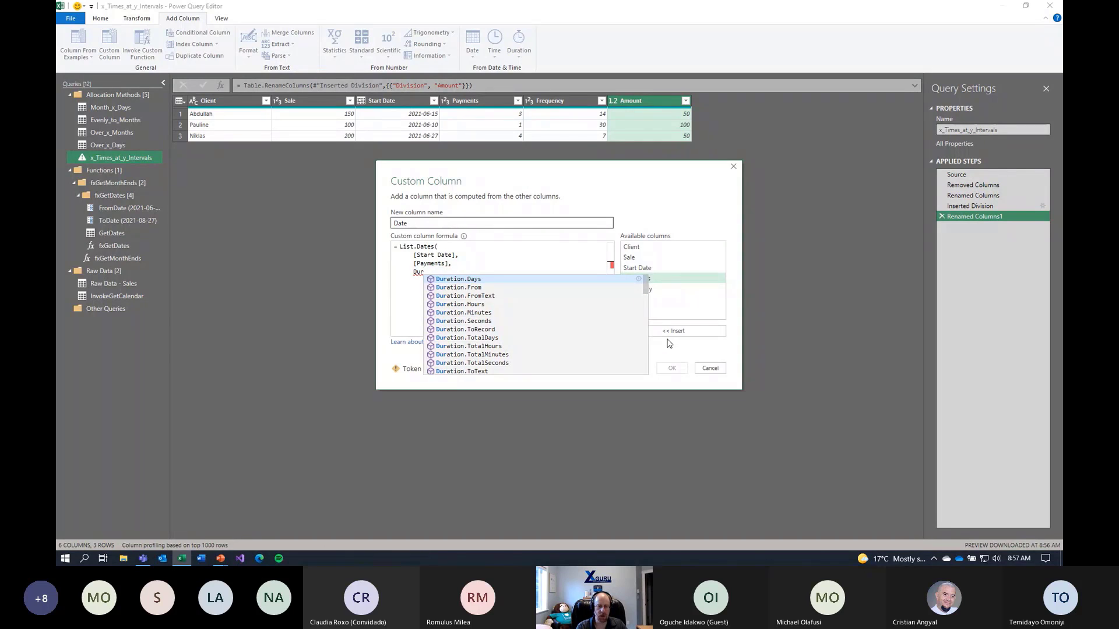
key(Down)
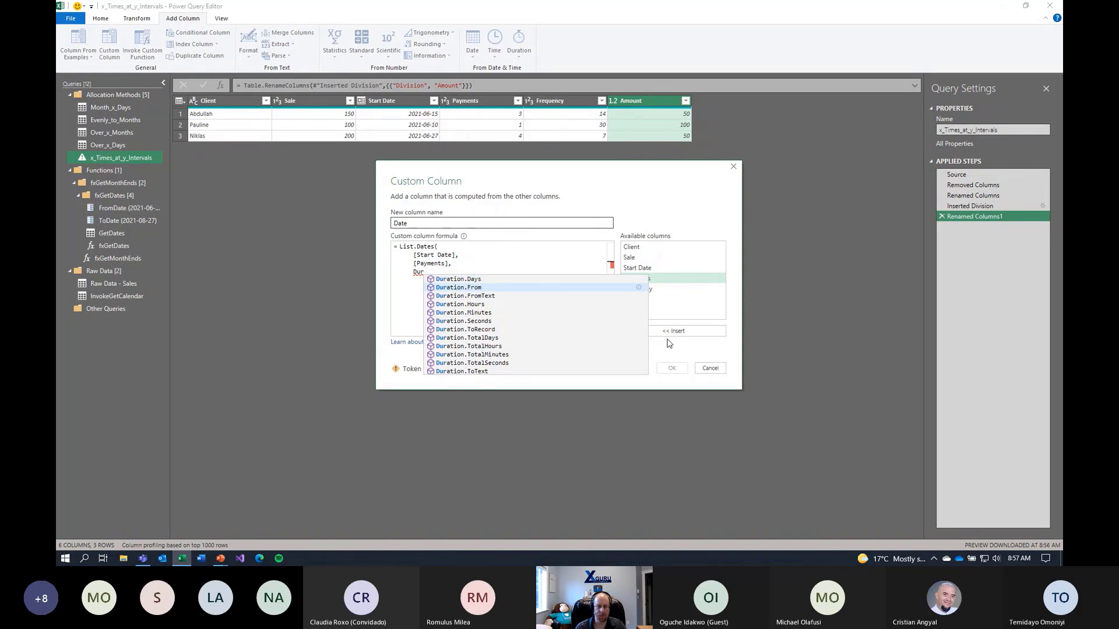
key(Tab)
text(()
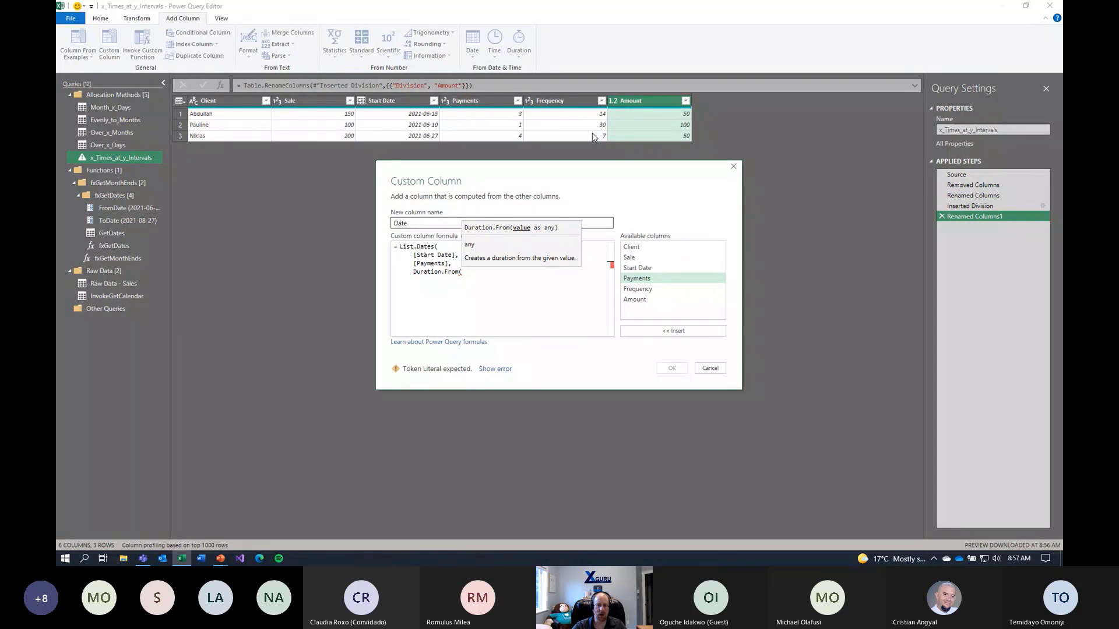
double_click(646, 288)
text())
key(Return)
text())
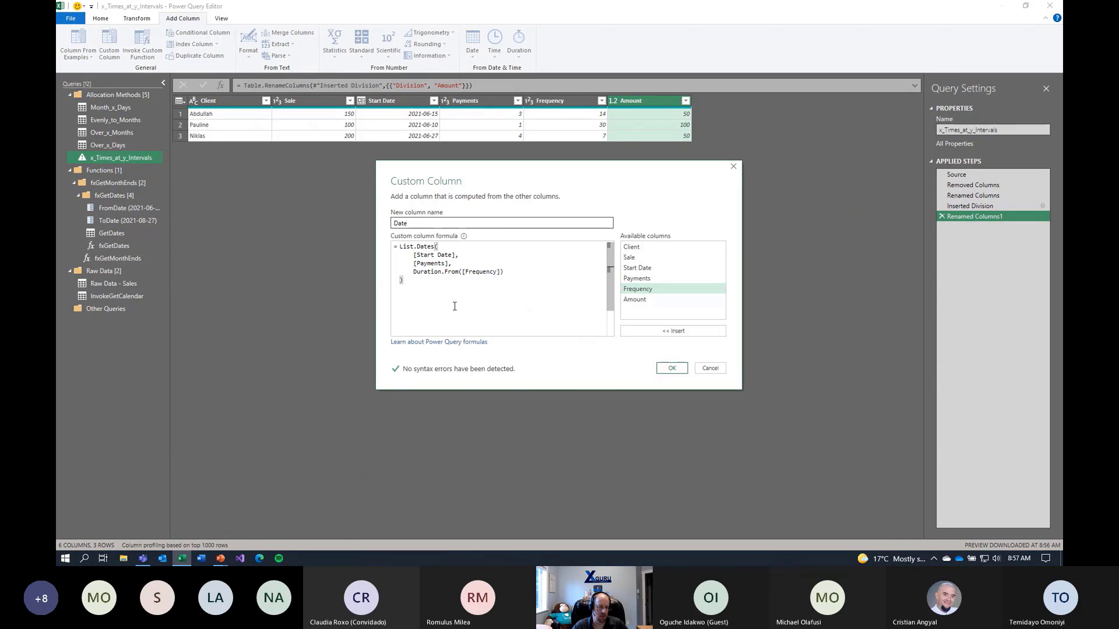
click(659, 368)
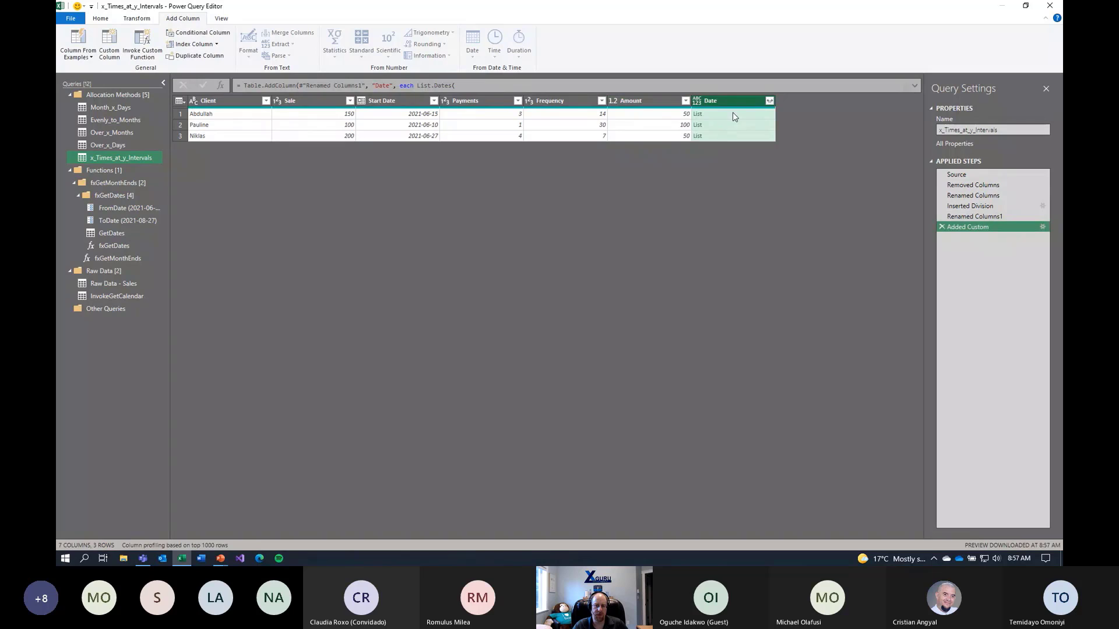
- Preview the date list of each row and expand the Date column to new rows
click(734, 116)
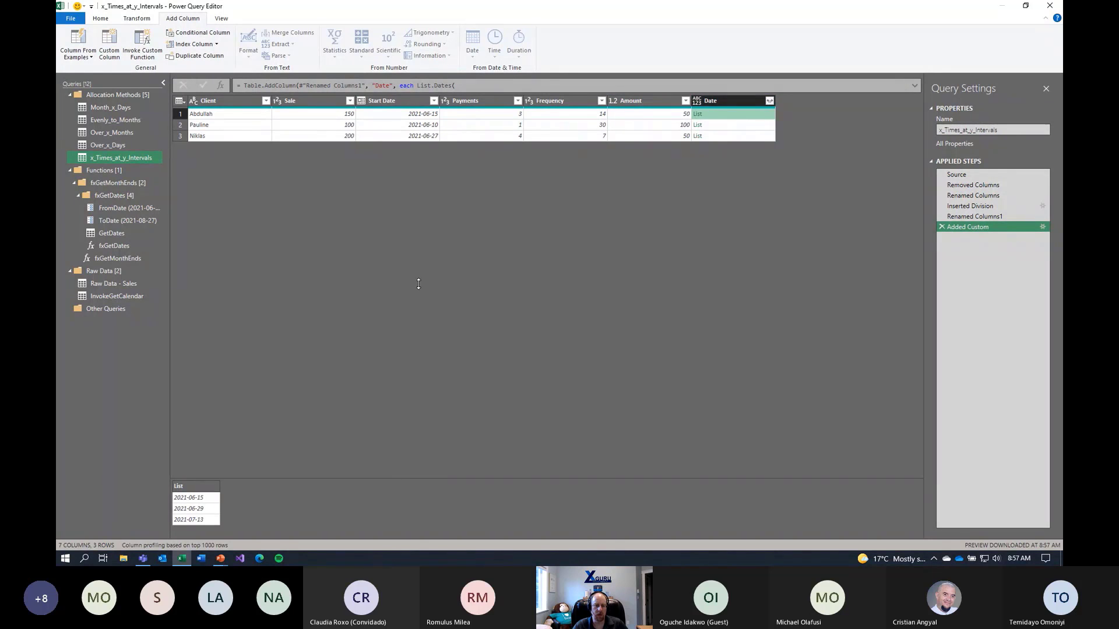
drag(418, 284, 415, 190)
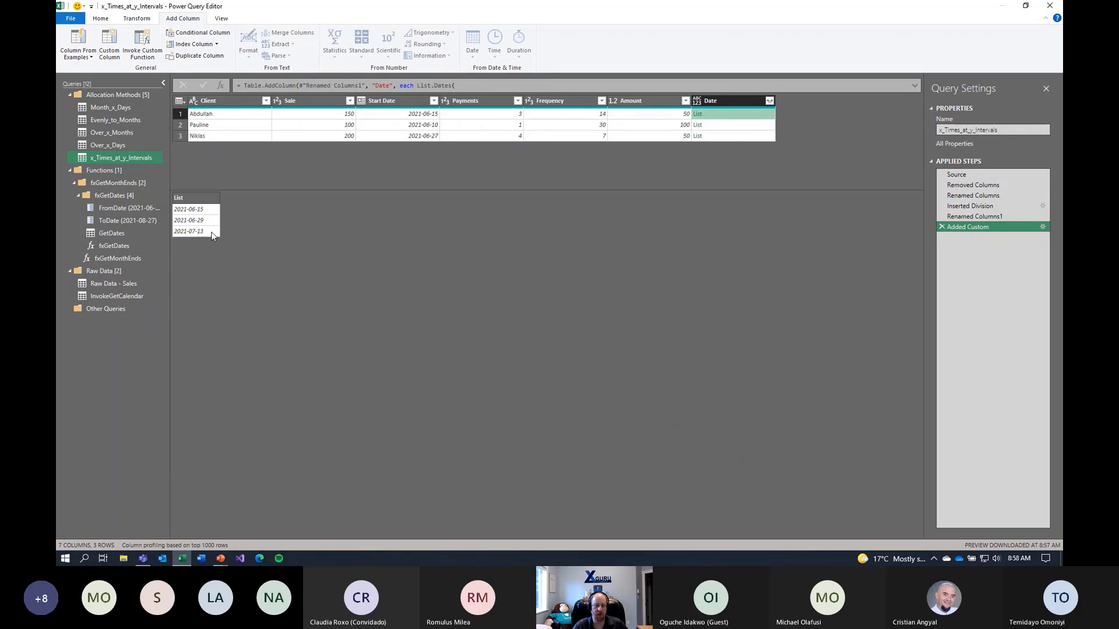
click(718, 125)
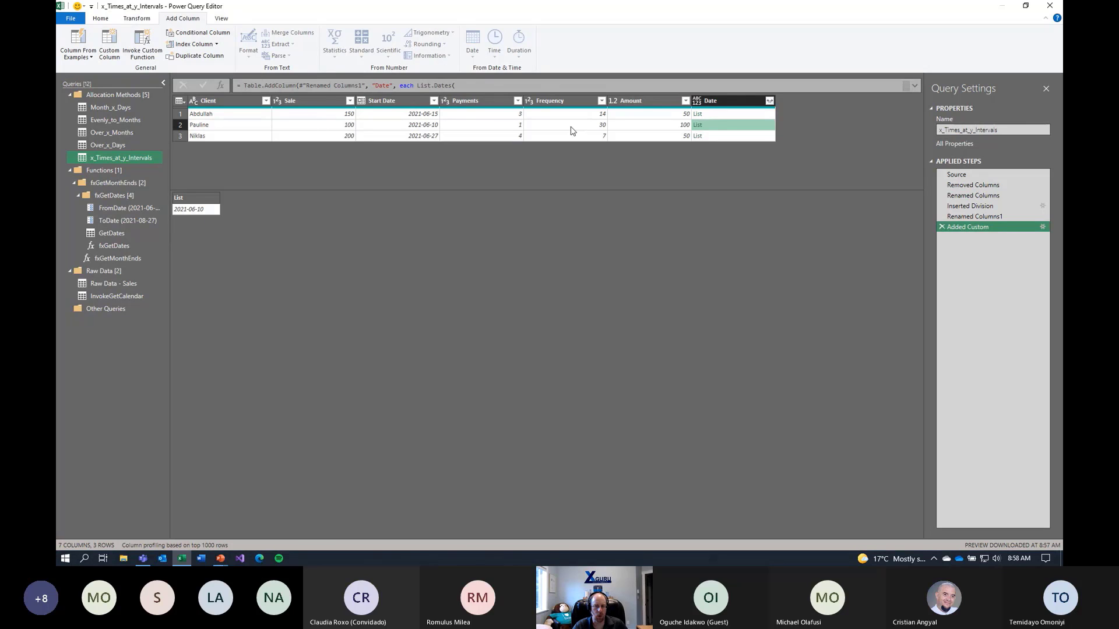
click(699, 136)
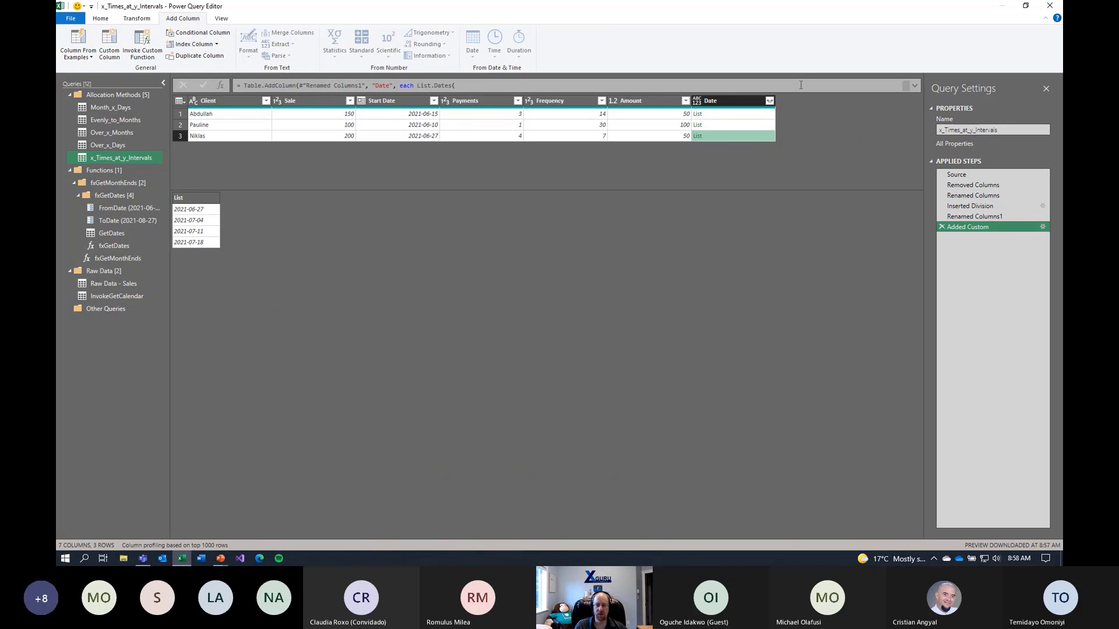
click(769, 101)
click(726, 114)
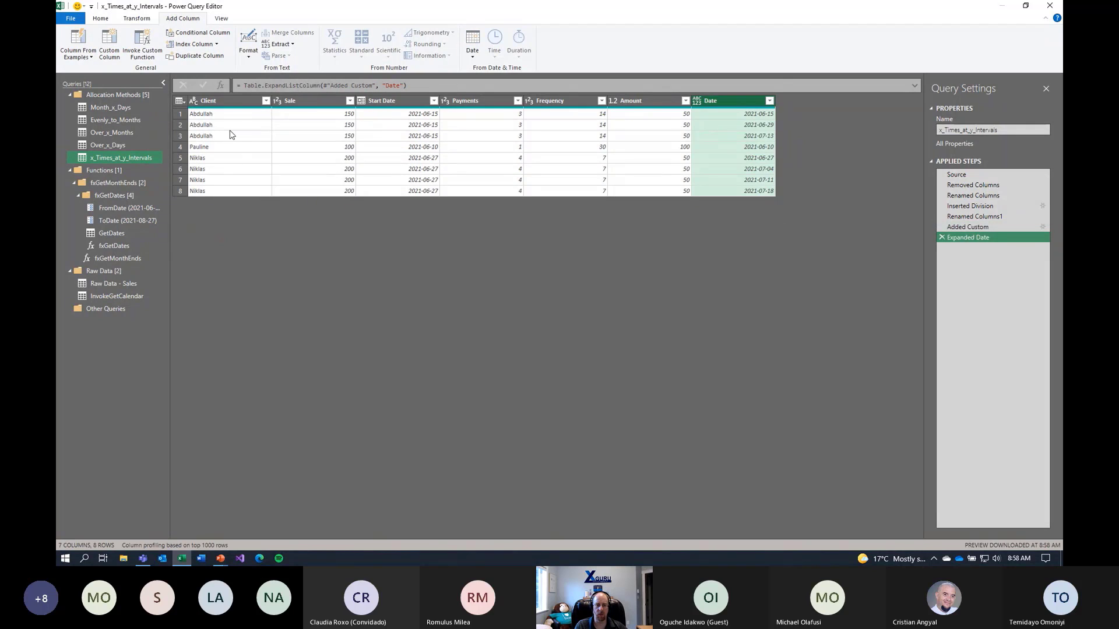
- Keep only the Client, Date and Amount columns, in that order, and remove all other columns
click(226, 104)
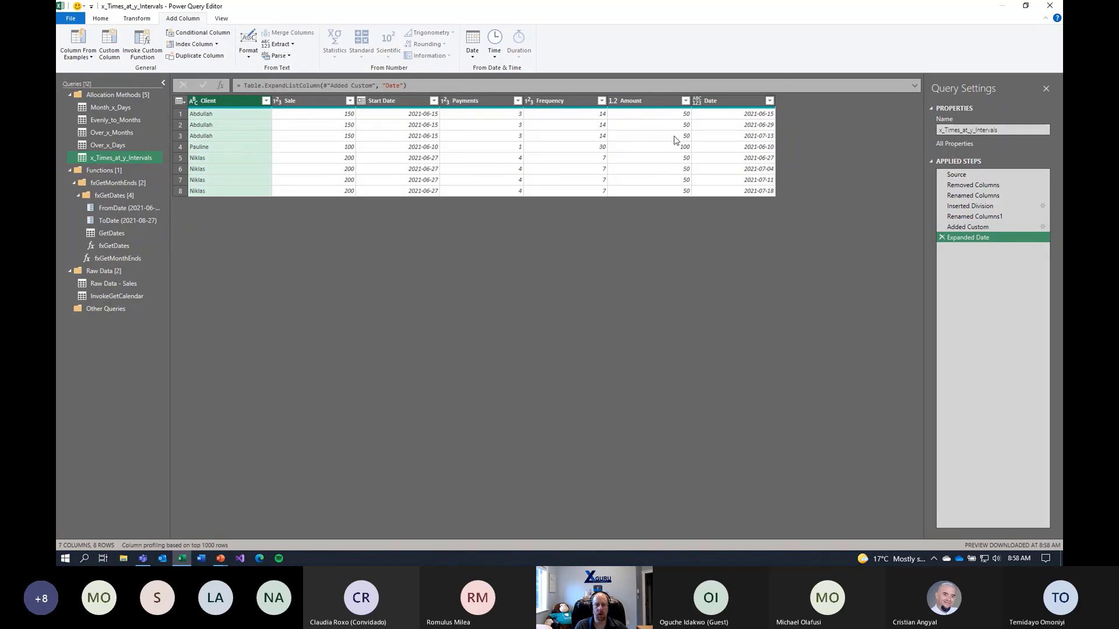
ctrl+click(725, 104)
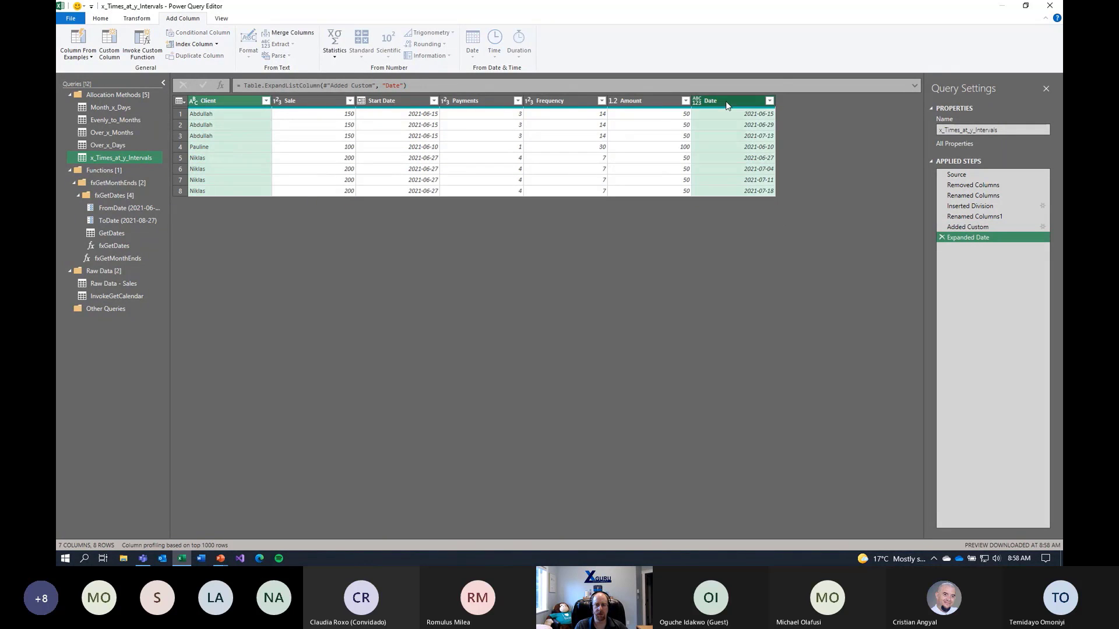
ctrl+click(653, 102)
right_click(653, 103)
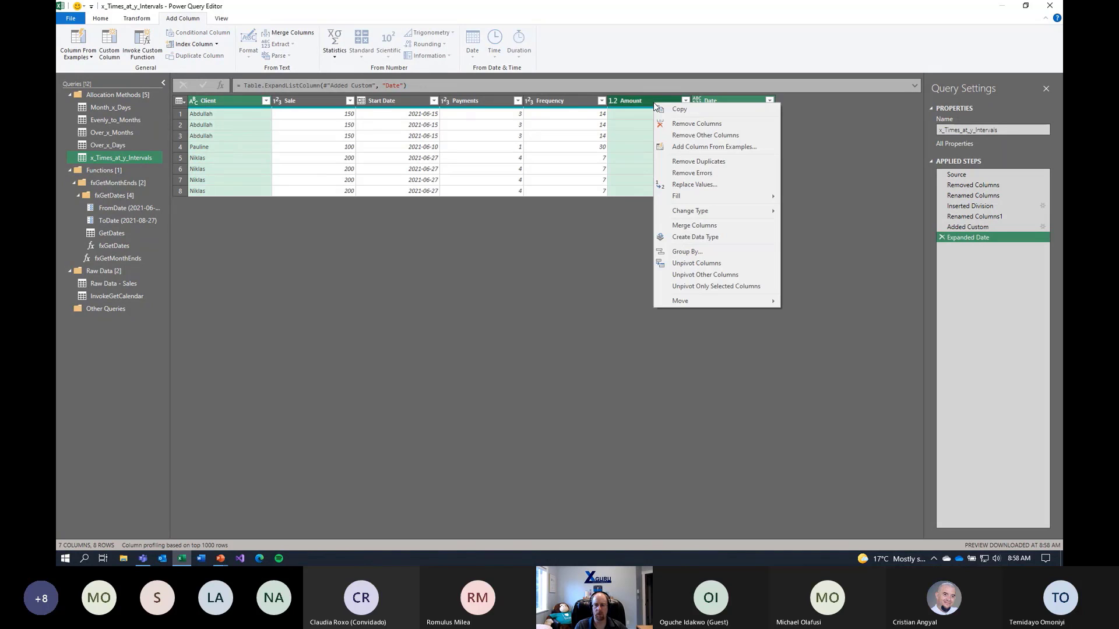
click(705, 135)
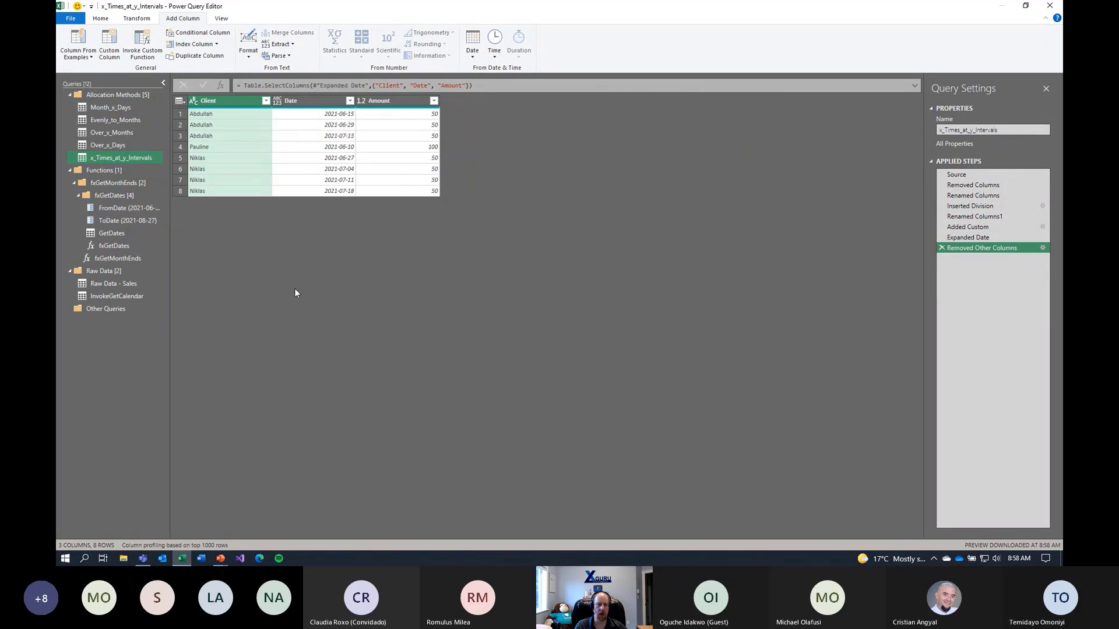
- Detect the data types of all columns in the query
key(ctrl+a)
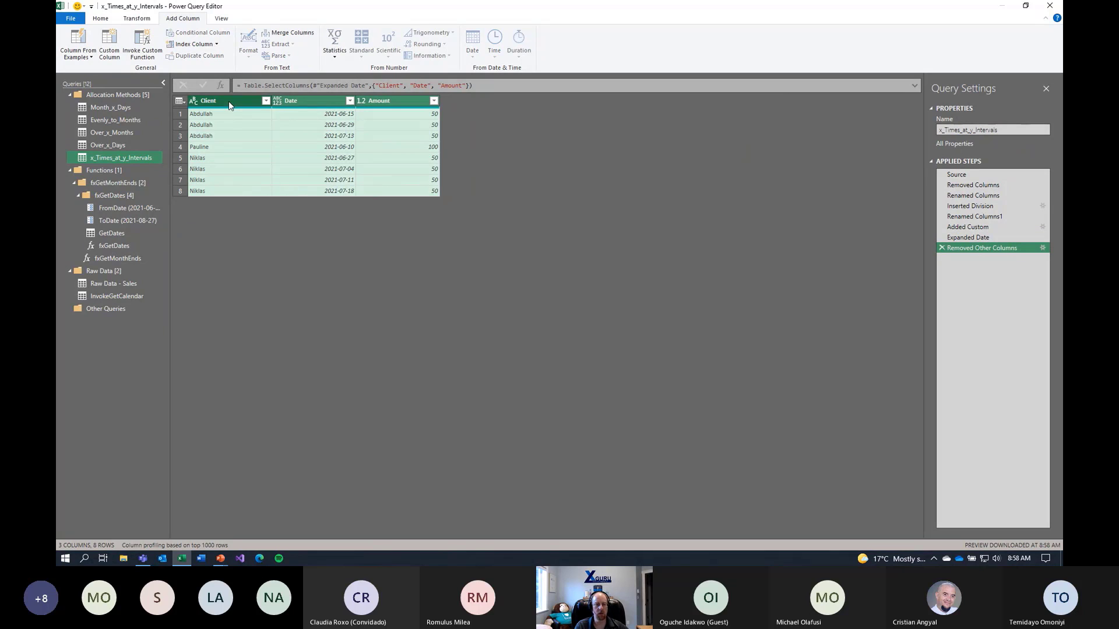
click(136, 18)
click(207, 43)
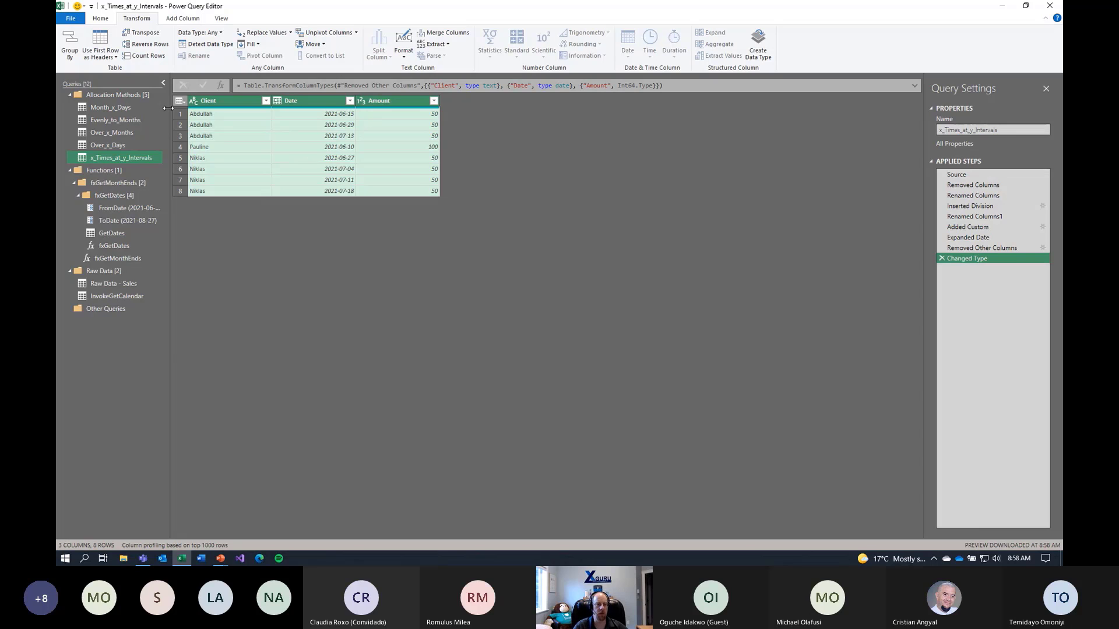
- Load x_Times_at_y_Intervals as a table at AD16 of the existing worksheet and compare its dates with those in the Over_x_Days table
click(100, 18)
click(70, 55)
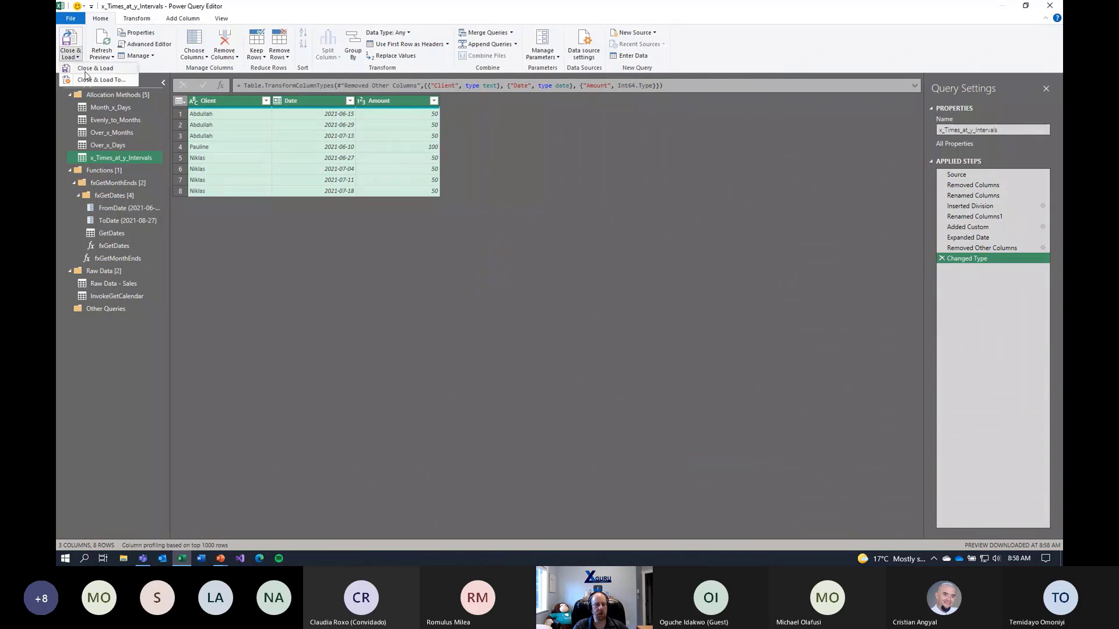
click(87, 73)
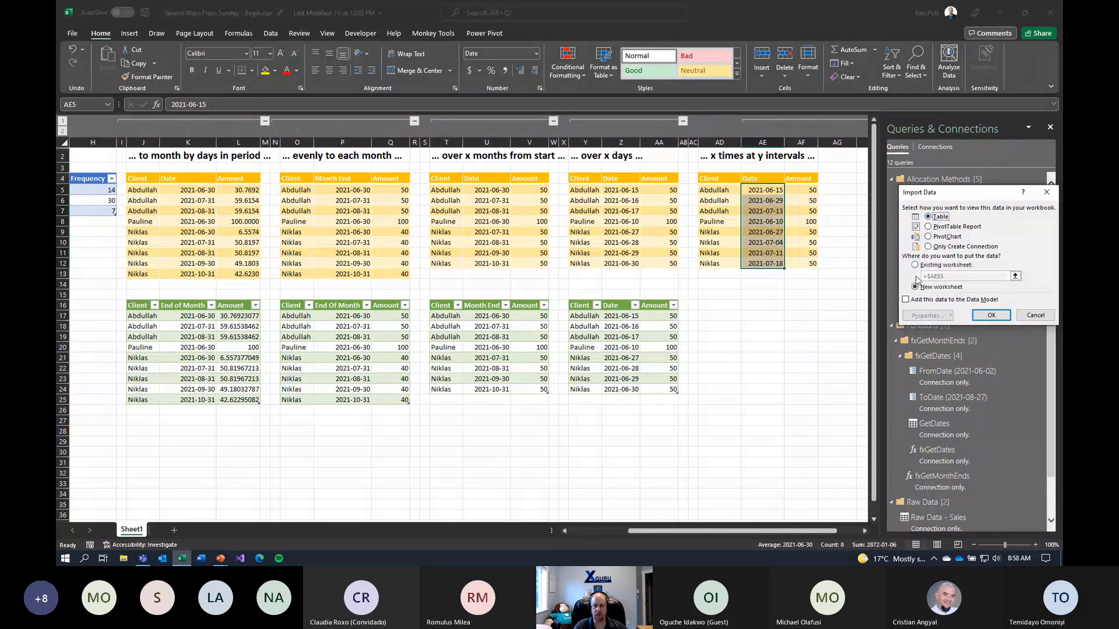
click(915, 264)
click(720, 305)
click(991, 315)
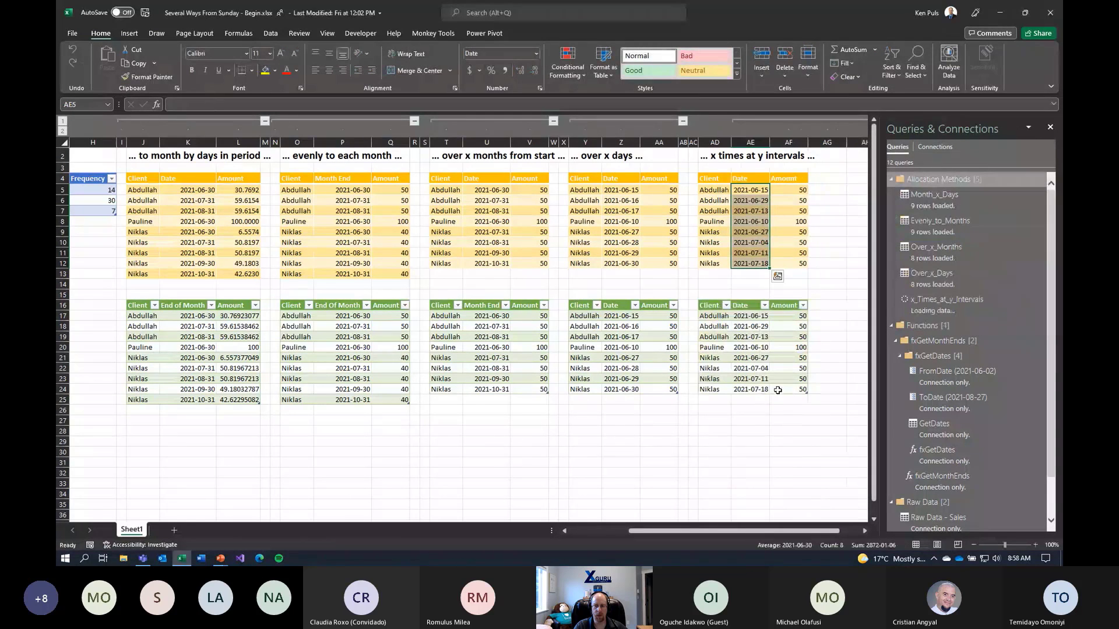
drag(758, 317, 754, 391)
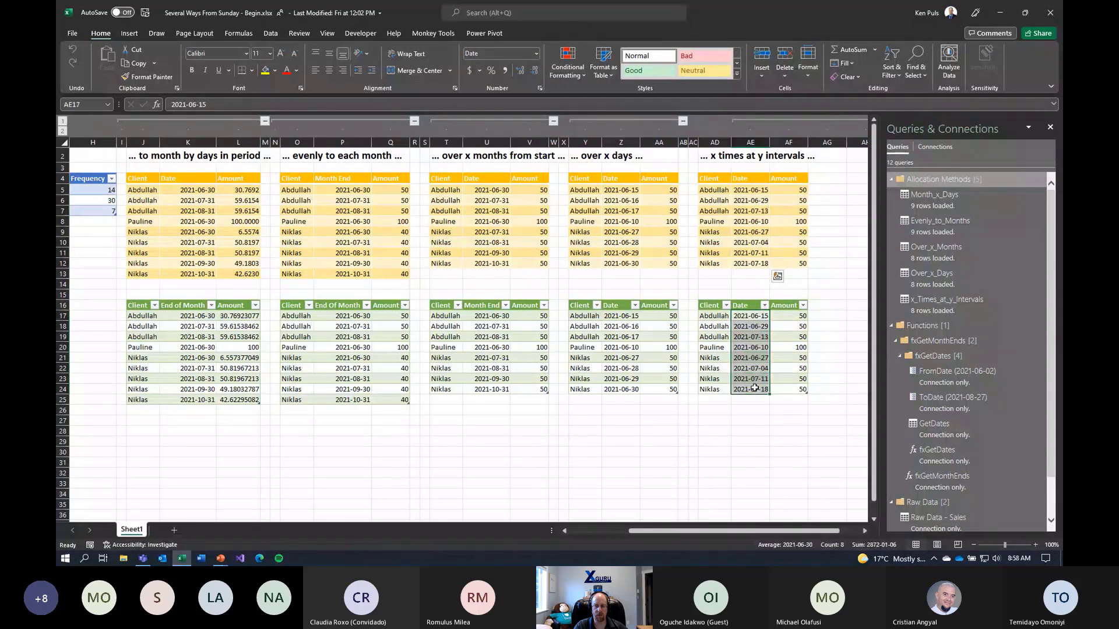
click(629, 318)
drag(630, 328, 629, 390)
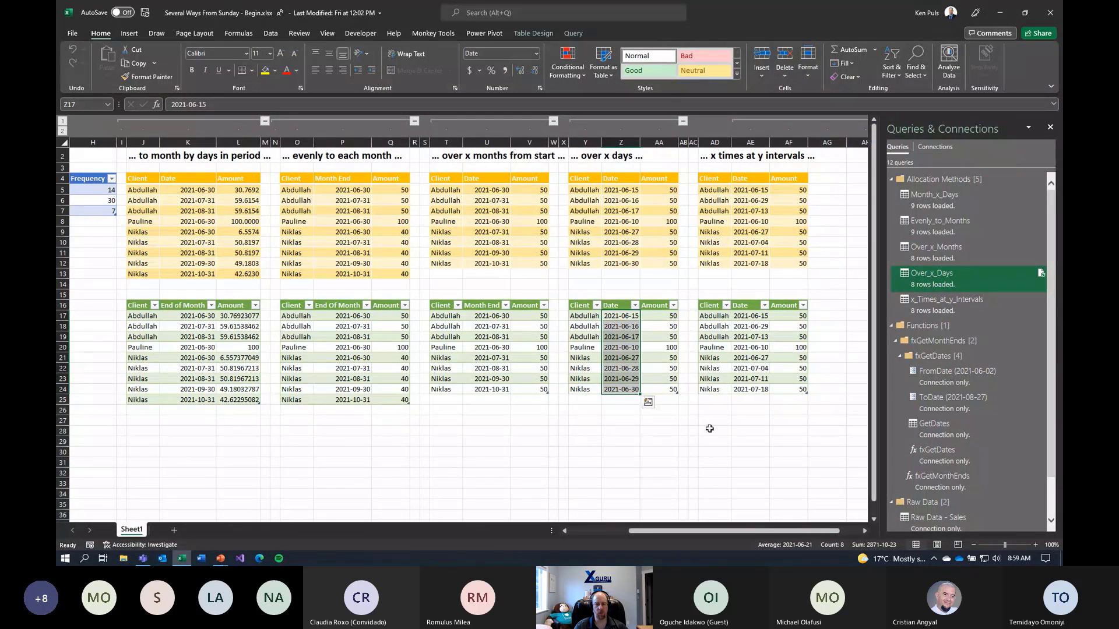
- Set Periods in cell G6 of the sales table to 2 and refresh all queries
drag(683, 531, 624, 531)
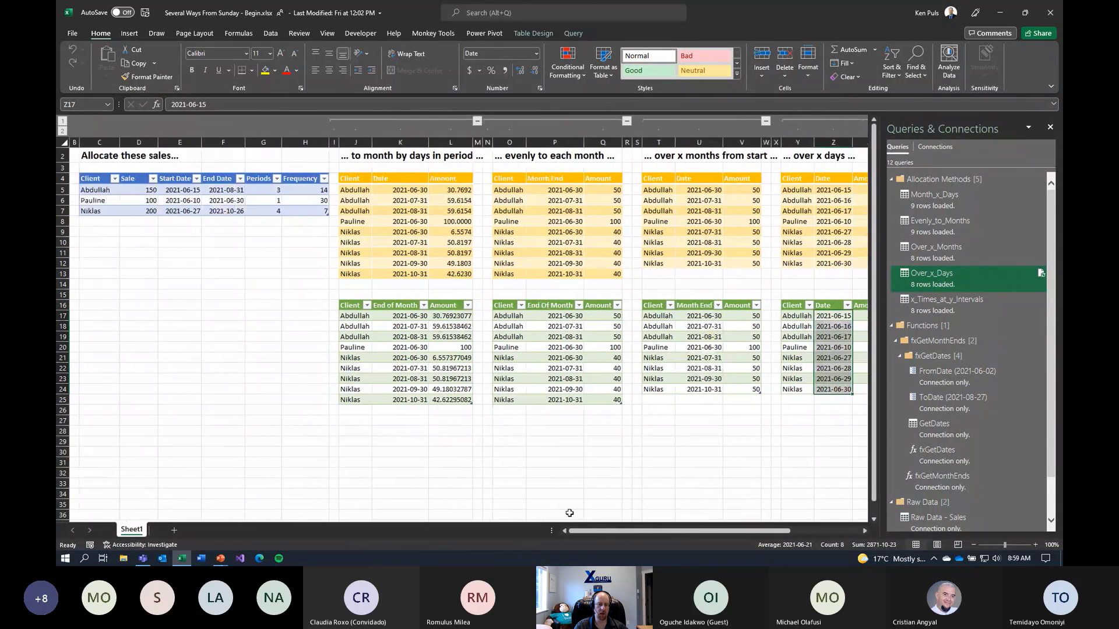
click(270, 201)
text(2)
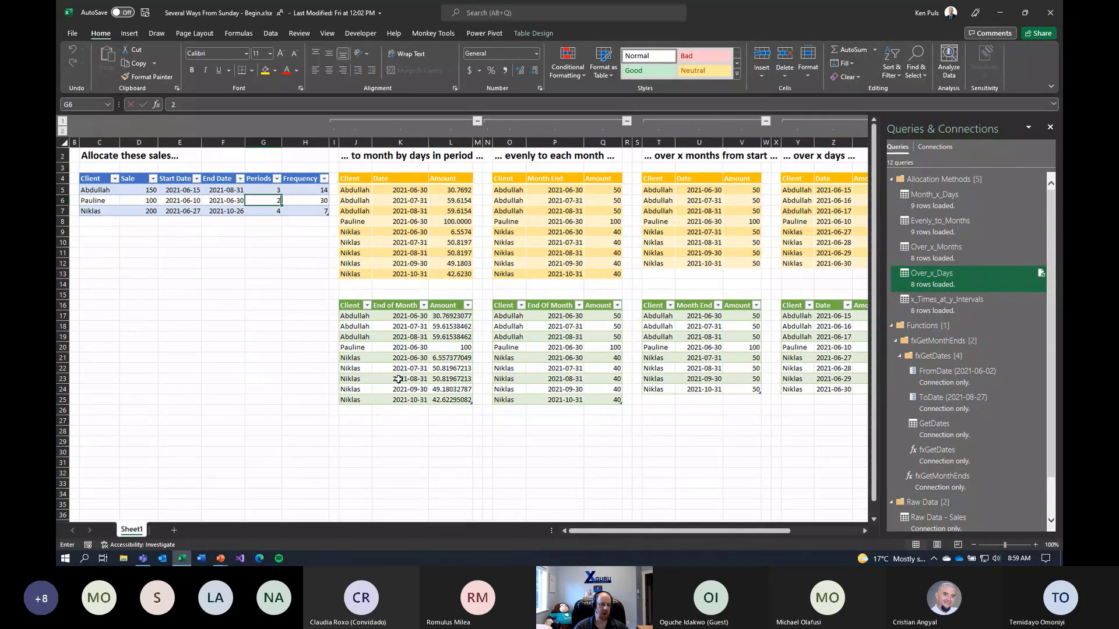
key(Return)
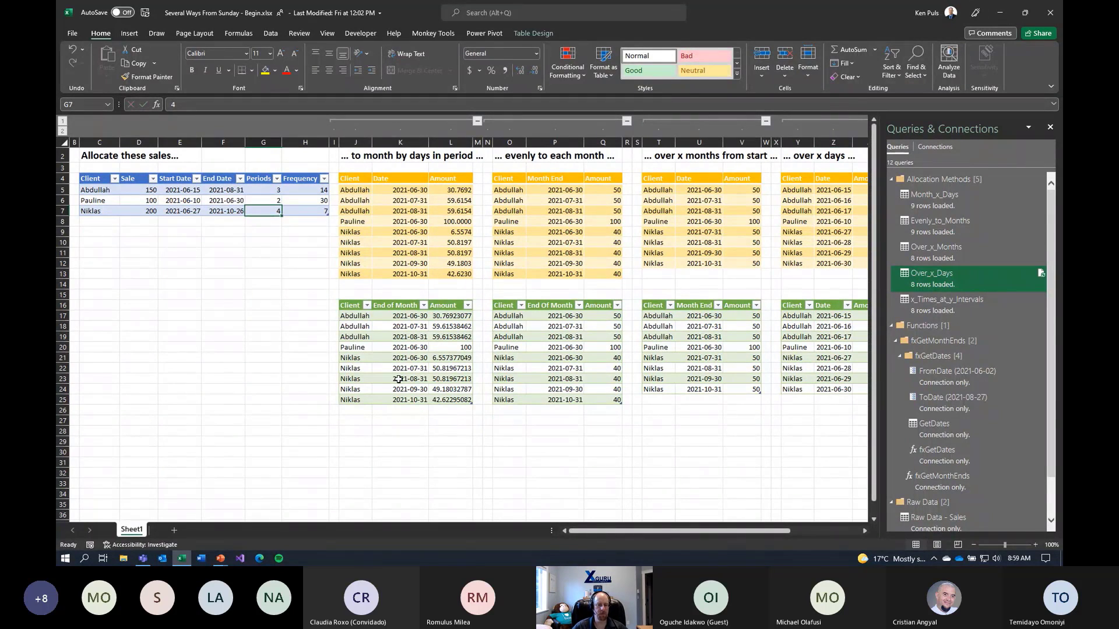
click(864, 533)
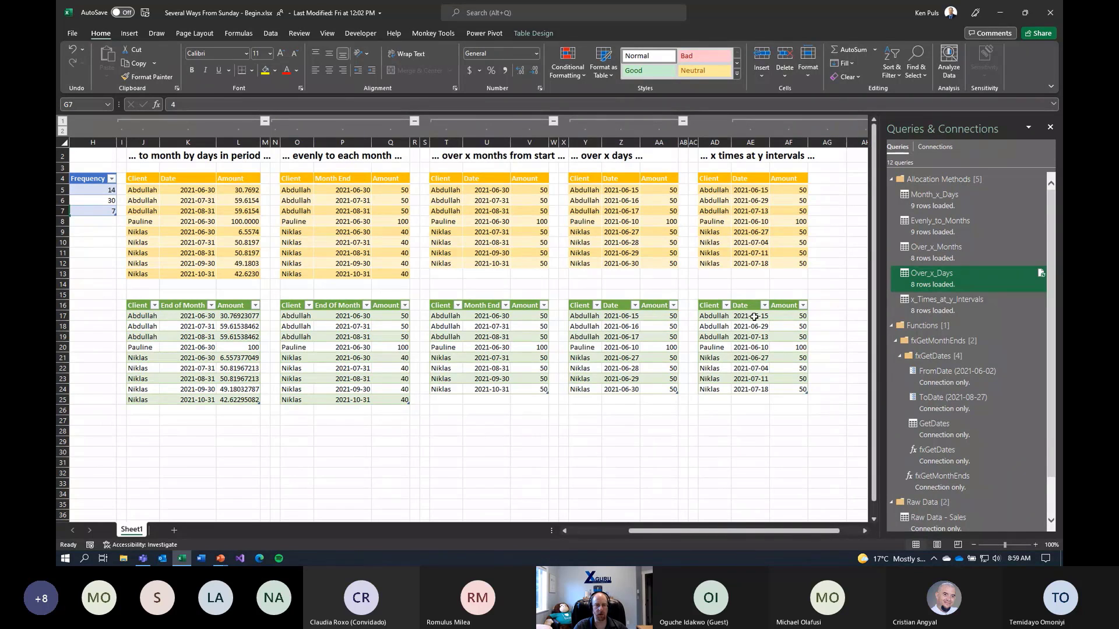
click(271, 33)
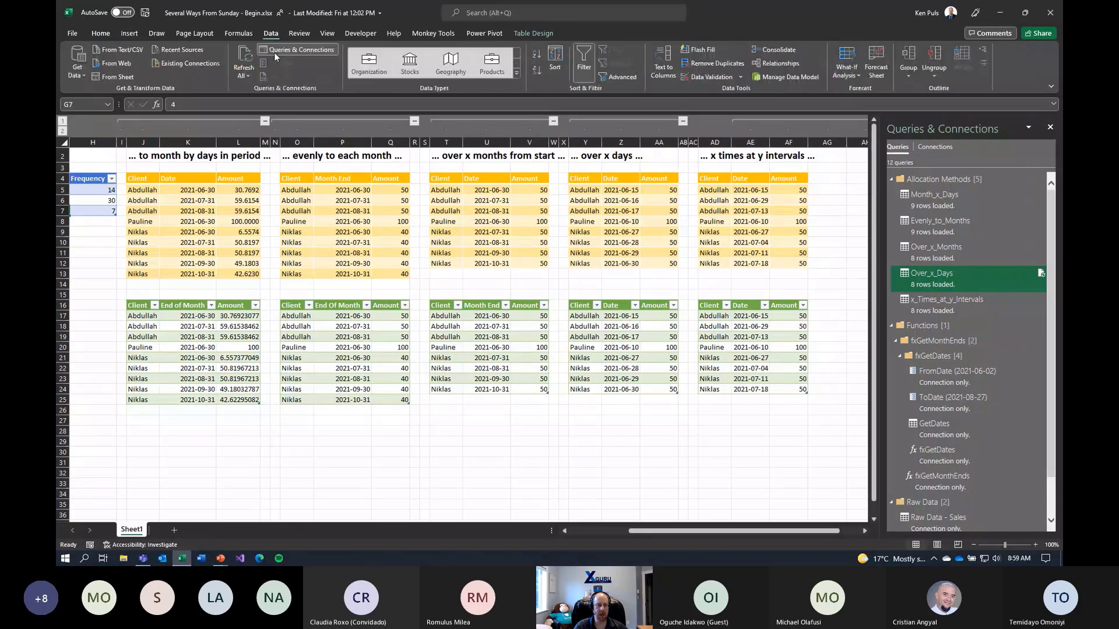
click(245, 55)
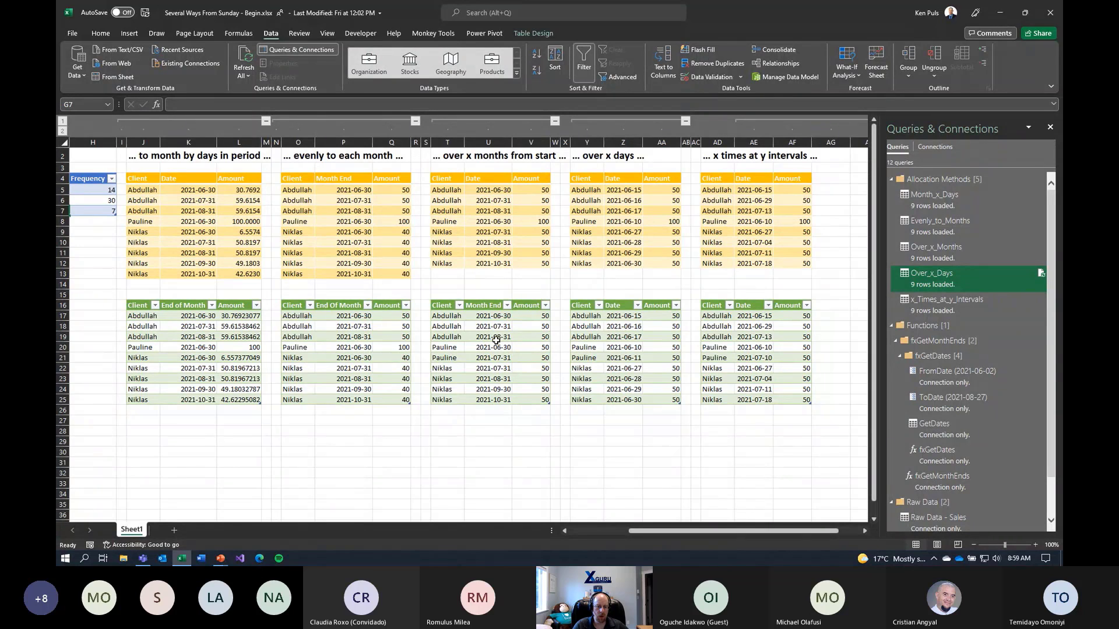
- Examine rows 20 and 21 of the Over_x_Months, Over_x_Days and x_Times_at_y_Intervals tables, and switch back to the presentation slides
drag(452, 348, 539, 358)
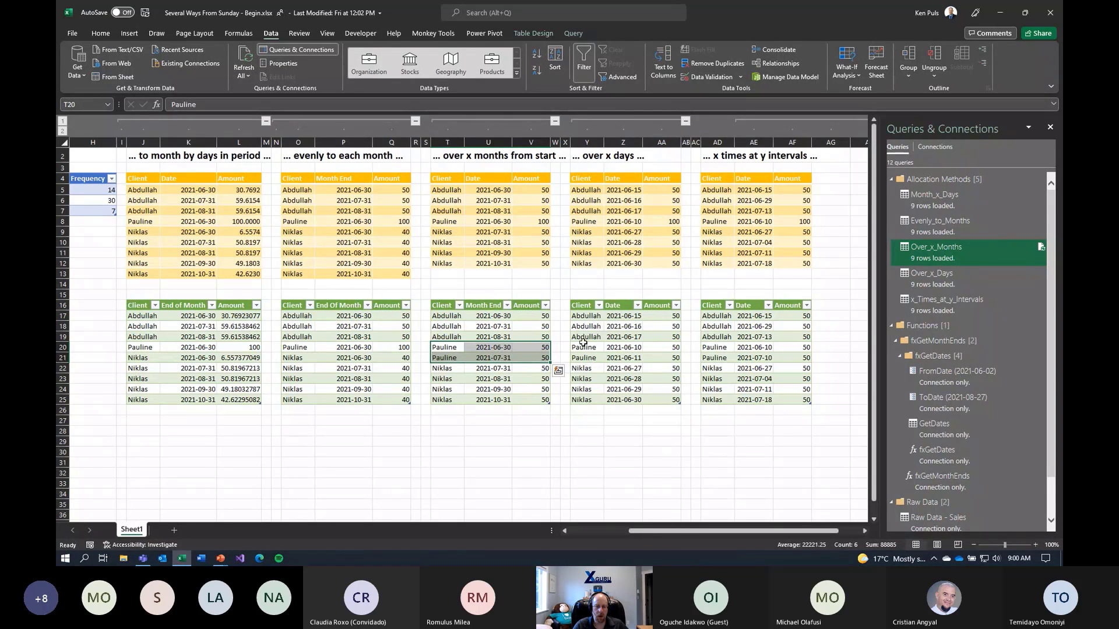
drag(580, 348, 655, 359)
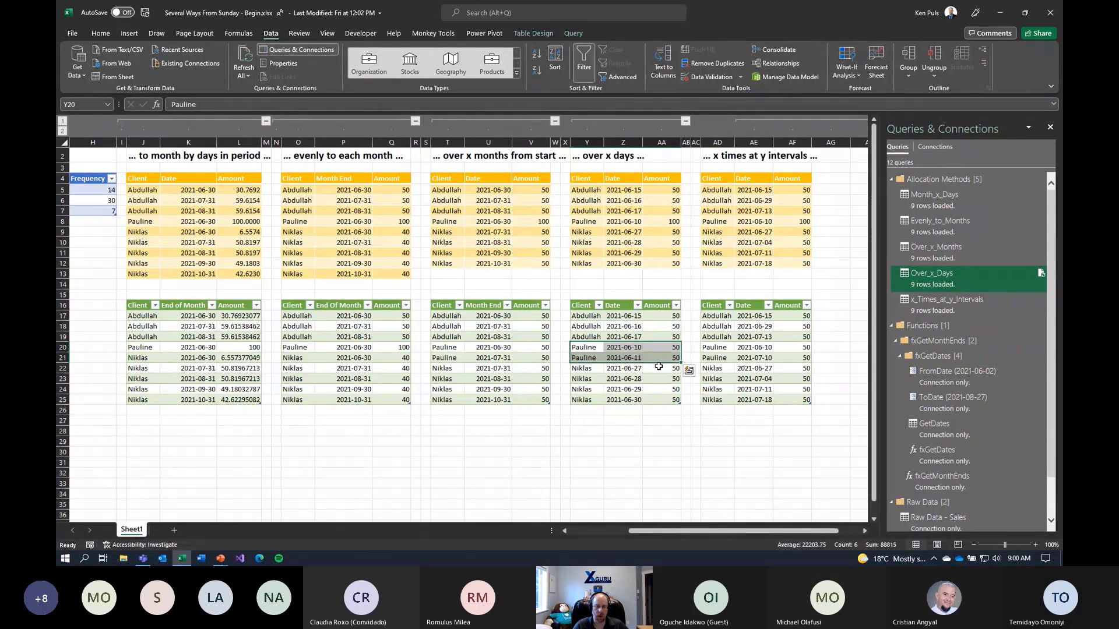
drag(718, 348, 805, 356)
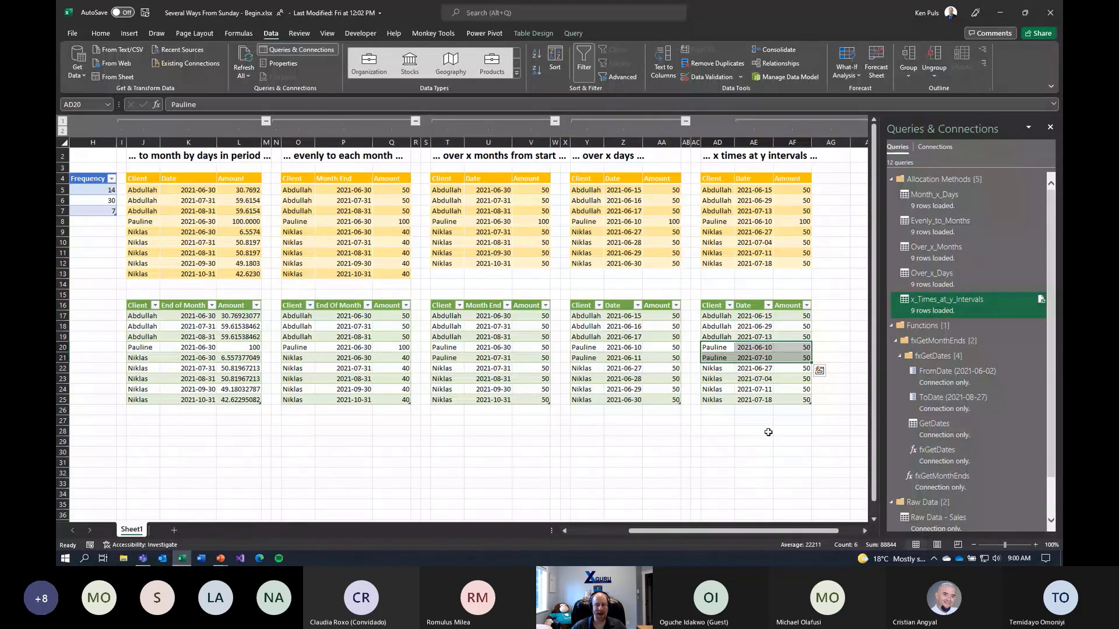
key(alt+Tab)
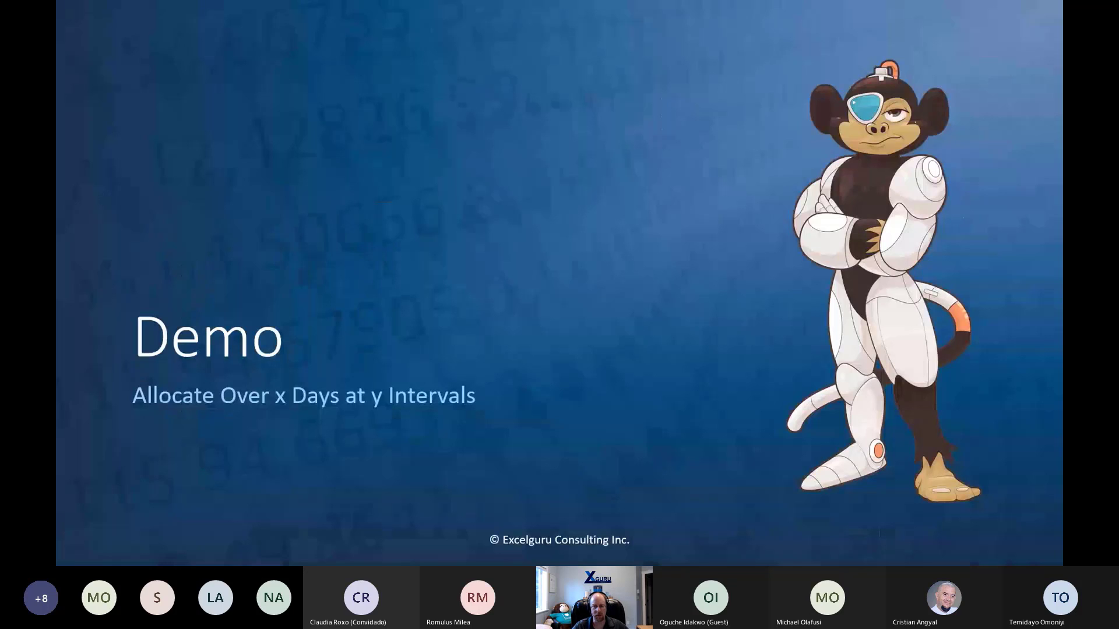